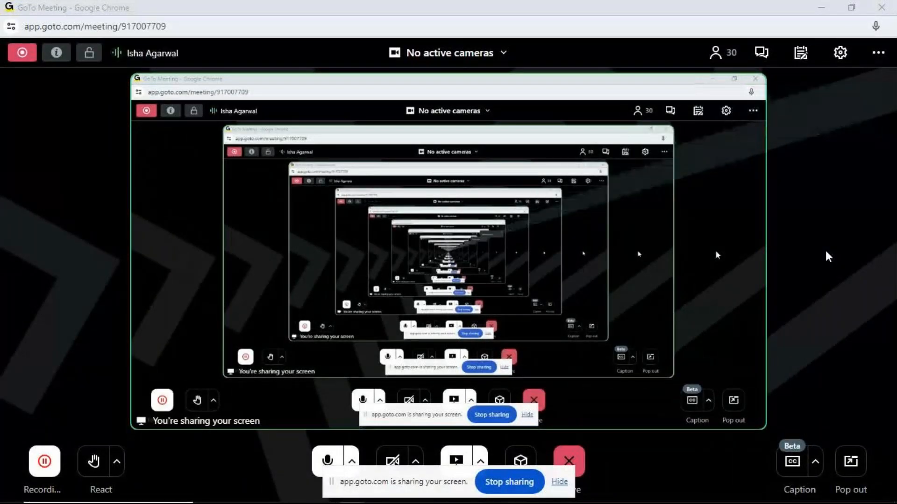
Minimise the browser windows and open the protected workbook Excel.xlsx by entering its password
click(823, 9)
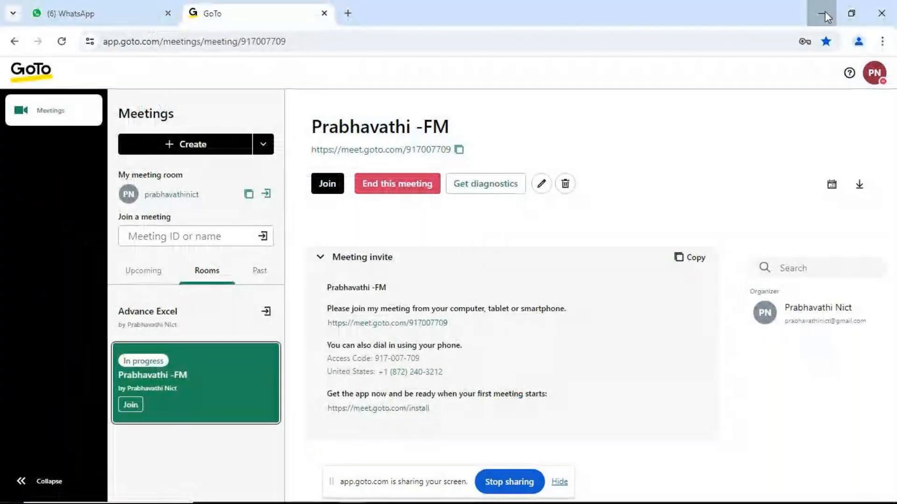
click(825, 11)
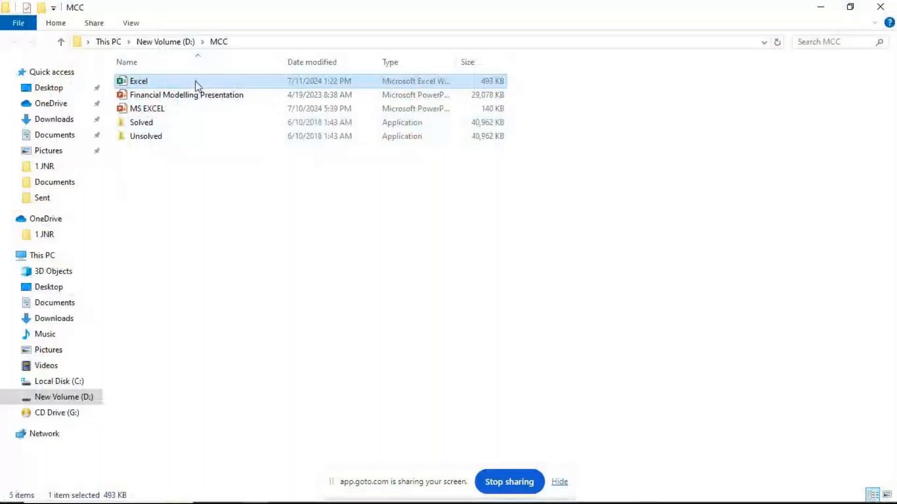
double_click(196, 83)
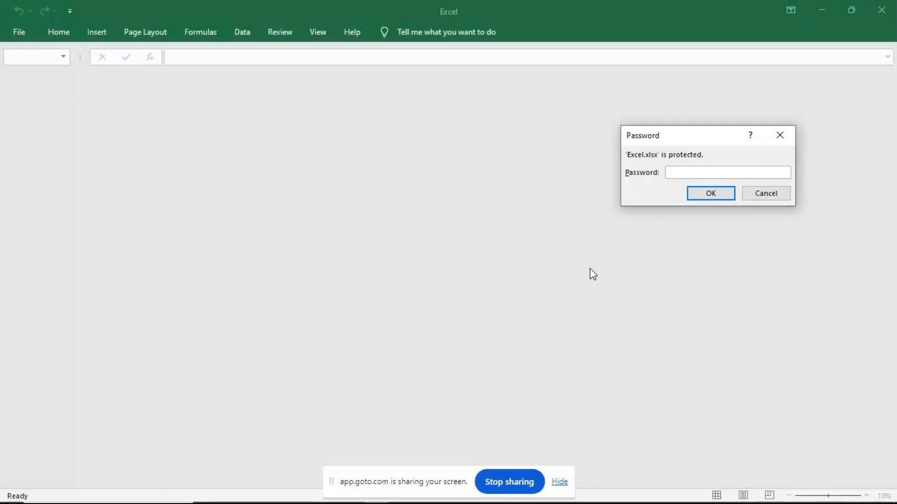
text(1234)
key(Return)
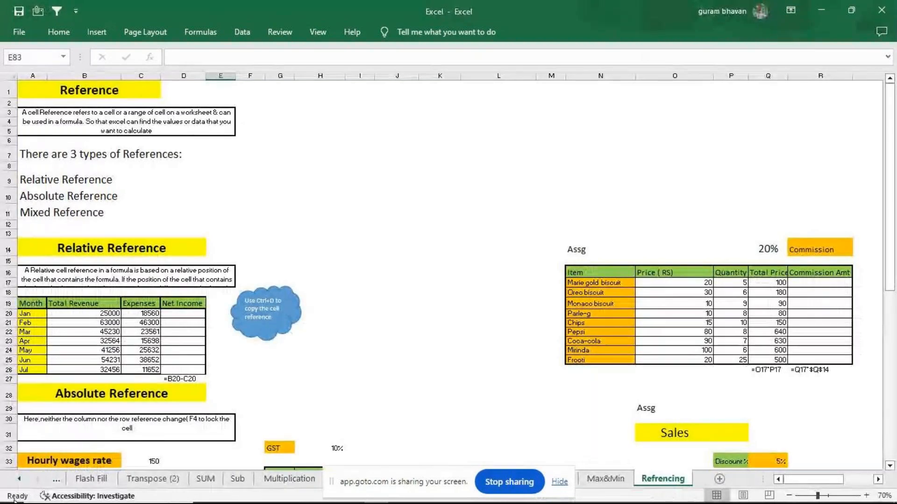
Go to the Series worksheet at the start of the workbook
click(21, 485)
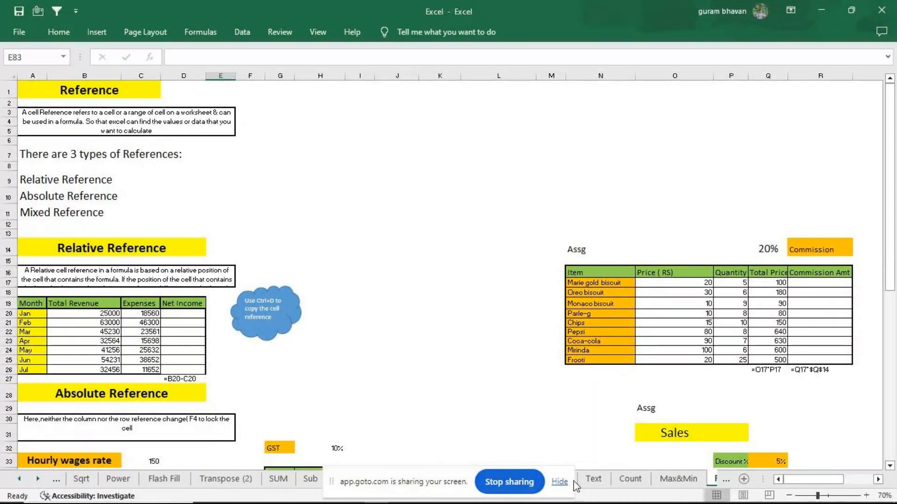
click(19, 479)
click(19, 479)
click(84, 479)
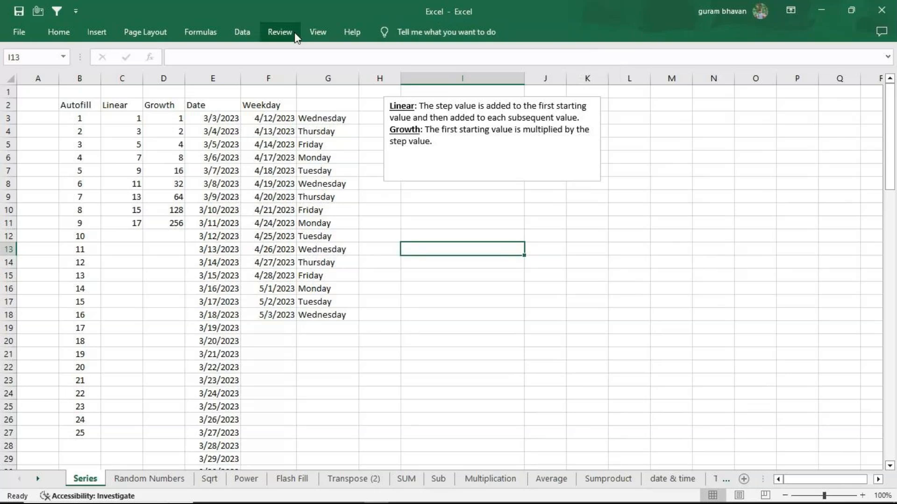
Turn off the collapsed ribbon setting so the ribbon commands stay permanently displayed
click(310, 32)
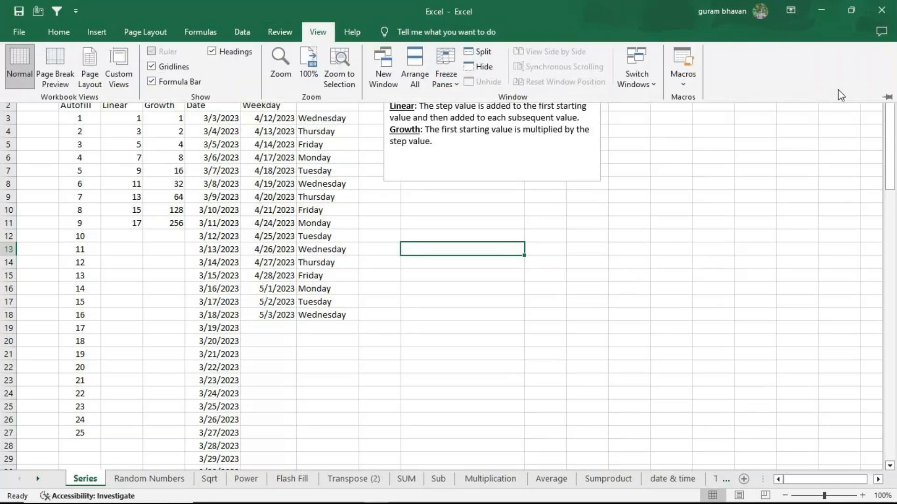
right_click(699, 70)
click(775, 91)
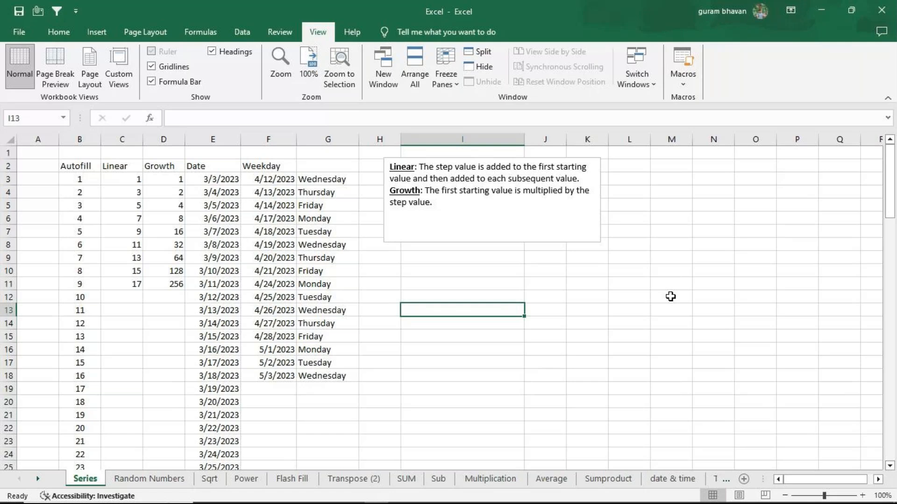
click(18, 34)
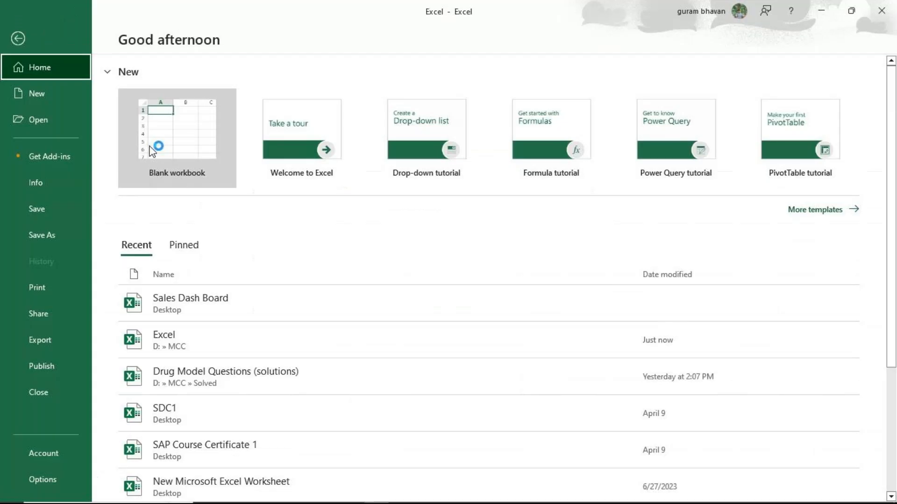
click(178, 140)
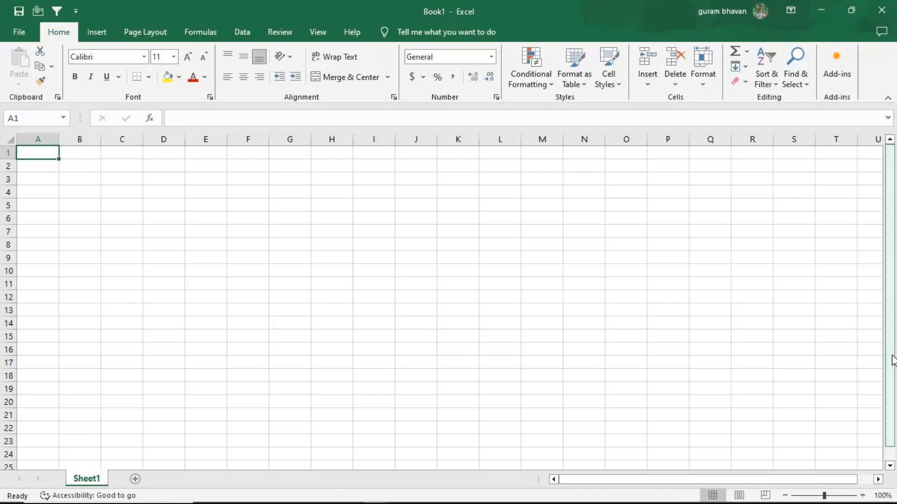
click(881, 10)
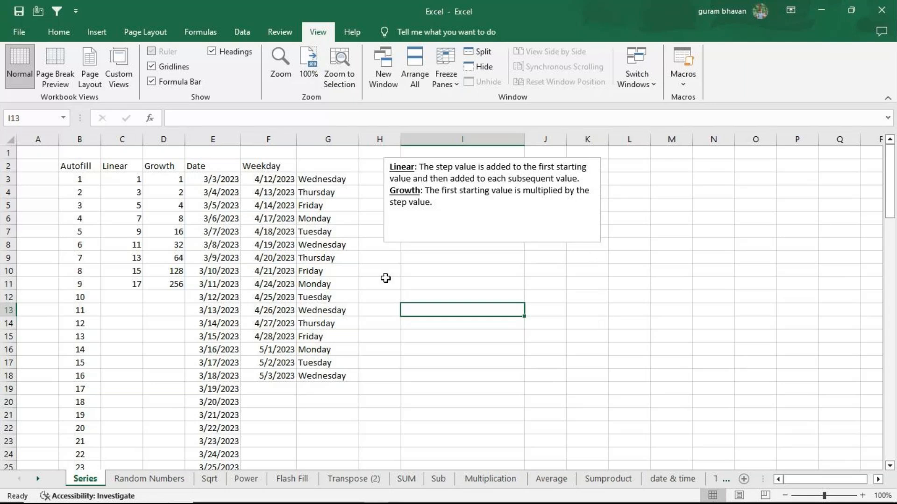
Copy the header row B2:F2, Autofill to Weekday, to the empty area starting at B33 and zoom the sheet to 120%
drag(82, 167, 277, 169)
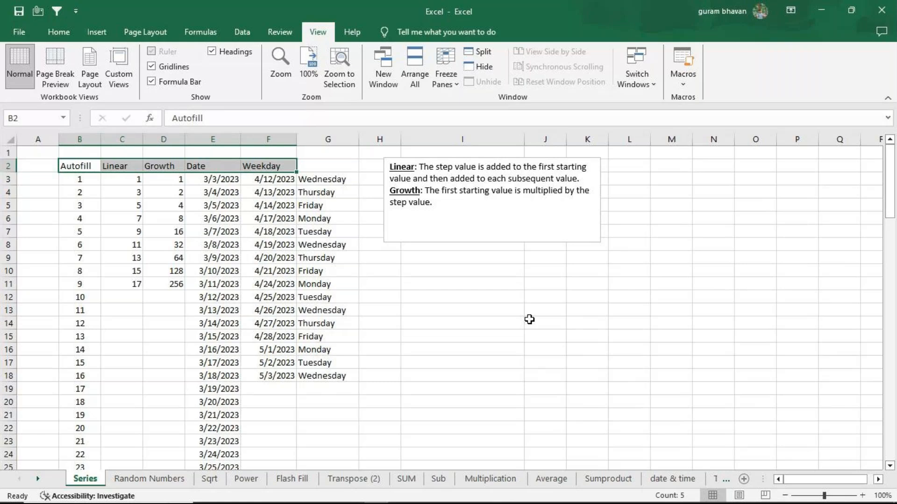
key(ctrl+c)
scroll(458, 323, down, 10)
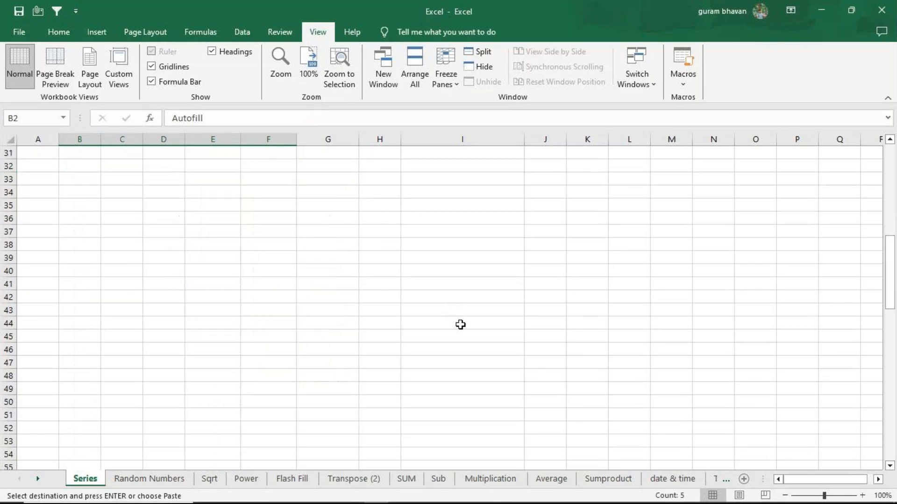
click(77, 179)
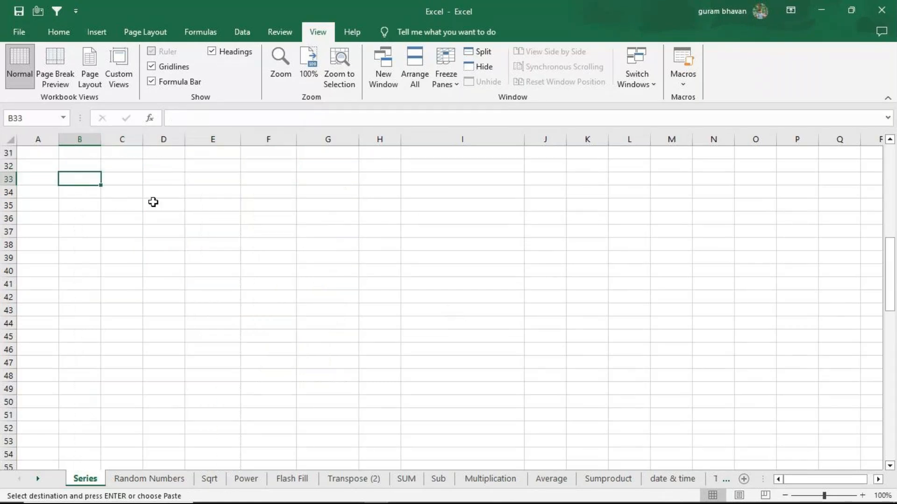
key(ctrl+v)
click(862, 495)
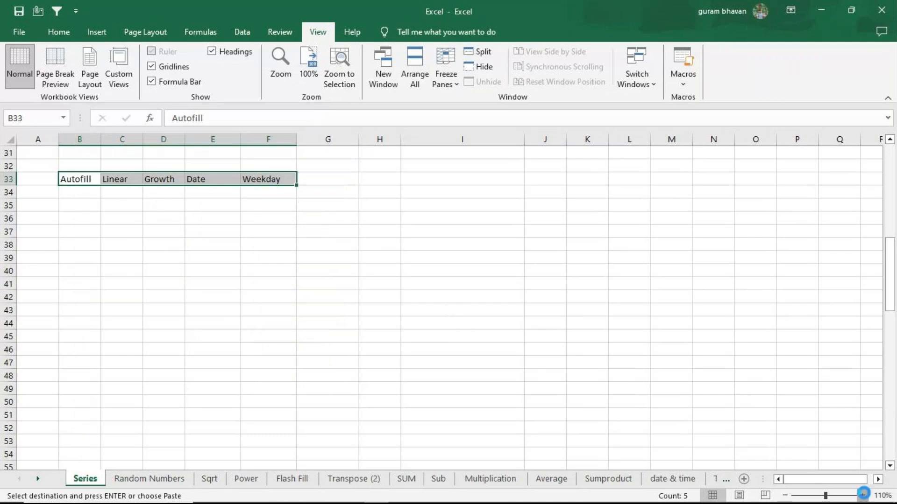
click(863, 495)
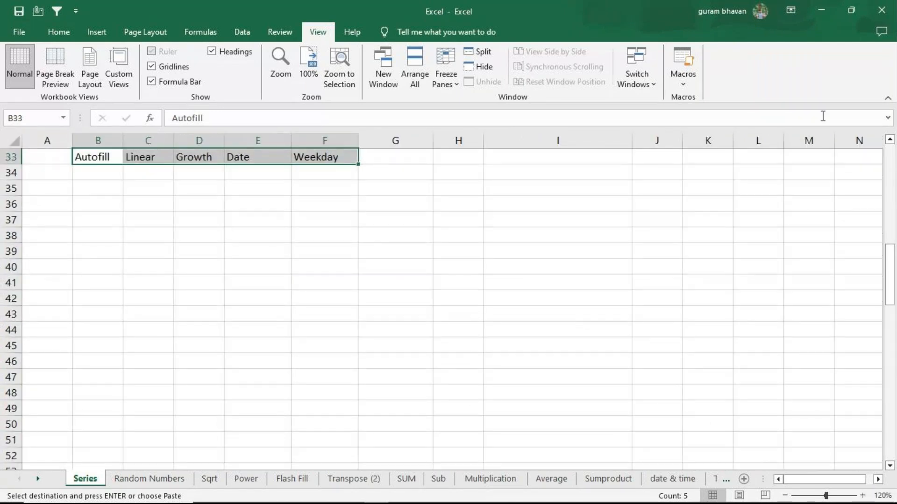
click(889, 139)
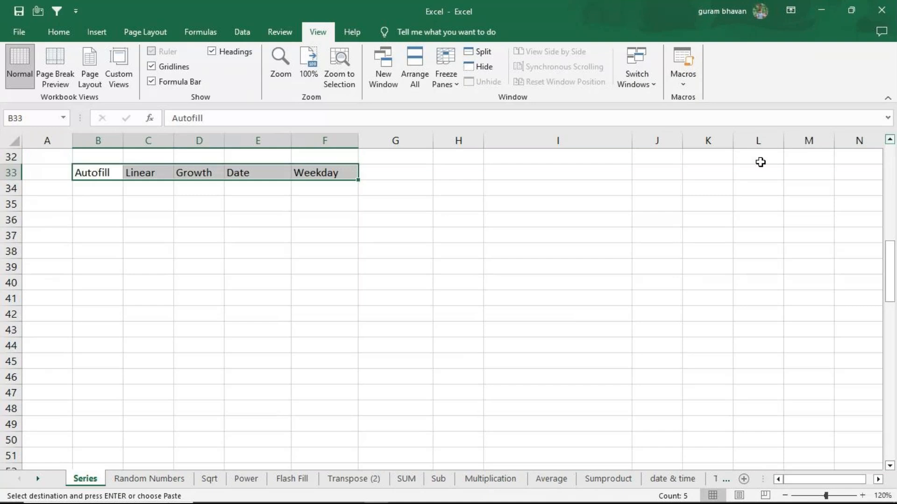
Enter 1 and 2 in B35 and B36 and extend the number series with the fill handle down to B50
click(120, 203)
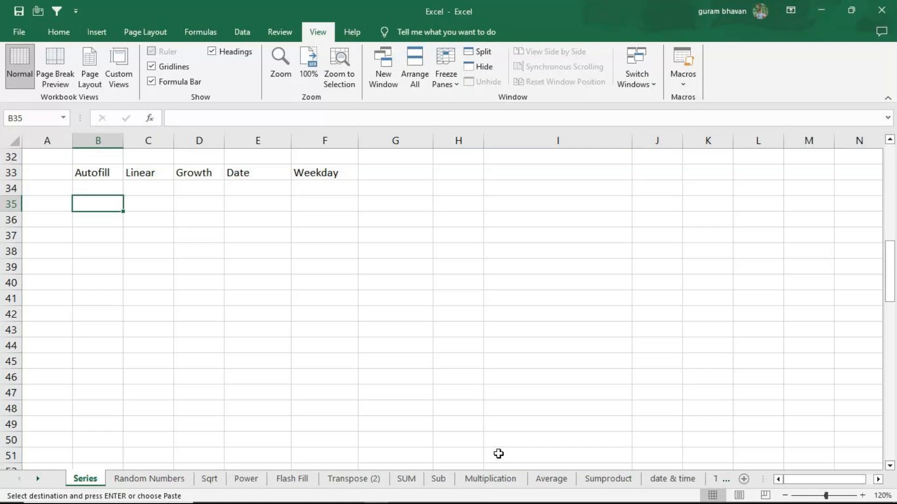
key(Escape)
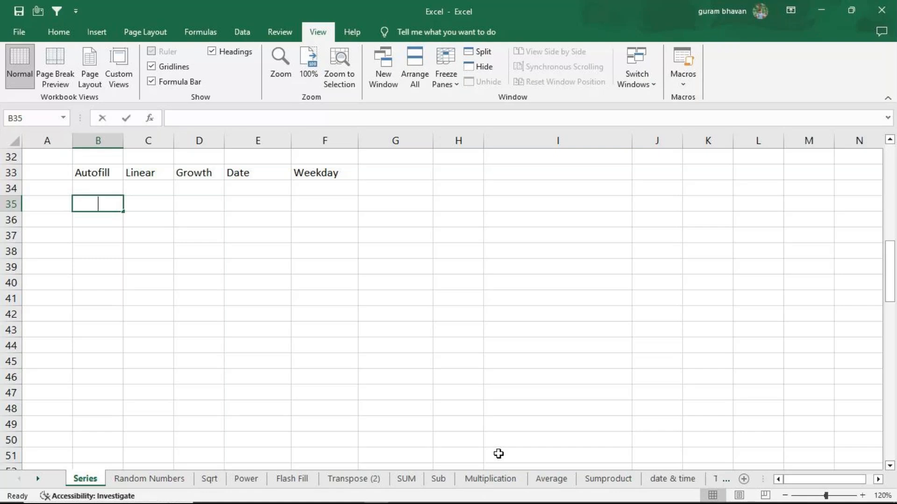
text(1)
key(Return)
text(2)
key(Return)
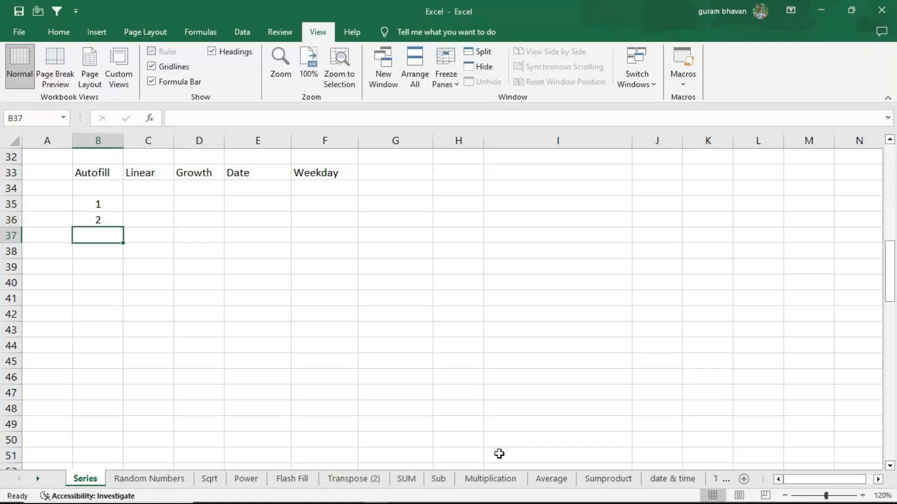
drag(98, 207, 114, 225)
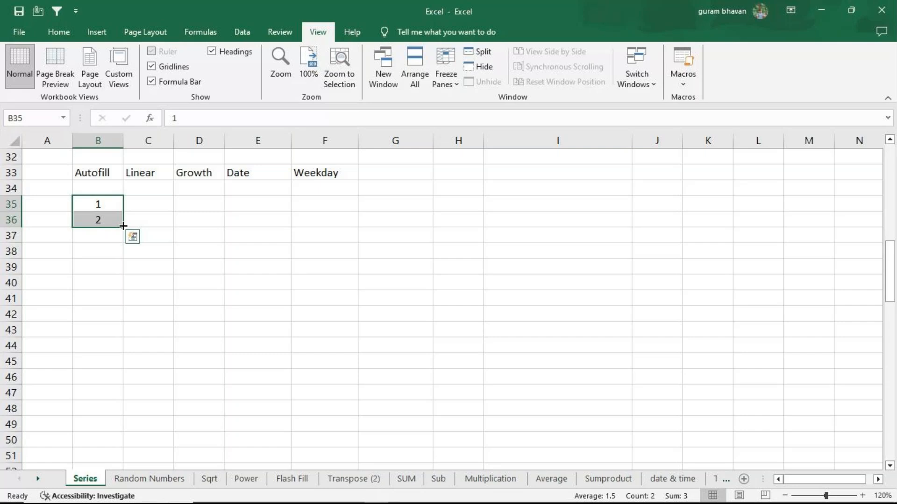
drag(122, 226, 119, 448)
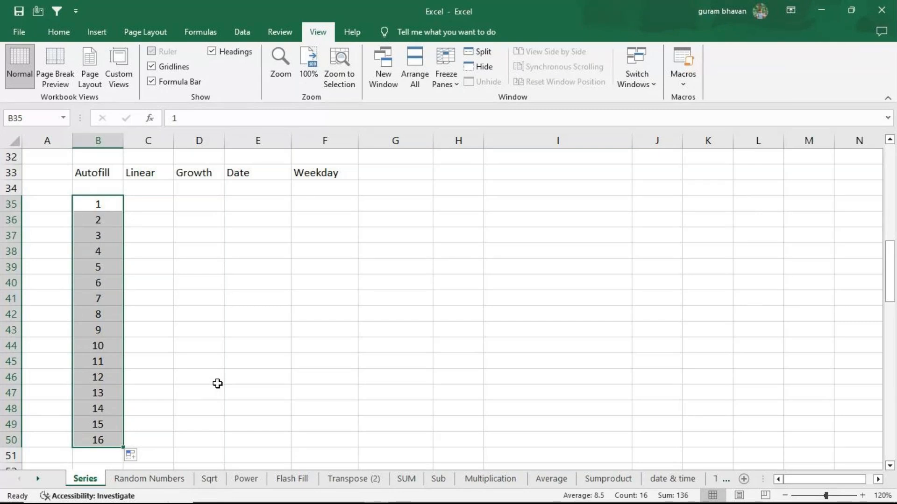
Clear the numbers in B35:B50 and enter only the starting value 1 in B35
key(Delete)
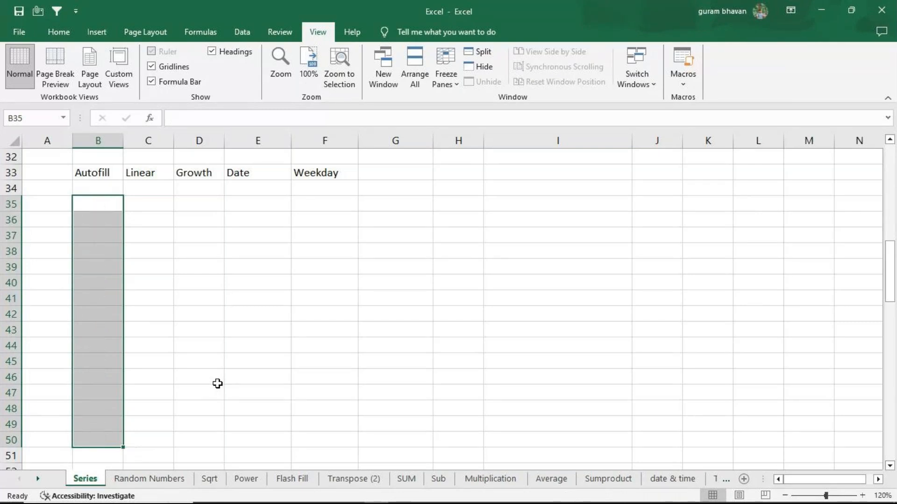
click(113, 205)
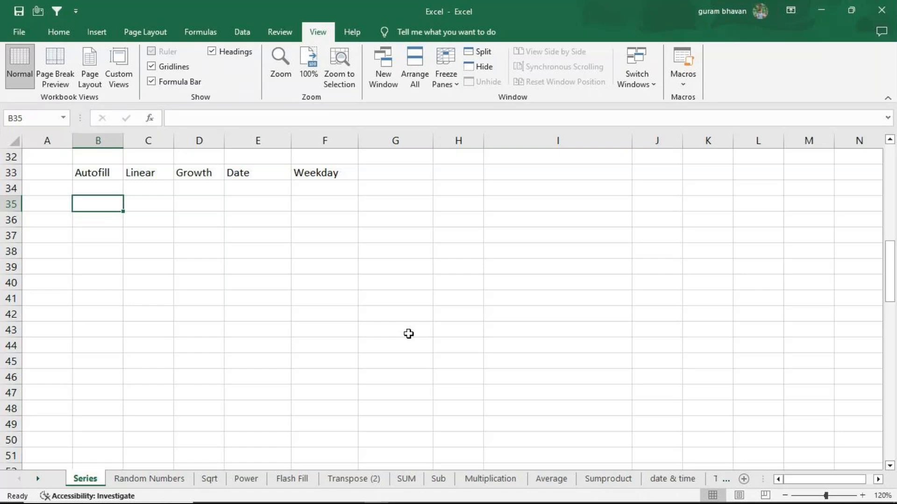
text(1)
key(Return)
Fill a linear series in columns from B35 with step value 1 and stop value 1000
click(100, 203)
click(59, 33)
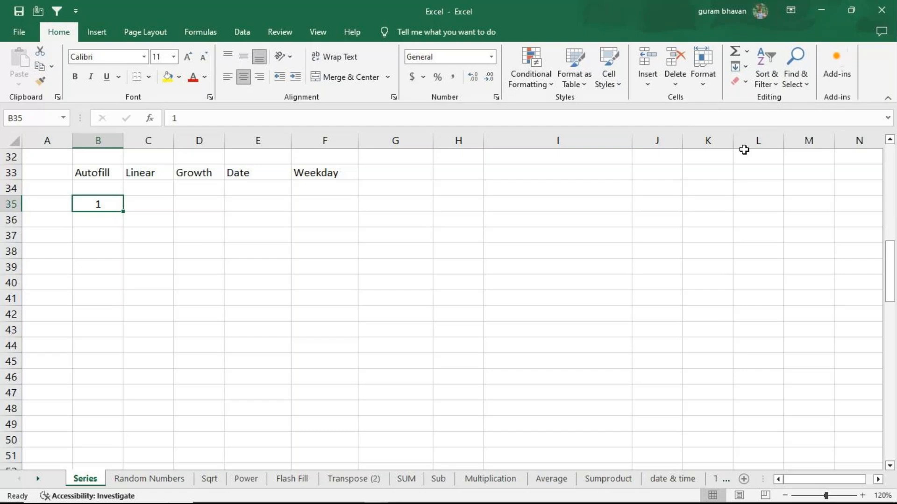
click(745, 69)
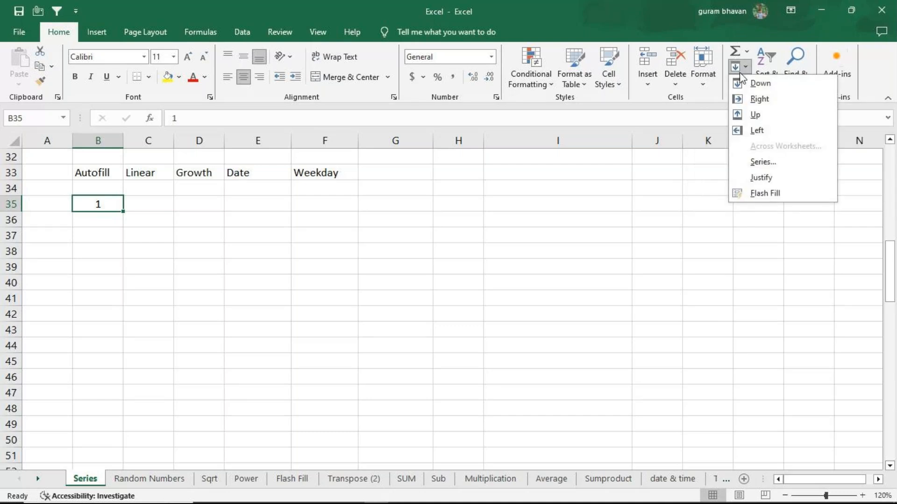
click(763, 164)
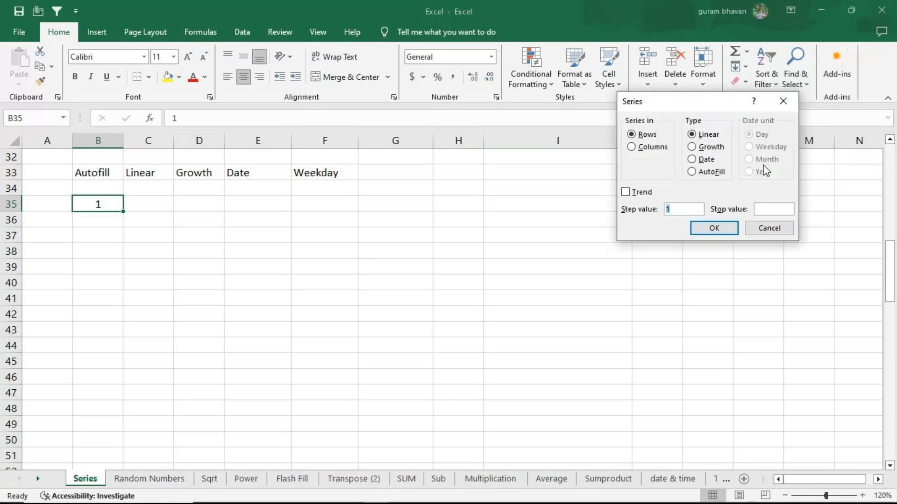
drag(718, 102, 556, 190)
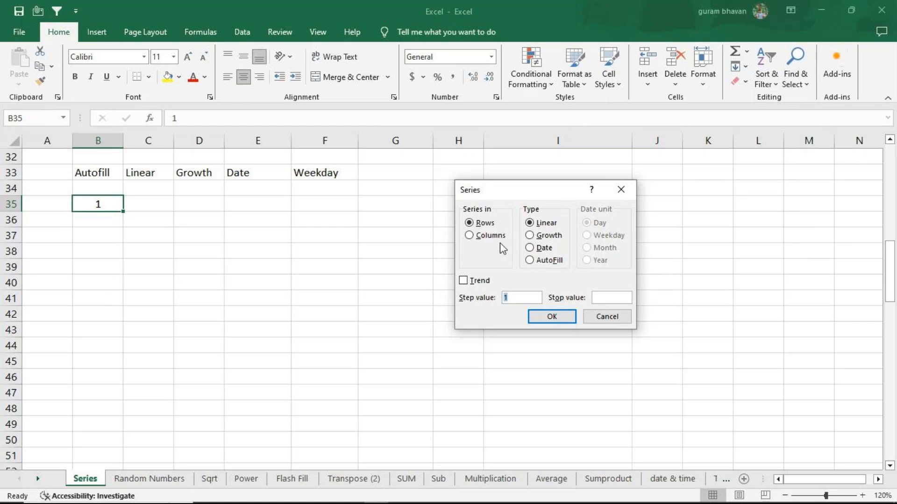
click(470, 237)
click(608, 298)
text(1000)
click(553, 319)
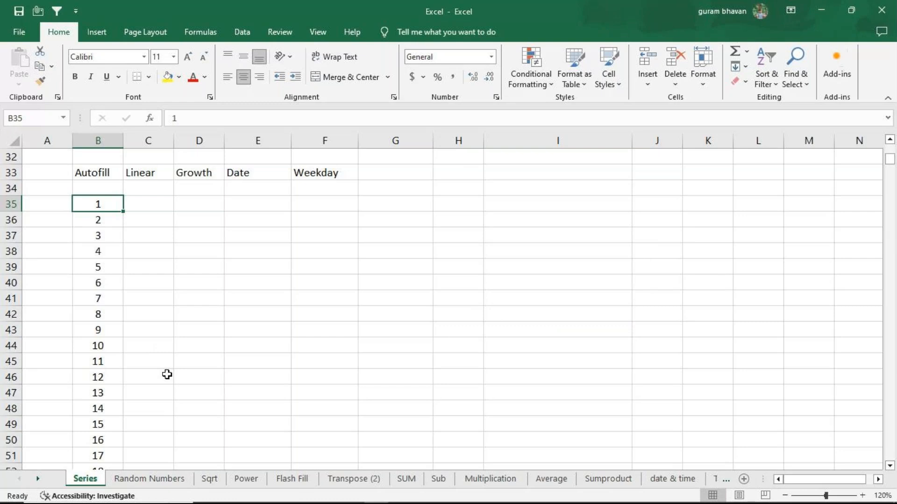
Check the end of the filled series, then clear the whole series from B35 to B1034
key(ctrl+shift+Down)
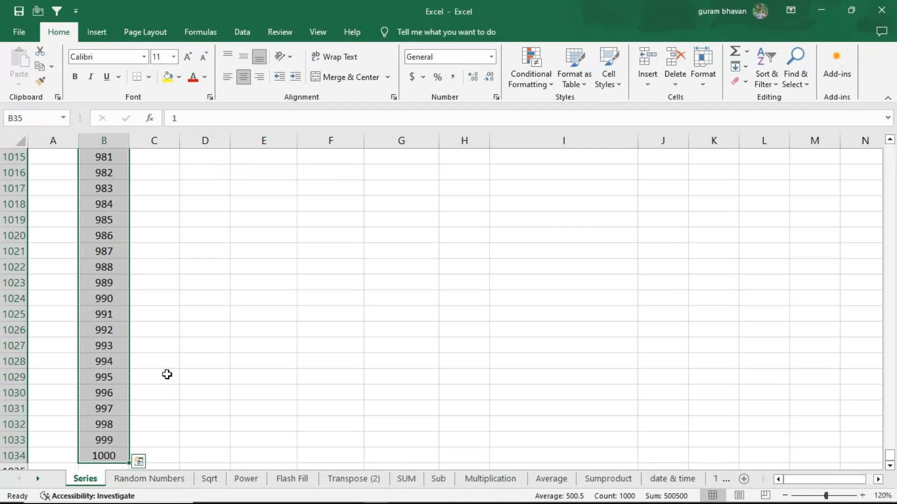
key(ctrl+shift+Up)
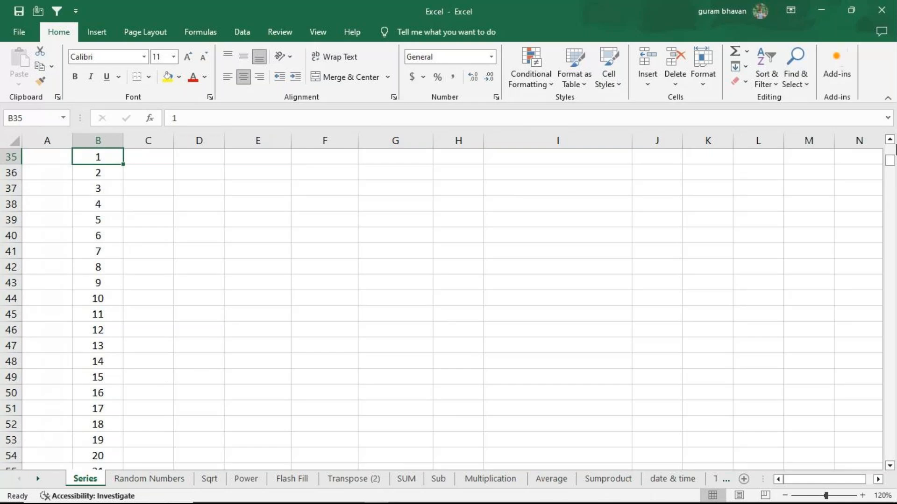
click(890, 140)
click(889, 139)
click(889, 140)
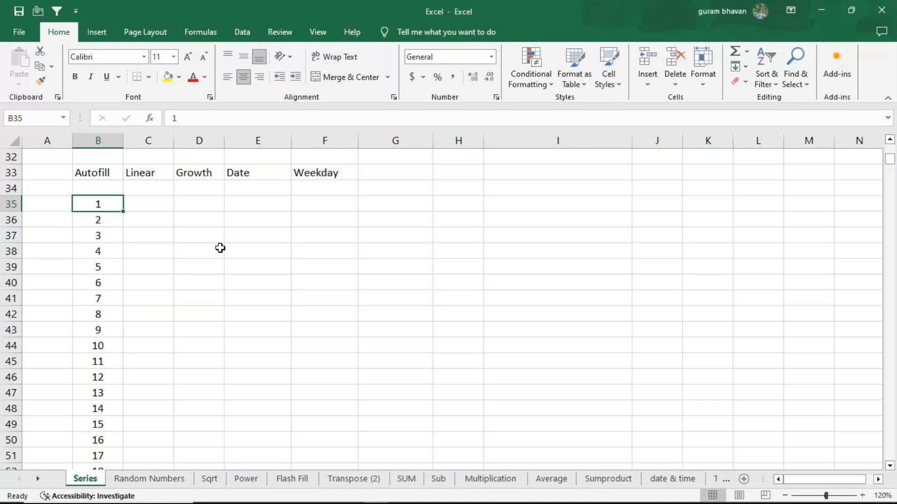
key(ctrl+shift+Down)
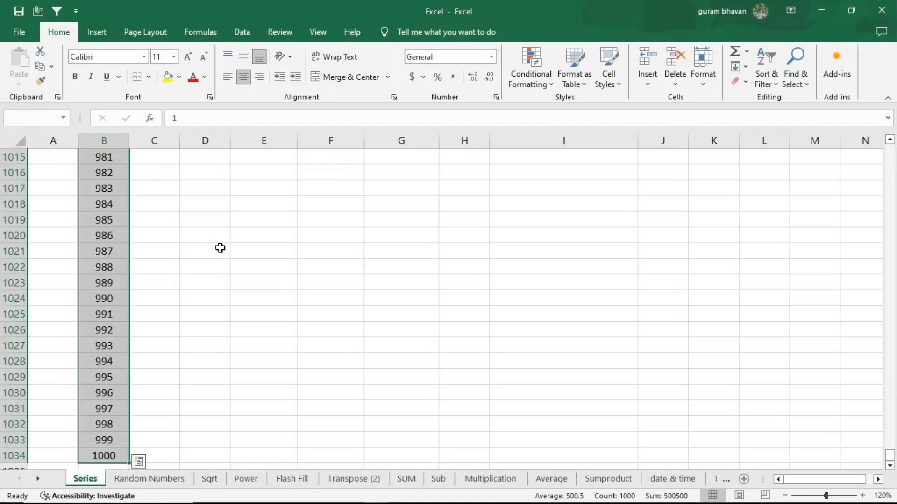
key(Delete)
key(ctrl+BackSpace)
scroll(443, 352, down, 2)
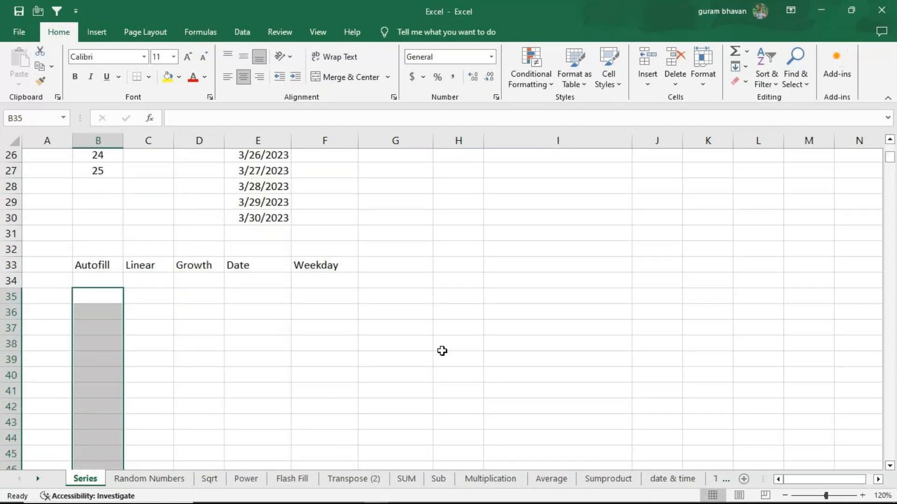
Enter the starting value 1 in B35 under the Autofill header
click(87, 227)
text(1)
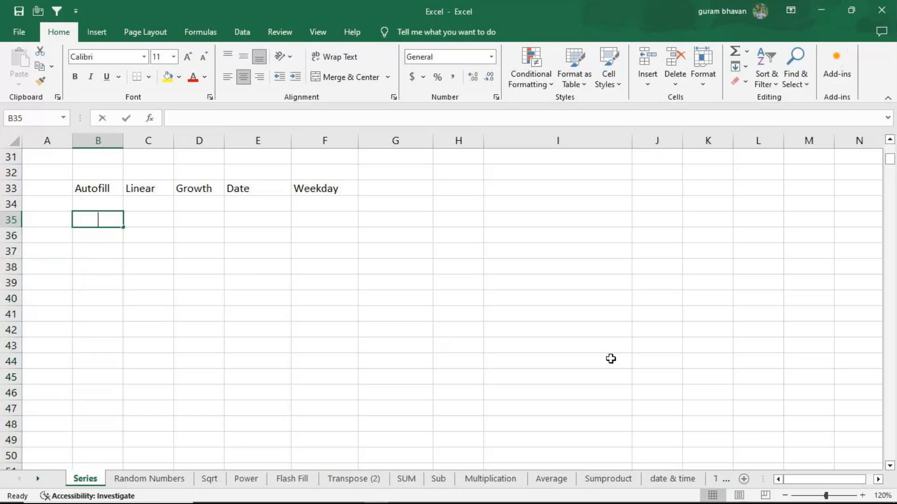
key(Return)
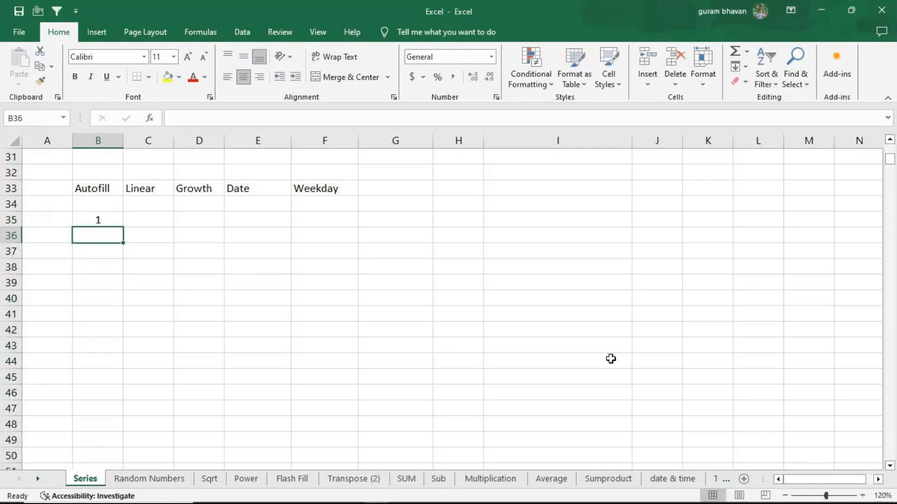
Fill a linear series in columns from B35 with step value 1 and stop value 1000
click(105, 219)
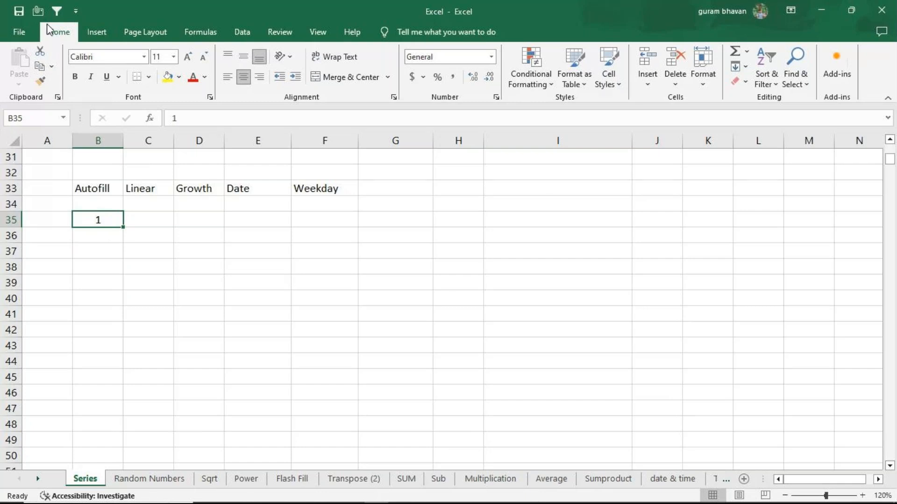
click(746, 71)
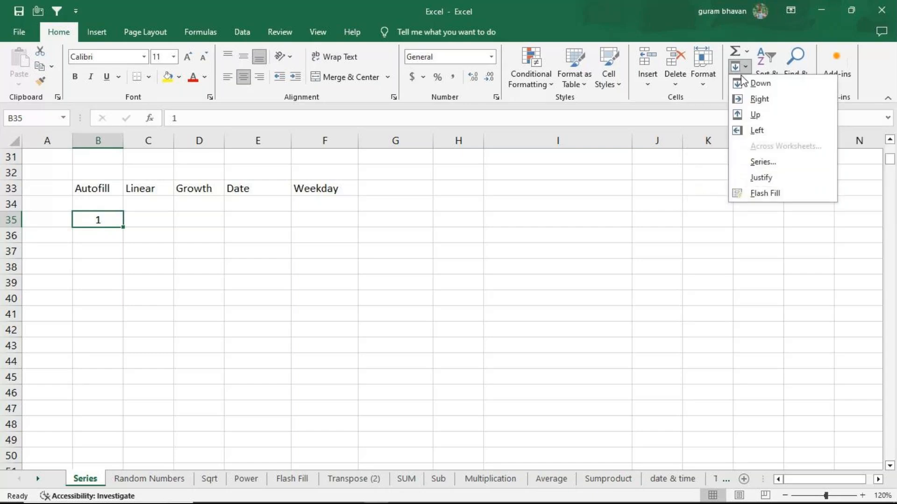
click(753, 162)
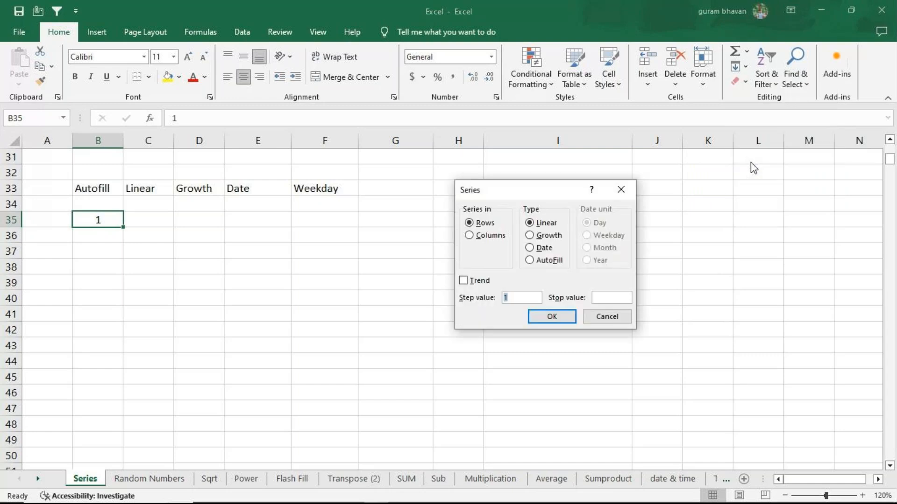
click(469, 236)
click(603, 295)
text(1000)
click(551, 316)
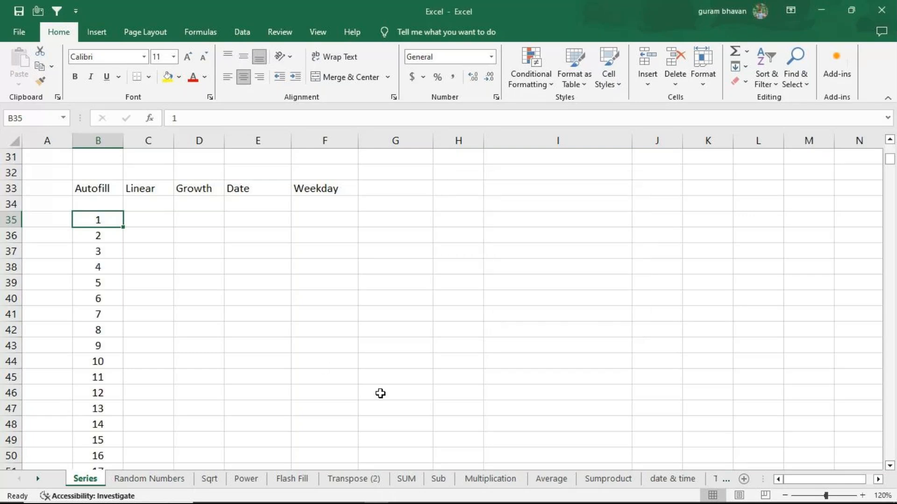
Check the Autofill series down to its last value and return to its start at B35
key(ctrl+shift+Down)
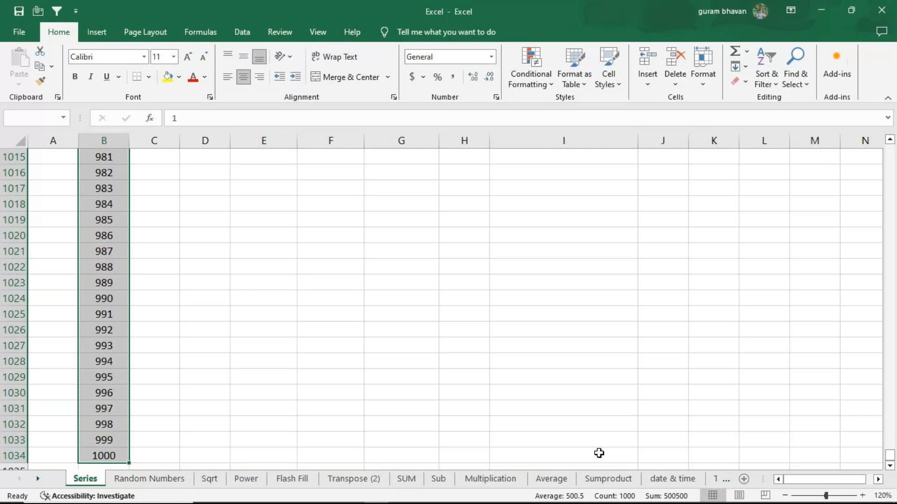
key(ctrl+shift+Up)
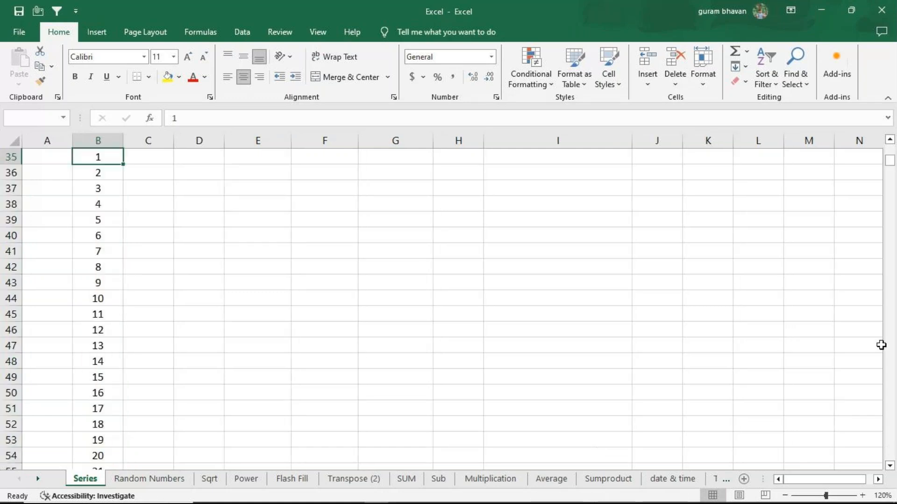
click(890, 139)
click(889, 139)
click(890, 139)
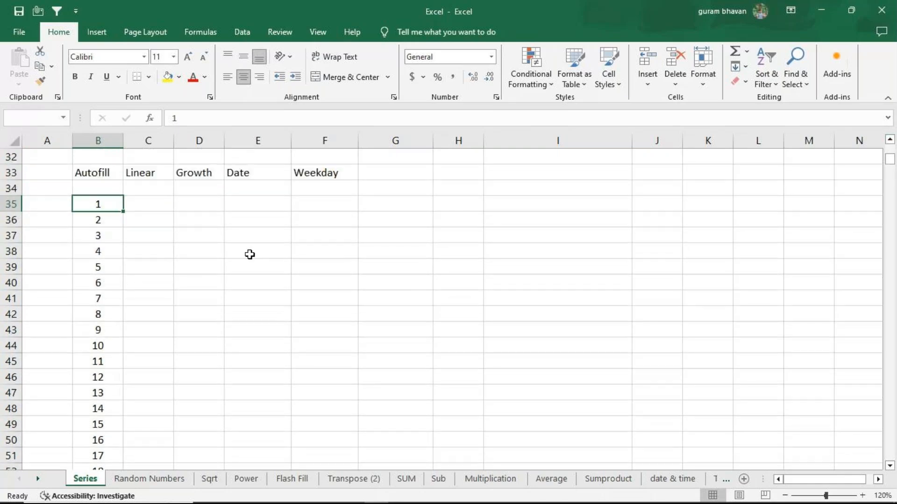
Enter the starting value 3 in C35 under the Linear header
click(156, 206)
scroll(462, 278, up, 6)
scroll(469, 276, up, 4)
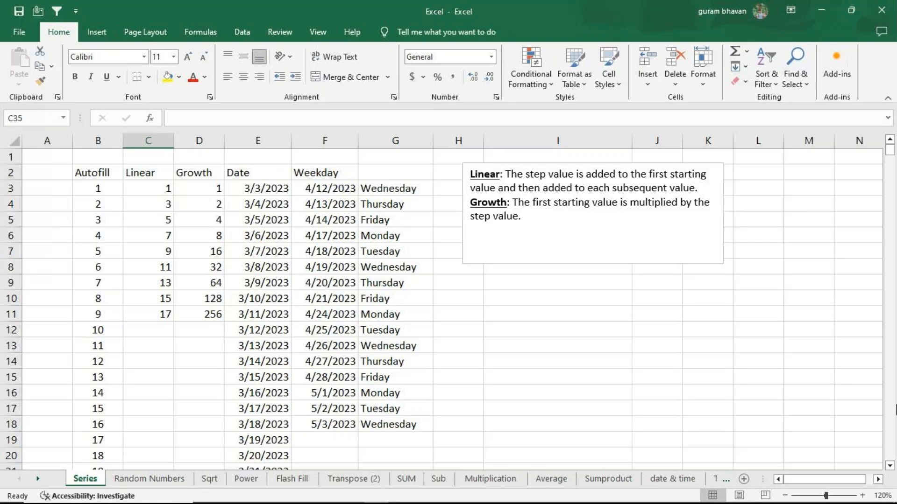
click(891, 466)
click(890, 466)
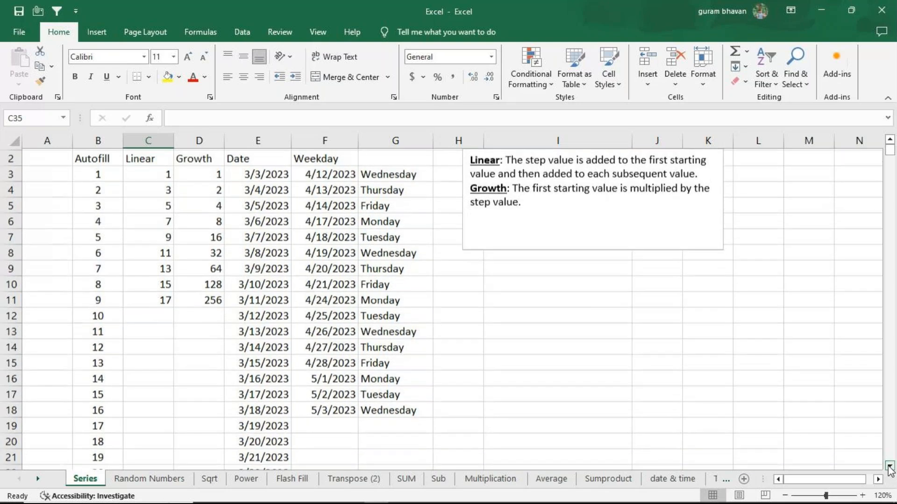
scroll(837, 445, down, 9)
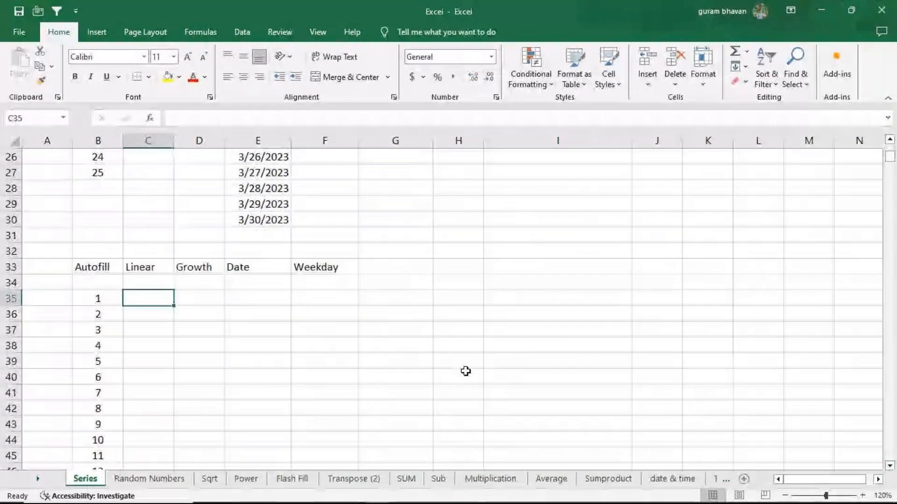
scroll(692, 353, down, 1)
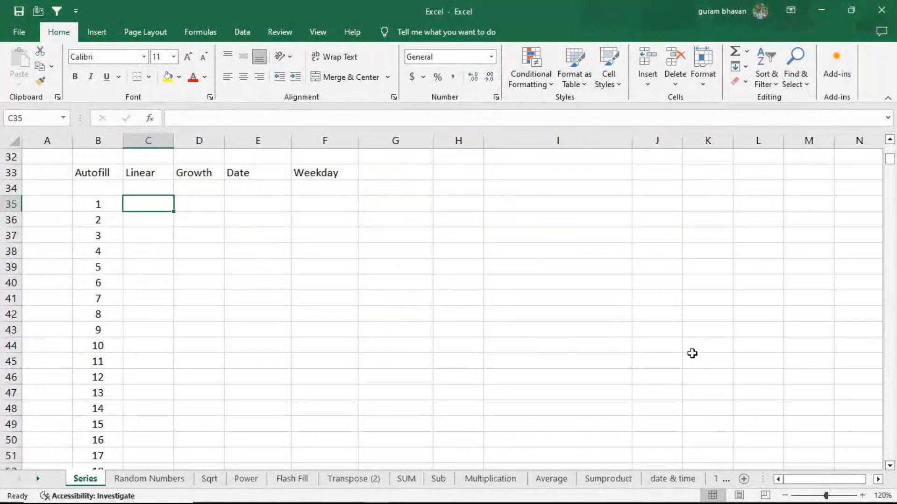
text(3)
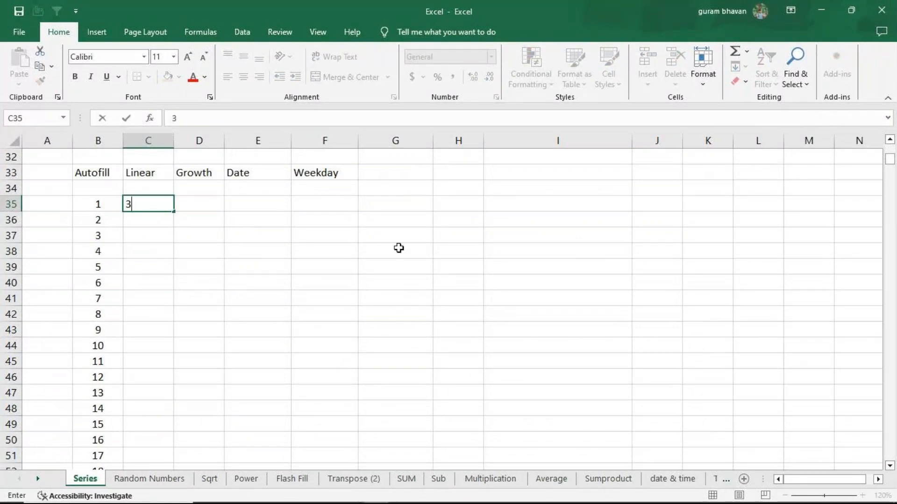
key(Return)
Fill a linear series in columns from C35 with step value 2 and stop value 30
click(144, 202)
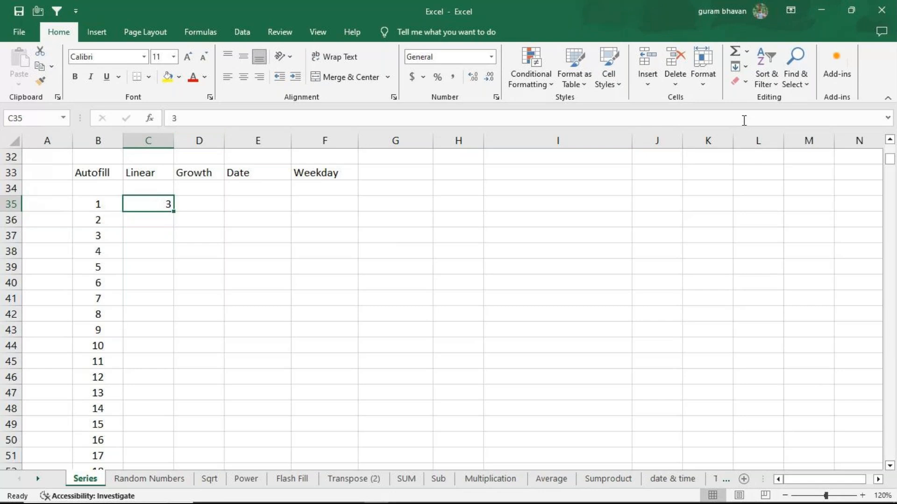
click(738, 67)
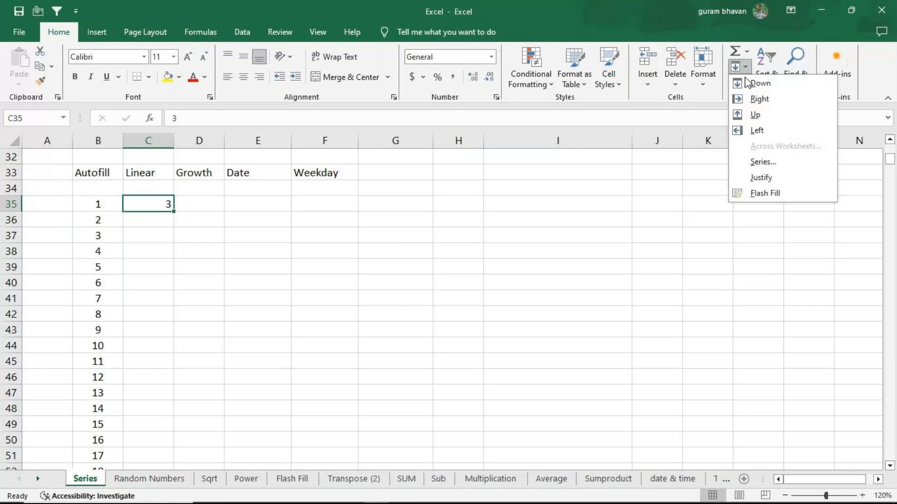
click(758, 164)
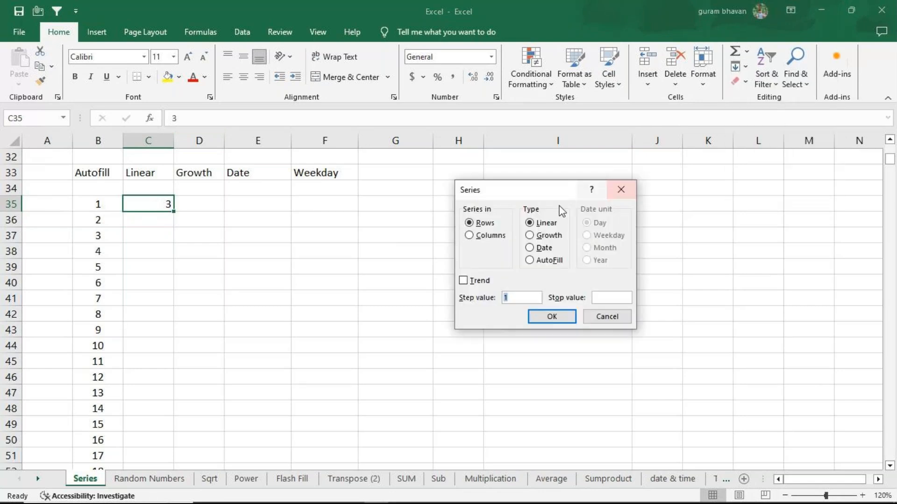
click(468, 237)
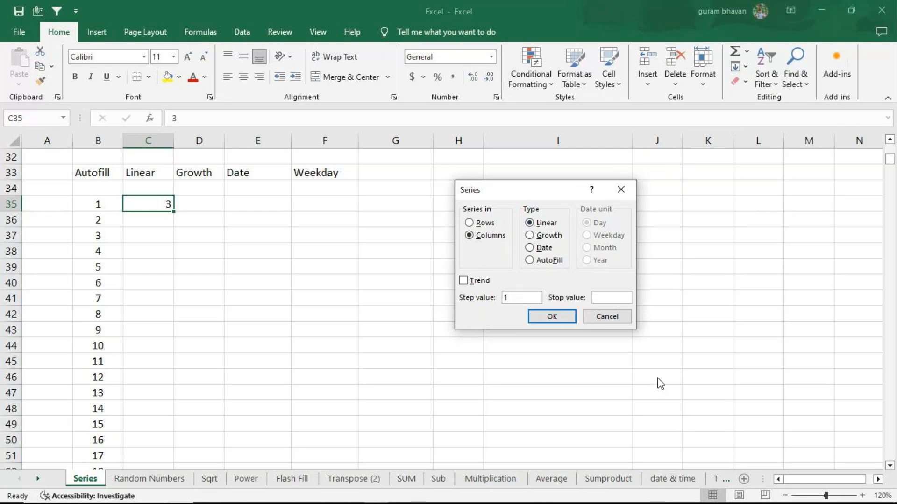
key(BackSpace)
text(2)
click(609, 298)
text(30)
click(552, 317)
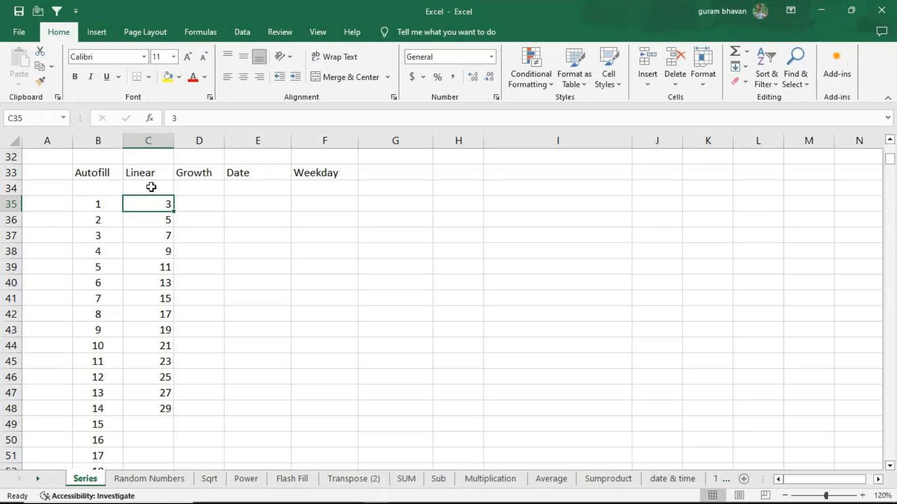
Enter the starting value 2 in D35 under the Growth header
click(187, 206)
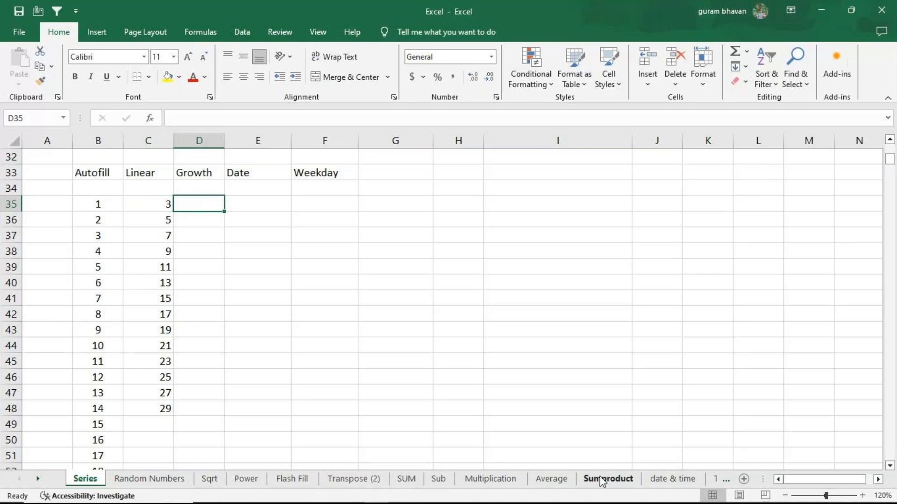
text(2)
key(Return)
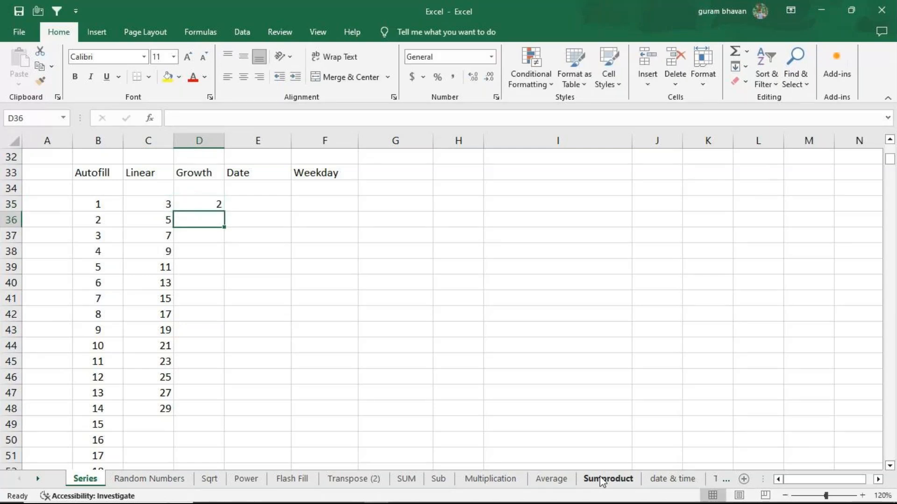
Fill a growth series in columns from D35 with step value 2 and stop value 50
key(Up)
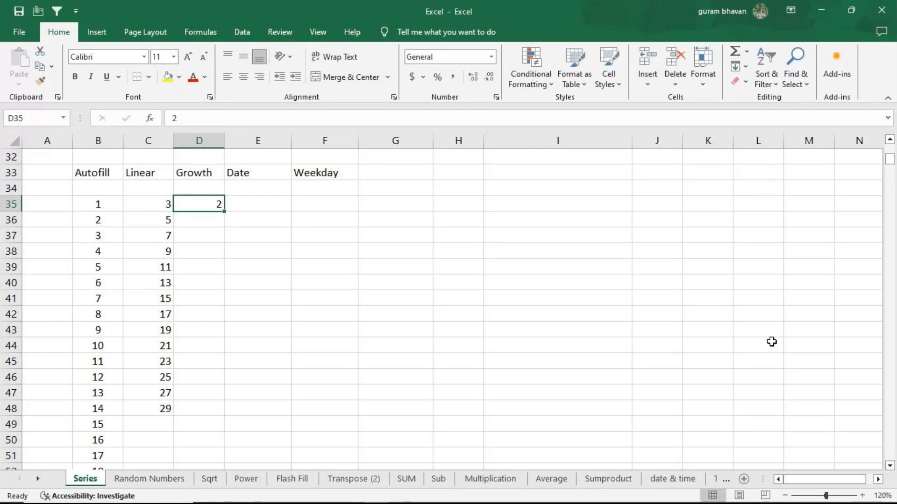
click(747, 62)
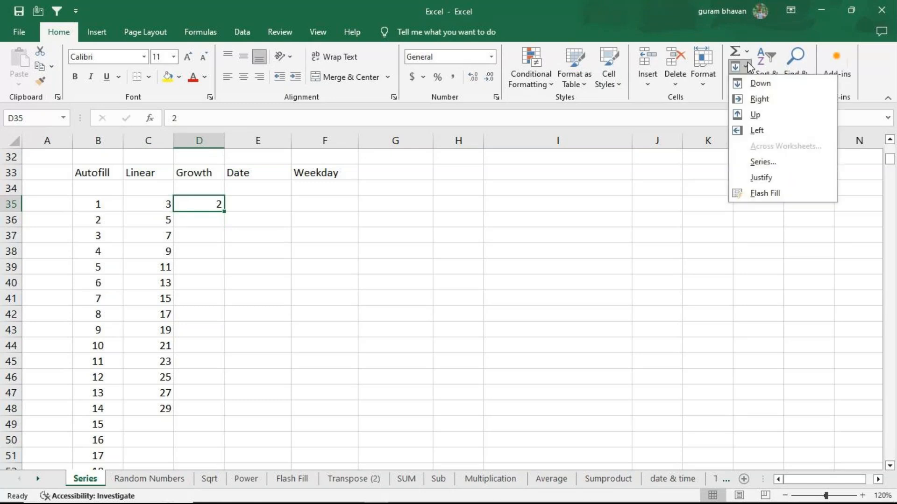
click(763, 160)
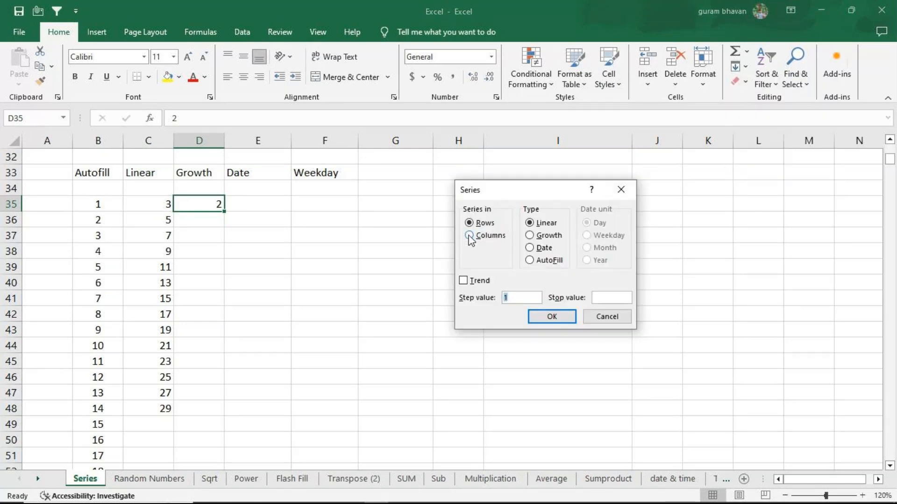
click(469, 236)
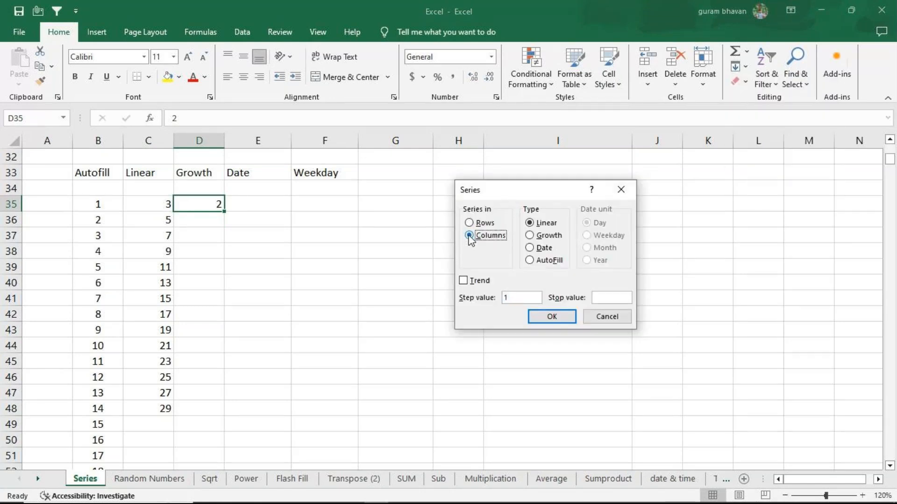
click(532, 237)
key(BackSpace)
text(2)
click(599, 298)
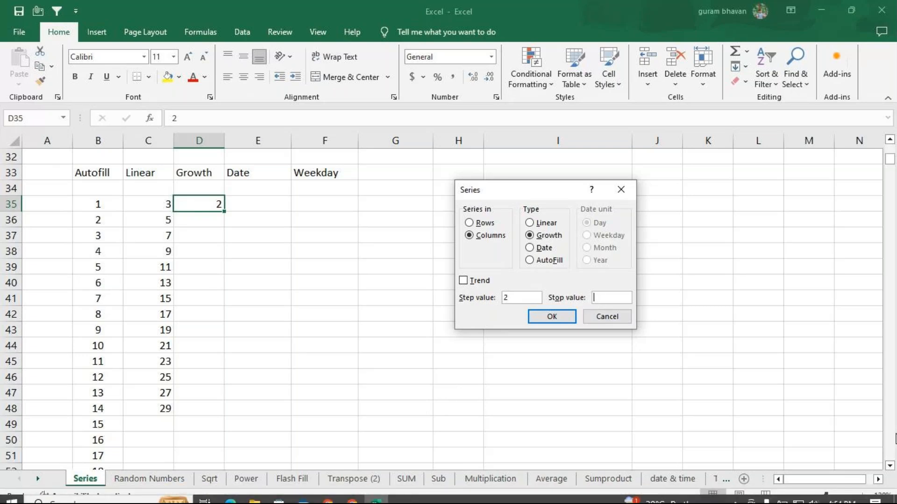
text(50)
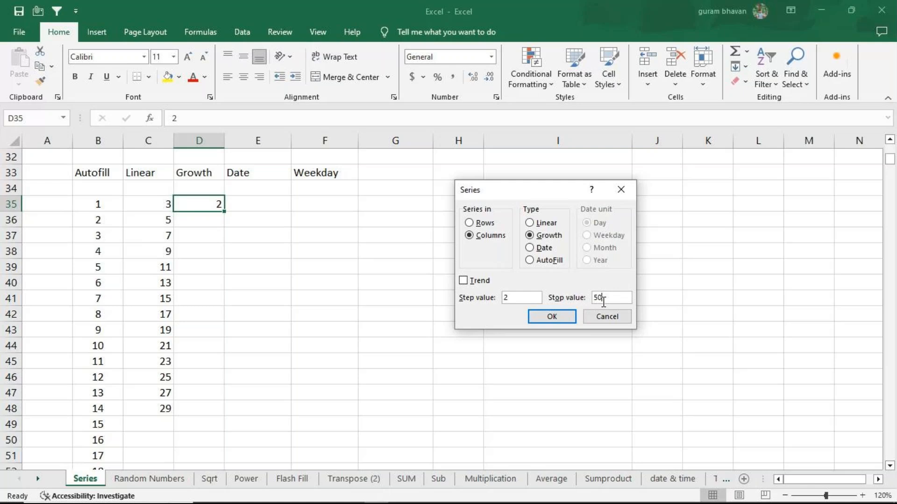
click(550, 318)
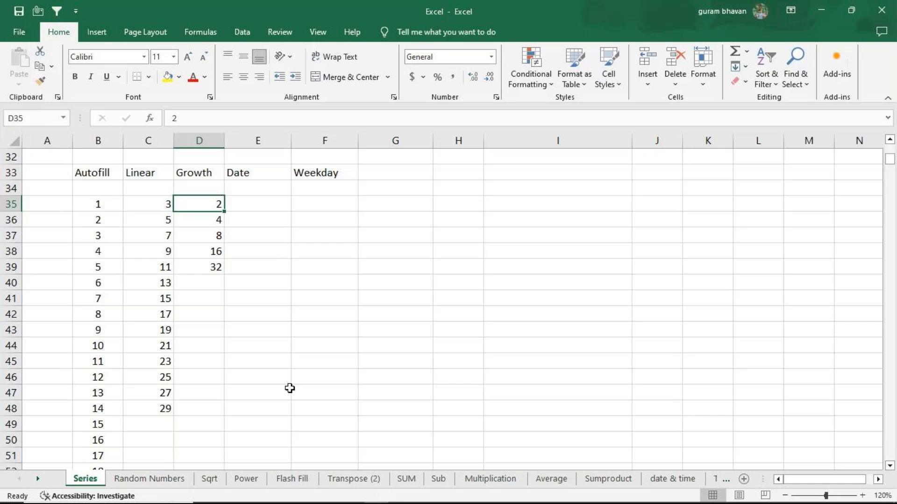
Clear the growth series in D35:D39 and enter the starting value 3 in D35
drag(210, 204, 209, 262)
key(Delete)
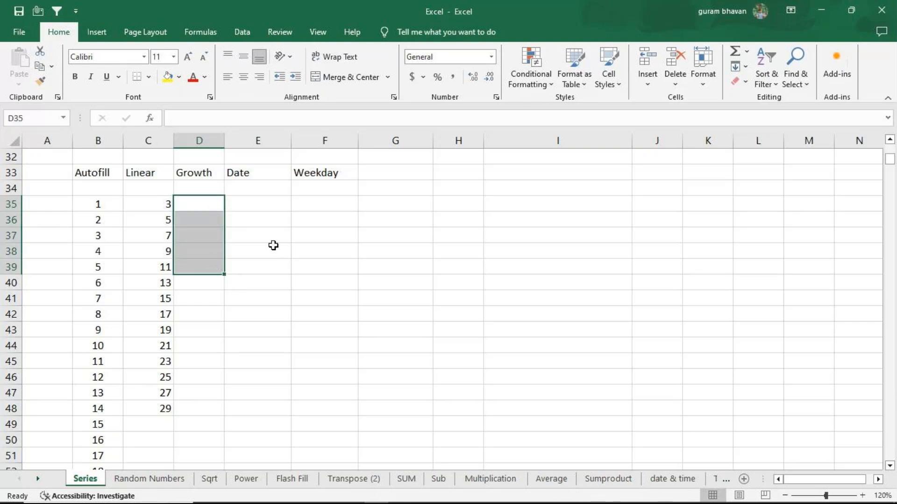
click(202, 208)
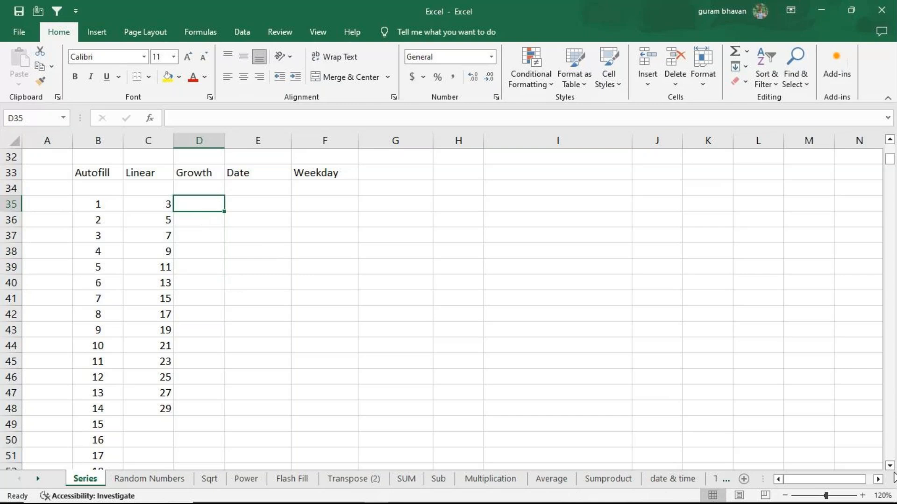
text(3)
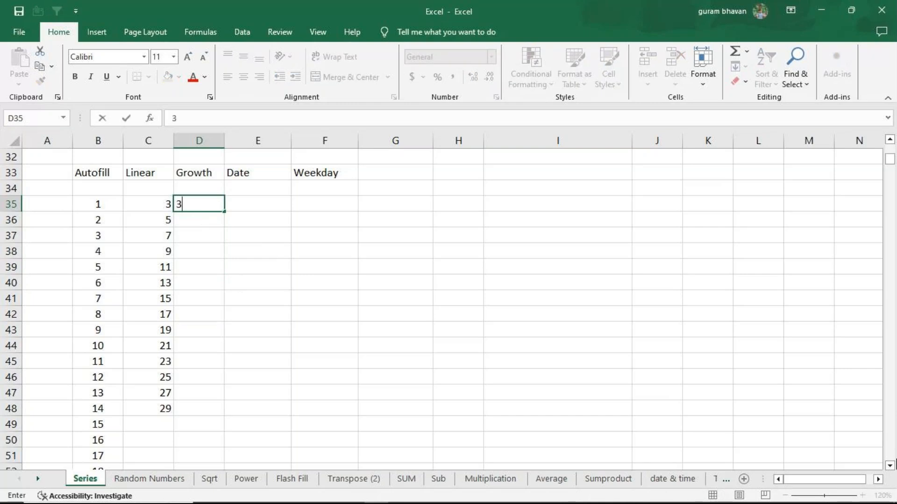
key(Return)
Fill a linear series in columns from D35 with step value 3 and stop value 100
click(206, 202)
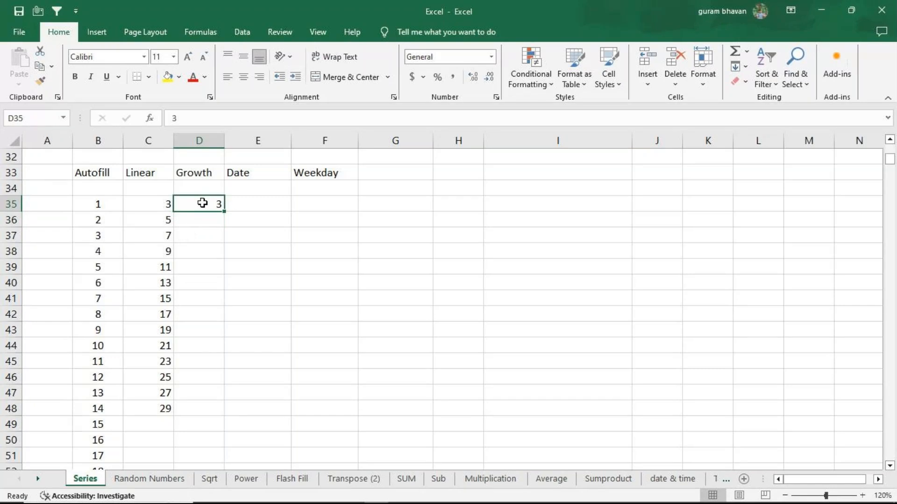
click(745, 67)
click(752, 163)
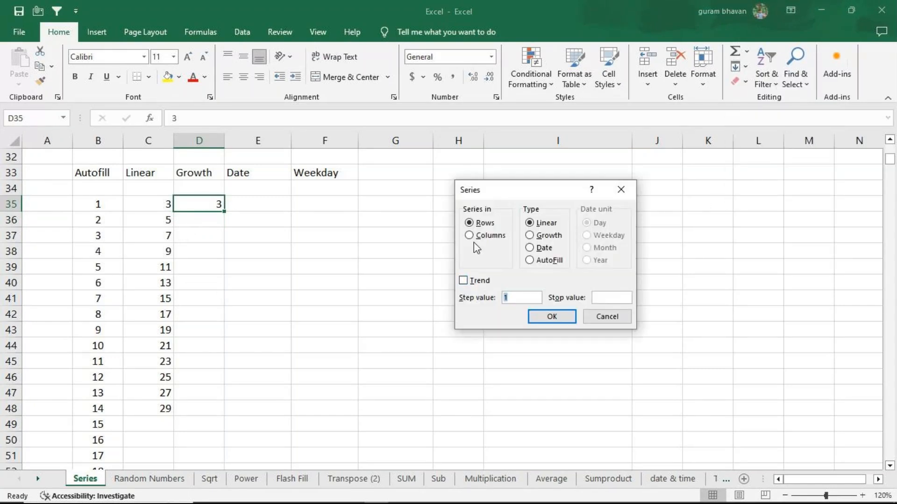
click(470, 236)
click(519, 295)
key(BackSpace)
text(3)
click(616, 299)
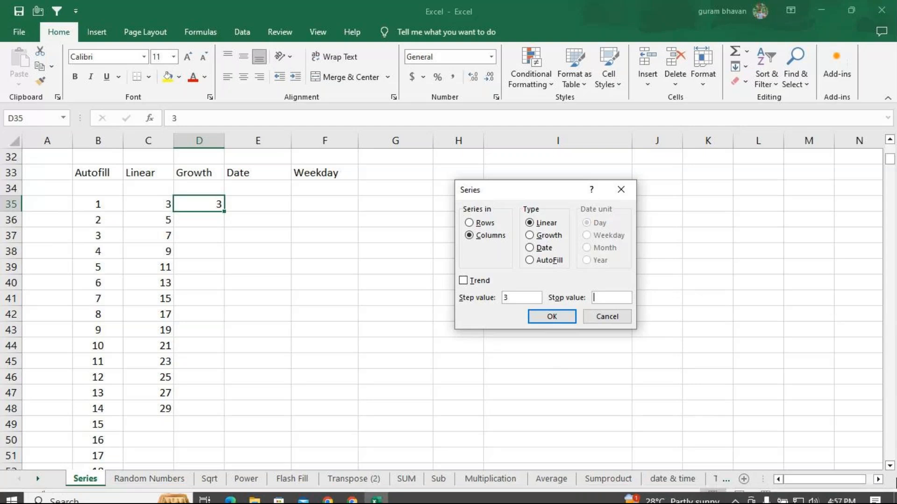
text(100)
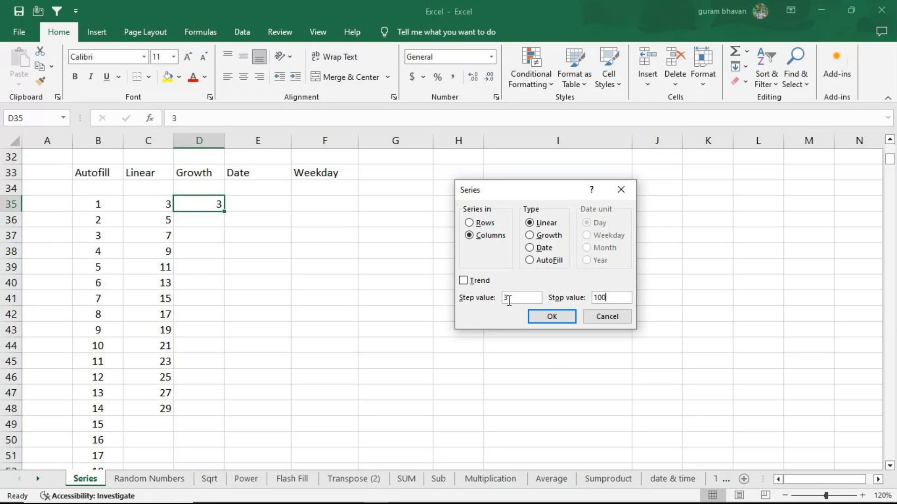
click(562, 317)
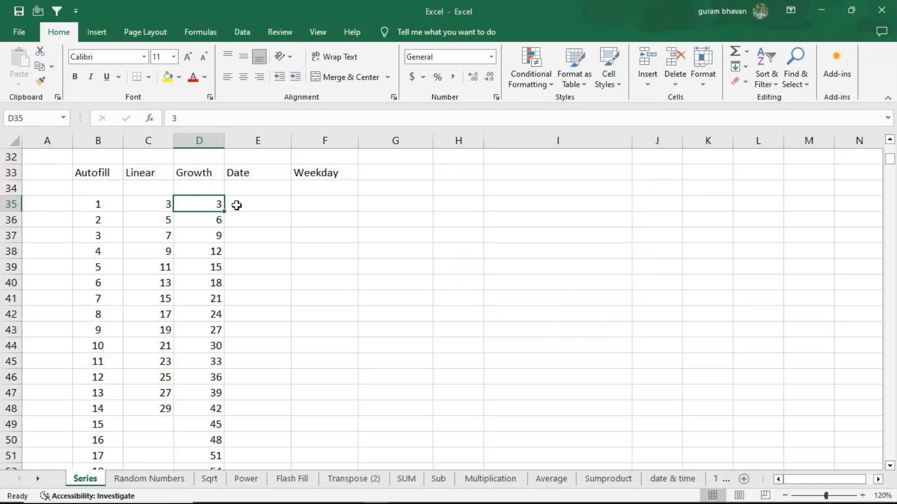
click(742, 67)
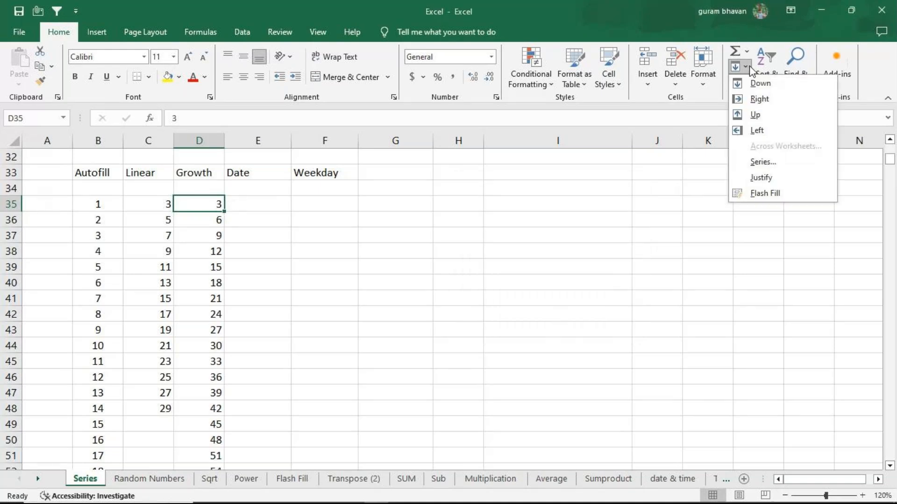
click(763, 162)
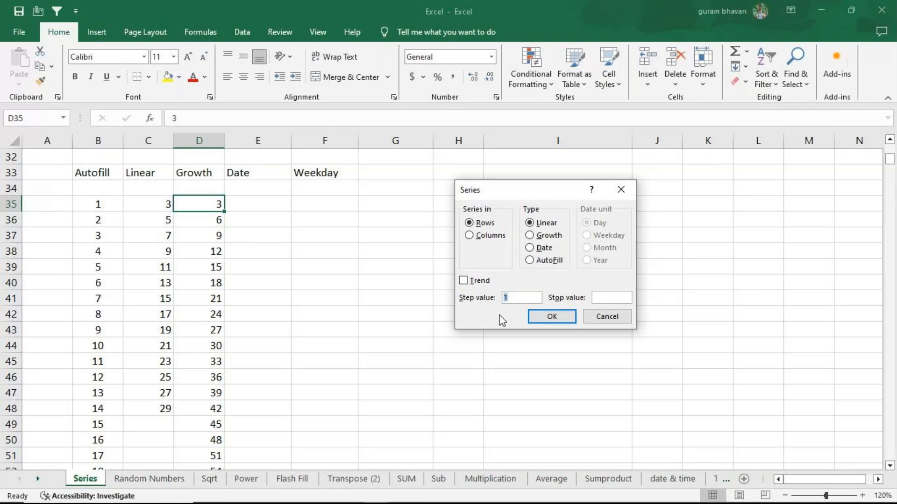
click(621, 189)
Clear the linear series from D35 downward and enter the starting value 3 in D35
key(ctrl+shift+Down)
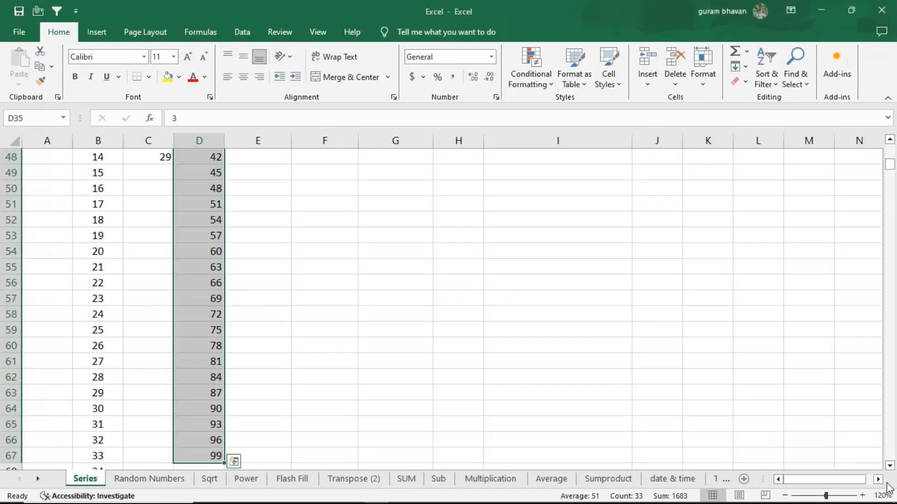
key(Delete)
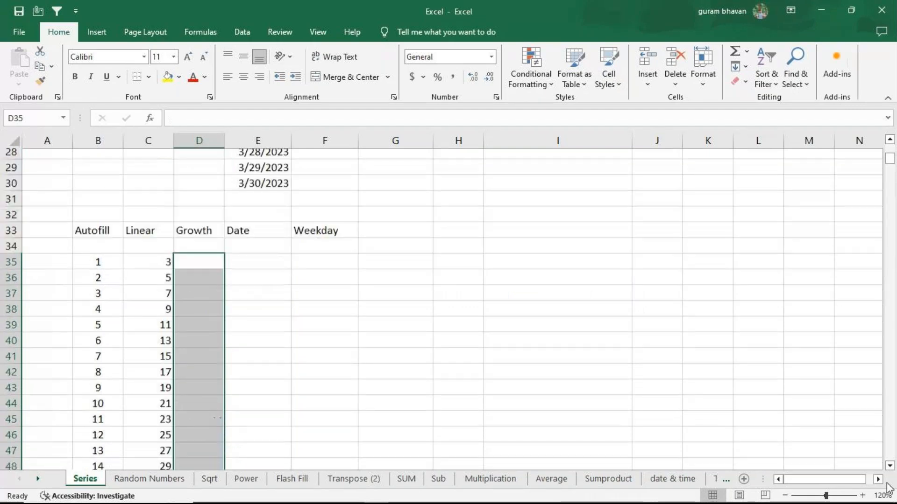
scroll(607, 288, down, 1)
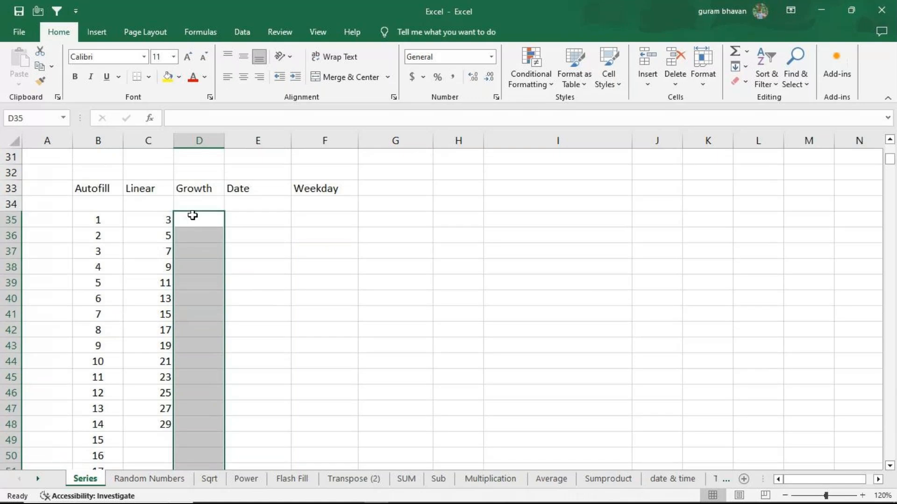
click(197, 219)
text(3)
key(Return)
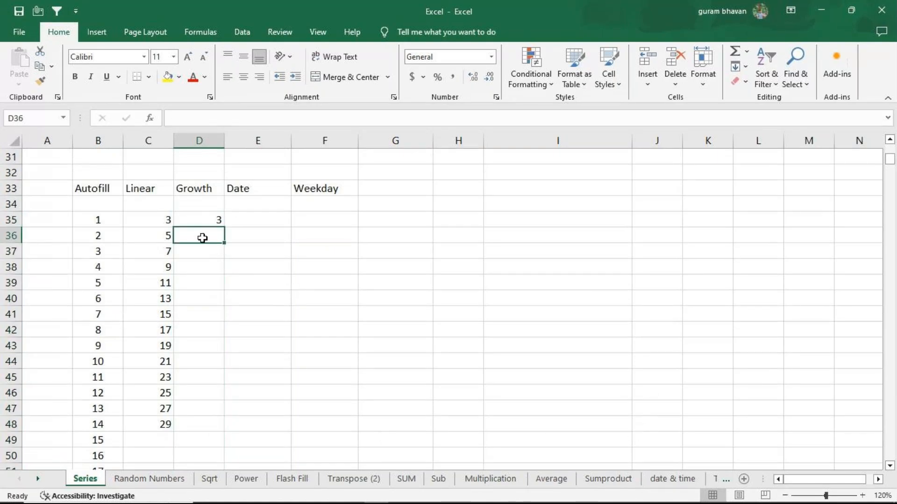
Fill a growth series in columns from D35 with step value 2 and stop value 80
click(201, 219)
click(740, 66)
click(768, 165)
click(469, 235)
click(530, 236)
click(518, 299)
key(BackSpace)
text(2)
click(603, 299)
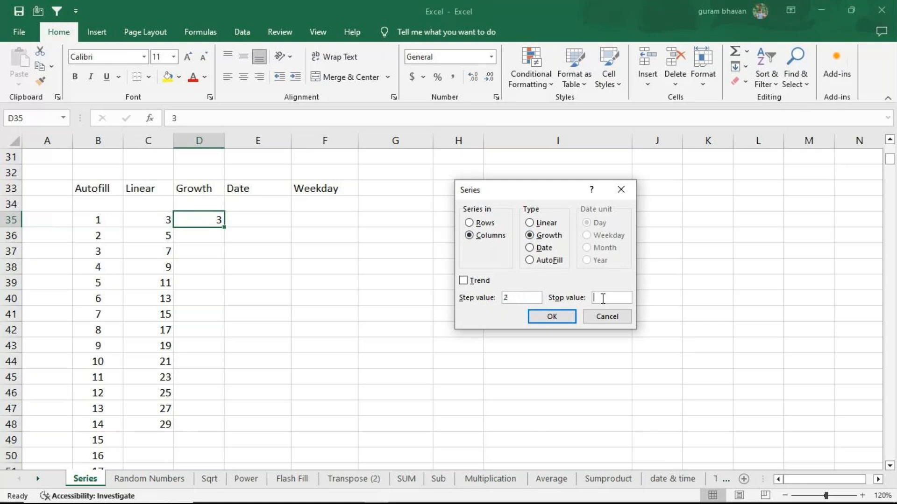
text(80)
click(577, 318)
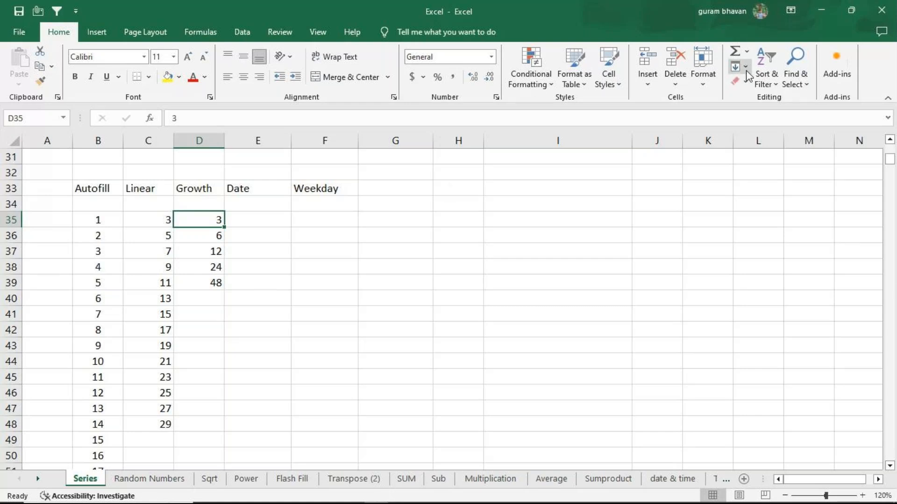
Enter the starting value 1 in the empty cell H33
click(108, 223)
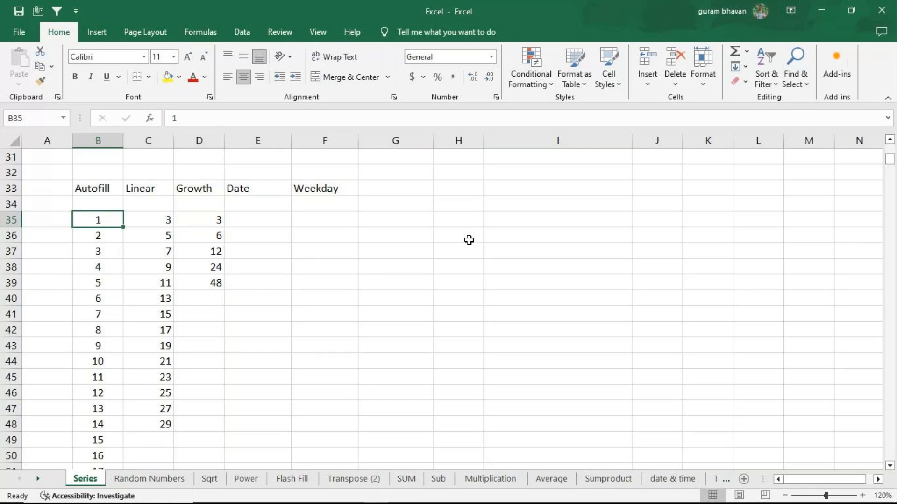
click(468, 190)
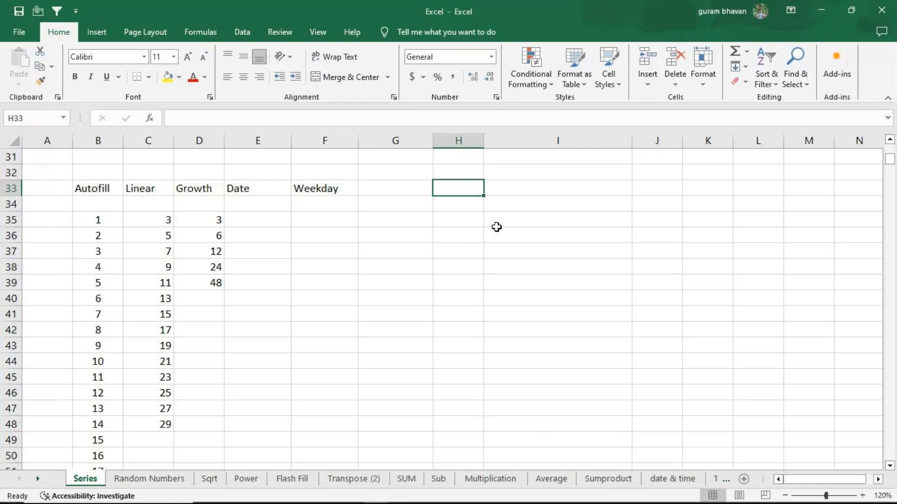
text(1)
key(Return)
Fill a linear series in columns from H33 with step value 1 and stop value 800
key(Up)
click(747, 67)
click(761, 162)
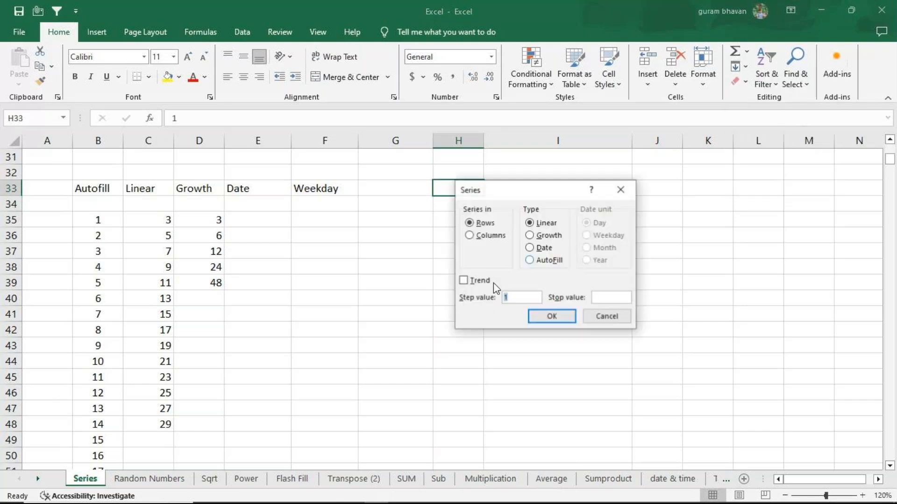
click(470, 236)
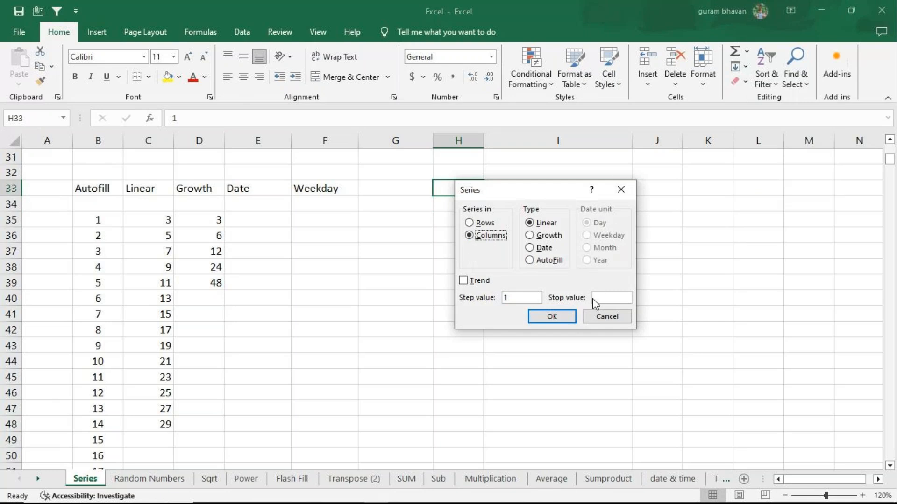
drag(550, 184, 668, 159)
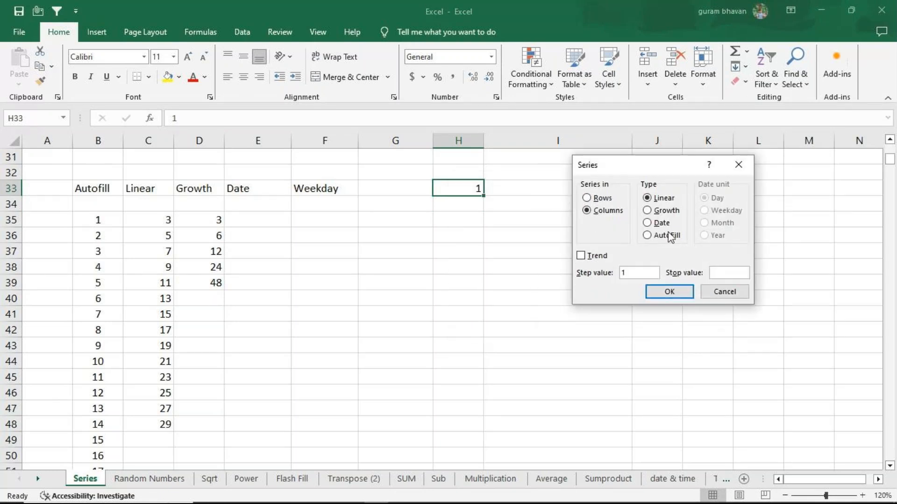
text(800)
click(669, 292)
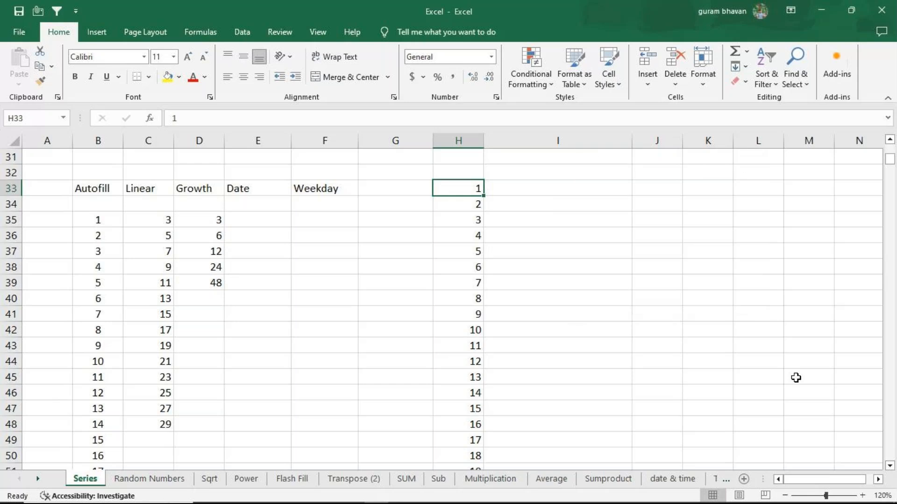
Check the end of the number series in column H, and clear the whole series from H33 downward
key(ctrl+shift+Down)
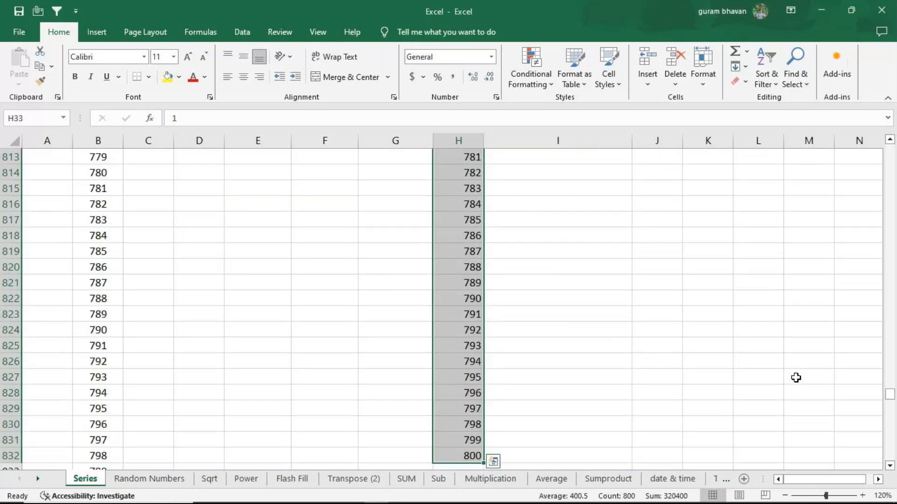
scroll(567, 279, up, 4)
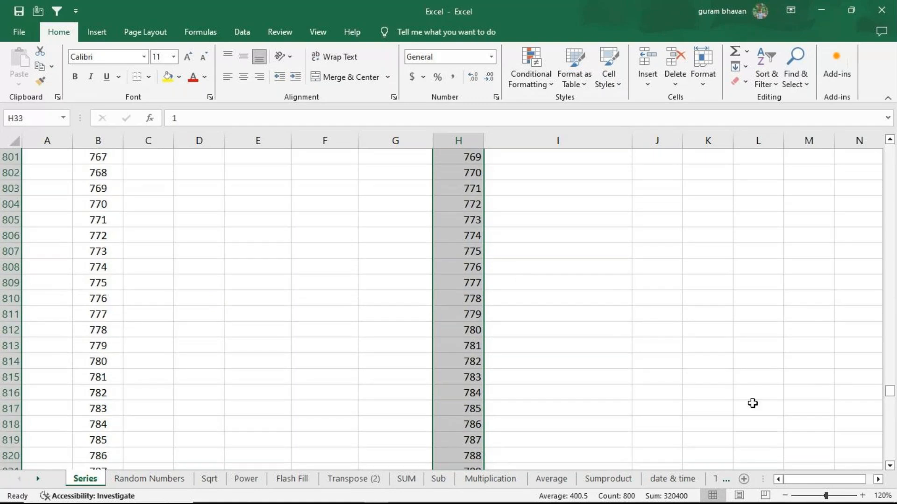
key(ctrl+shift+Up)
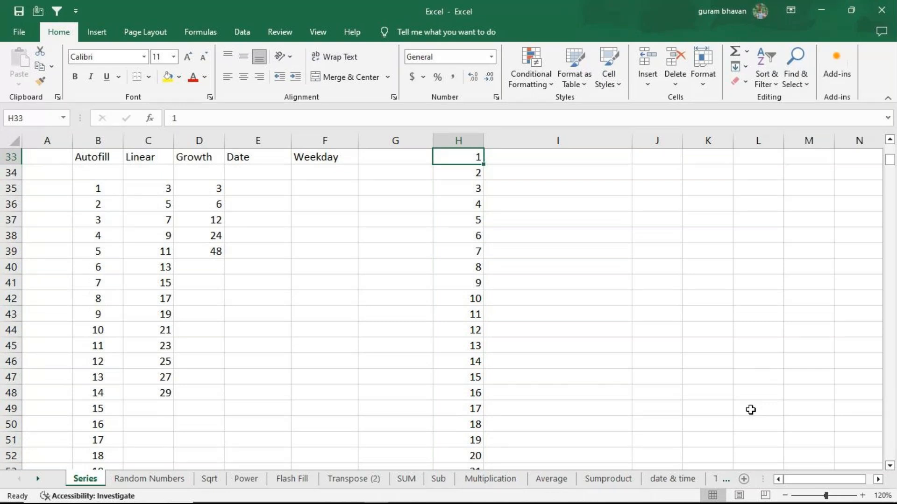
key(ctrl+shift+Down)
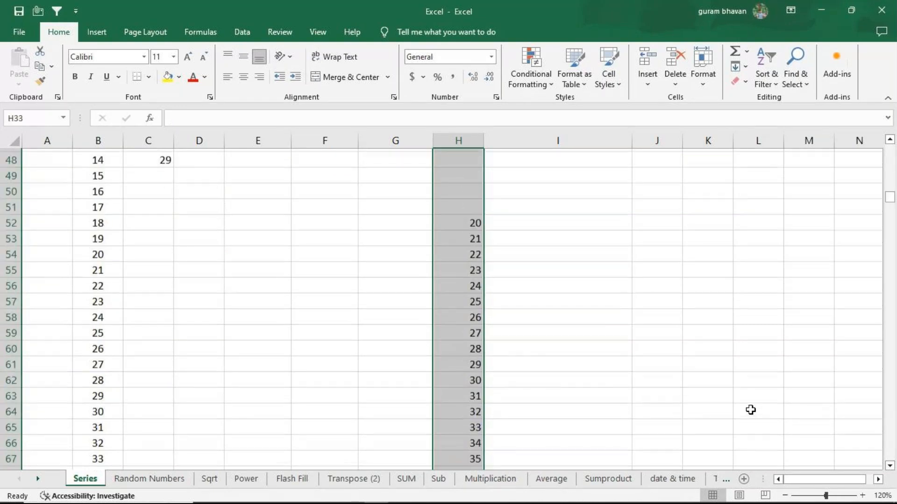
key(Delete)
scroll(335, 366, down, 3)
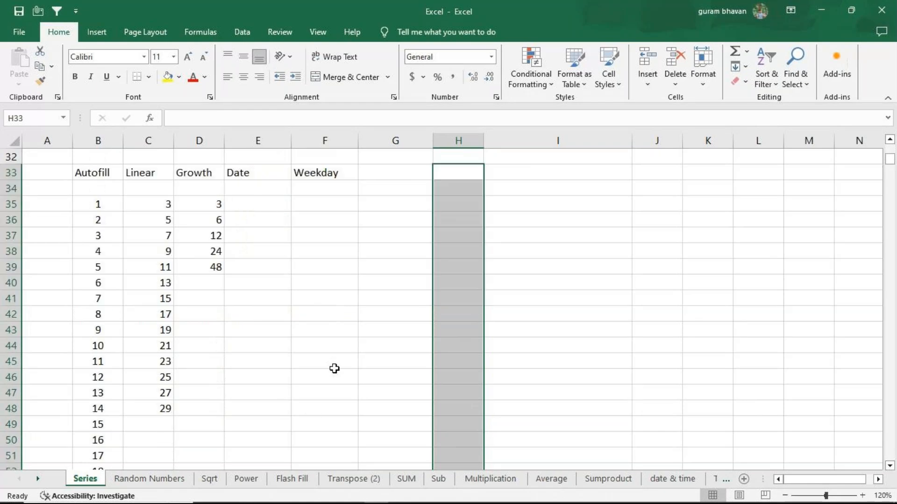
click(270, 212)
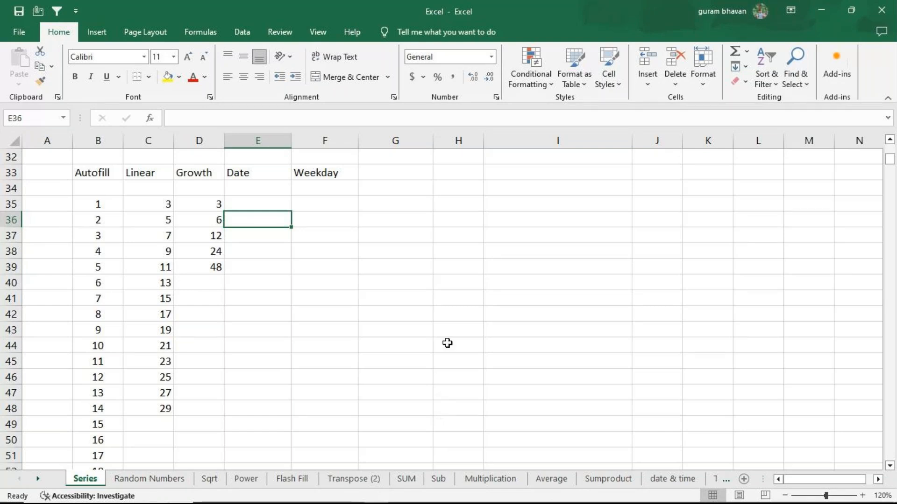
click(436, 297)
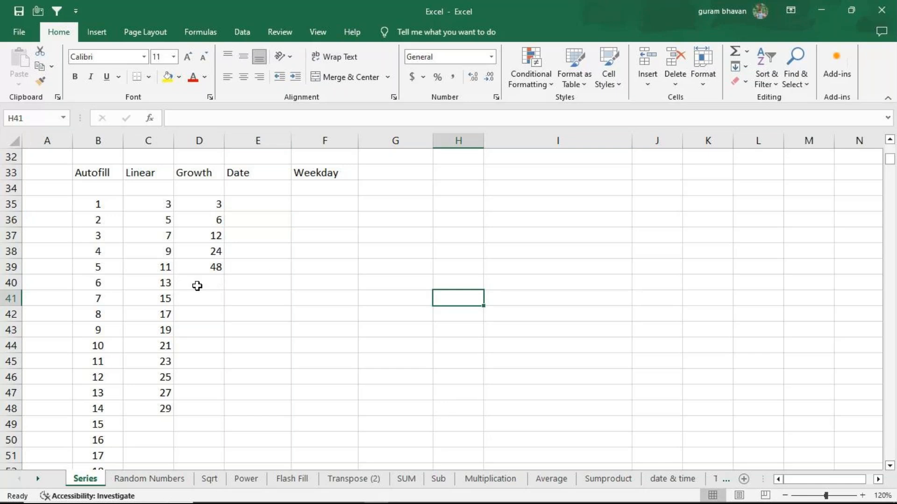
click(275, 200)
drag(275, 200, 283, 431)
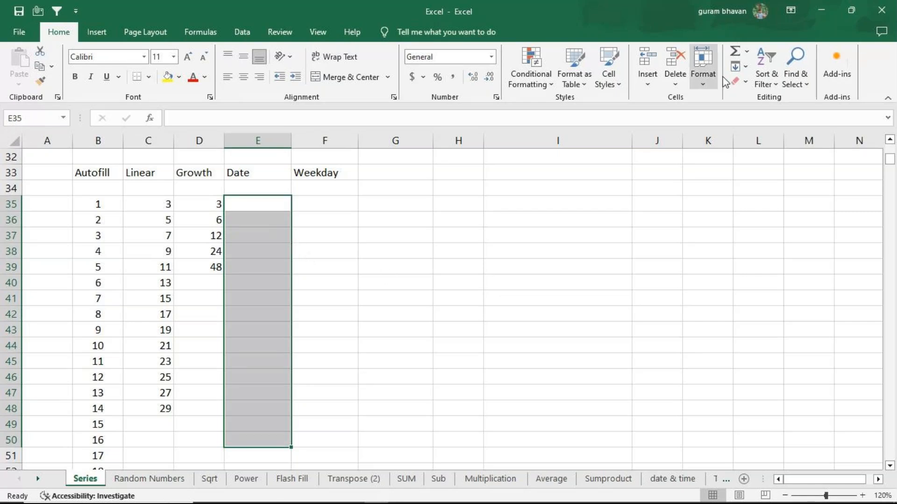
click(746, 66)
click(762, 160)
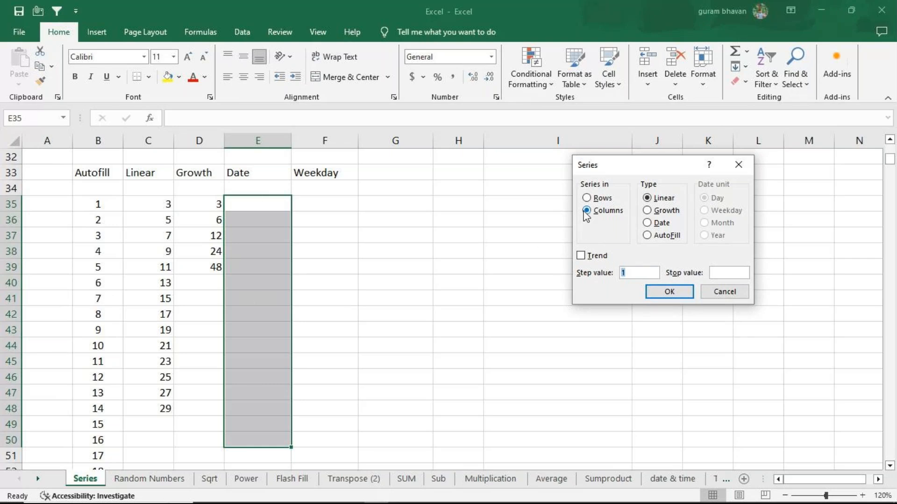
click(743, 159)
Enter the current date, 7/11/2024, in E35 under the Date header
click(248, 205)
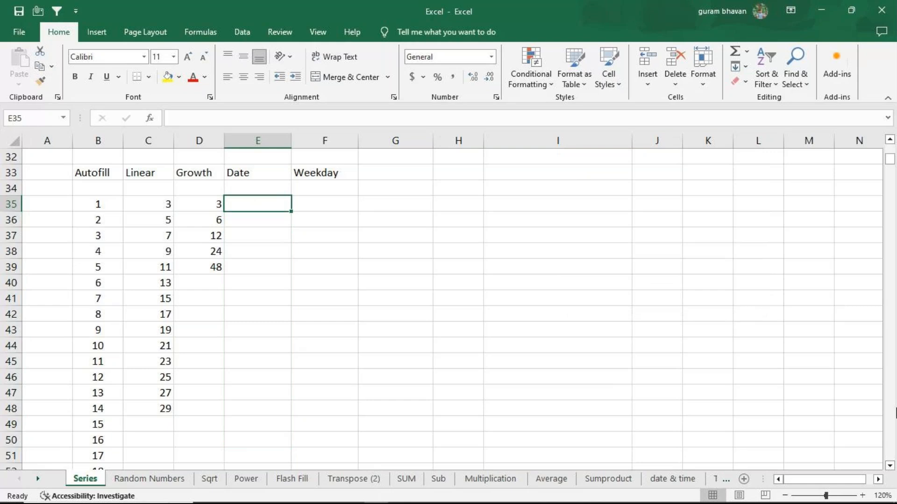
key(ctrl+semicolon)
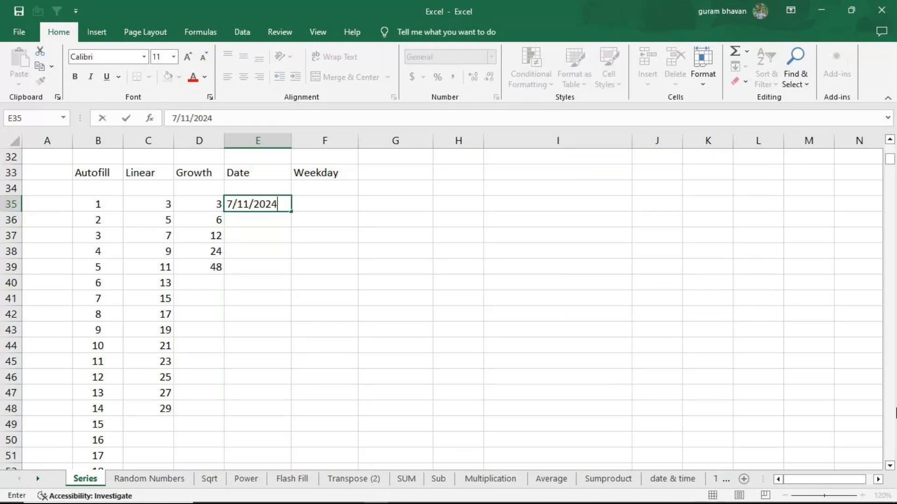
key(Return)
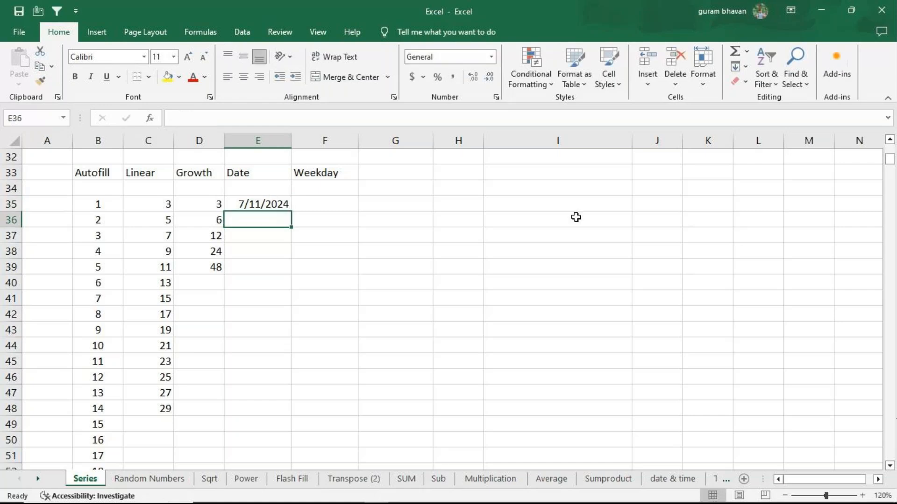
Fill E35:E48 with a date series in columns, using the Day unit and step value 1
click(272, 203)
drag(269, 217, 261, 412)
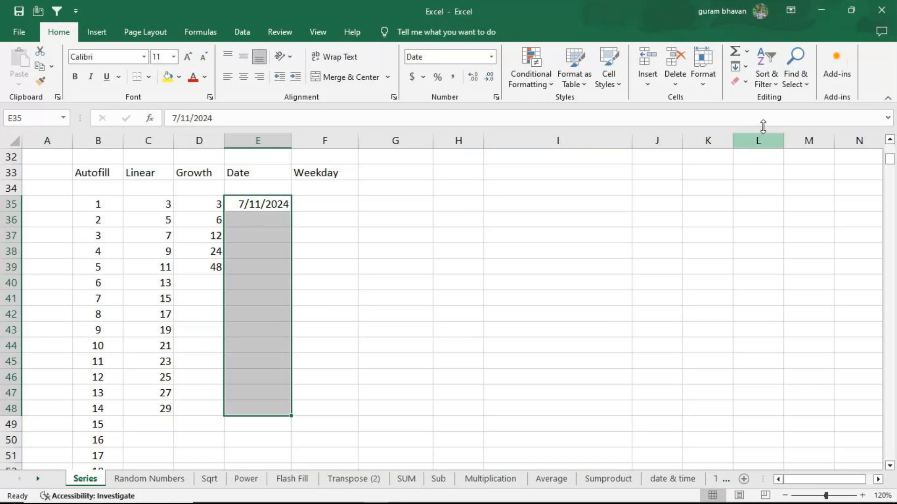
click(737, 66)
click(749, 163)
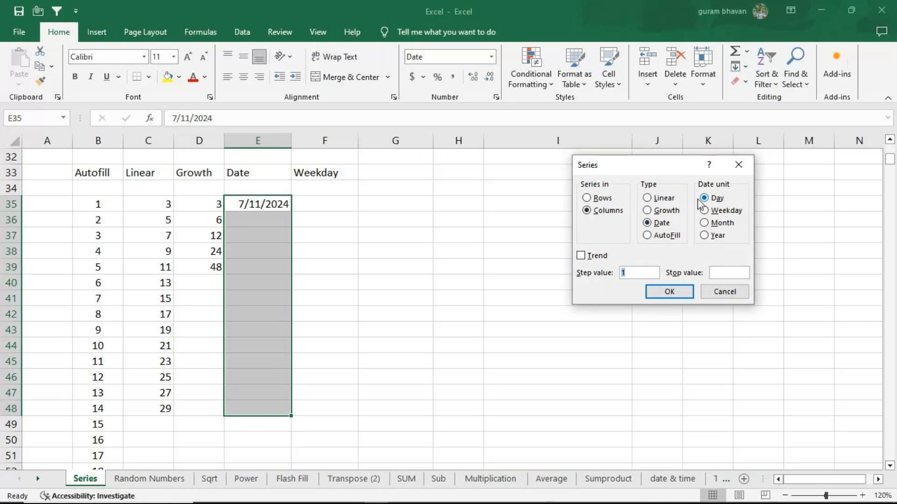
click(690, 293)
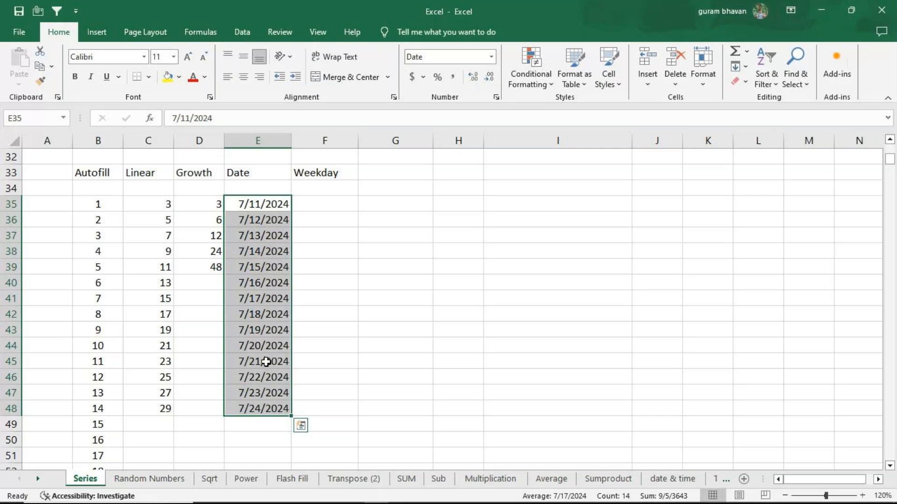
Refill E35:E48 as a date series using the Weekday unit and step value 1
click(746, 67)
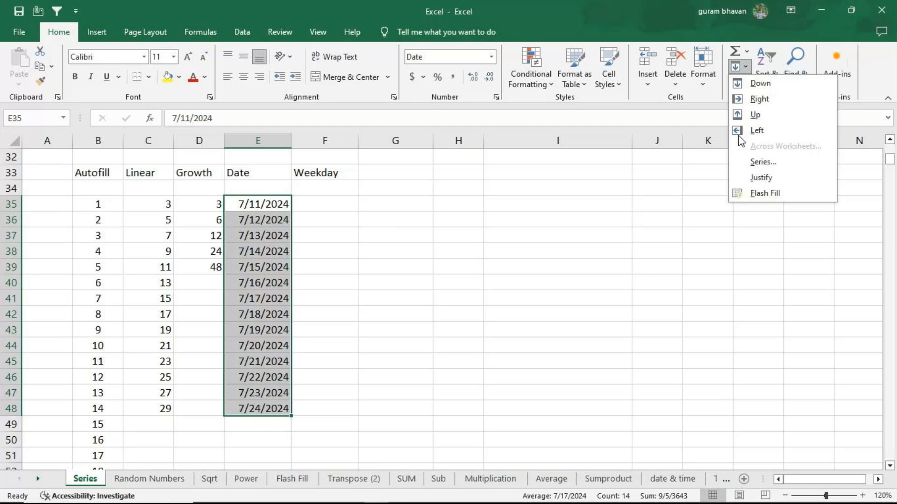
click(747, 160)
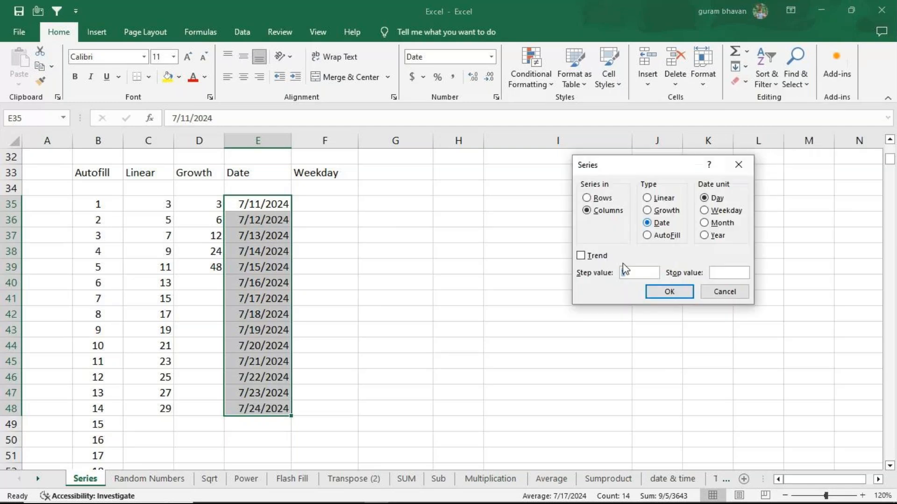
click(706, 211)
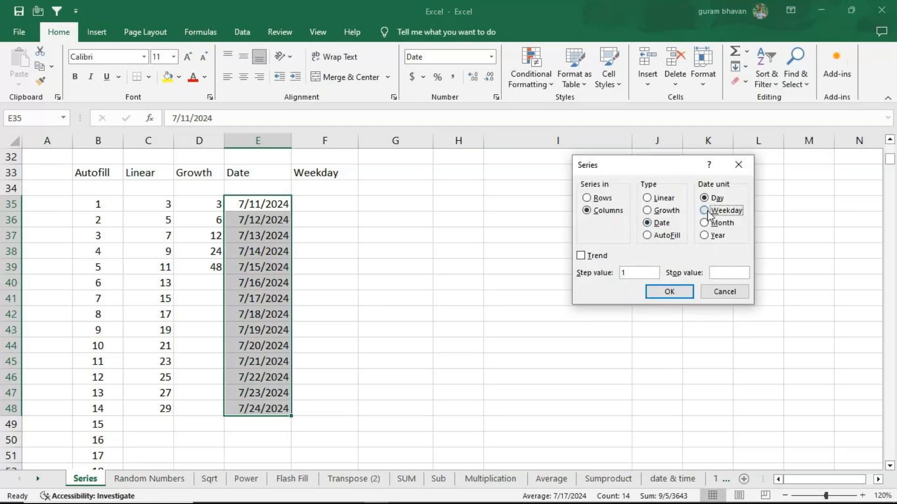
click(689, 295)
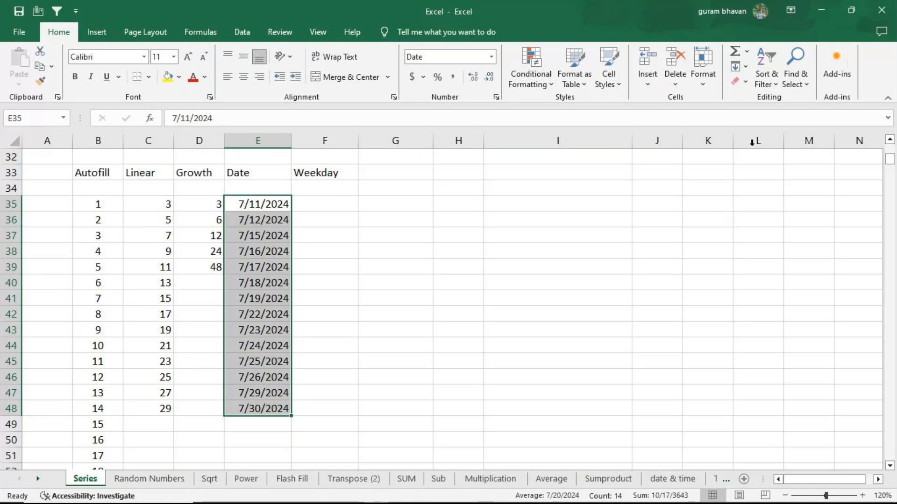
Refill E35:E48 as a date series using the Month unit and step value 1
click(741, 67)
click(759, 163)
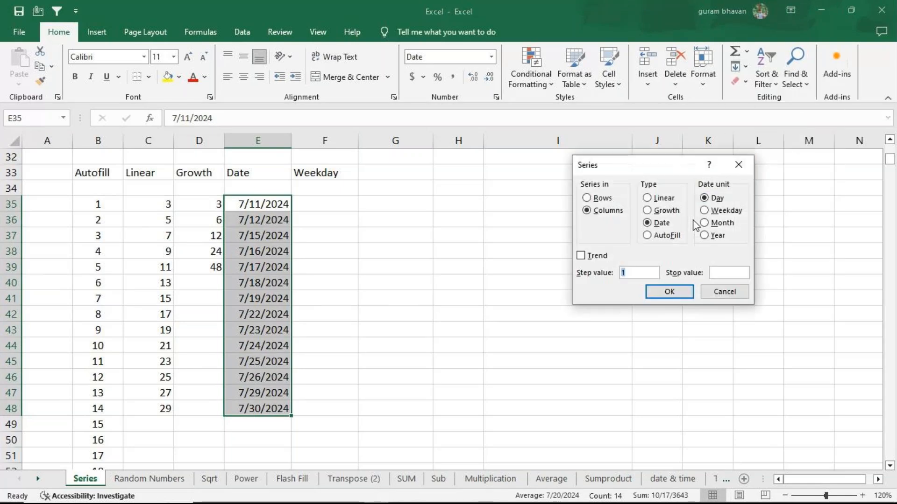
click(714, 223)
click(670, 292)
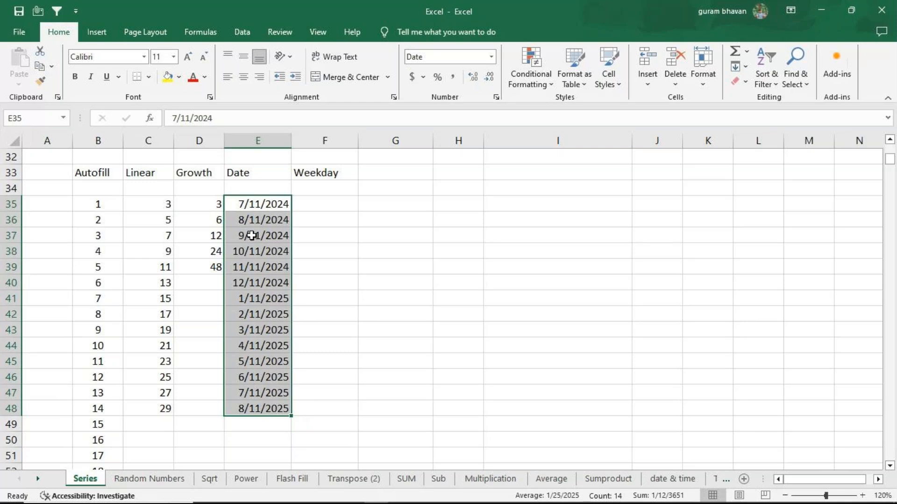
Refill E35:E48 as a date series using the Year unit and step value 1
click(742, 66)
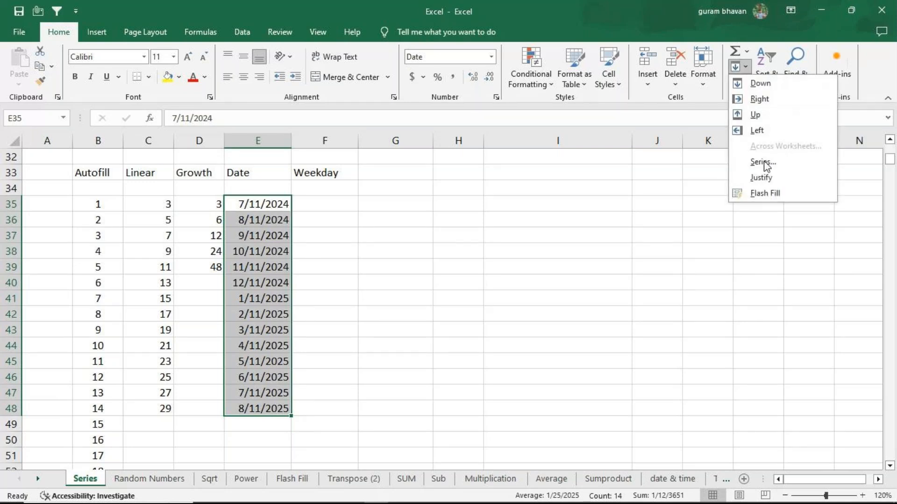
click(764, 162)
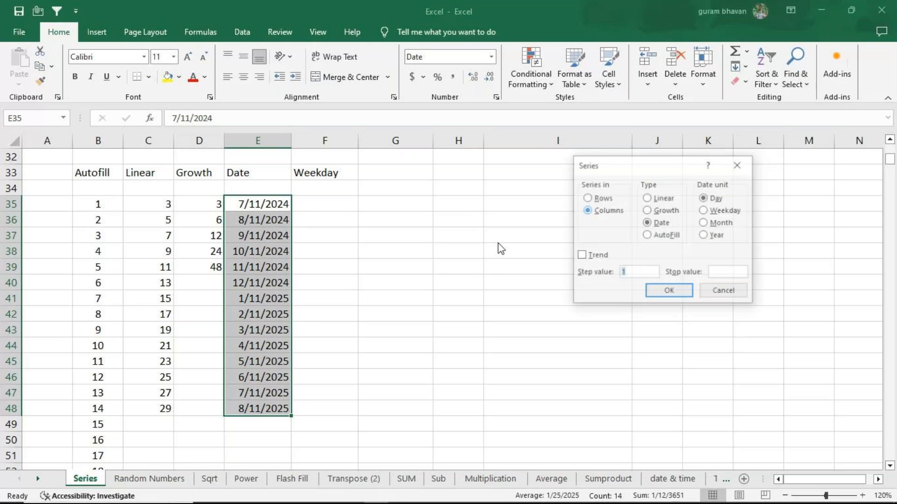
click(704, 235)
click(670, 292)
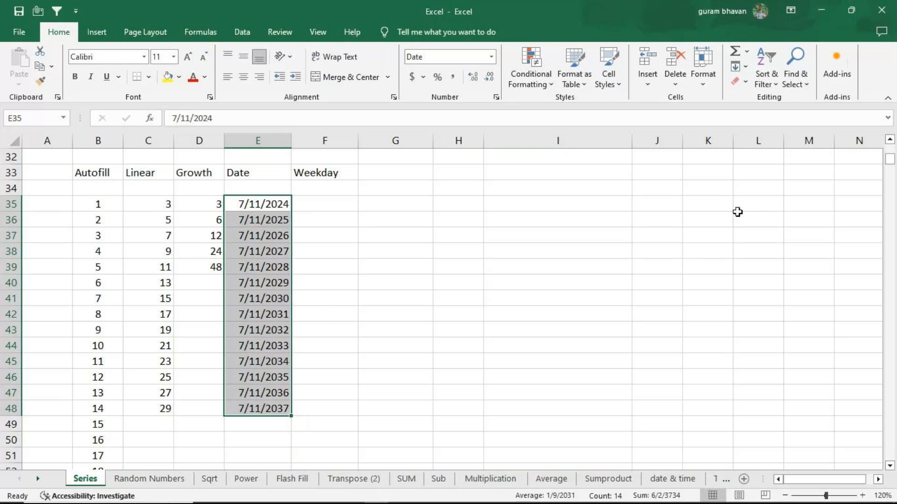
Refill E35:E48 as a date series in columns, using the Weekday unit and step value 1 again
click(746, 70)
click(758, 164)
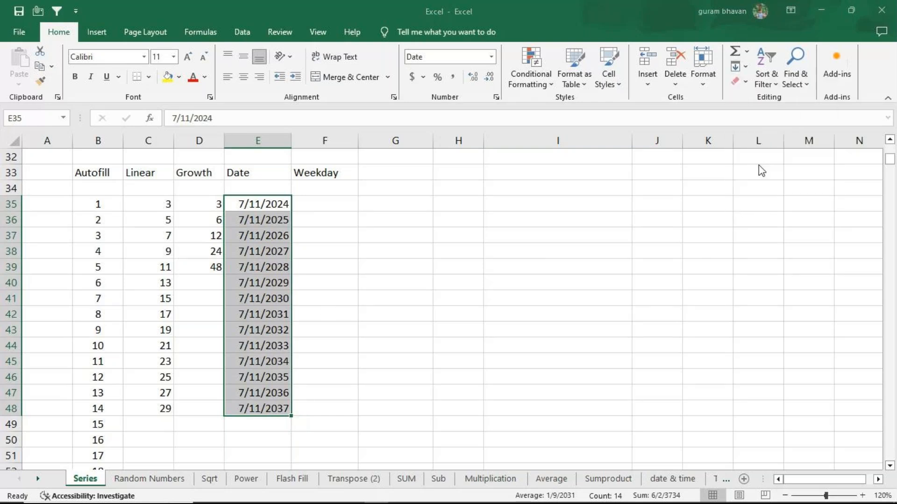
click(711, 211)
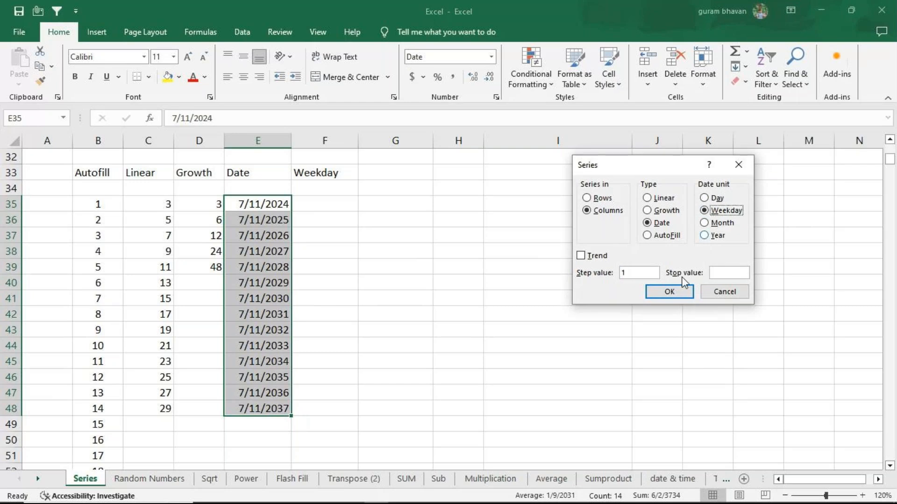
click(673, 292)
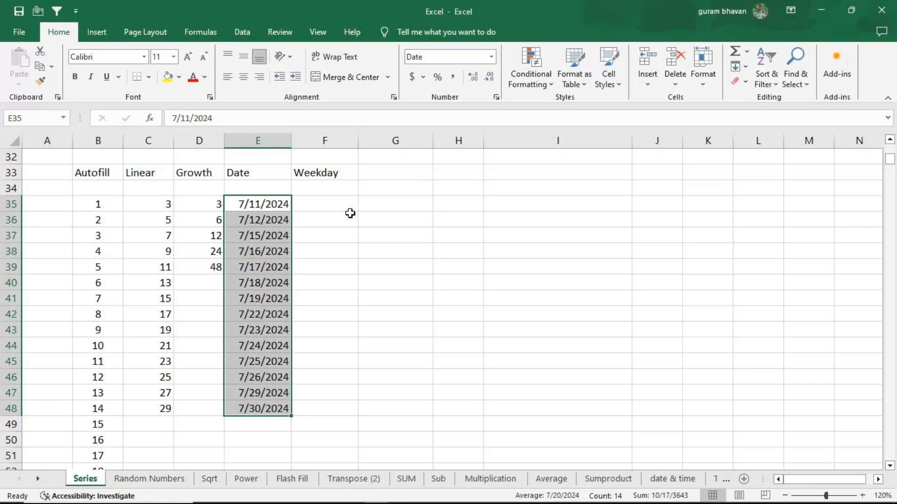
Enter the date 6/1/2024 in H35 as the start of a separate date list
click(447, 212)
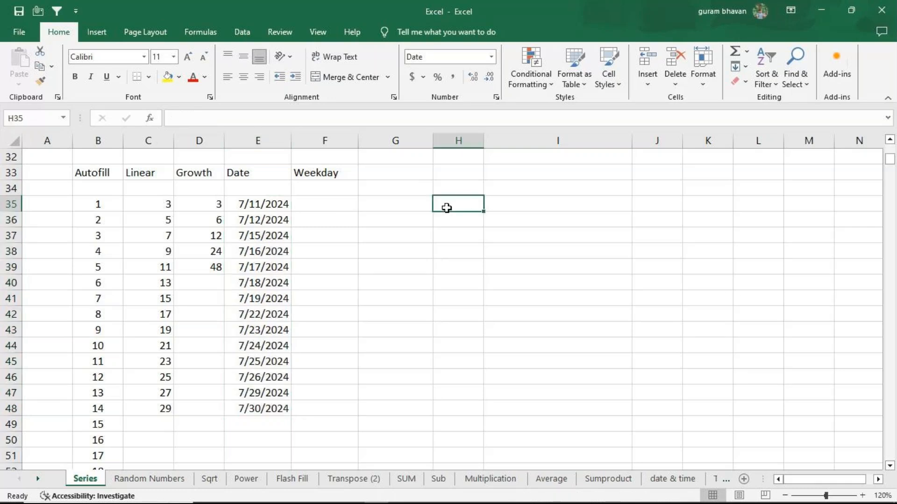
text(7/11/2024)
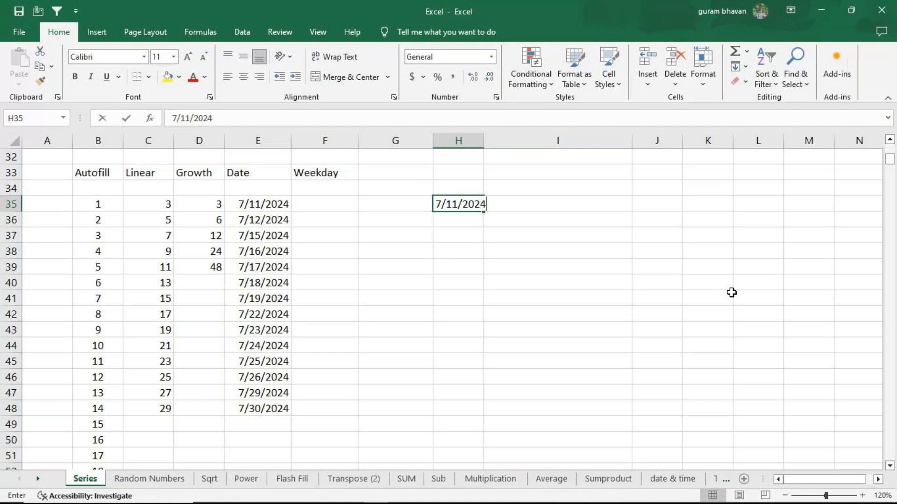
click(441, 204)
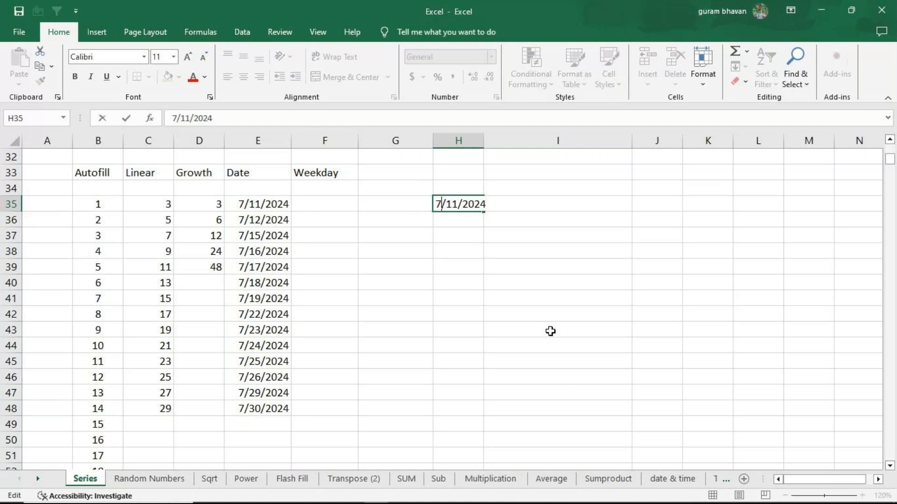
key(BackSpace)
text(6)
key(Right)
key(Right)
key(Right)
key(BackSpace)
key(BackSpace)
text(01)
key(Return)
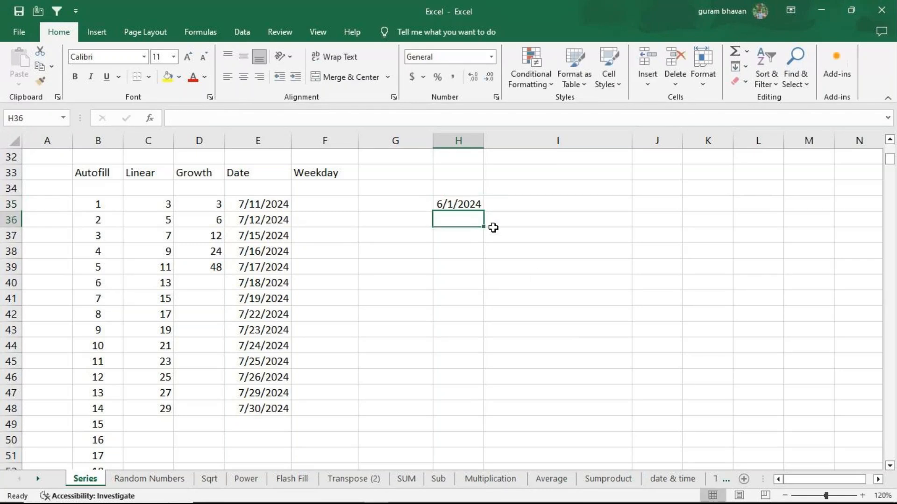
Fill a date series in columns from H35 using the Weekday unit, step value 1 and stop value 6/30/2024
click(460, 203)
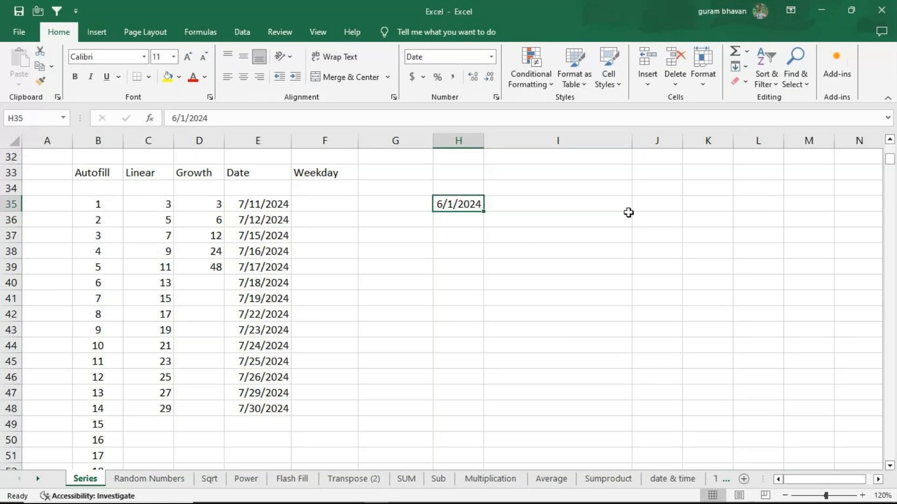
click(743, 66)
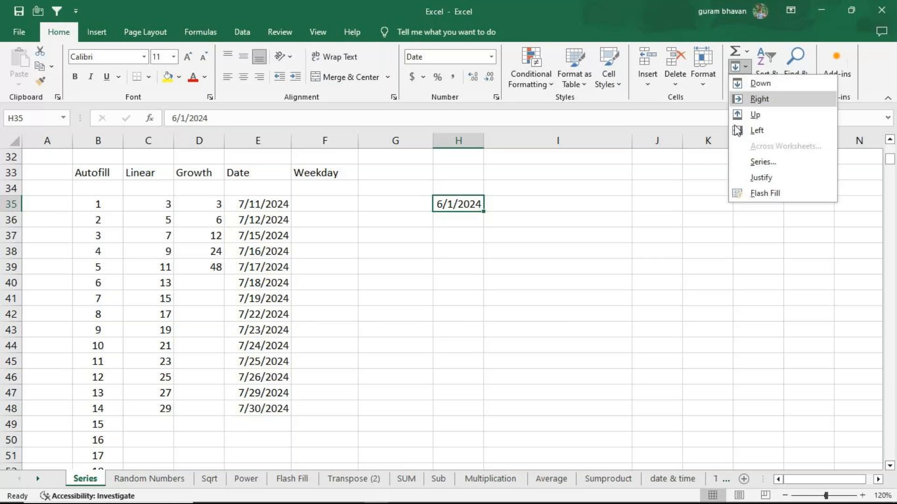
click(763, 161)
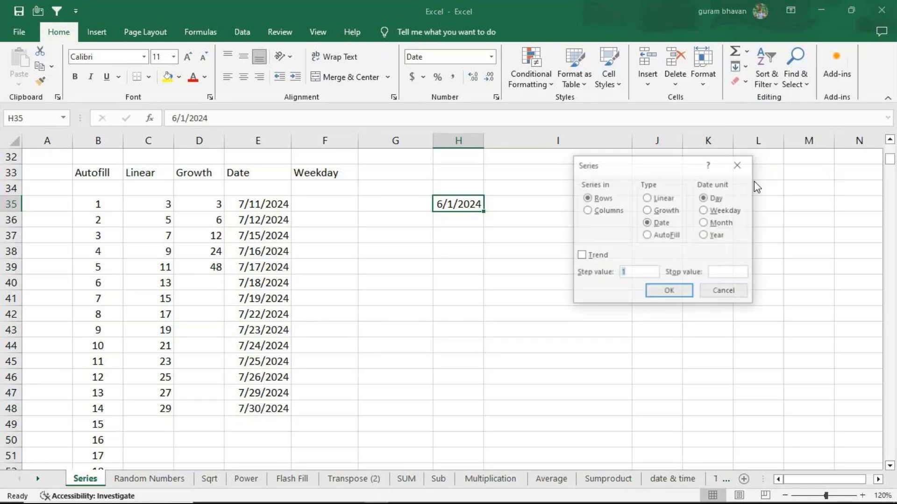
click(587, 212)
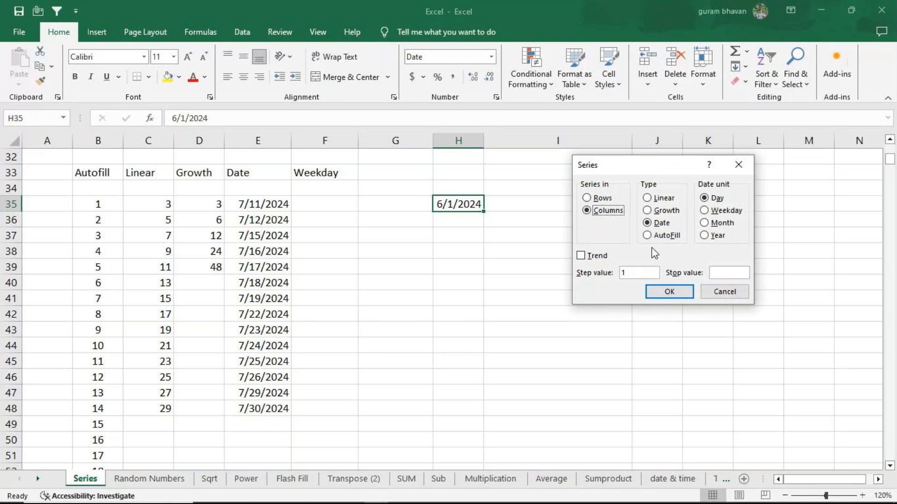
click(705, 211)
click(730, 273)
text(6/30/2024)
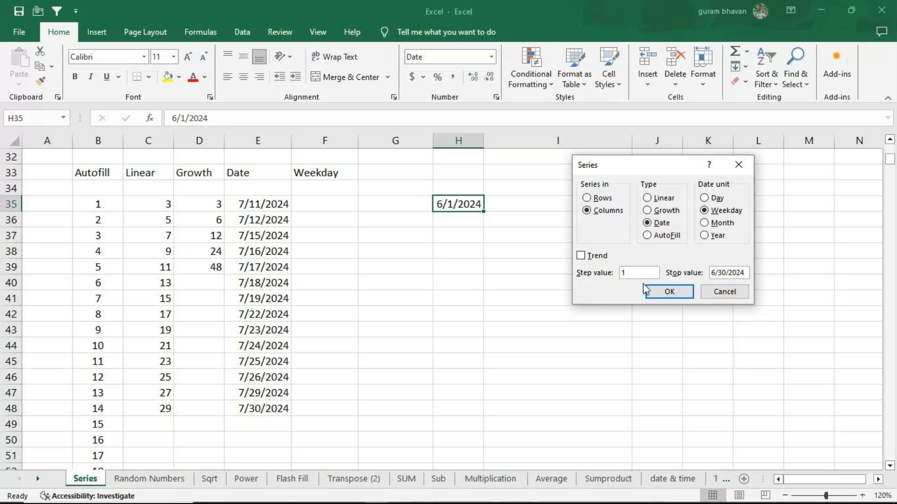
click(679, 292)
Widen column H and check the filled weekday dates from H35 down to the last entry
drag(484, 142, 524, 142)
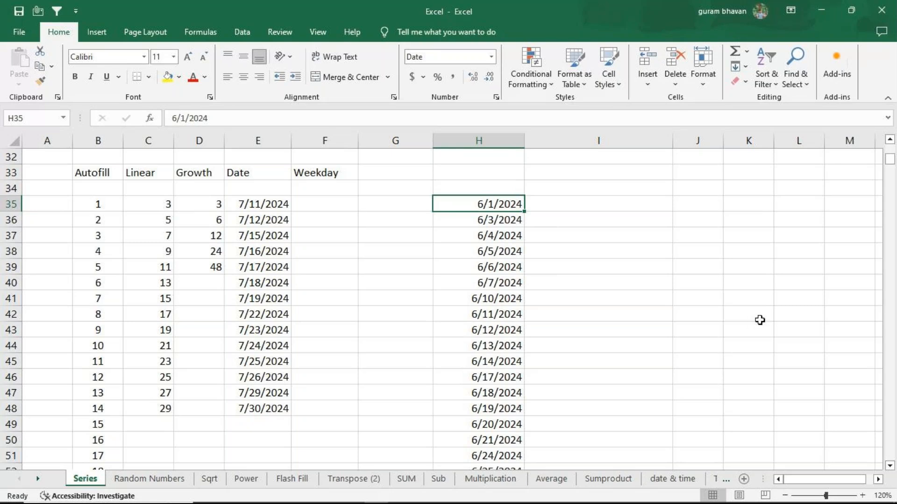
key(ctrl+shift+Down)
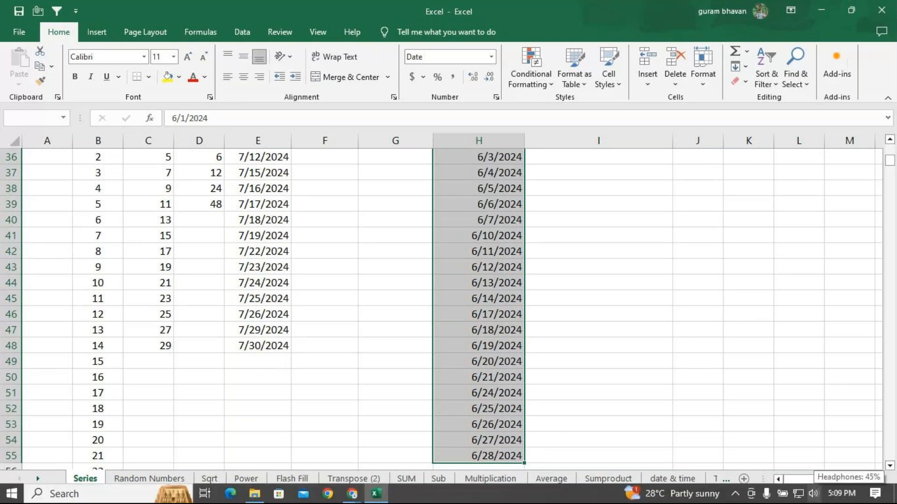
key(ctrl+shift+Up)
scroll(655, 352, up, 1)
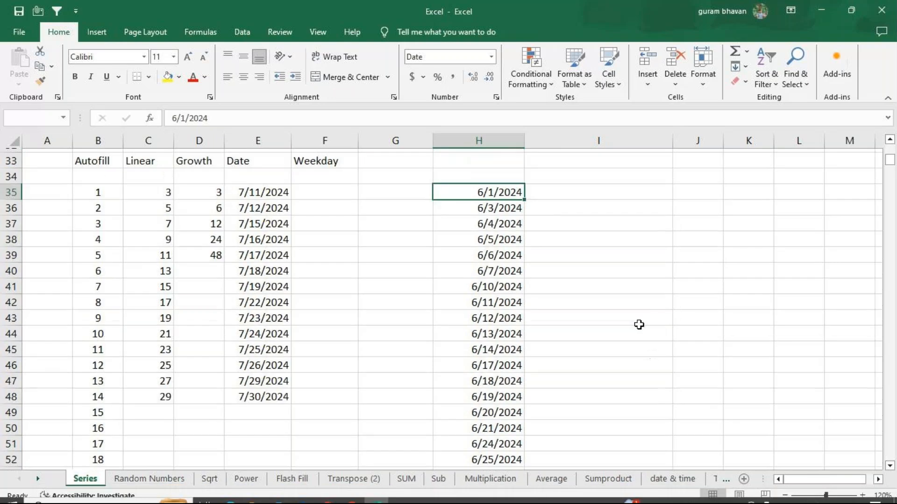
Enter =TEXT(E35,"dddd") in F35 under the Weekday header and fill it down to F48
click(328, 204)
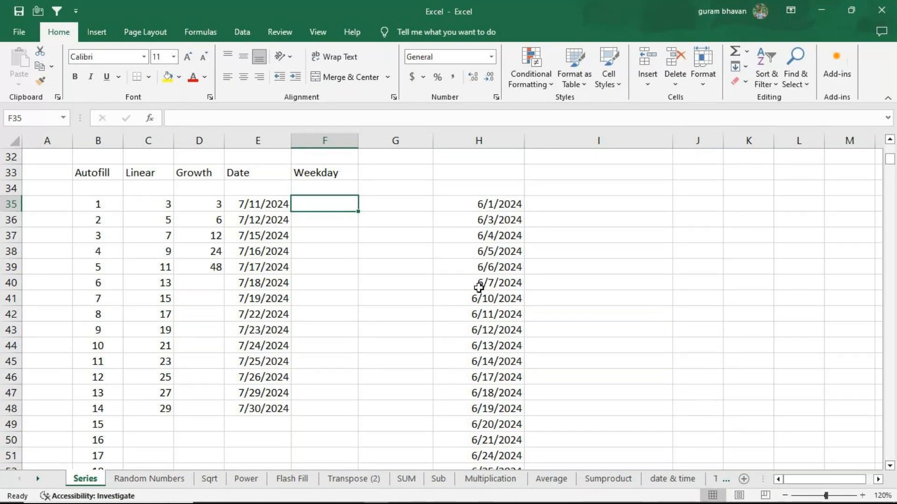
text(=text)
key(Tab)
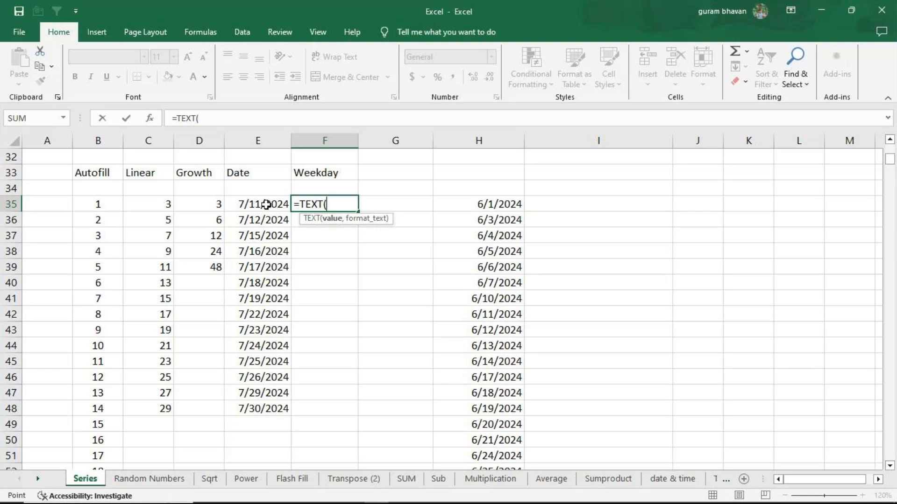
click(265, 204)
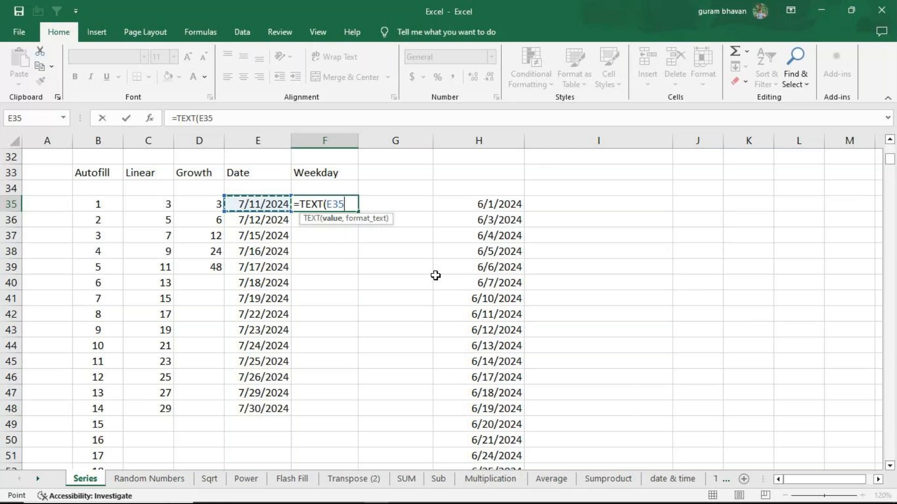
text(,)
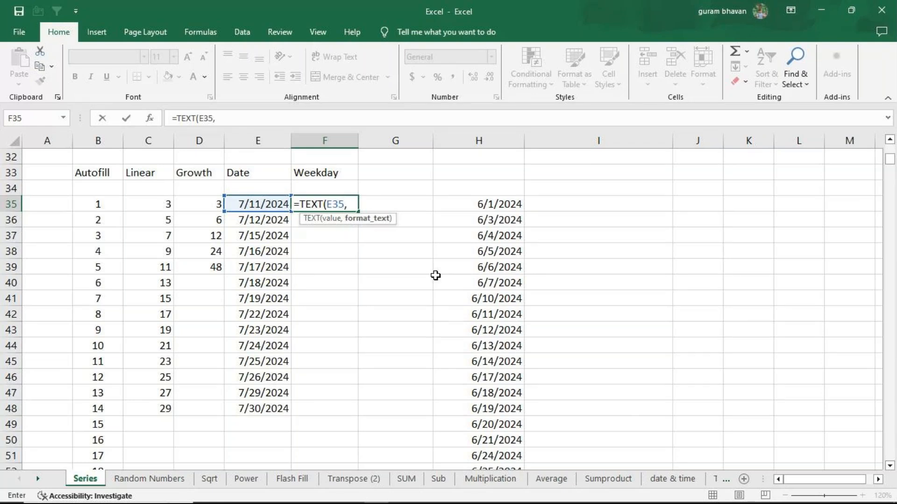
text(")
text(dddd")
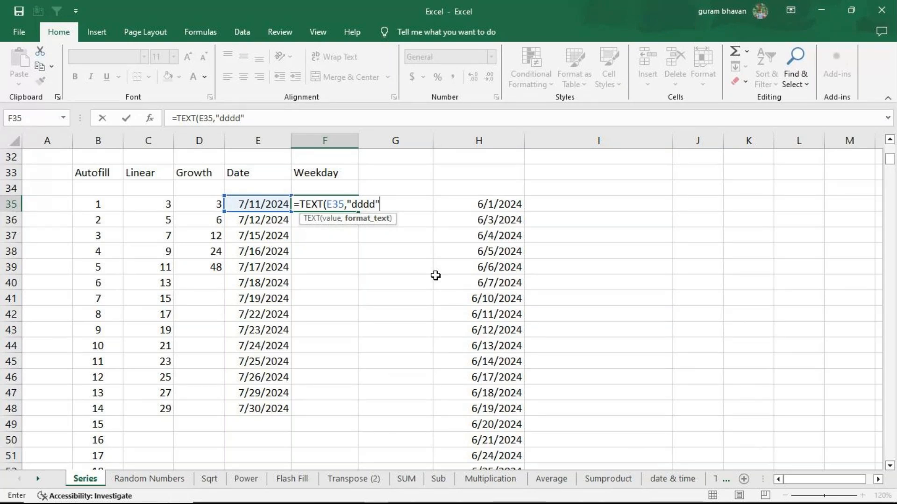
text())
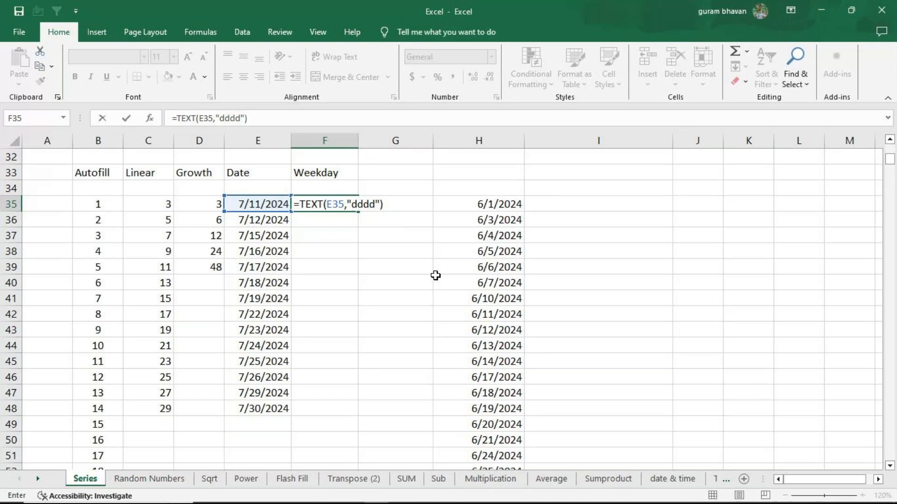
key(Return)
click(322, 208)
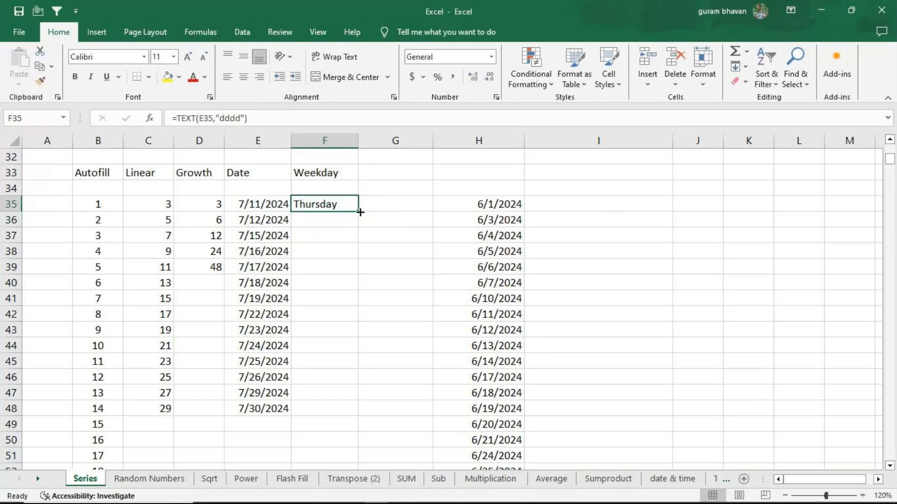
drag(359, 212, 440, 407)
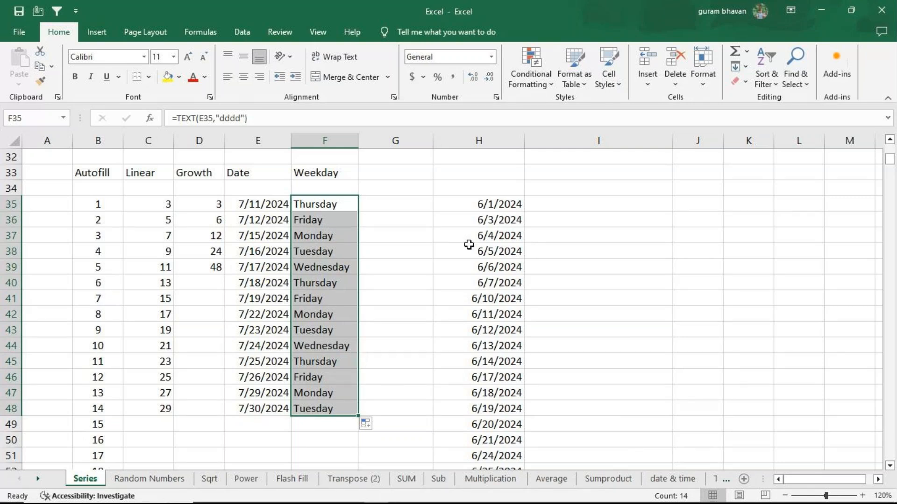
Review the formula in F35, and clear the weekday names from F35:F48
click(346, 204)
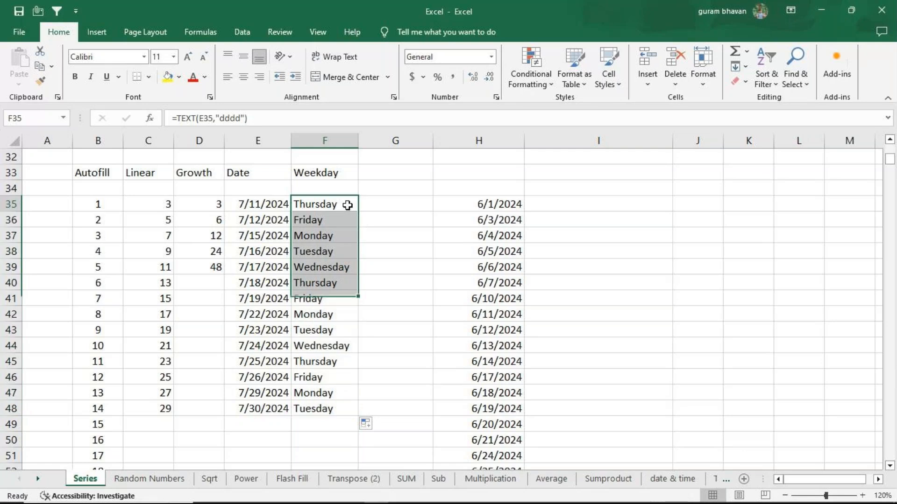
key(F2)
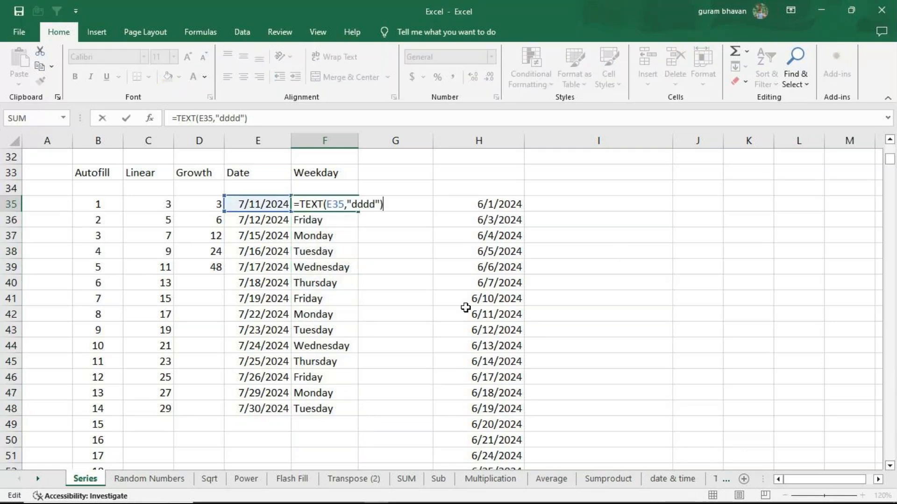
key(Return)
drag(321, 202, 298, 405)
key(Delete)
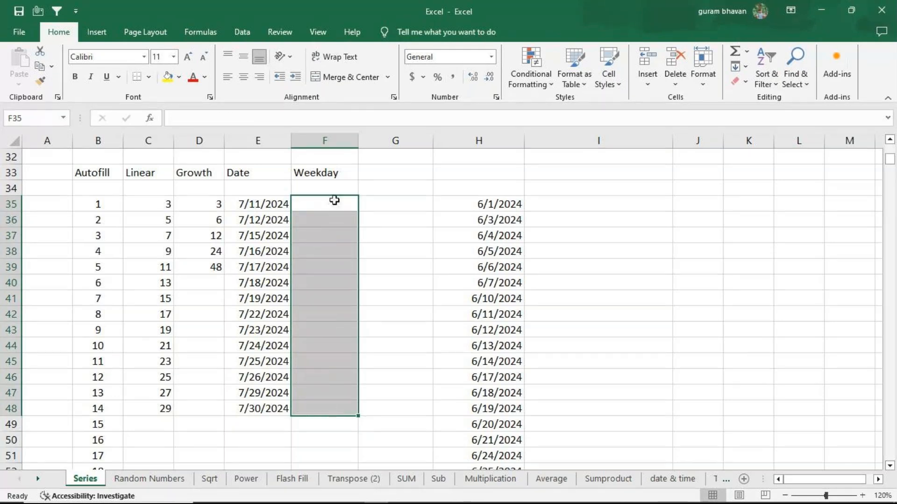
Enter the formula =TEXT(E35,"dddd") in F35 to return the full weekday name of the E35 date
click(355, 200)
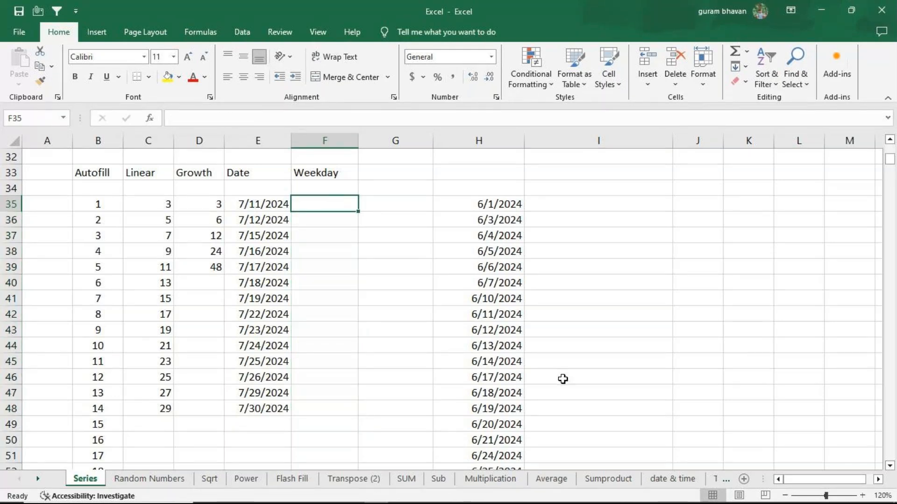
text(=)
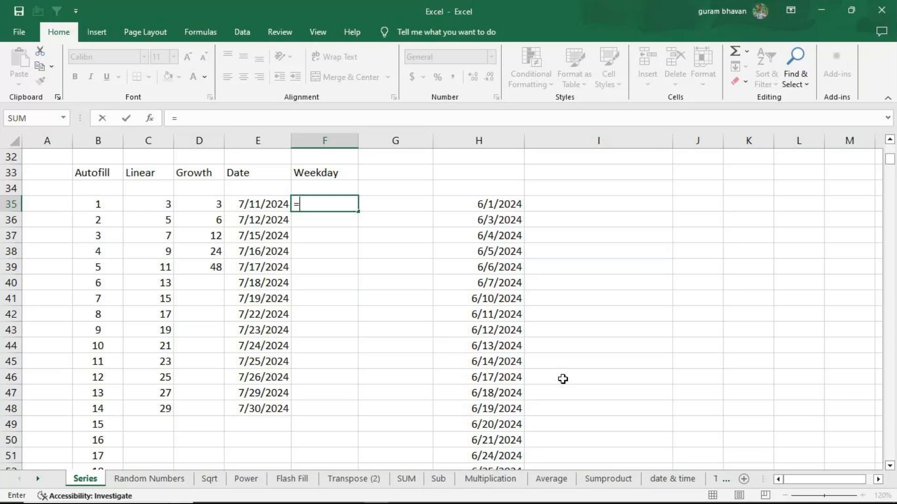
text(text)
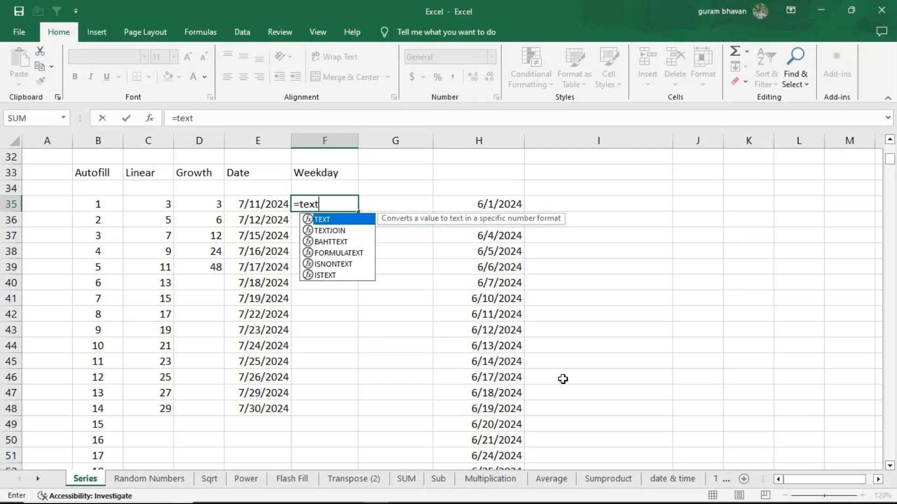
key(Tab)
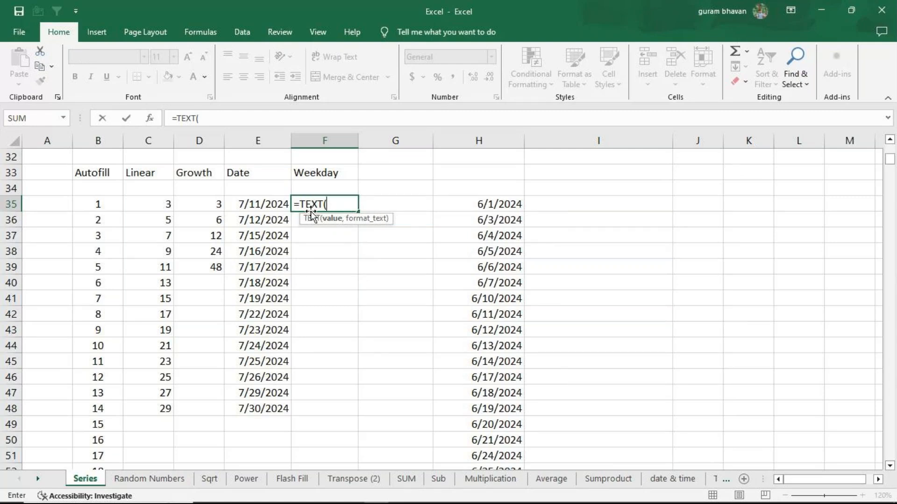
click(252, 206)
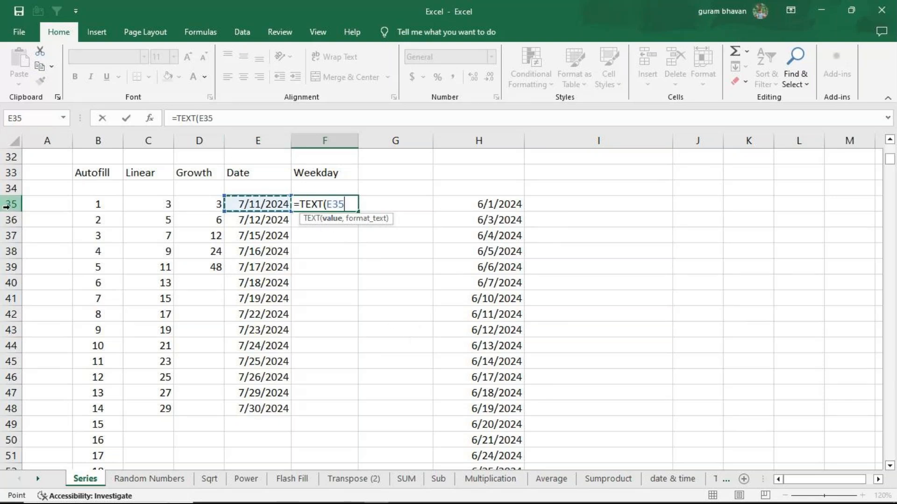
text(,)
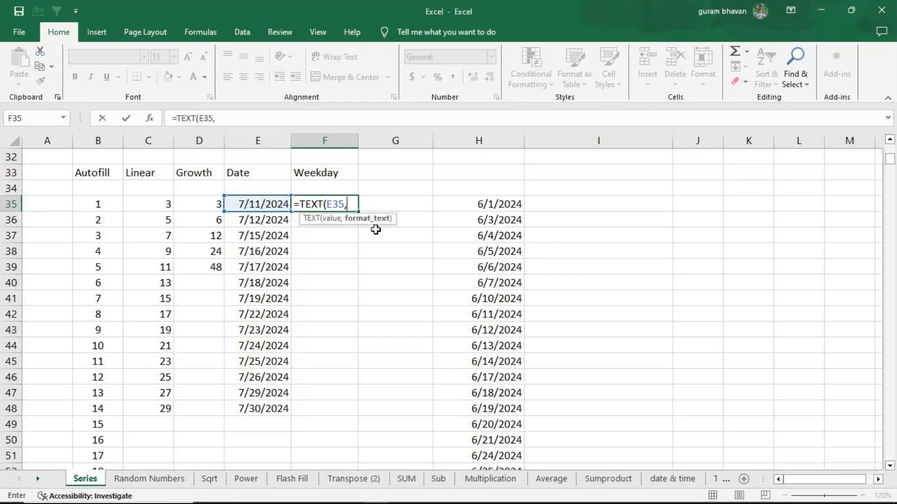
text("dddd)
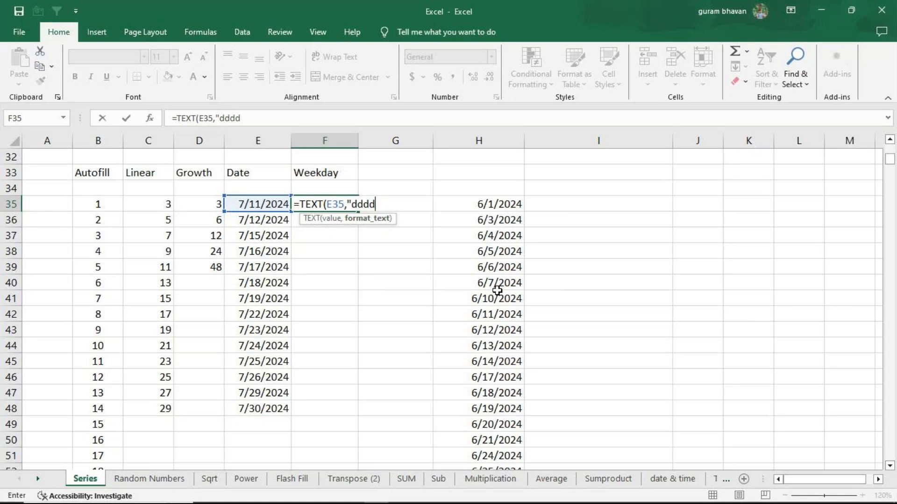
text("))
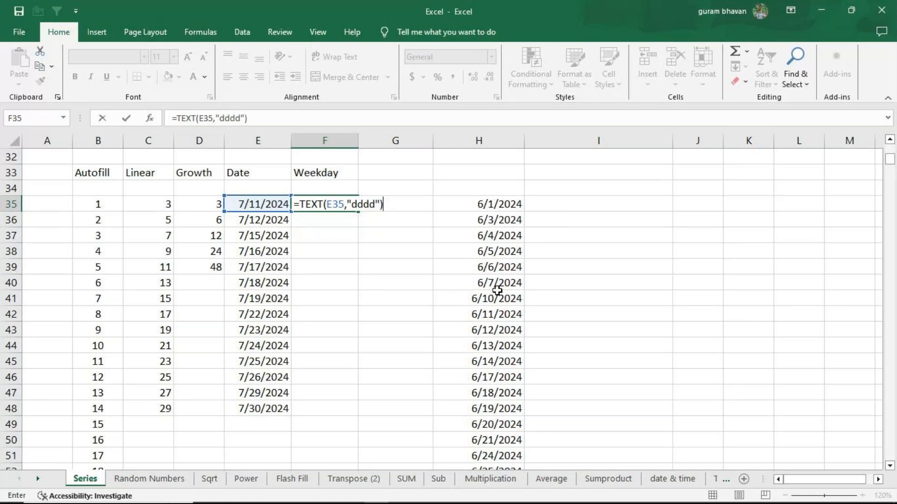
key(ctrl+Return)
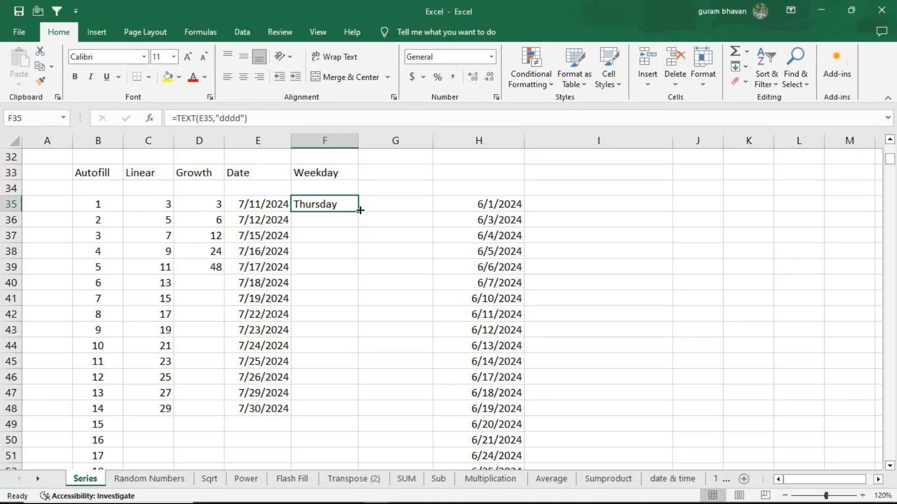
Fill the F35 weekday formula down to F48 and open F35 for editing to review its formula
drag(360, 210, 360, 410)
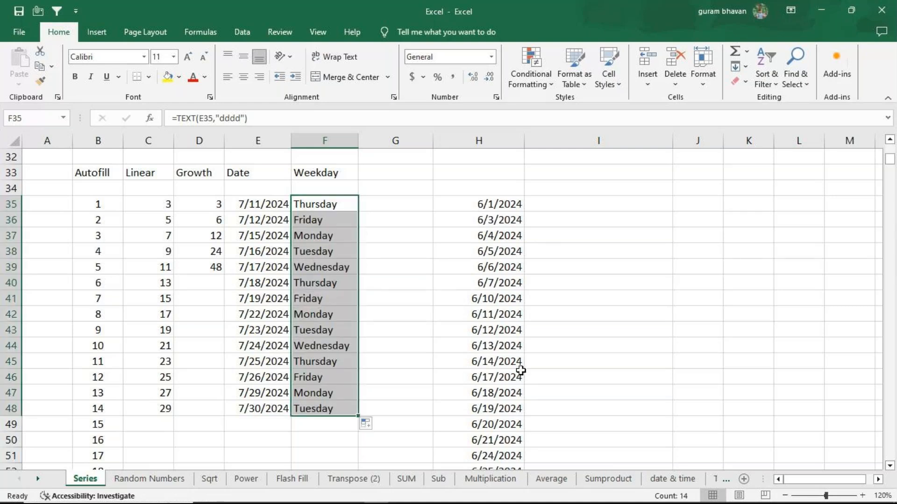
click(344, 212)
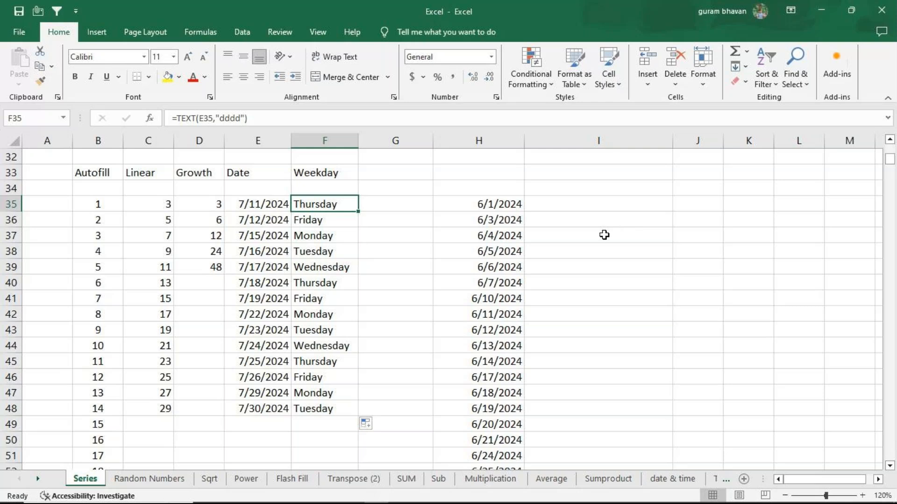
key(F2)
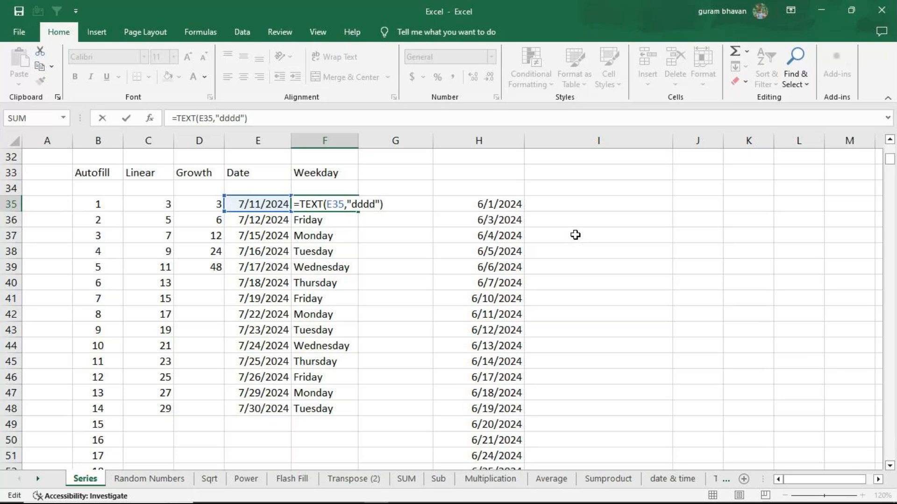
Review the arguments of the weekday TEXT formula in F35 and close the cell
click(326, 205)
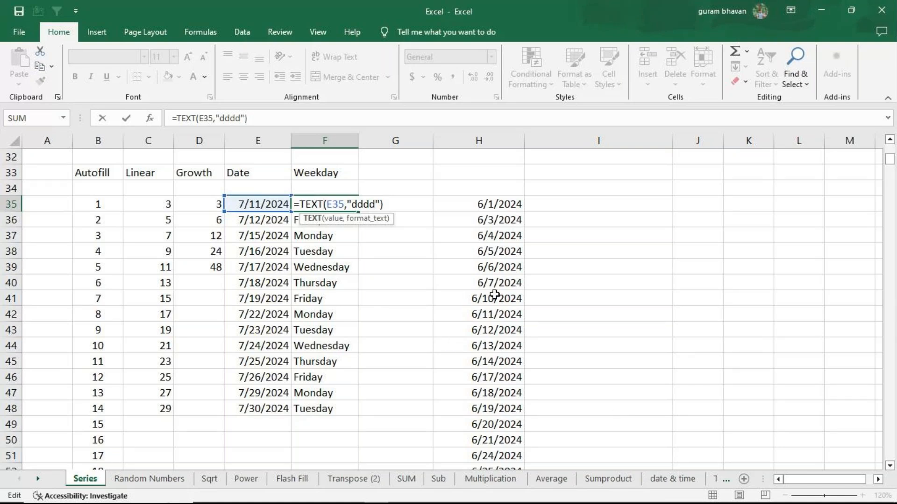
key(Return)
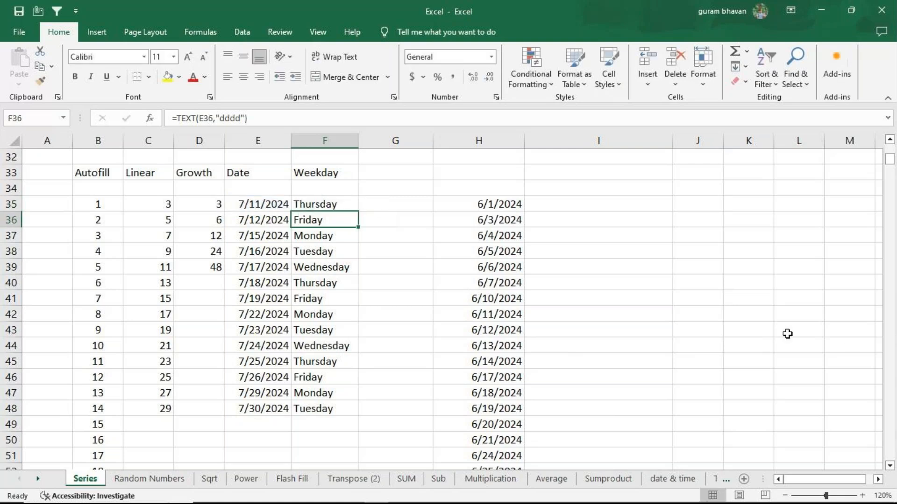
click(636, 224)
text(=date)
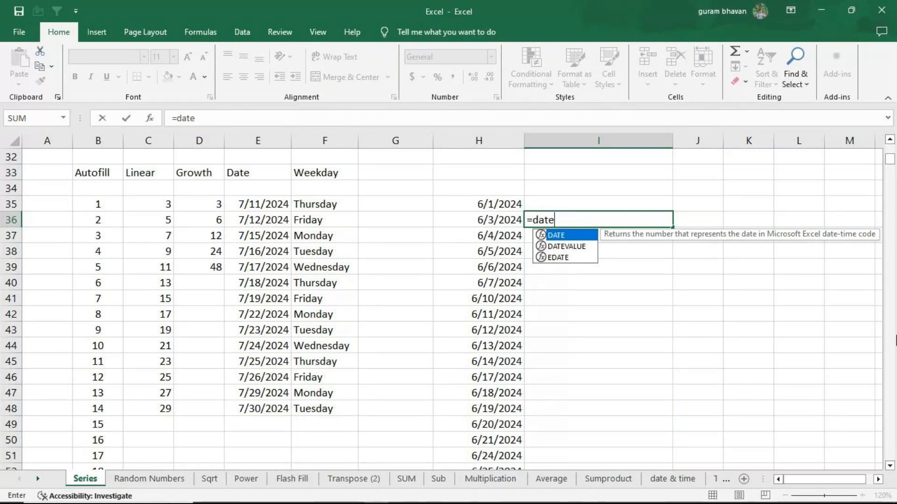
key(BackSpace)
key(BackSpace)
key(BackSpace)
key(BackSpace)
text(text)
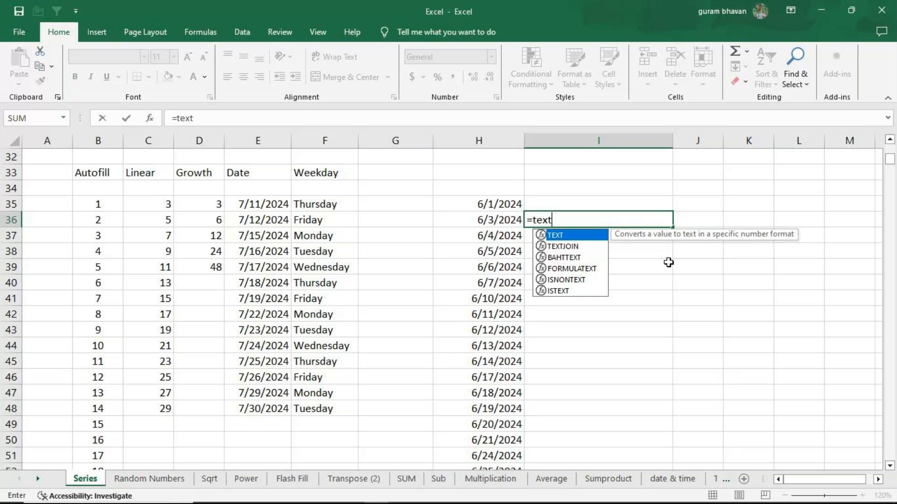
key(BackSpace)
key(BackSpace)
key(BackSpace)
key(BackSpace)
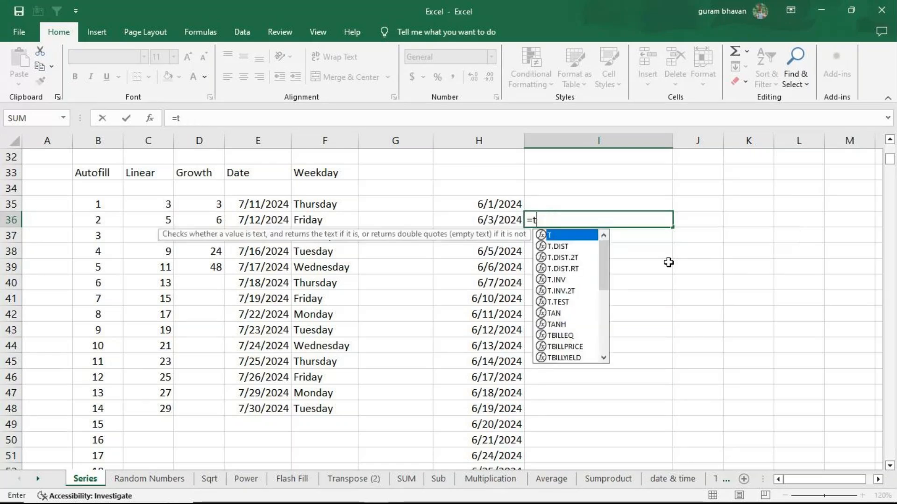
Count the Growth values with =COUNT(D35:D39) in I36, and clear that cell
text(count)
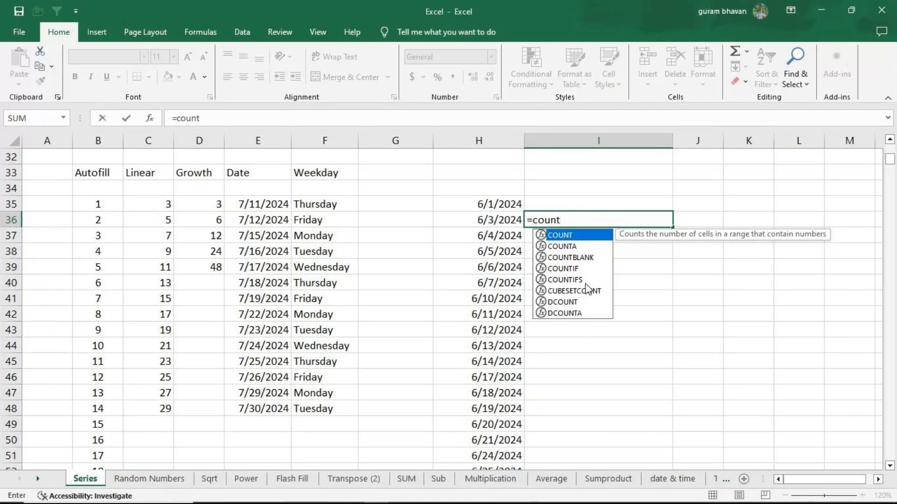
key(Tab)
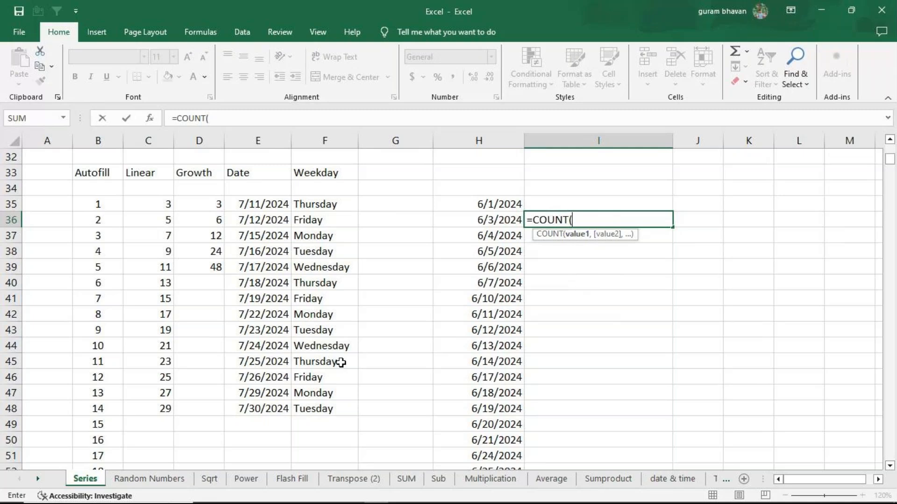
drag(207, 204, 202, 260)
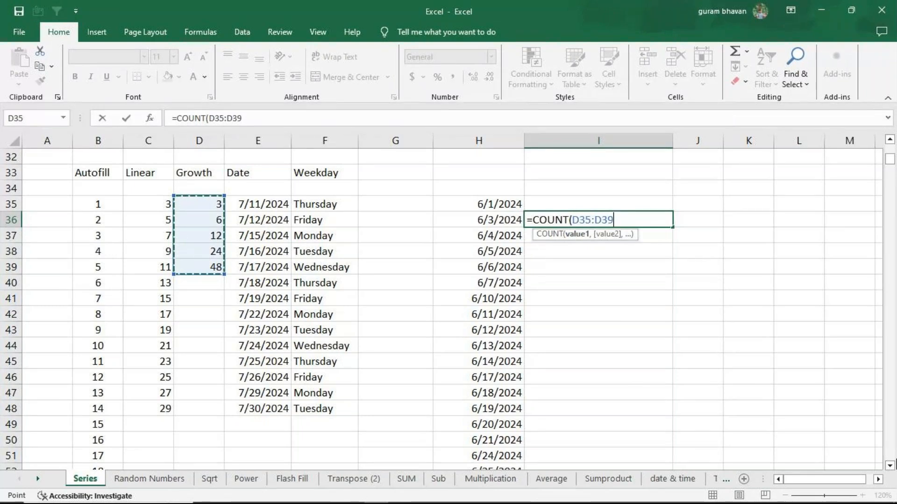
key(Return)
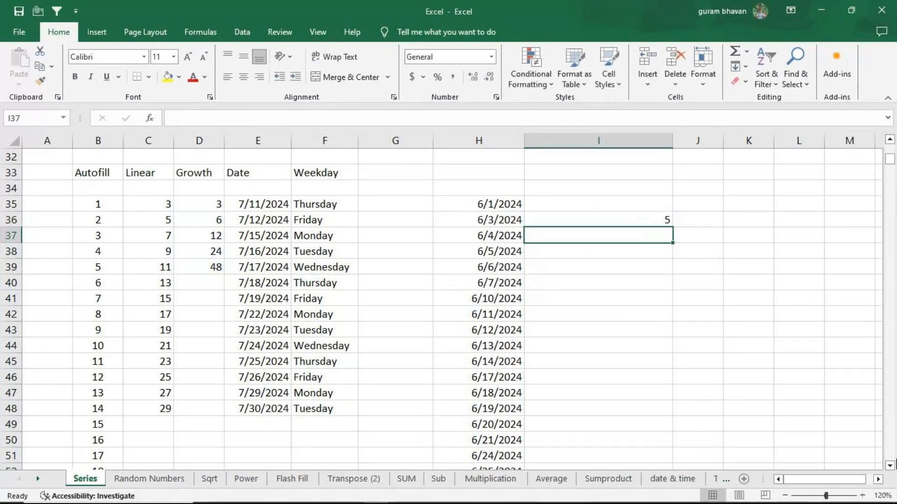
click(646, 222)
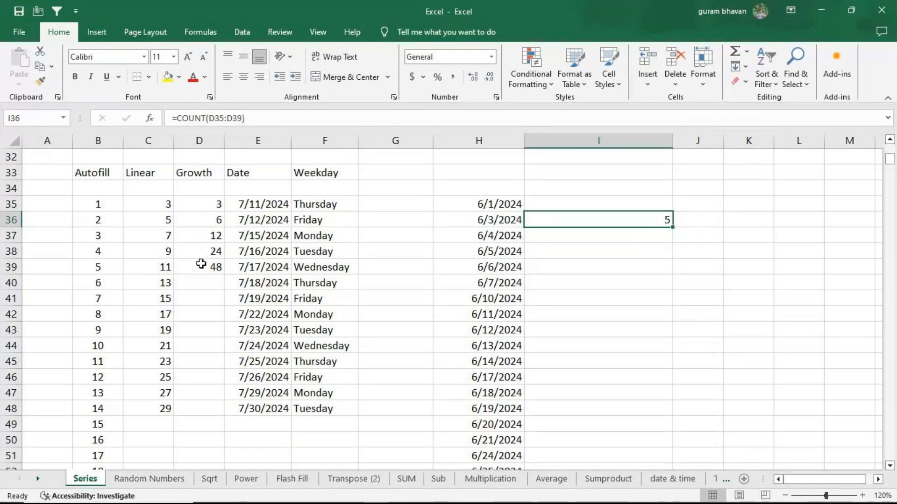
key(Delete)
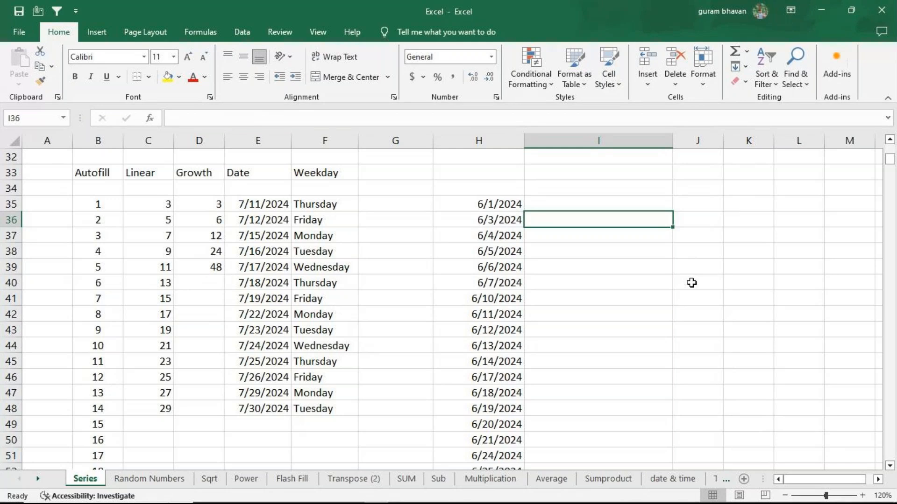
Open F35 for editing to look at how its weekday formula is built
click(344, 203)
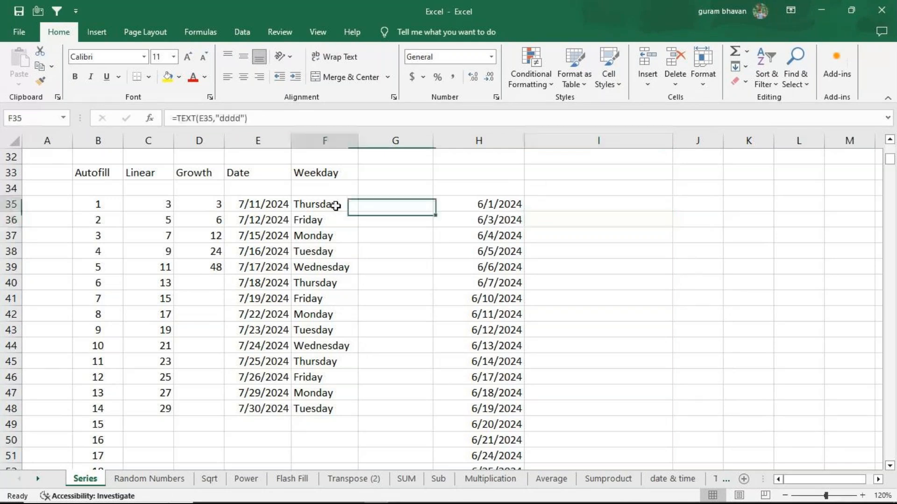
key(F2)
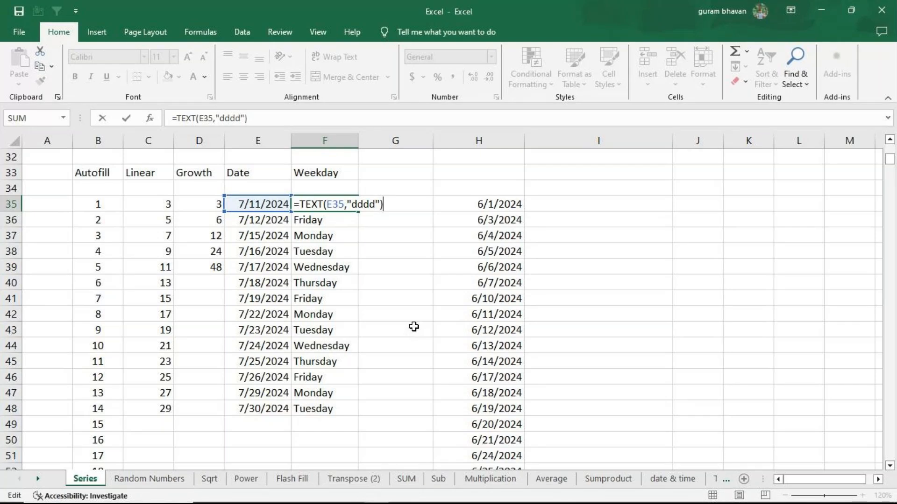
click(414, 326)
Enter the sample numbers 1, 2, 3, 4 and 5 in I35:I39
click(597, 202)
text(1)
key(Return)
text(2)
key(Return)
text(3)
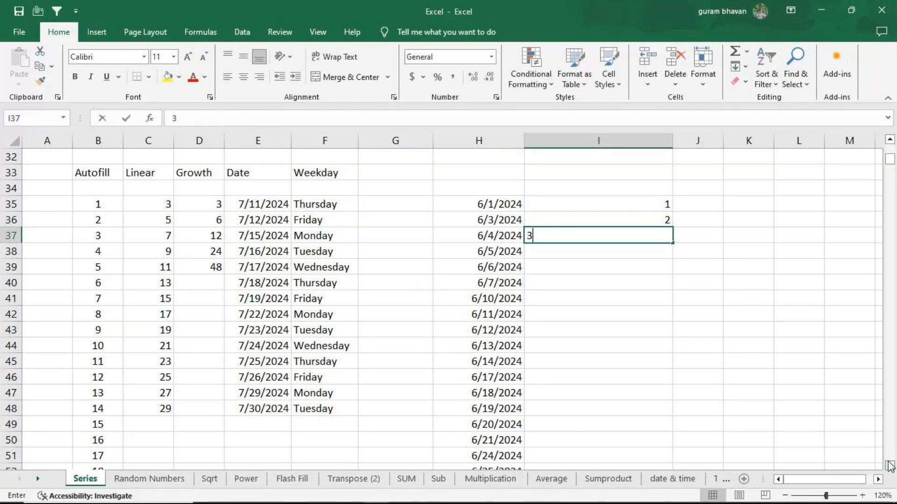
key(Return)
text(4)
key(Return)
text(5)
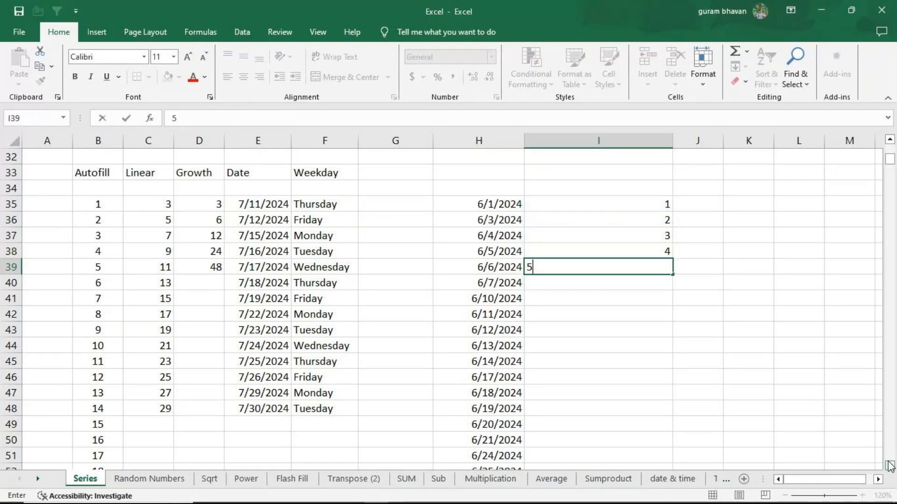
key(Return)
Leave I40:I41 blank and enter the text a in I42 and the symbol ! in I43
key(Down)
key(Down)
text(a)
key(Return)
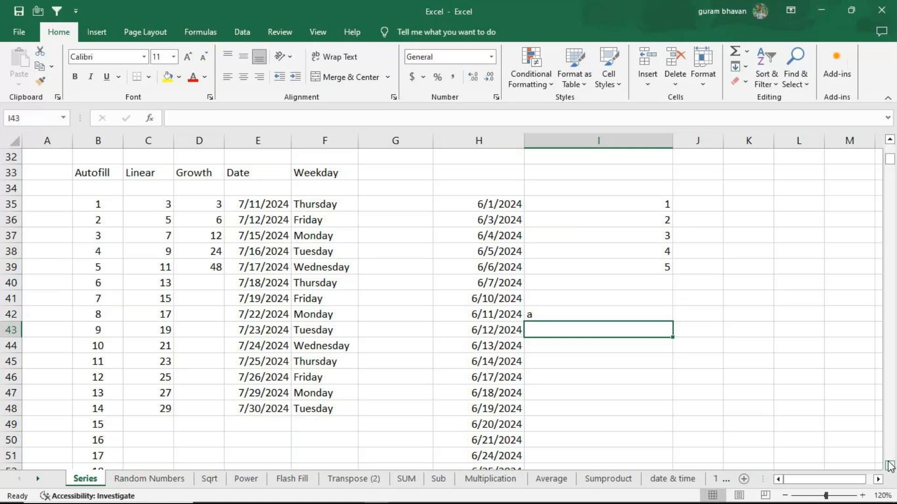
text(!)
key(Return)
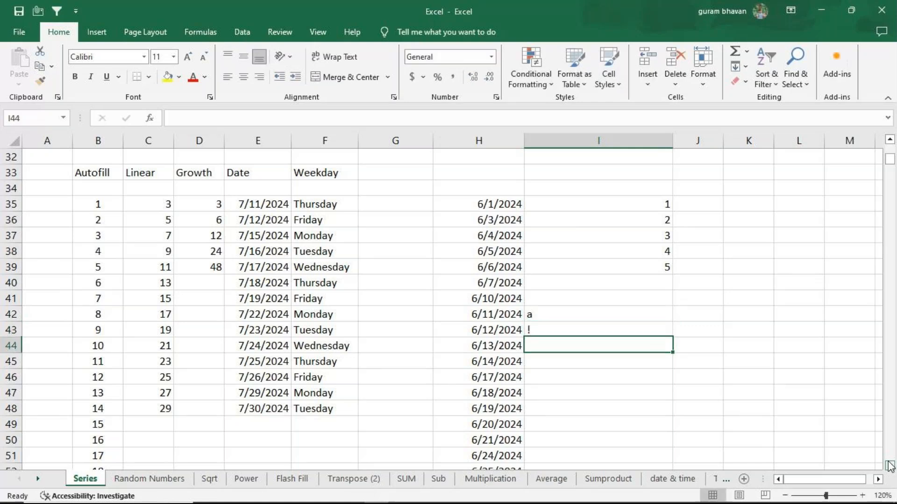
Enter =COUNT(I35:I43) in K37 to count the numeric cells of the sample range
click(763, 238)
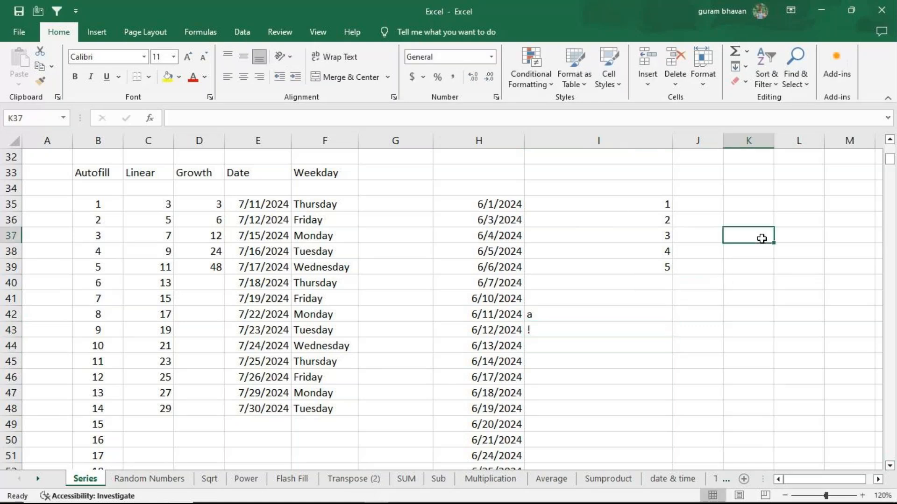
text(=COUNT()
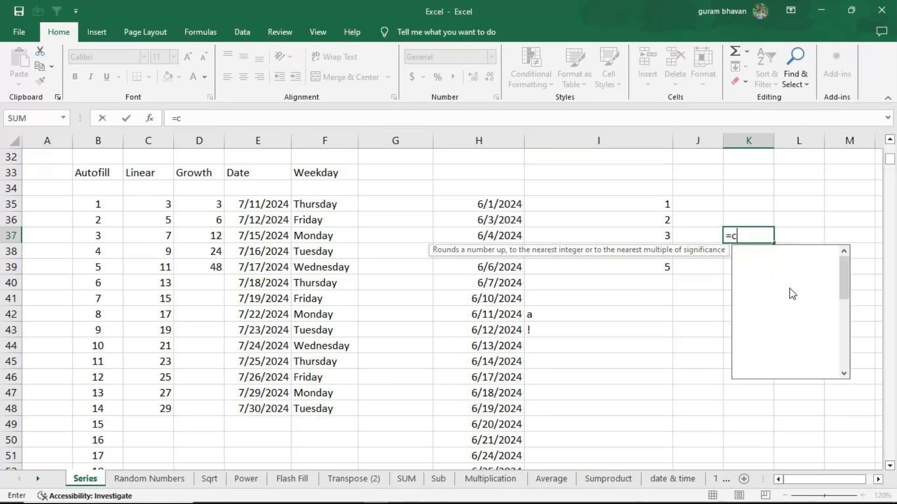
drag(628, 206, 626, 323)
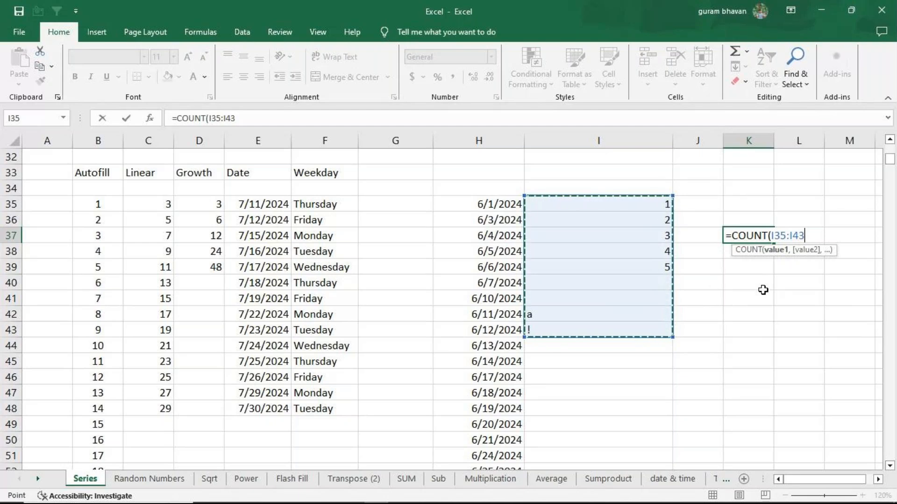
text())
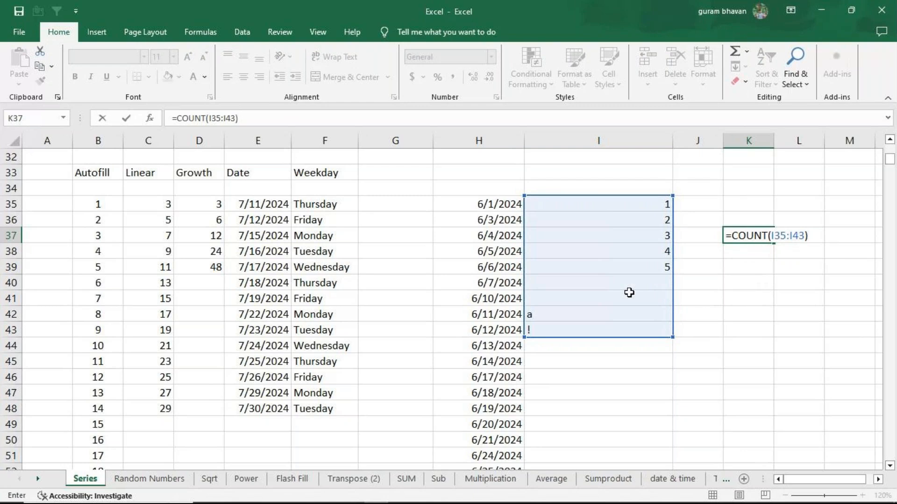
key(Return)
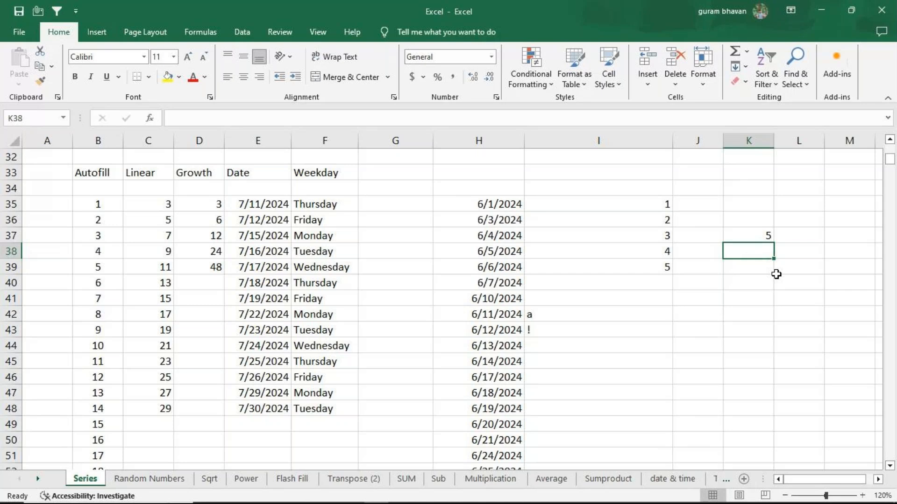
Enter =COUNTA(I35:I43) in K38 to count the non-empty cells of the sample range
text(=counta)
key(Tab)
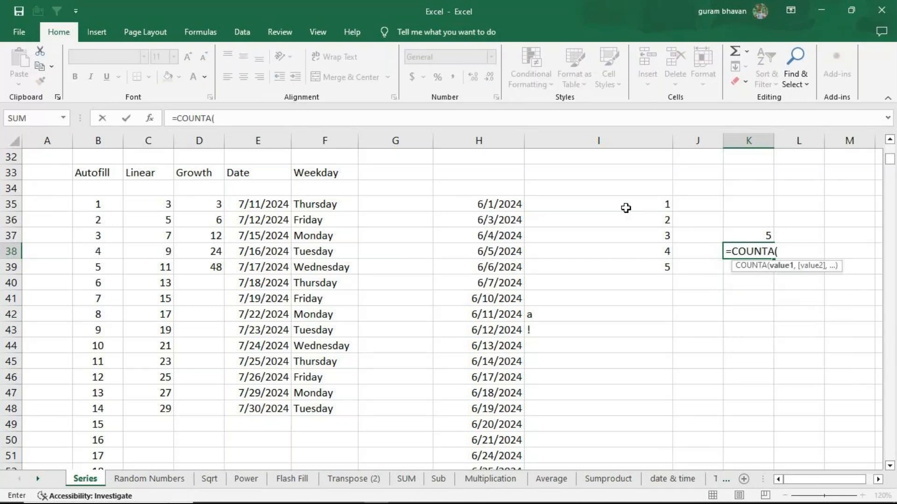
drag(626, 208, 626, 327)
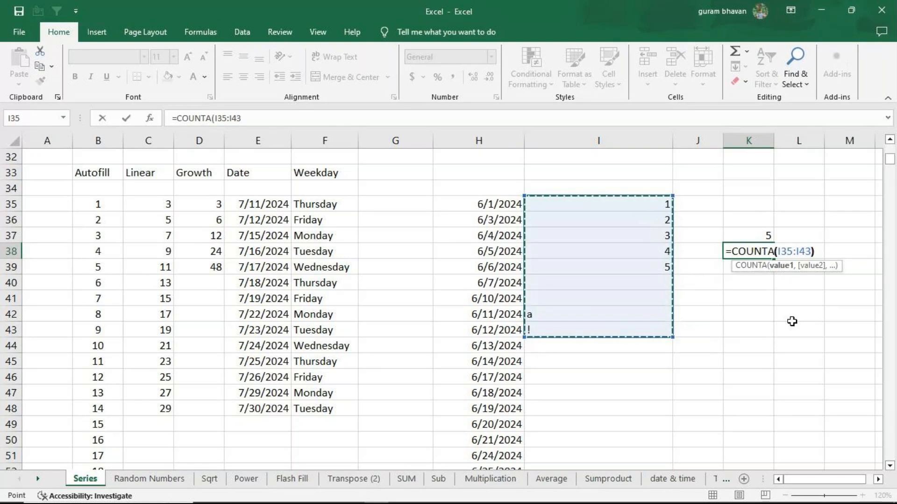
text())
key(Return)
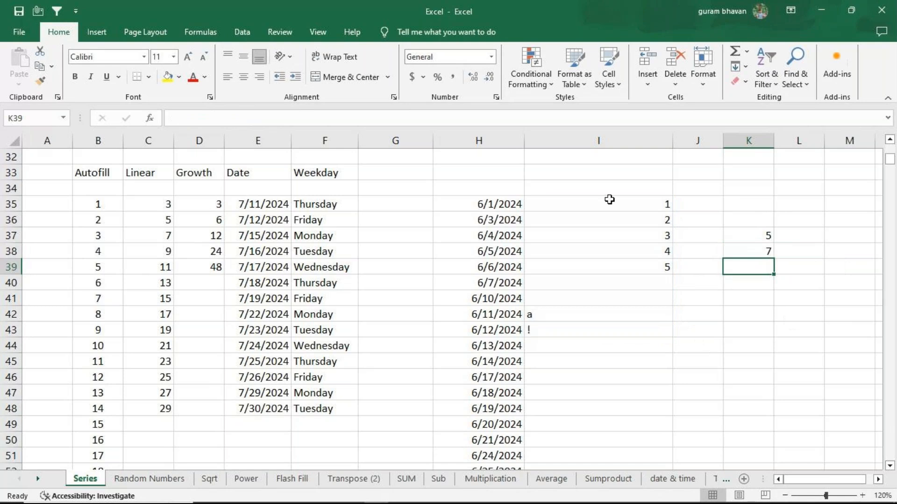
Enter =COUNTBLANK(I35:I43) in K39, and clear the sample values and count formulas from I35:K43
text(=countbla)
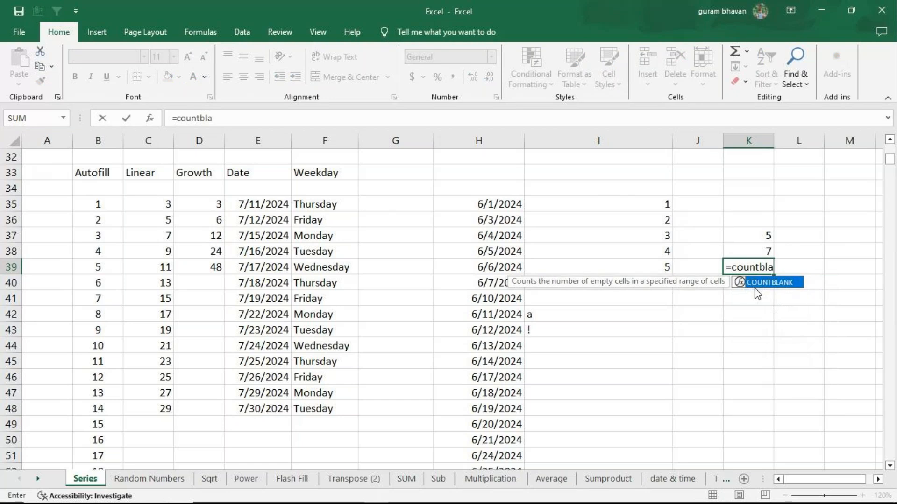
double_click(755, 283)
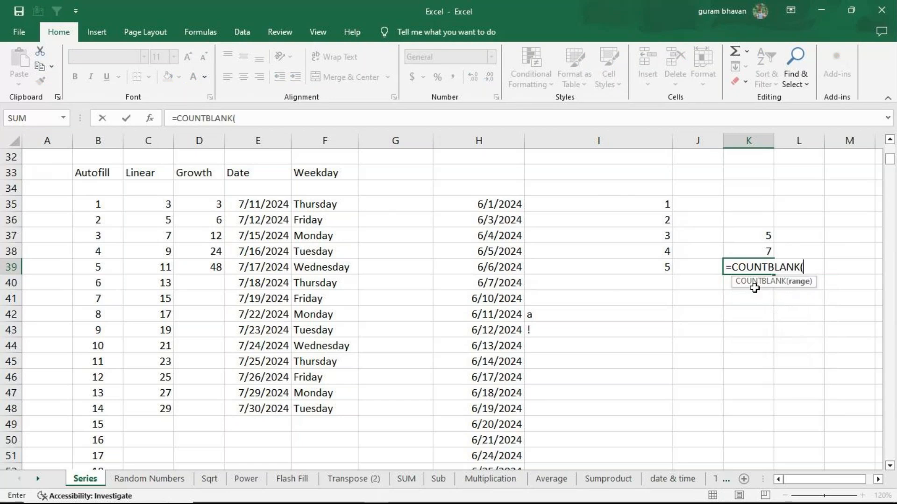
click(582, 206)
drag(582, 206, 587, 330)
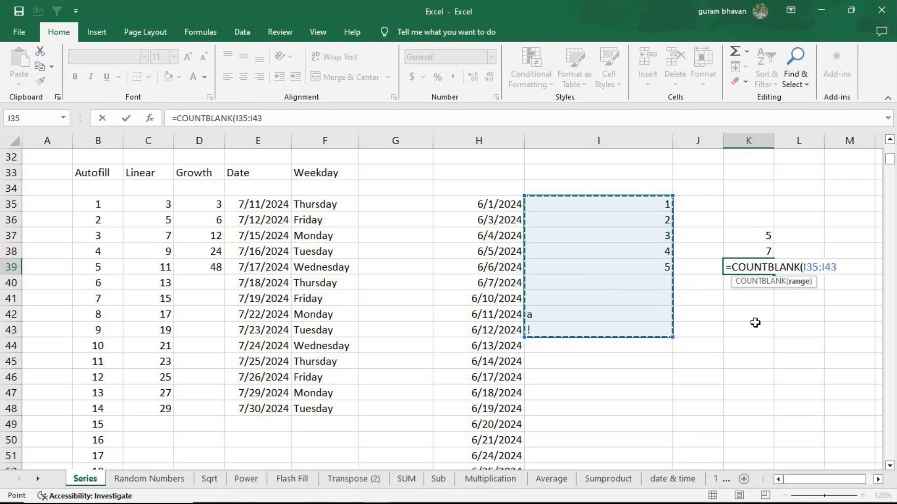
text())
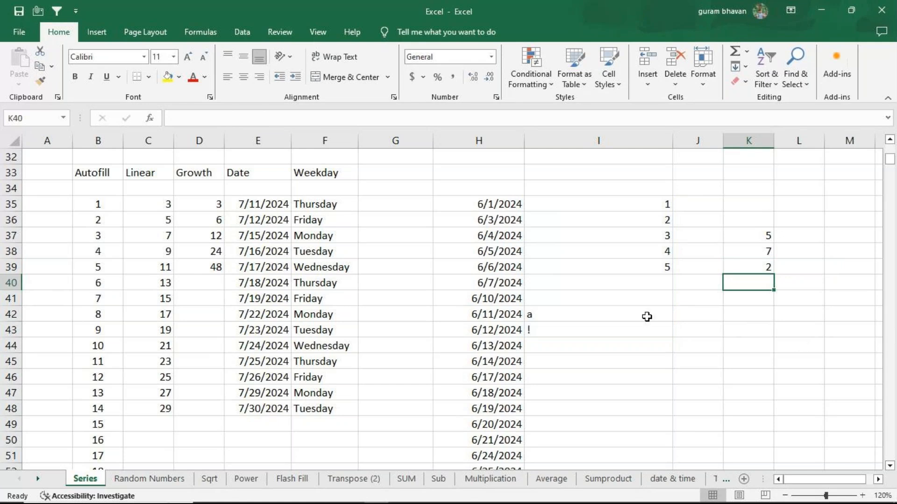
drag(564, 206, 738, 332)
key(Delete)
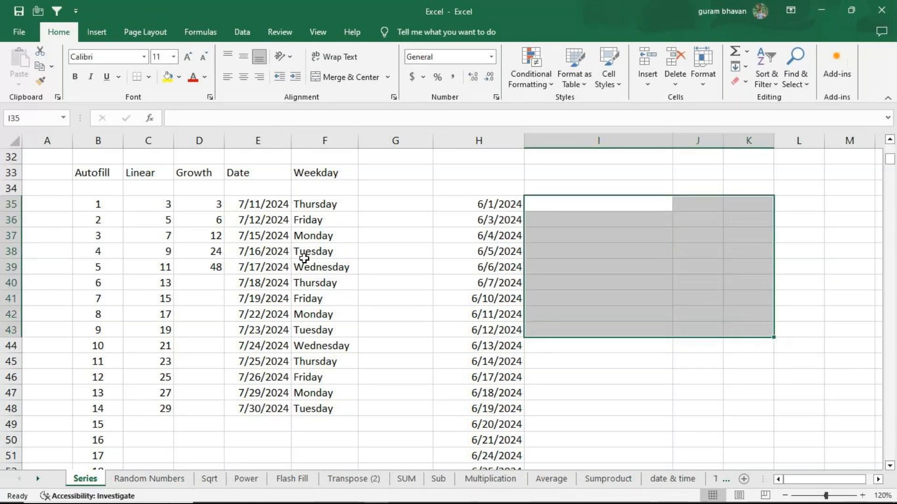
Examine the TEXT formula in F35 and its "dddd" format code
click(329, 208)
key(F2)
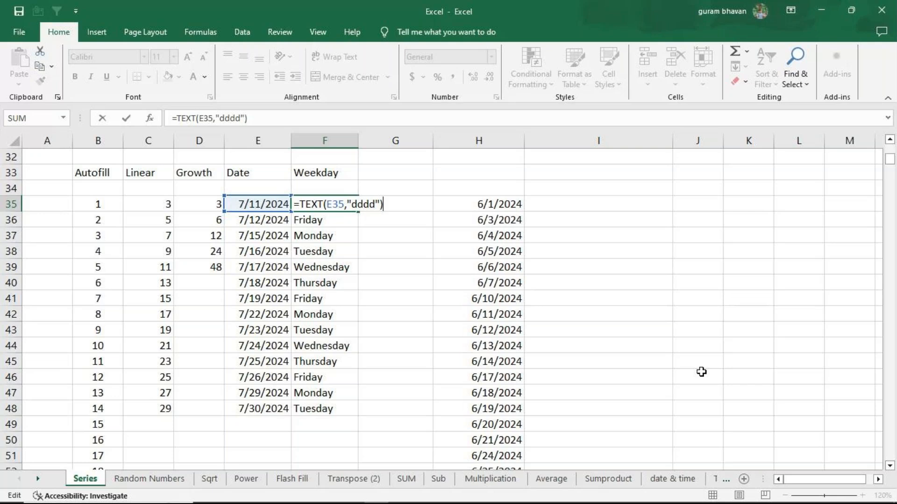
key(Return)
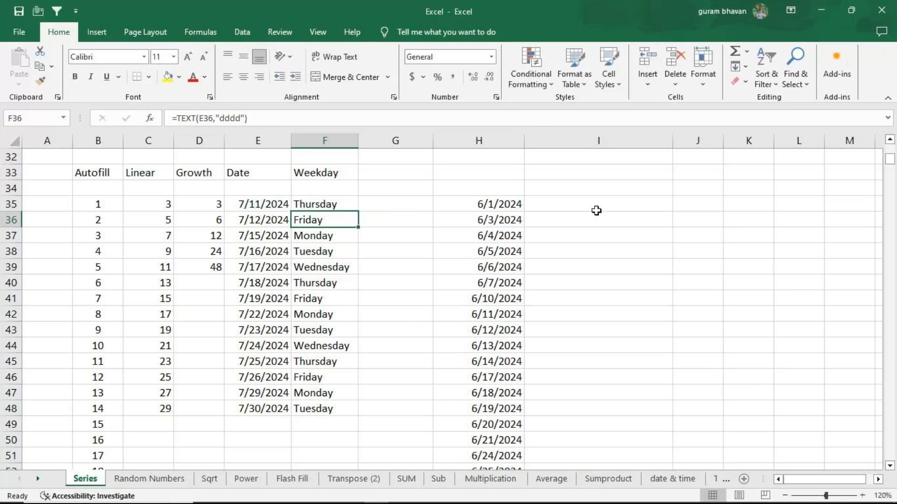
Enter the current date, 7/11/2024, in I35
click(575, 208)
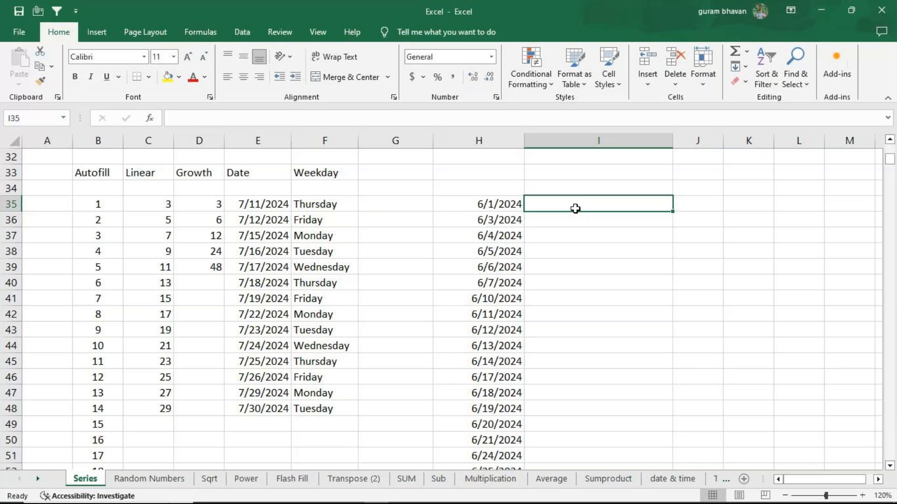
key(ctrl+semicolon)
key(Return)
click(619, 205)
drag(619, 205, 614, 344)
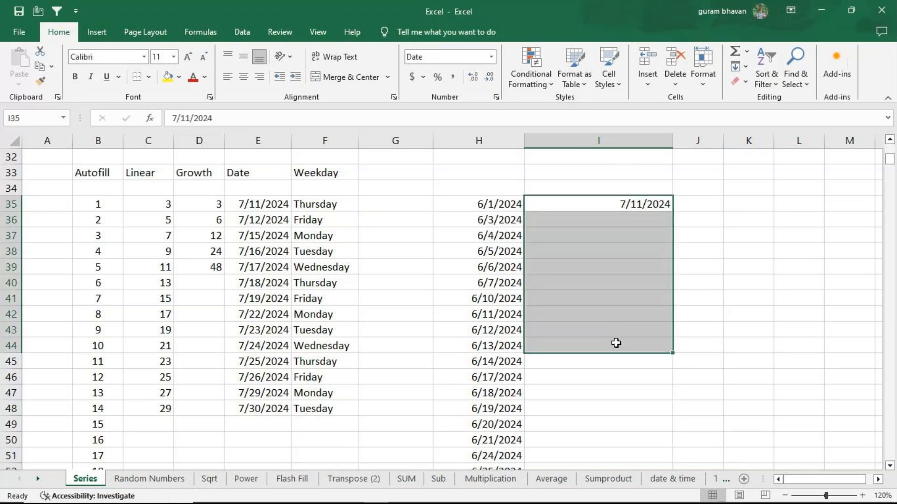
click(745, 68)
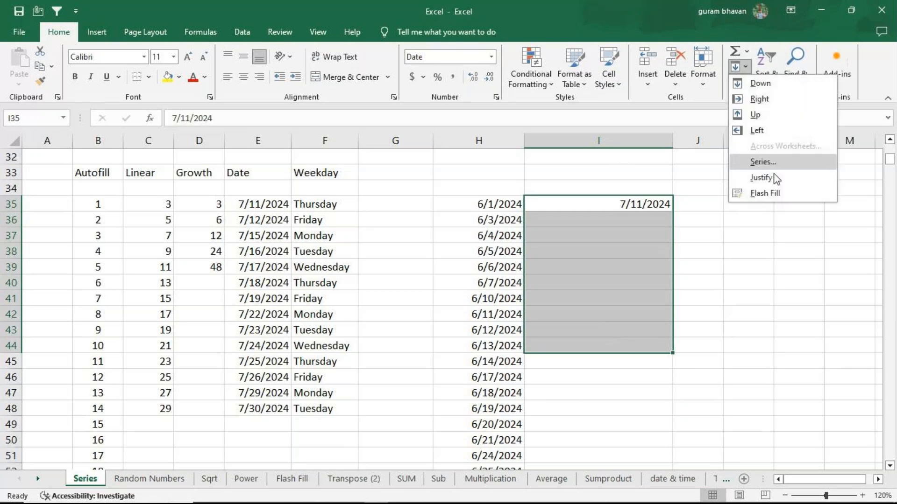
click(776, 164)
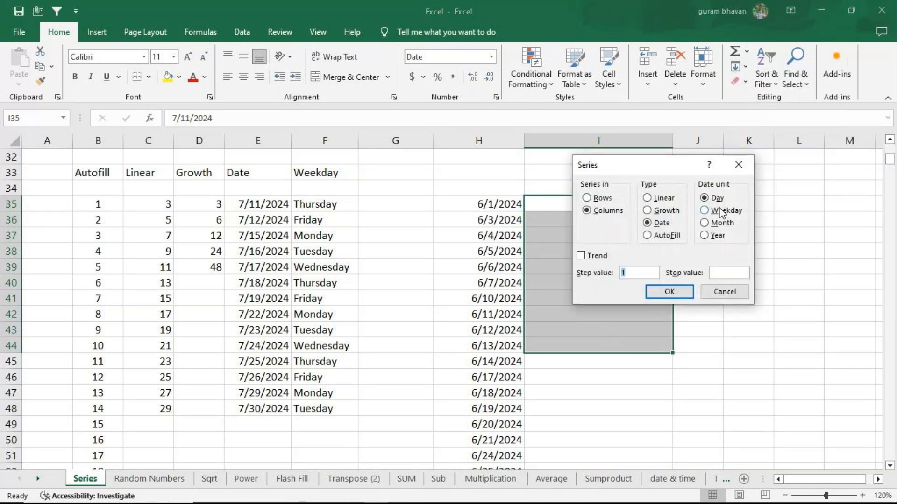
click(706, 211)
drag(674, 165, 783, 126)
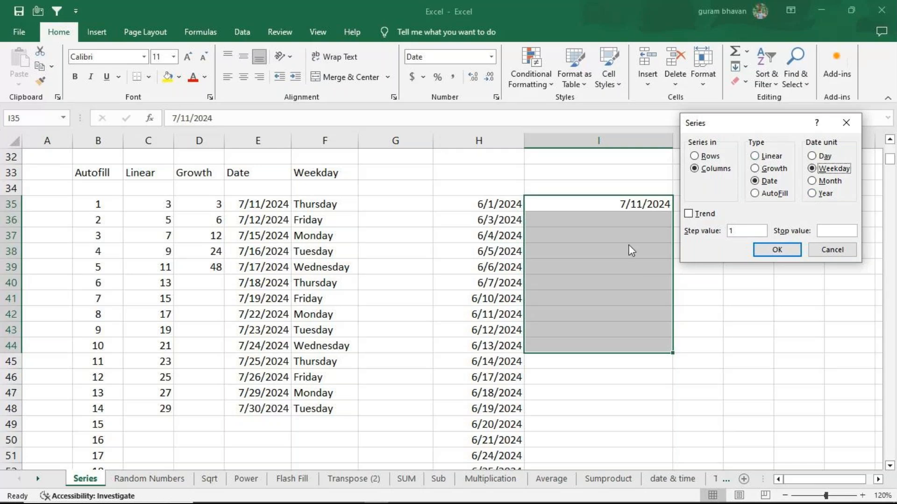
click(847, 124)
Clear I35 and enter the current date, 7/11/2024, in it again
click(632, 206)
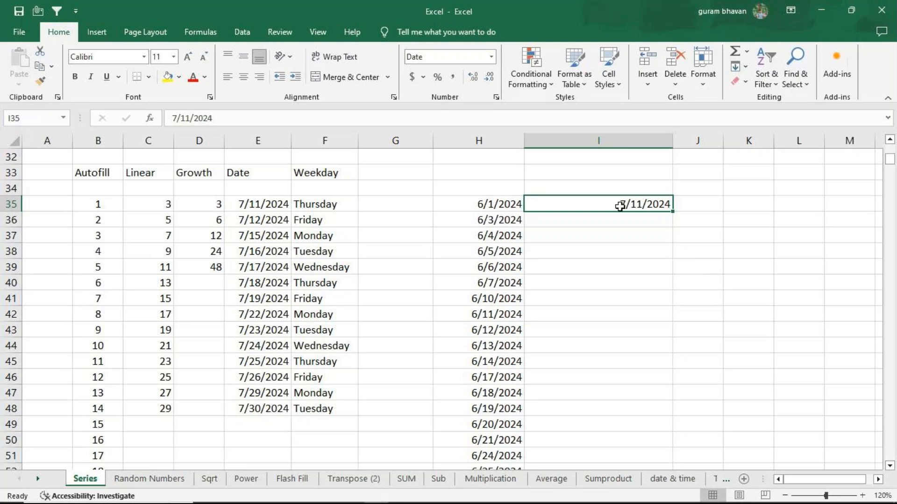
key(Delete)
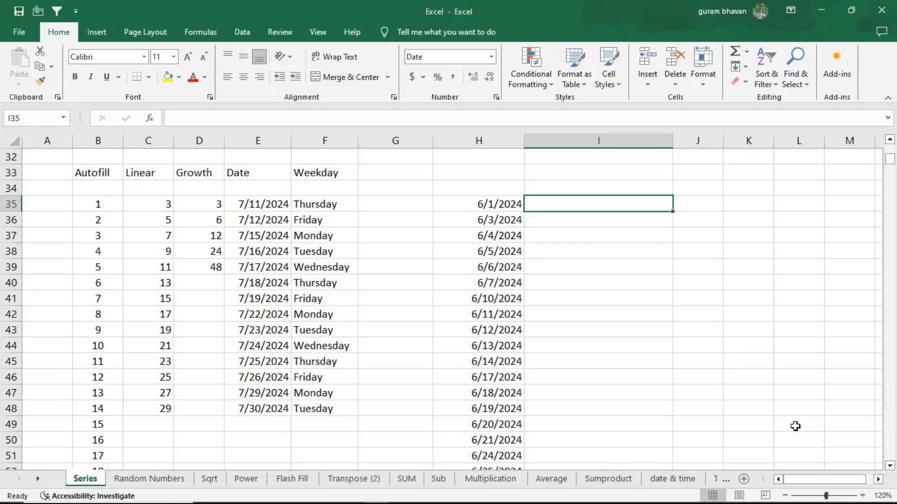
key(ctrl+semicolon)
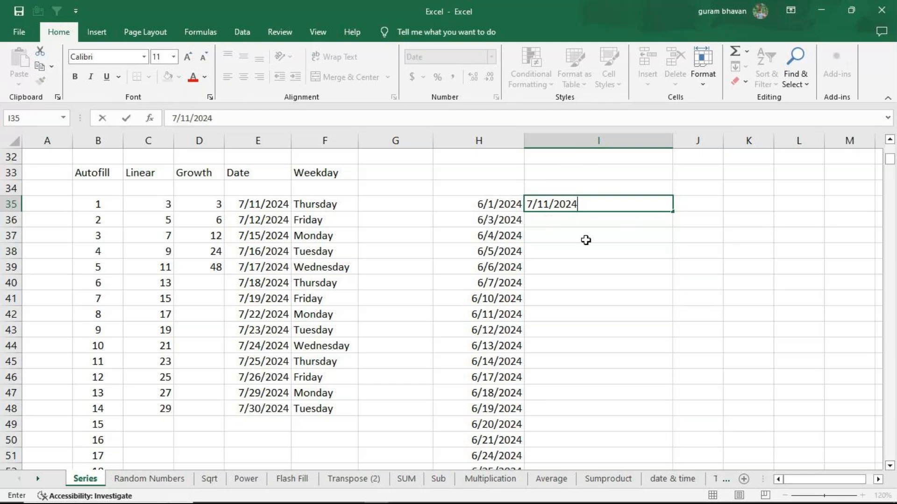
key(Return)
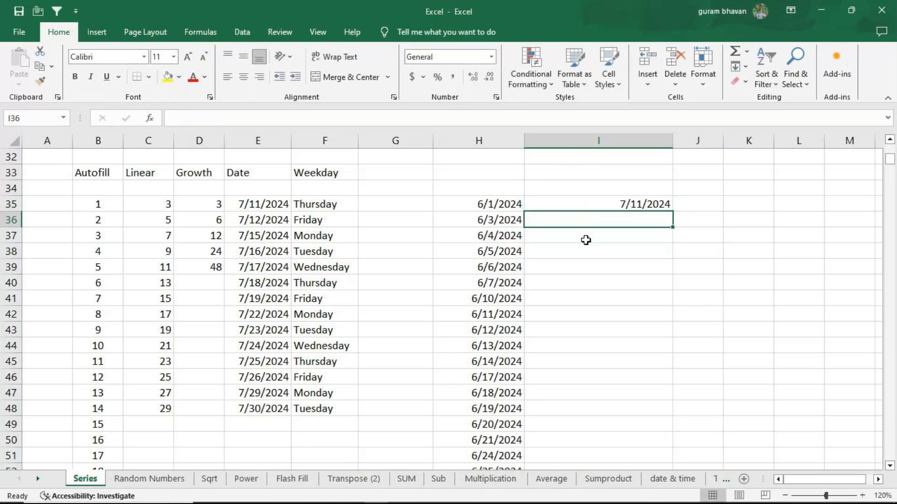
click(598, 206)
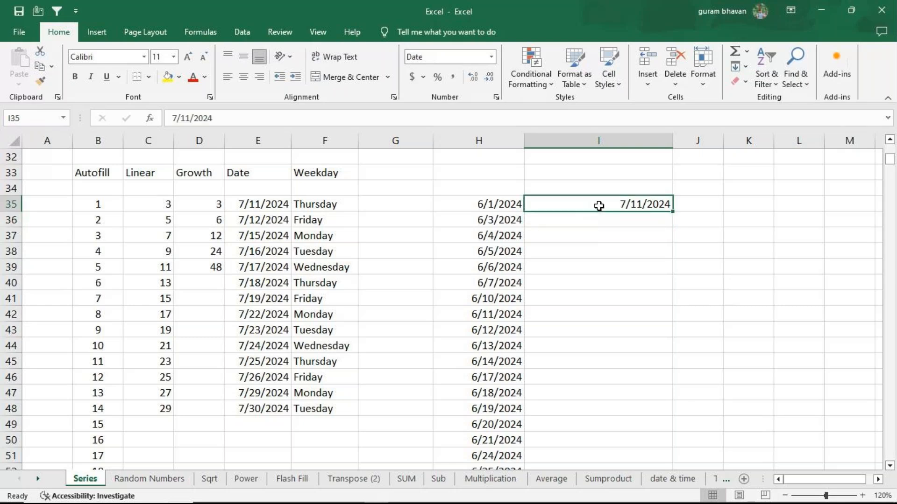
drag(599, 206, 600, 352)
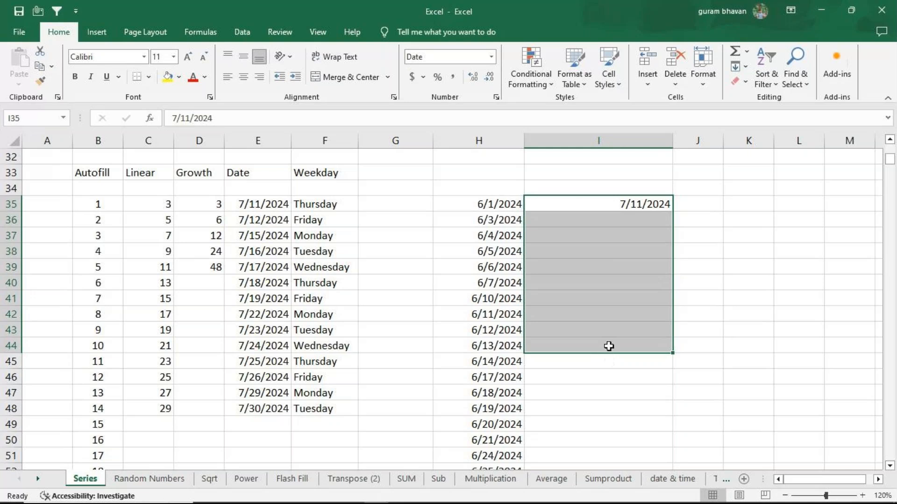
click(747, 67)
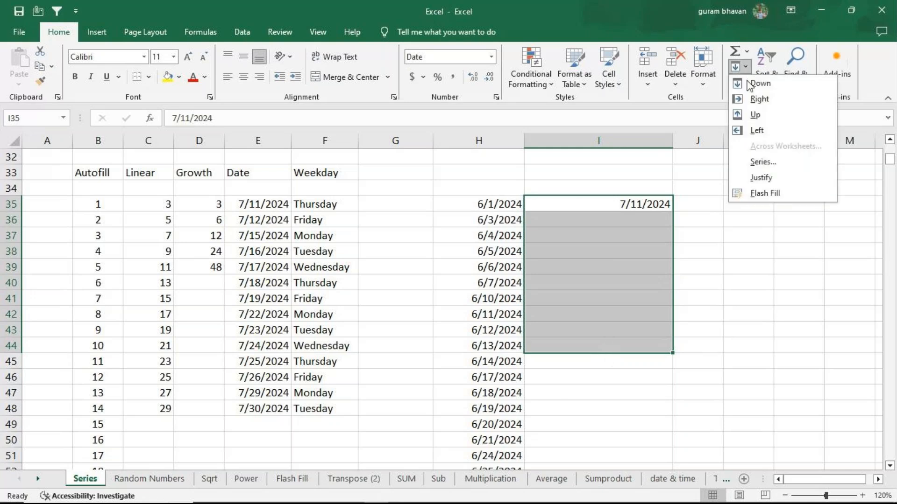
click(762, 161)
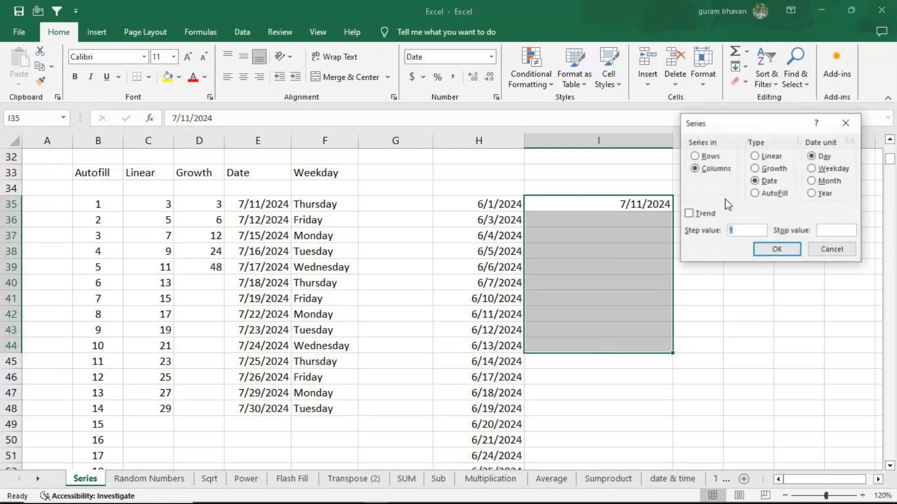
click(816, 169)
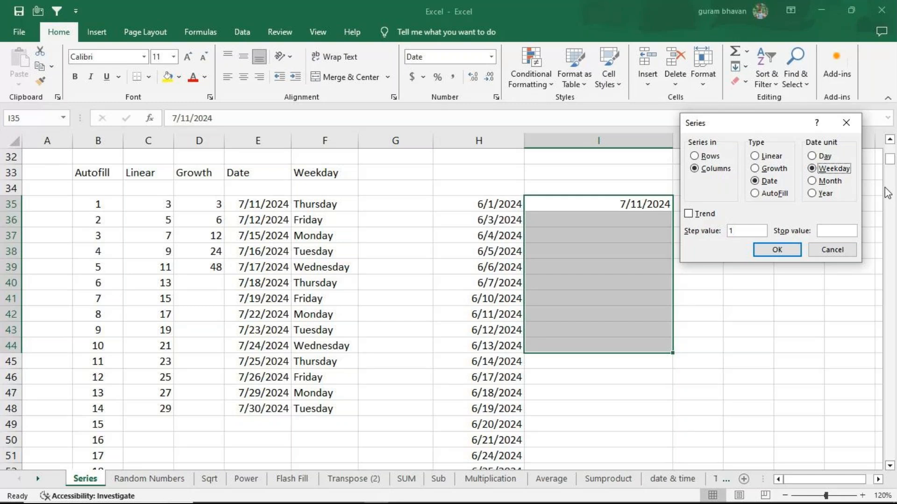
click(846, 122)
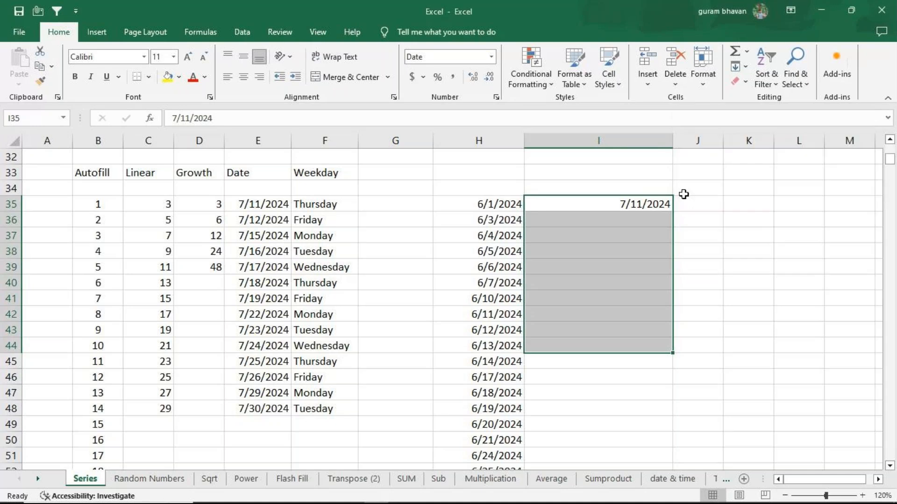
Inspect the TEXT formula behind the first weekday name in F35
click(341, 204)
key(F2)
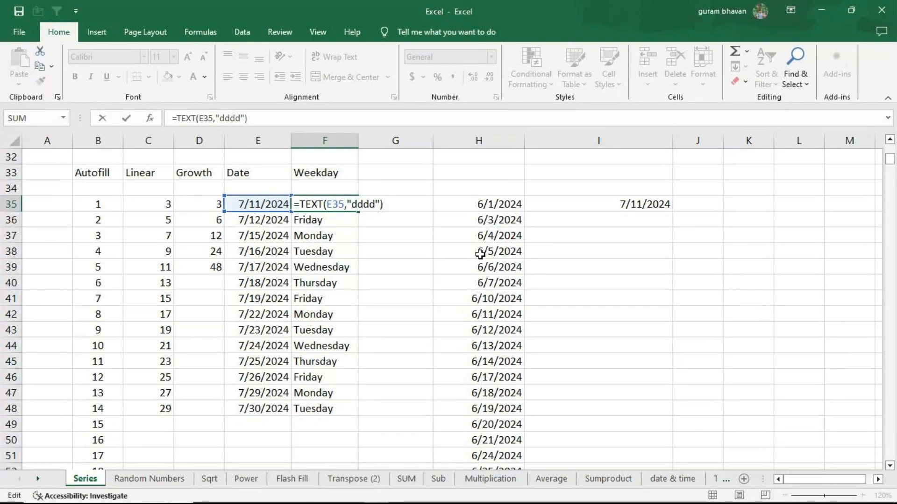
click(500, 204)
Fill I35:I41 with a date series in columns, using the Weekday date unit and a step value of 1
click(628, 203)
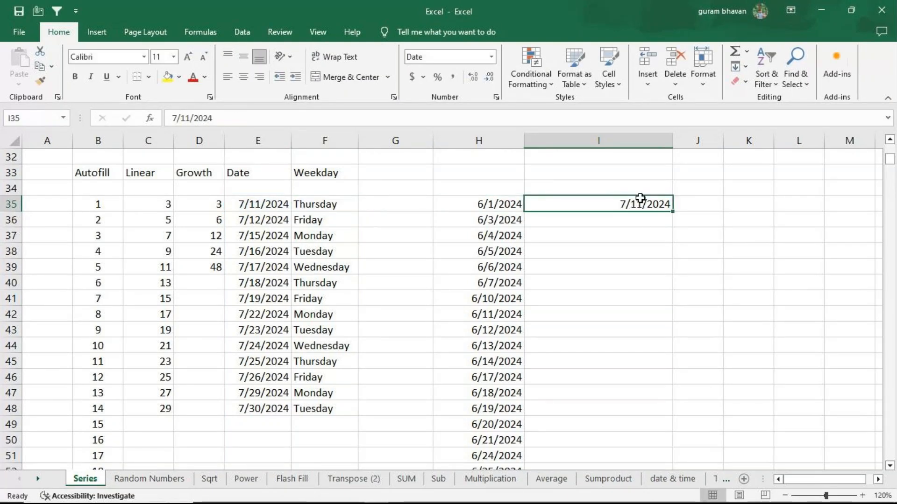
drag(635, 205, 609, 296)
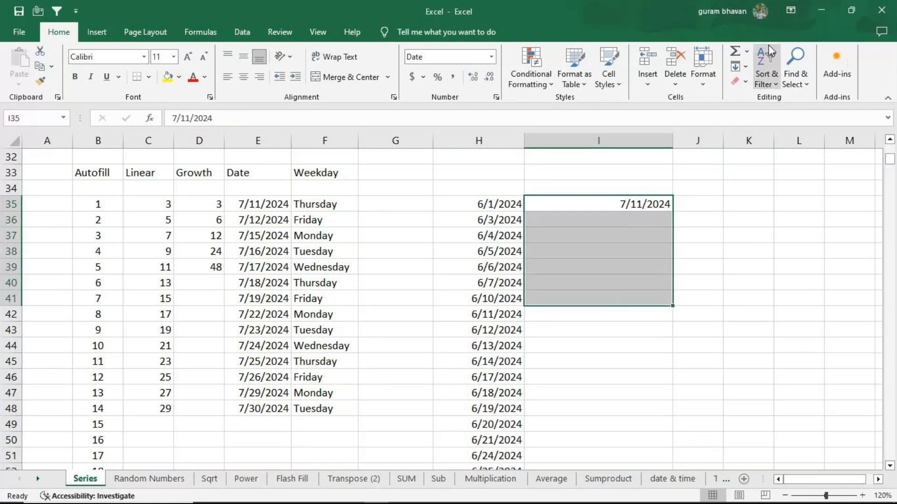
click(742, 65)
click(780, 162)
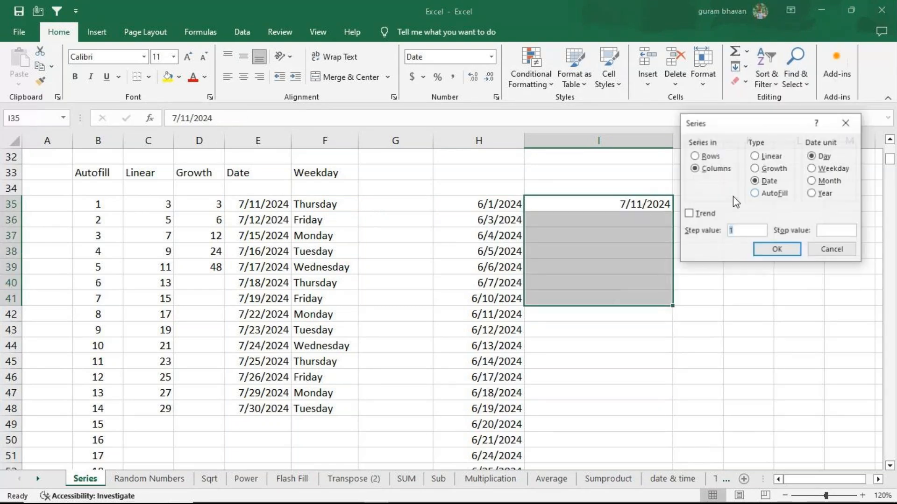
click(812, 168)
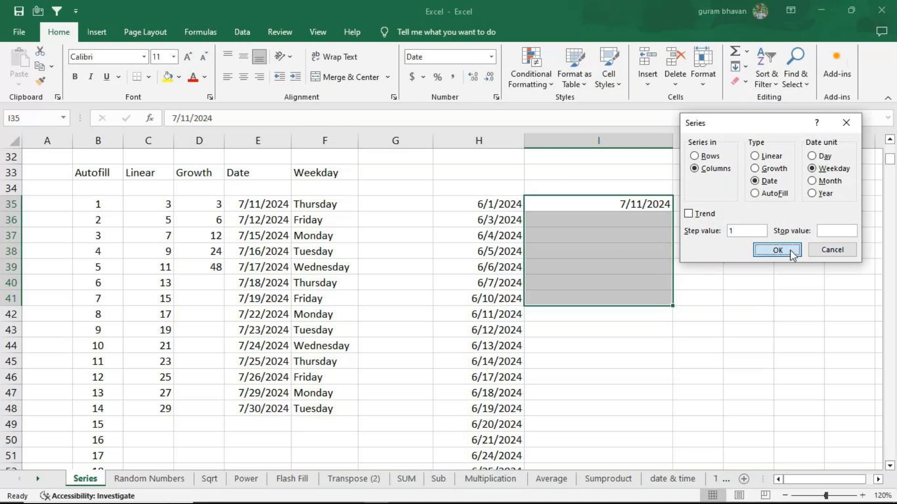
click(777, 250)
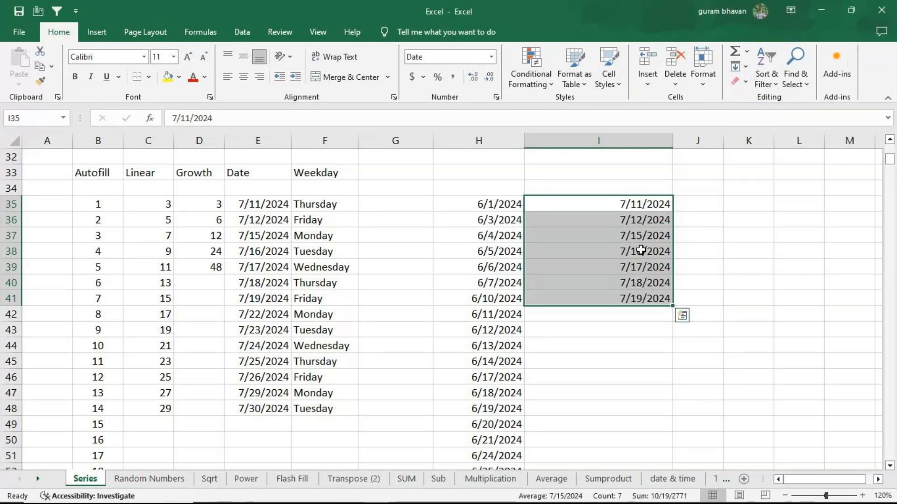
Enter =TEXT(I35,"dddd") in J35 and fill the formula down to J41
click(696, 202)
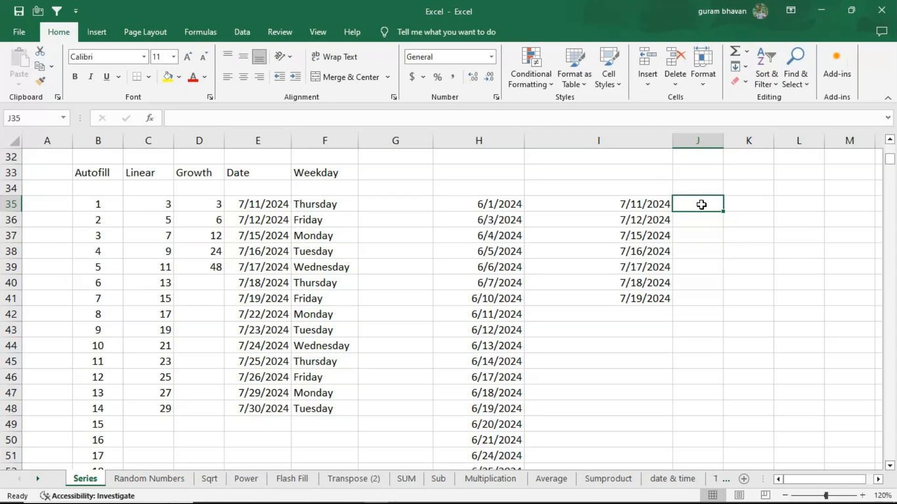
text(=te)
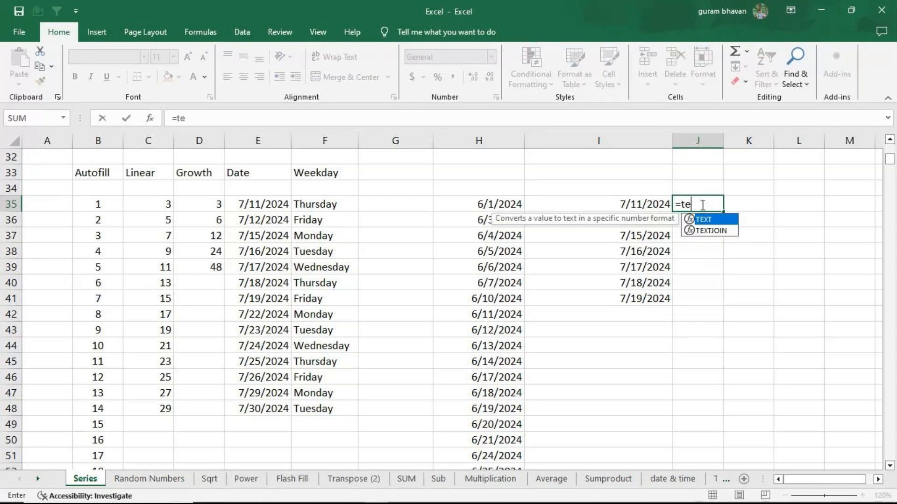
text(xt)
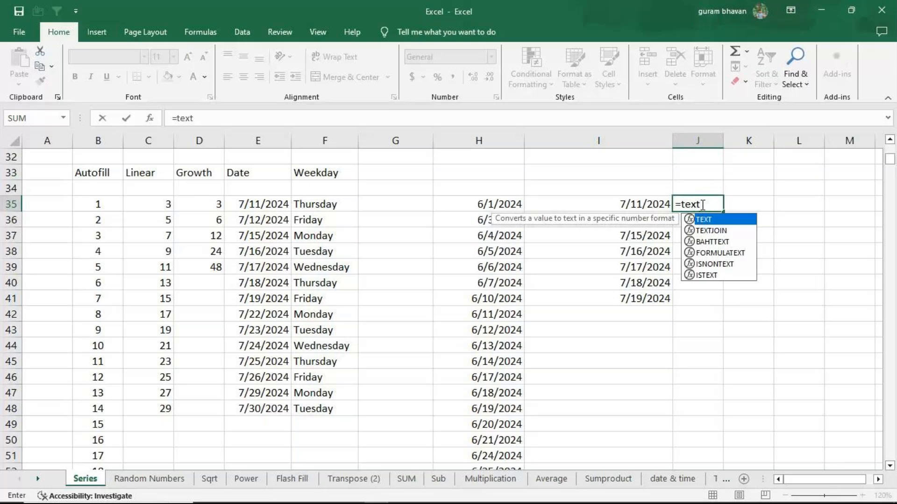
key(Tab)
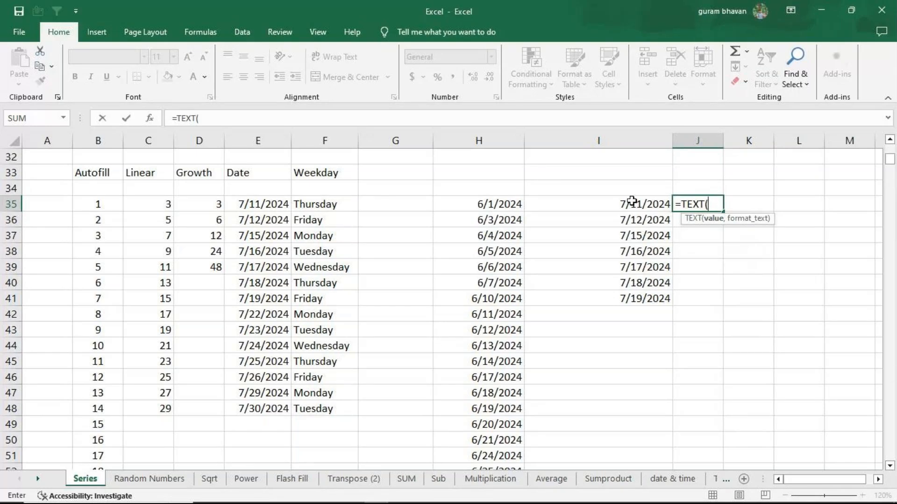
click(617, 206)
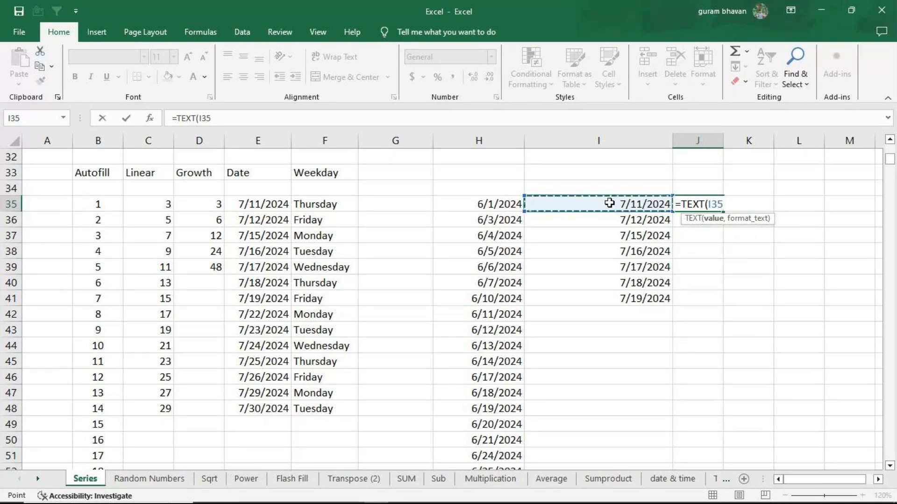
text(,)
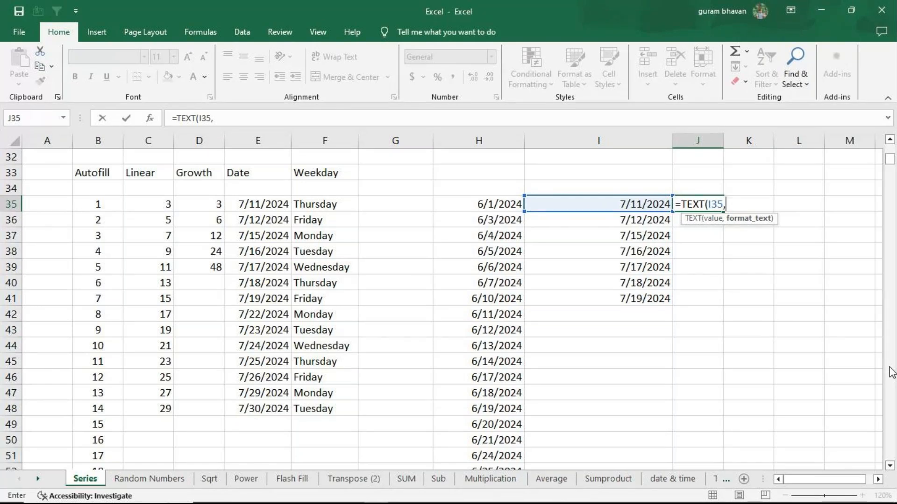
text("dddd")
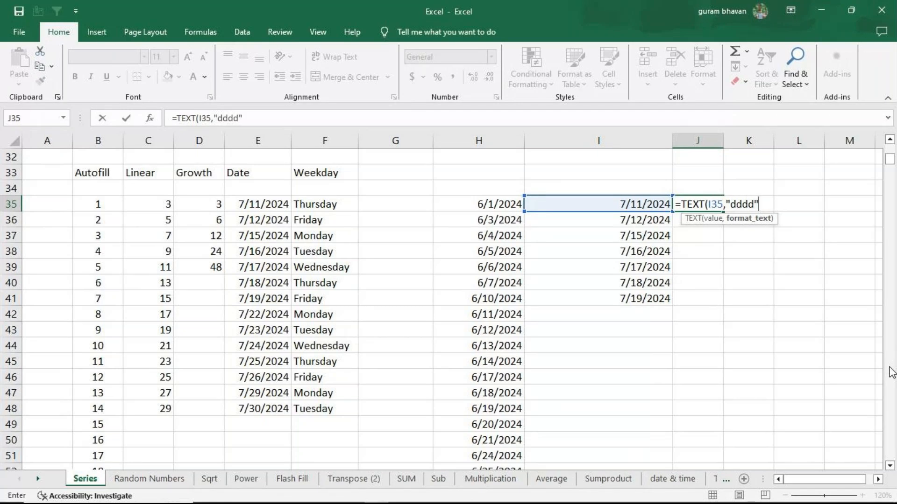
text())
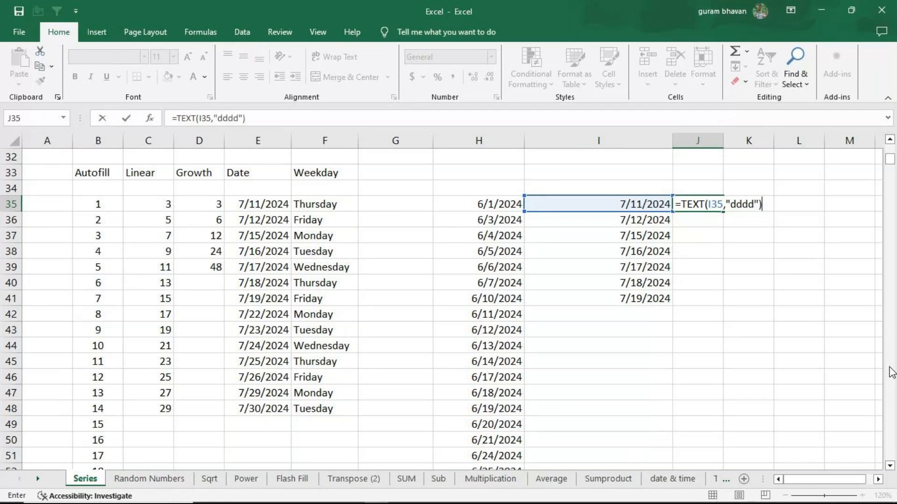
key(Return)
key(Up)
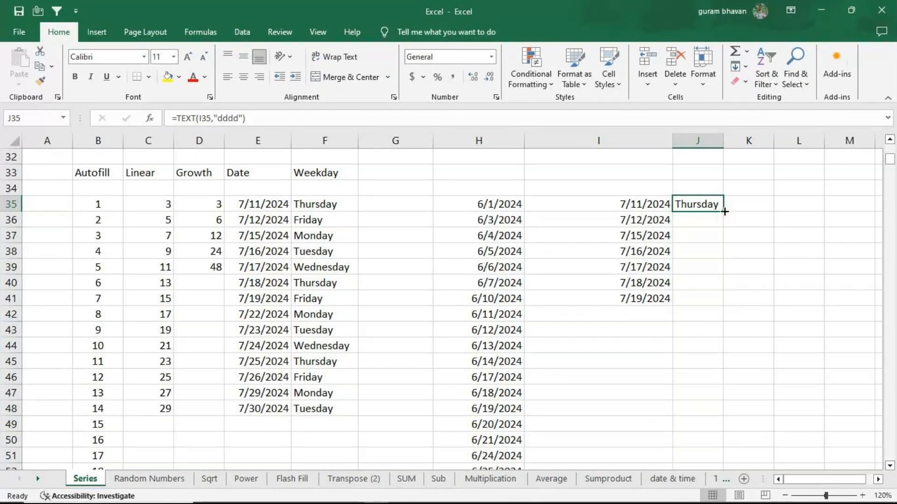
drag(725, 212, 715, 299)
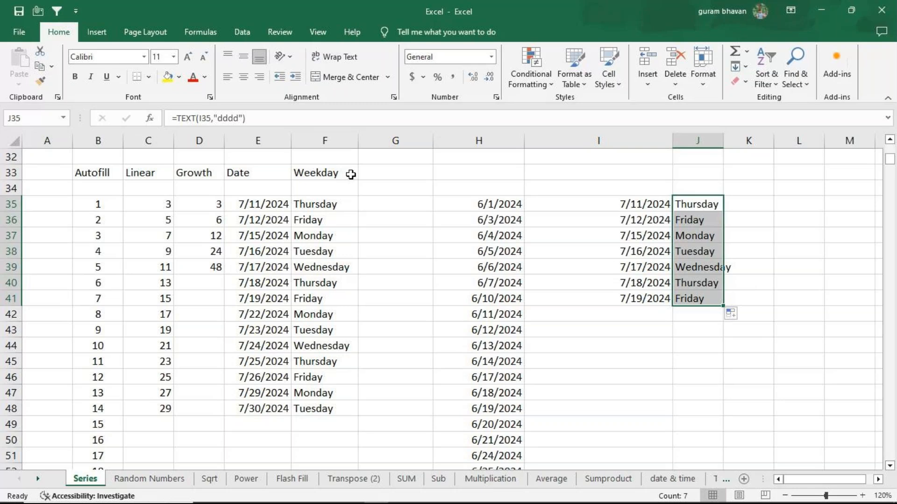
On the Random Numbers worksheet, clear the RANDBETWEEN formulas from F4:J18 in the "Random Number between 2 & 75" table
click(180, 486)
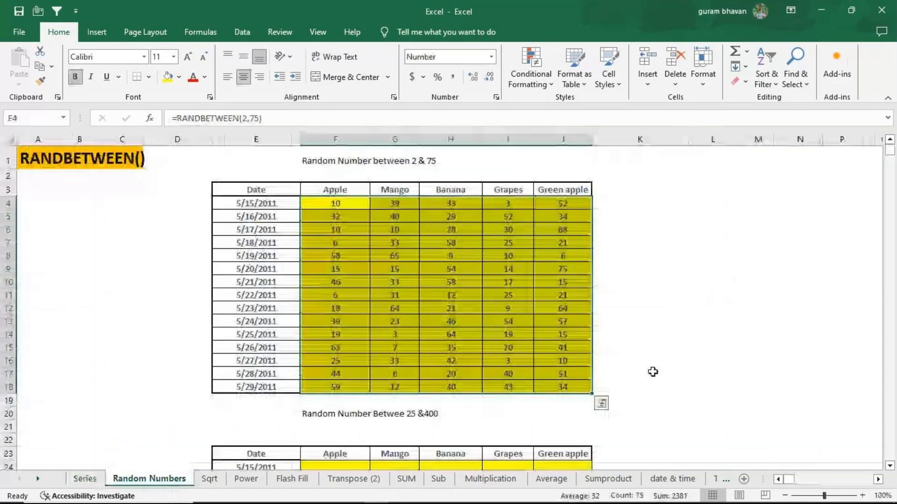
scroll(673, 348, down, 1)
scroll(671, 345, up, 1)
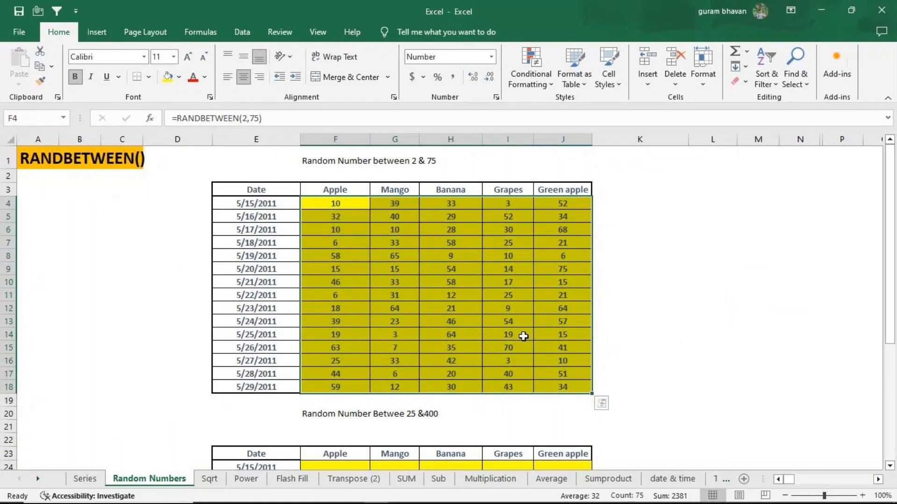
drag(327, 205, 573, 382)
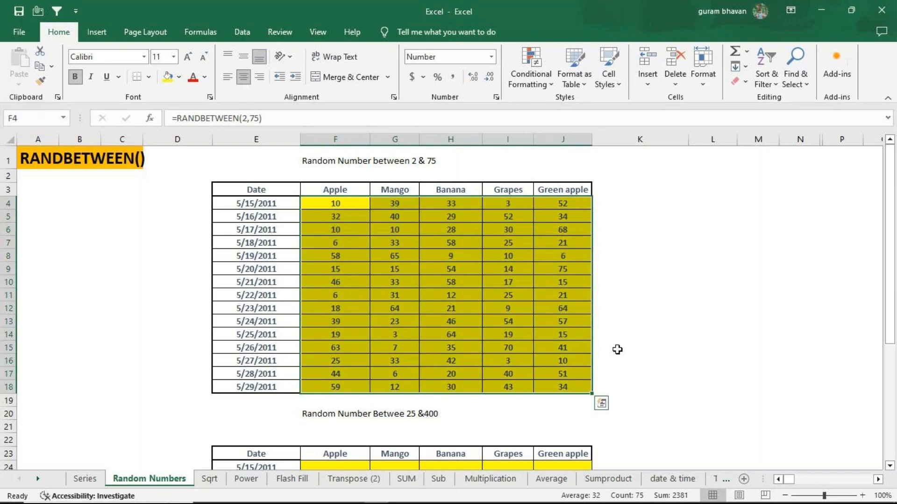
click(629, 309)
click(324, 204)
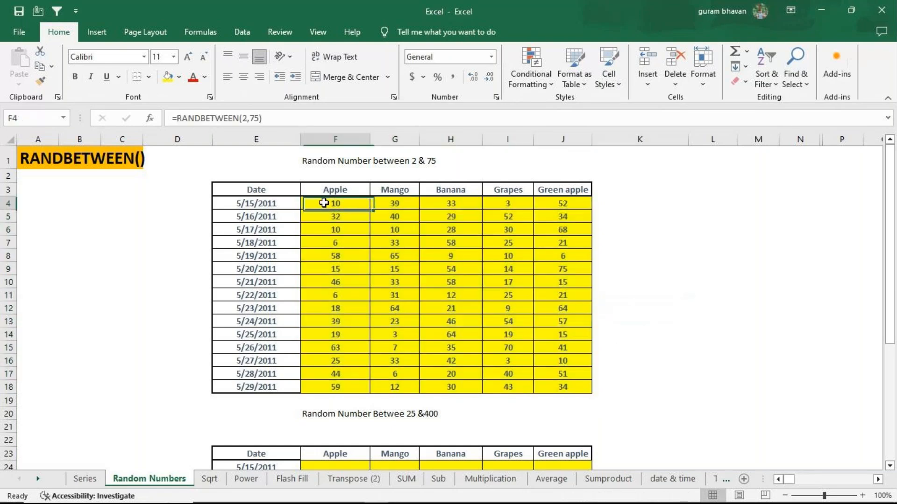
drag(323, 202, 564, 372)
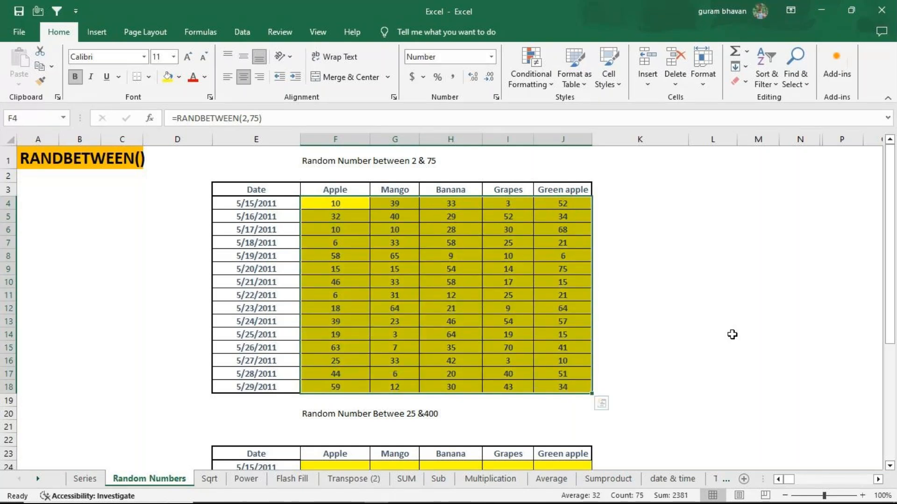
key(Delete)
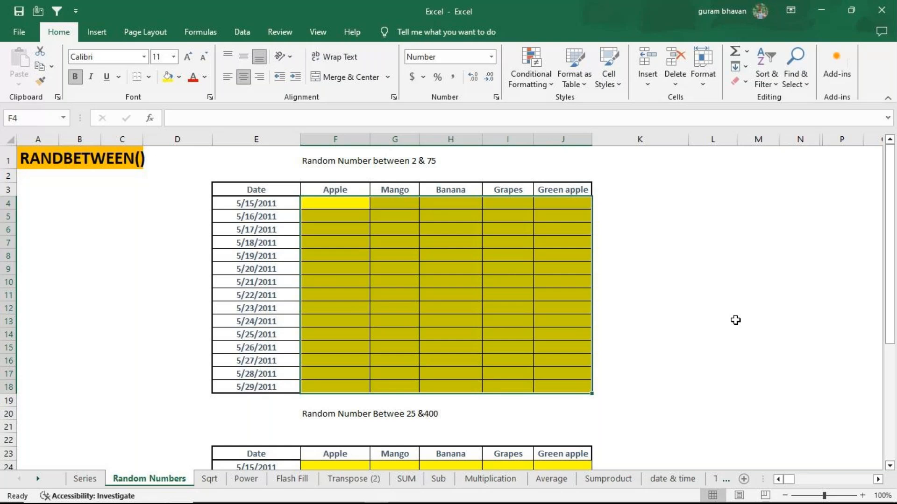
Enlarge the view of the "Random Number between 2 & 75" table to 130%
click(731, 335)
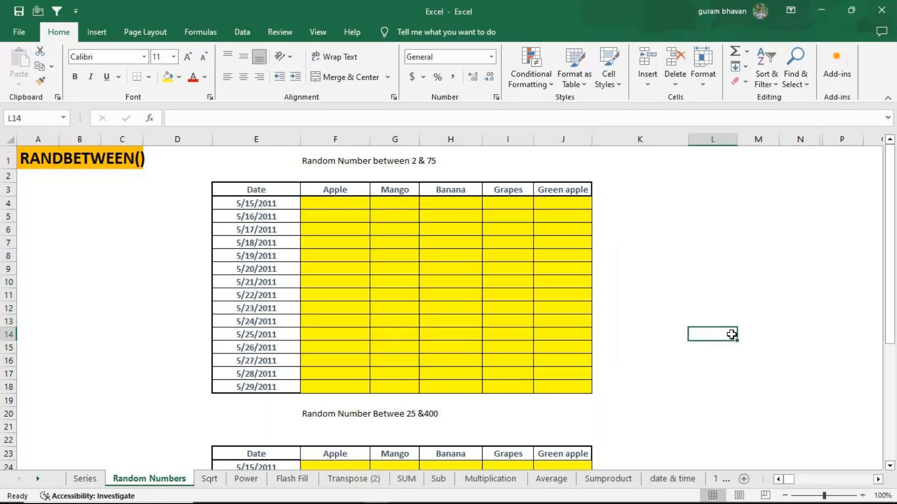
click(860, 494)
click(859, 494)
scroll(723, 391, up, 1)
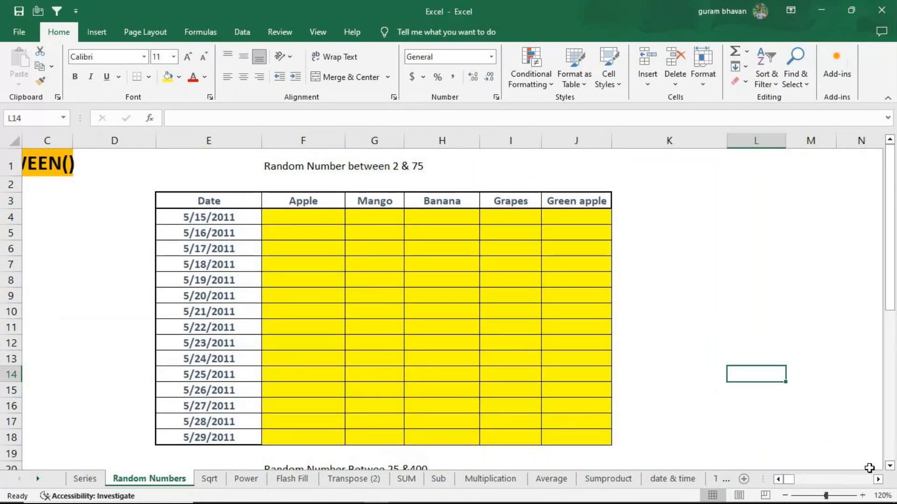
click(862, 495)
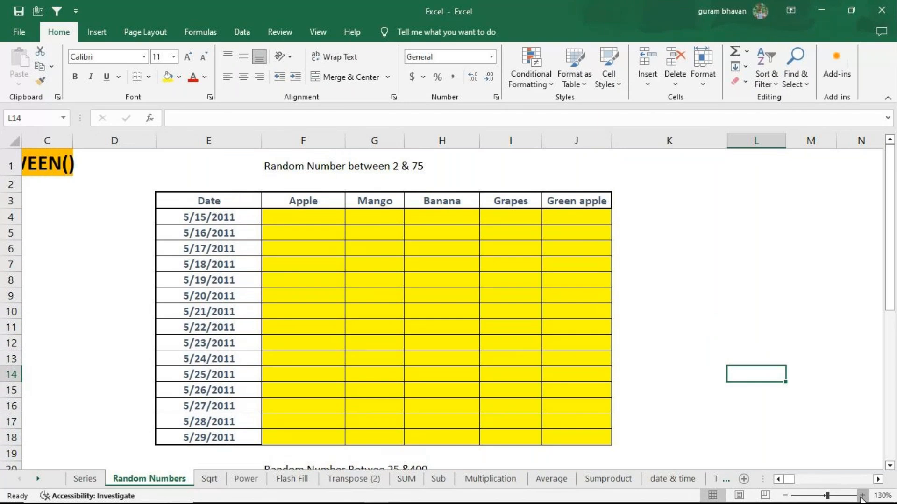
scroll(716, 328, up, 1)
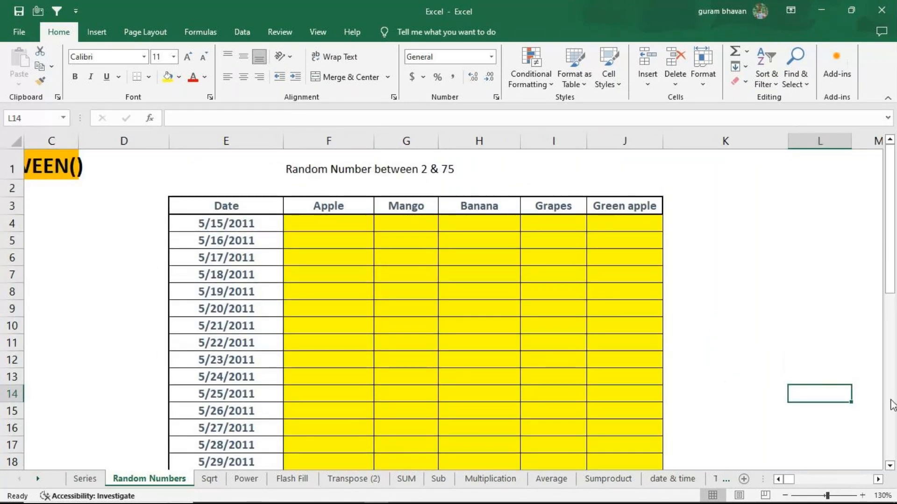
scroll(796, 379, down, 1)
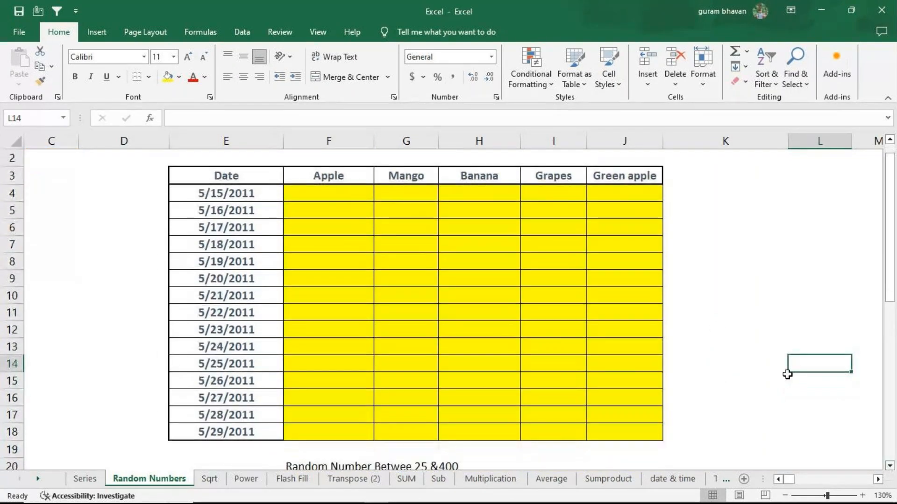
click(890, 139)
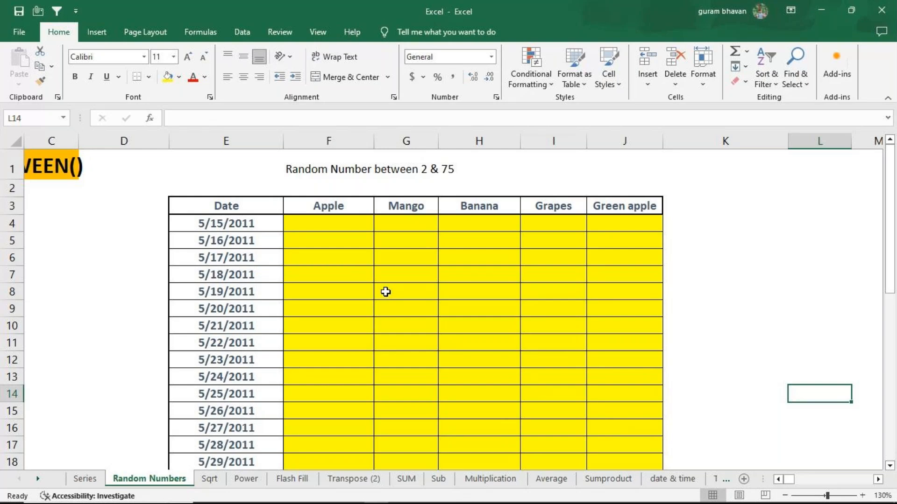
Enter =RANDBETWEEN(2,75) in F4, the first Apple cell of the "Random Number between 2 & 75" table
click(327, 222)
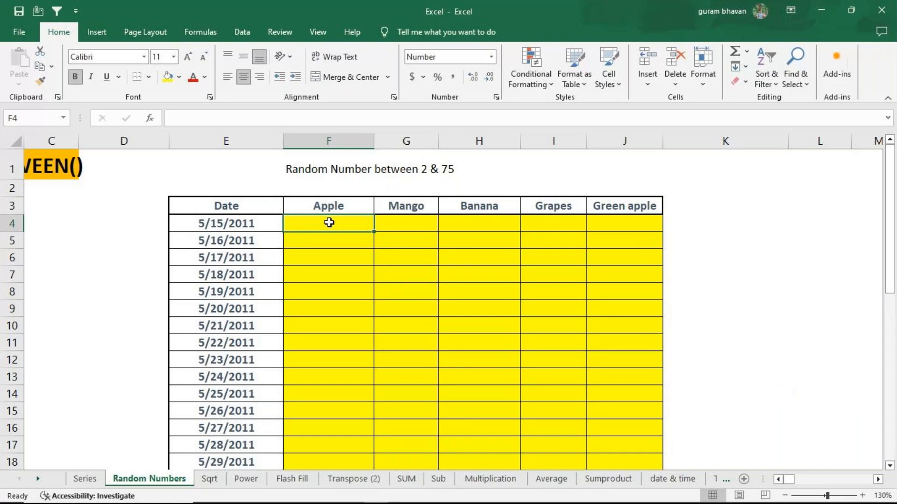
text(=)
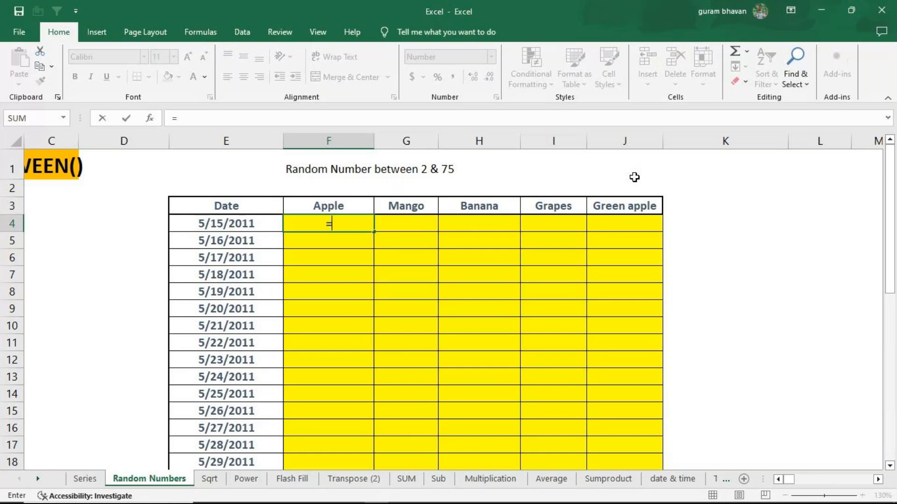
text(tandb)
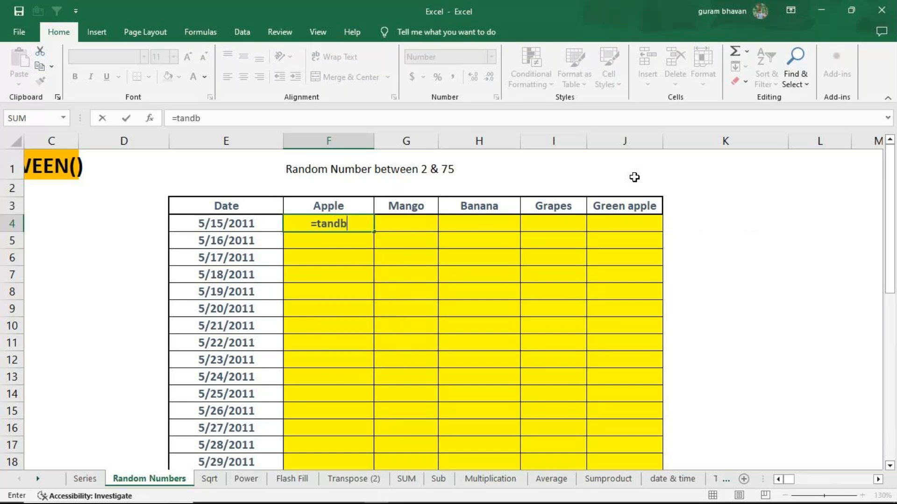
key(BackSpace)
key(BackSpace)
key(BackSpace)
key(BackSpace)
key(BackSpace)
text(rand)
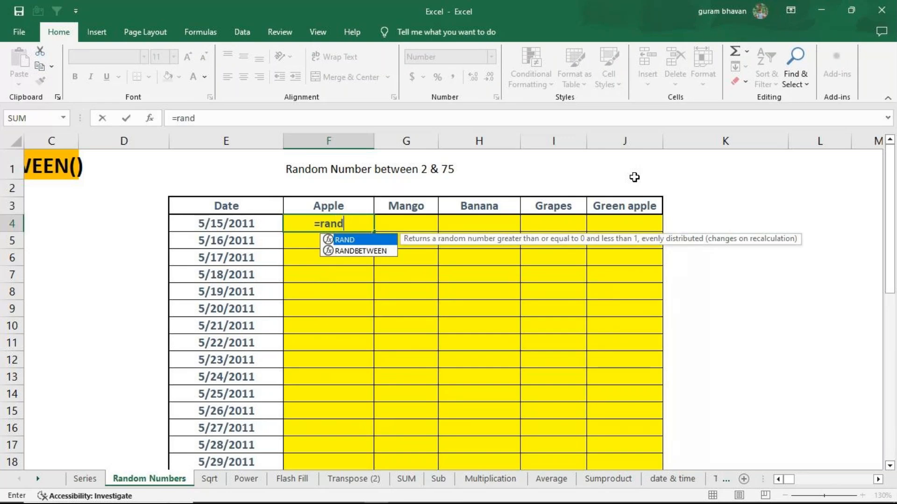
text(be)
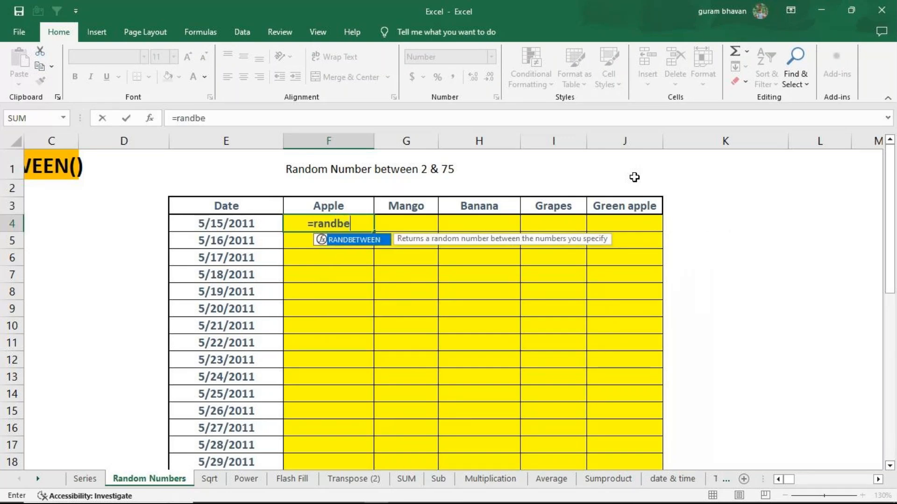
key(Tab)
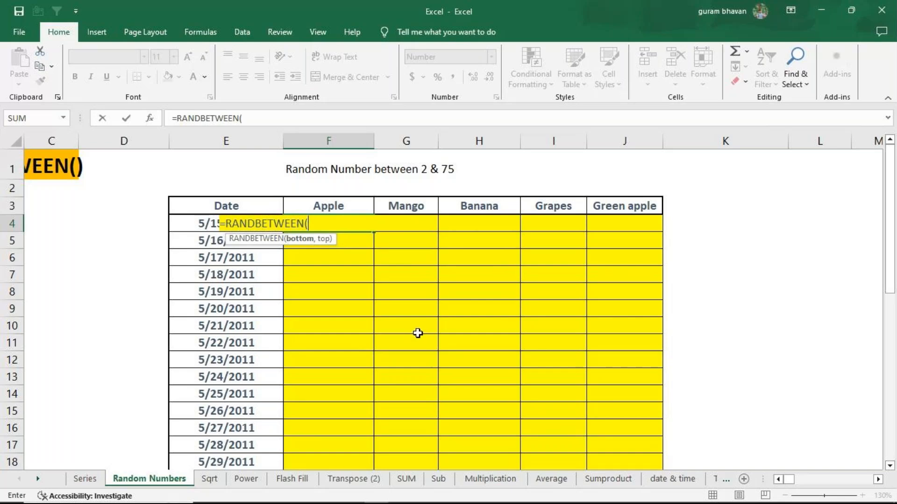
text(2,5)
key(BackSpace)
text(75)
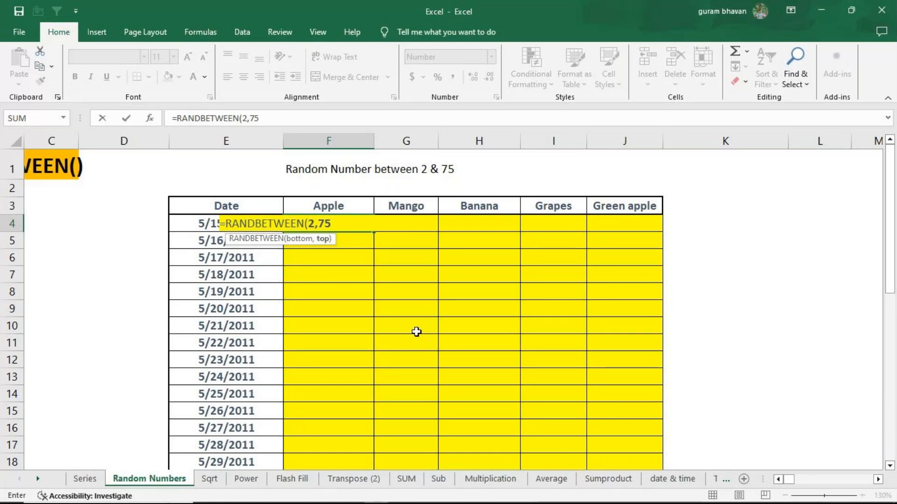
text())
key(Return)
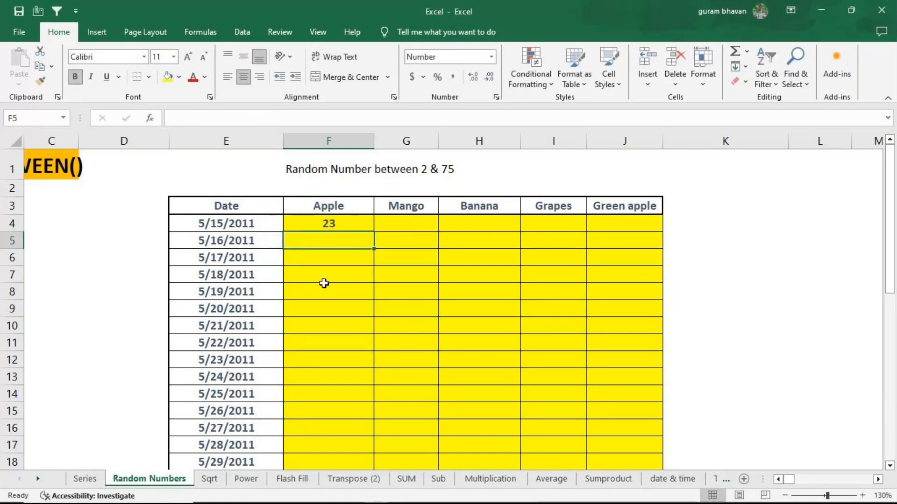
Fill the RANDBETWEEN(2,75) formula from F4 down to row 18 and across to column J, and clear F4:J18 again
click(327, 222)
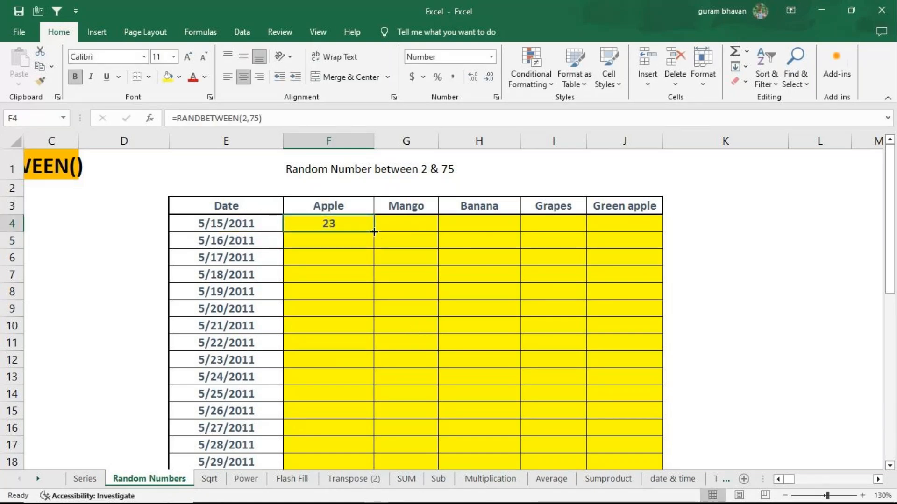
drag(374, 231, 372, 442)
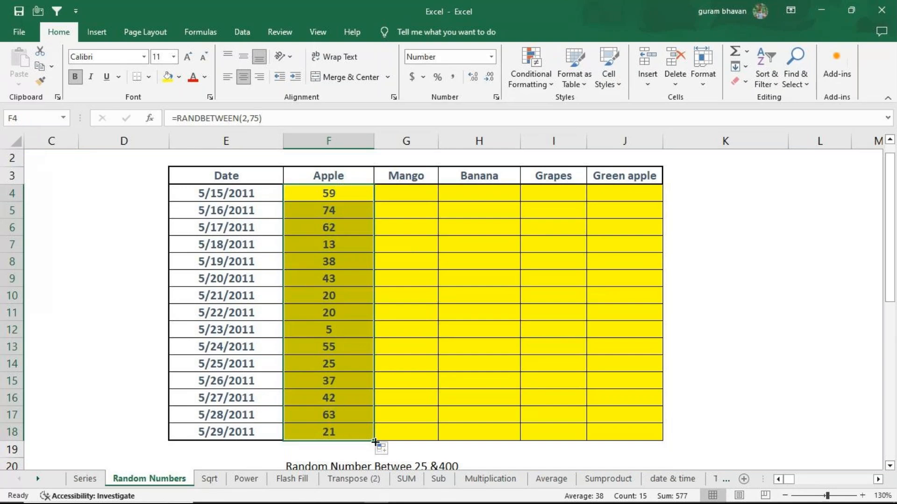
drag(375, 442, 642, 447)
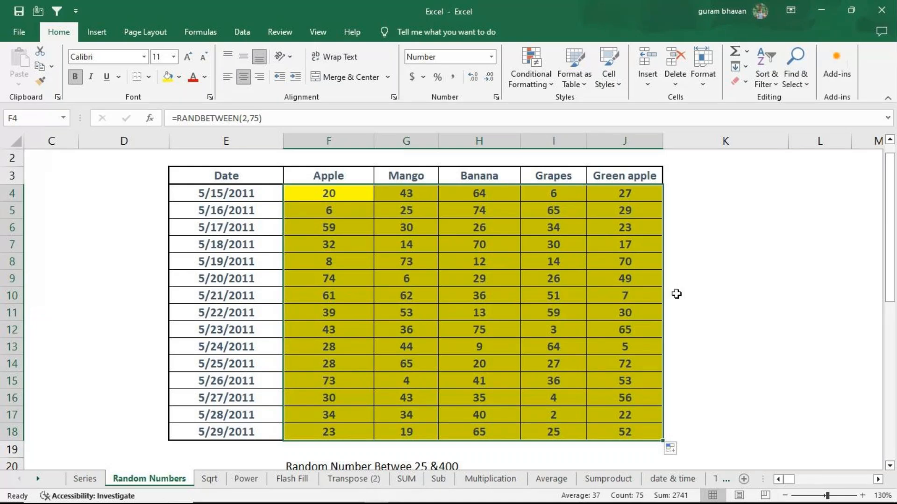
key(Delete)
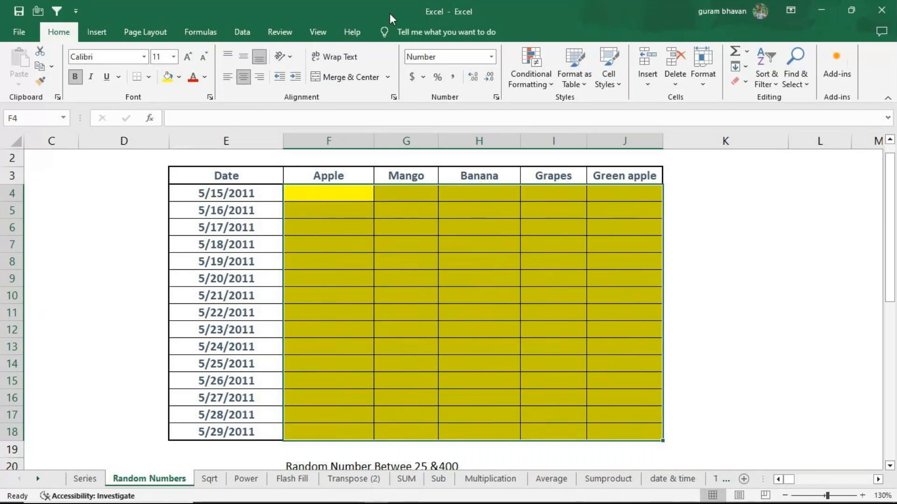
Enter =RANDBETWEEN(50,100) in F4, the first Apple cell of the upper table
click(356, 192)
text(=rand)
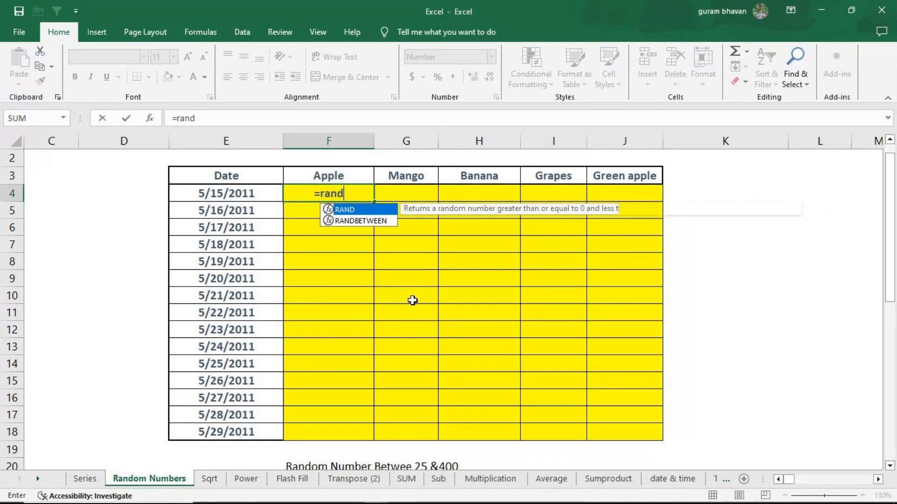
key(Down)
key(Tab)
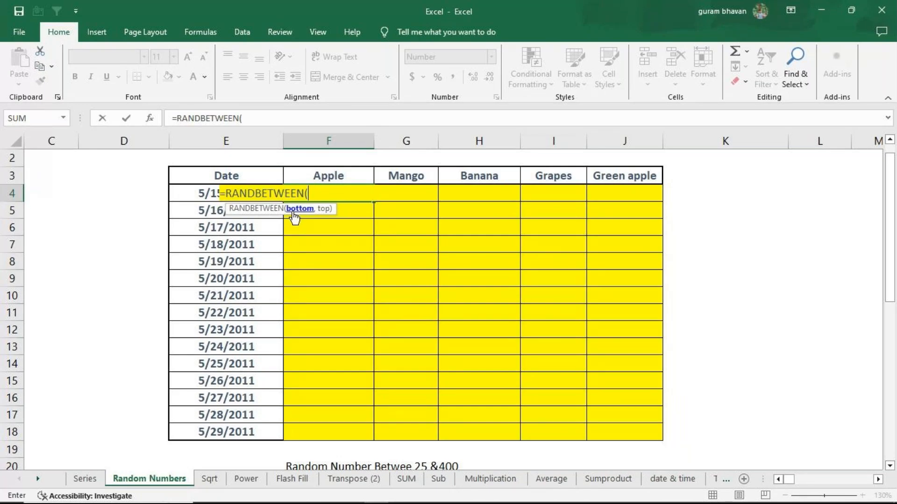
text(50,100)
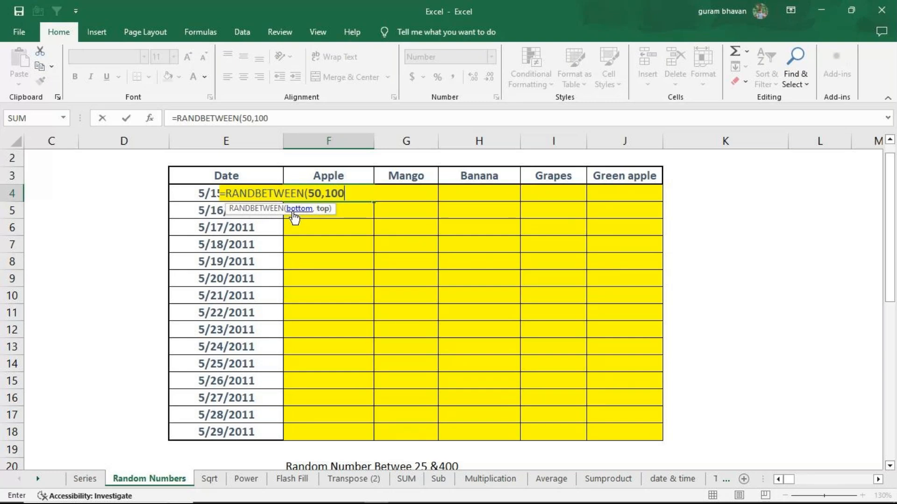
text())
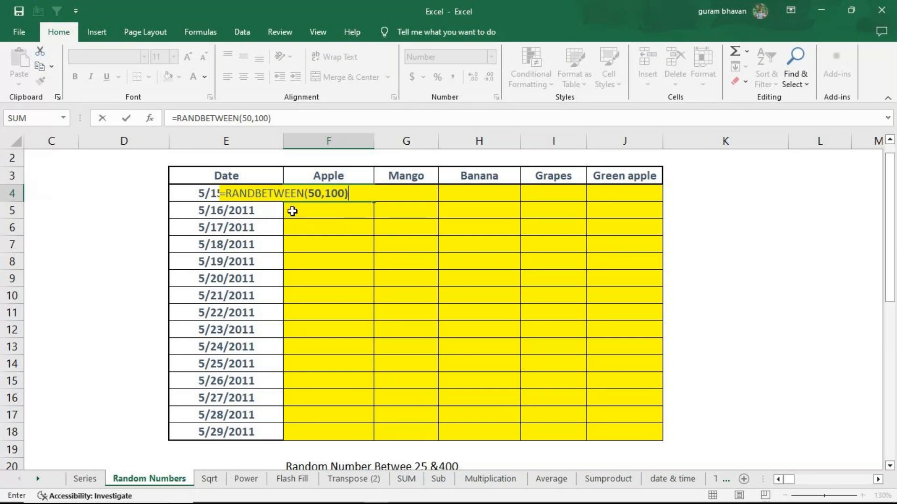
key(Return)
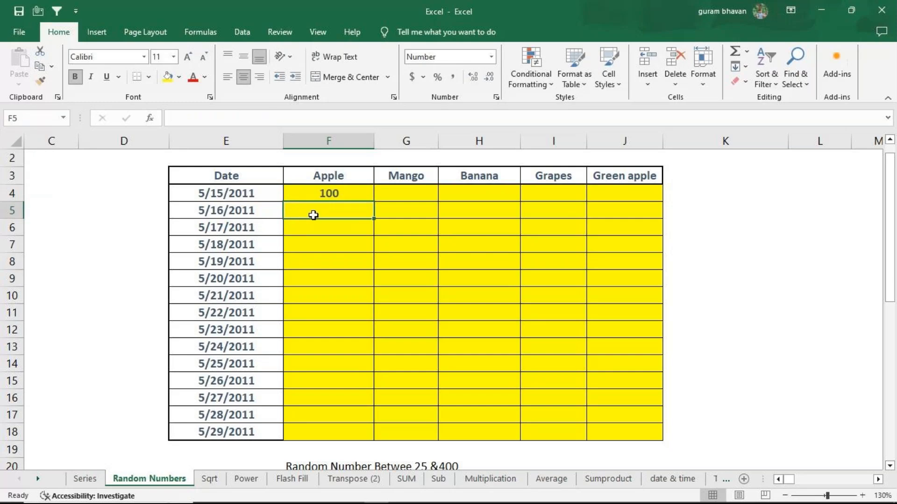
Fill the RANDBETWEEN(50,100) formula from F4 down to F18 and across to the Green apple column, covering F4:J18
click(327, 194)
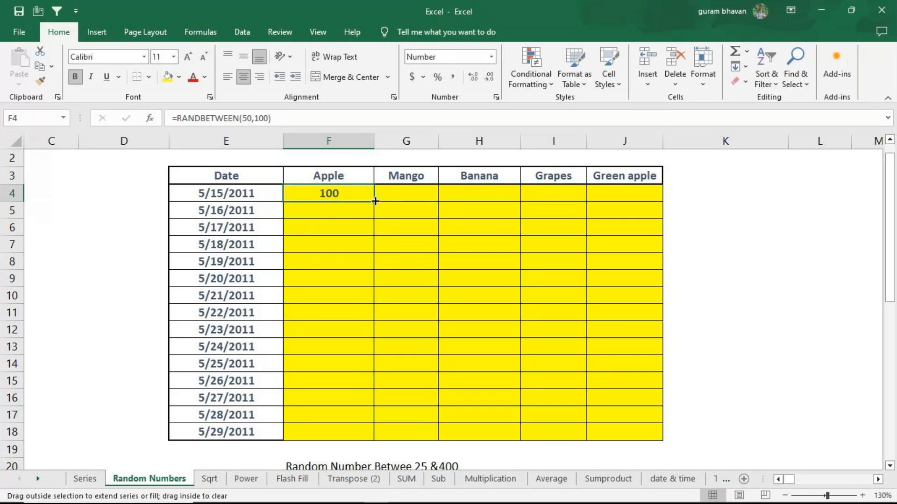
drag(375, 201, 376, 434)
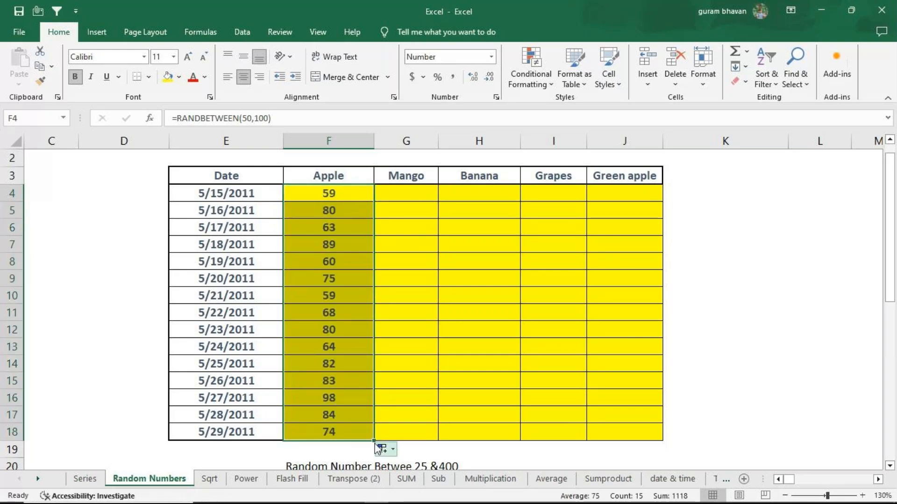
drag(373, 442, 656, 443)
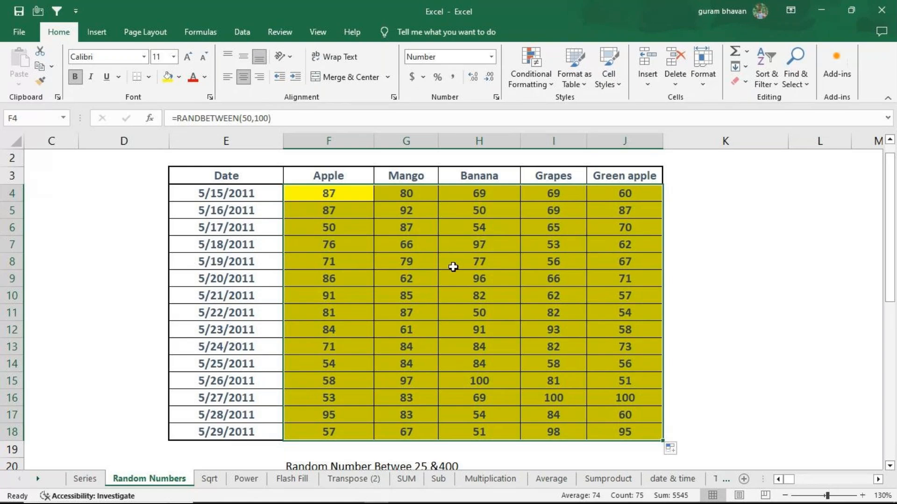
Look over the filled upper table and the empty "Random Number Betwee 25 &400" table below it
scroll(453, 267, up, 1)
scroll(460, 270, down, 2)
scroll(460, 270, down, 4)
scroll(411, 299, up, 1)
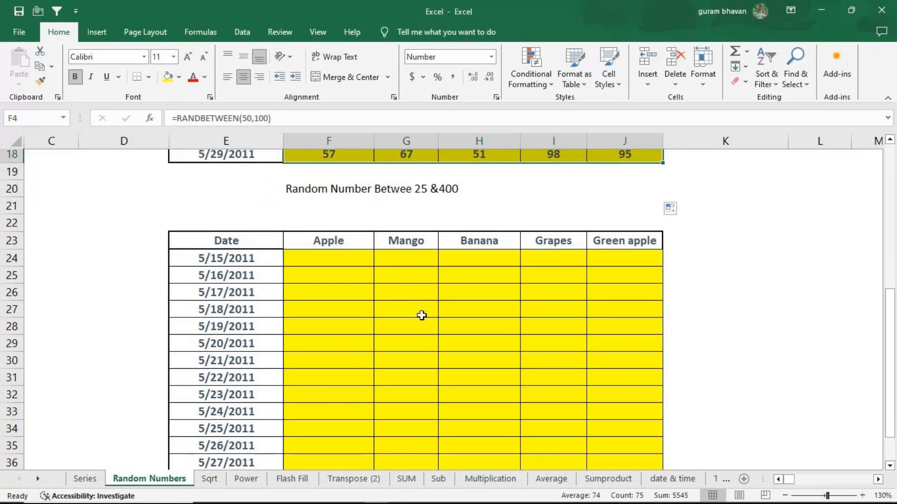
scroll(422, 316, up, 2)
scroll(421, 316, up, 2)
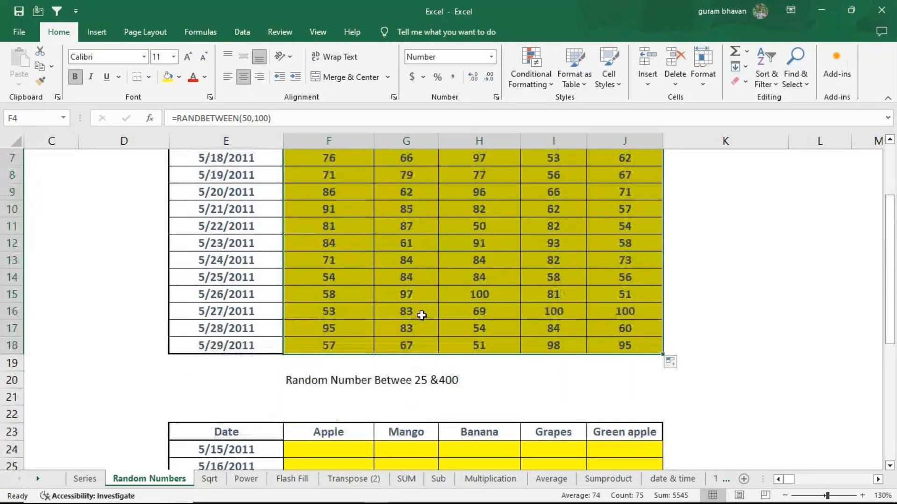
scroll(422, 316, up, 2)
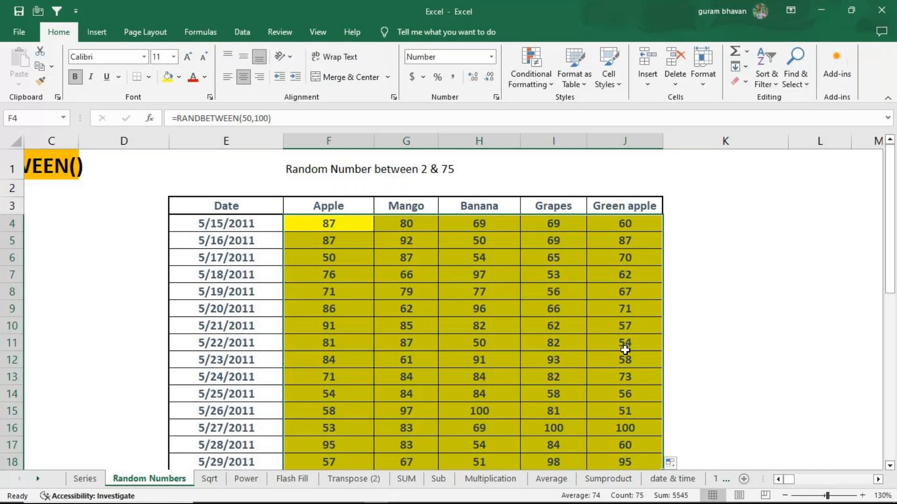
Open the RANDBETWEEN formula in F4 for inspection and compare the upper table with the empty one below
click(327, 223)
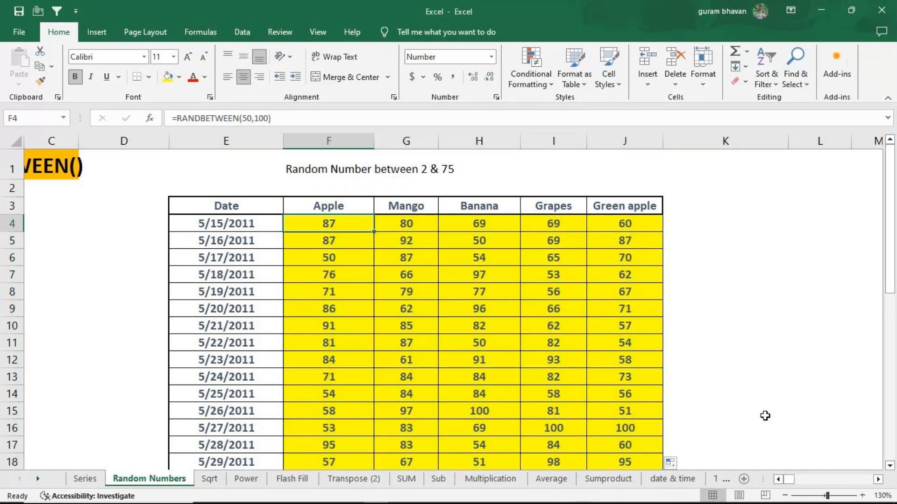
key(F2)
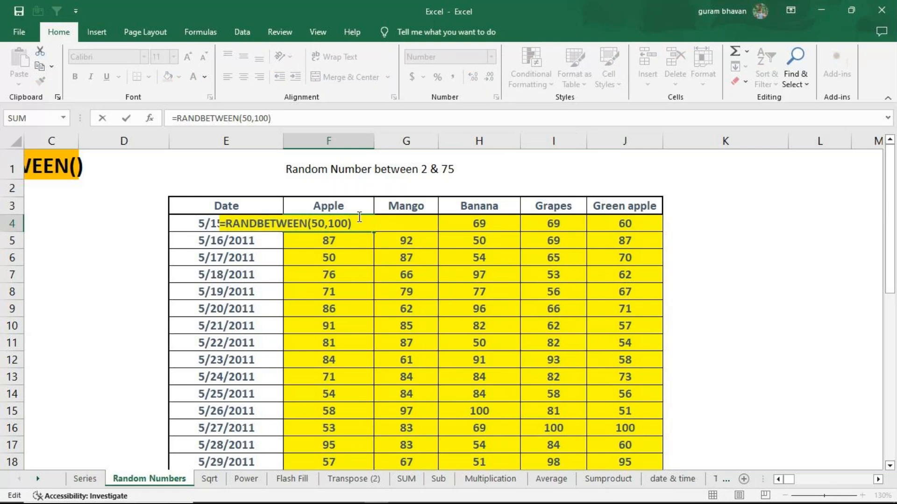
scroll(531, 308, down, 1)
scroll(532, 306, down, 6)
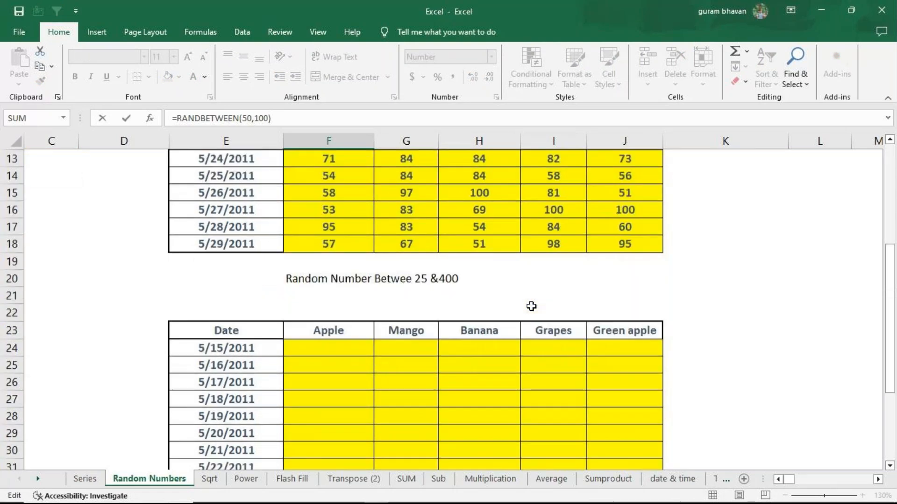
scroll(389, 280, up, 1)
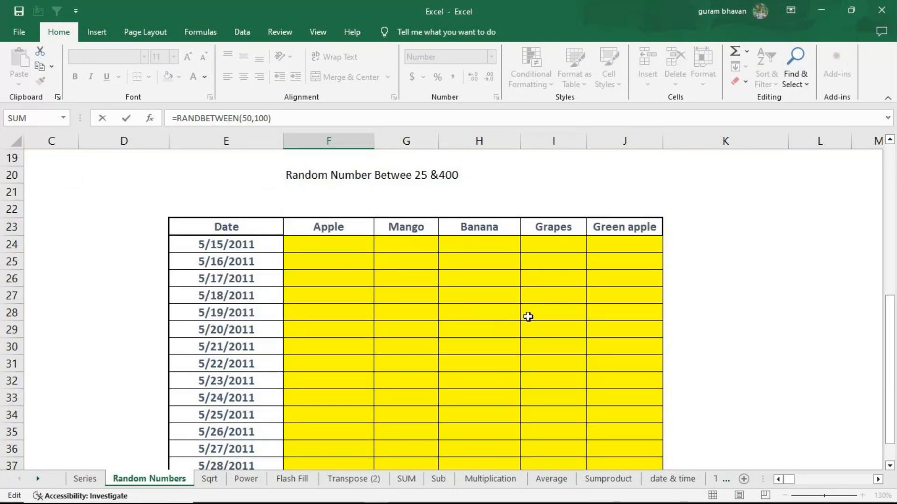
scroll(585, 360, up, 5)
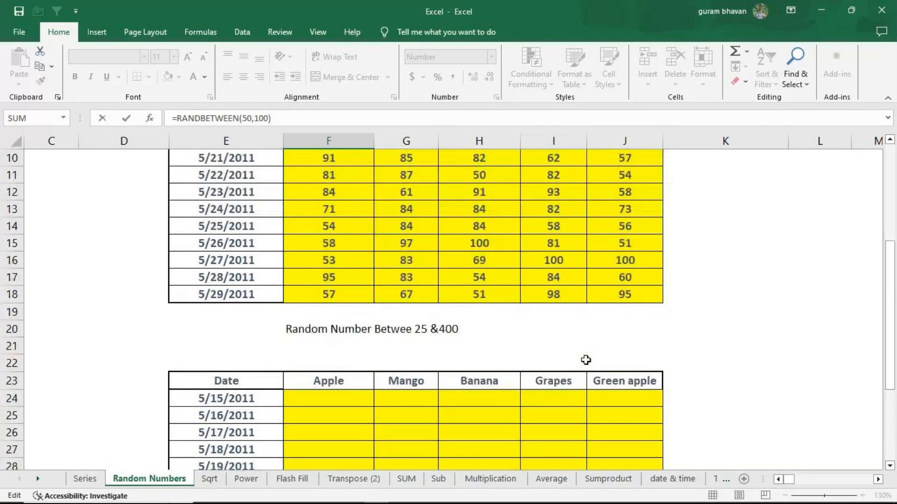
scroll(586, 360, up, 1)
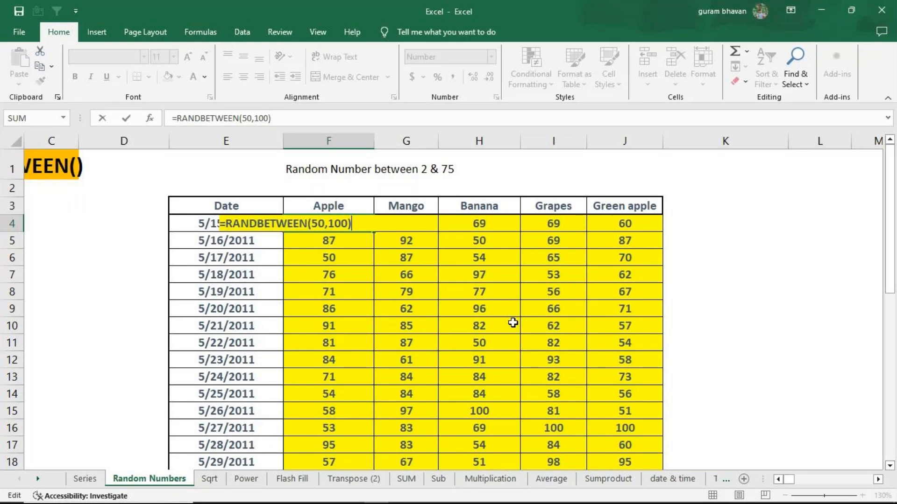
On the Sqrt sheet, enter =SQRT(E6) in F6 and fill the formula down to F8
key(Return)
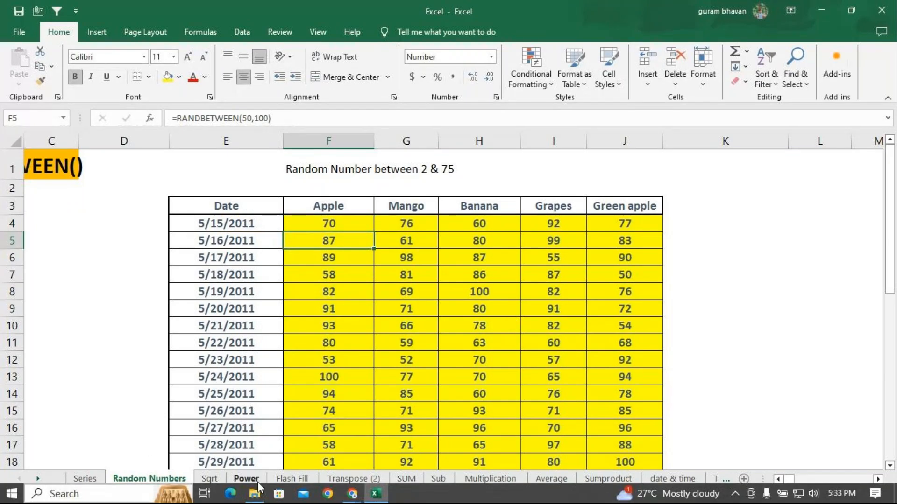
click(210, 479)
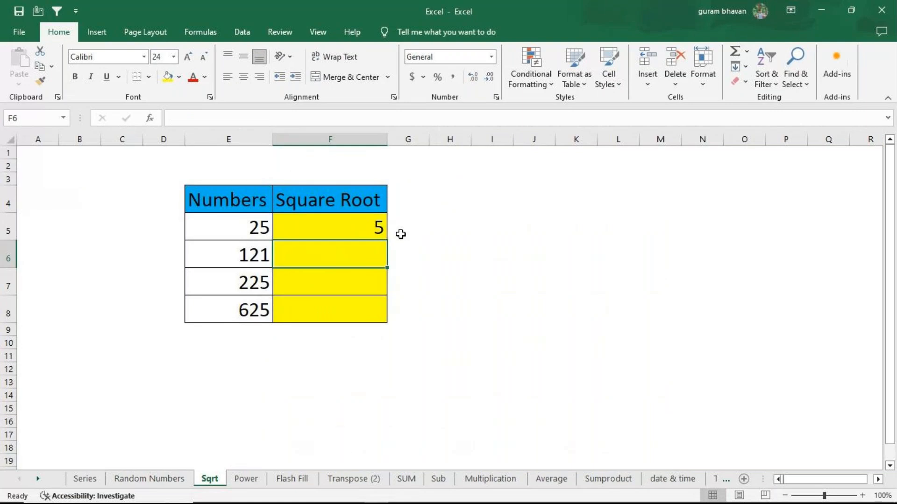
click(355, 234)
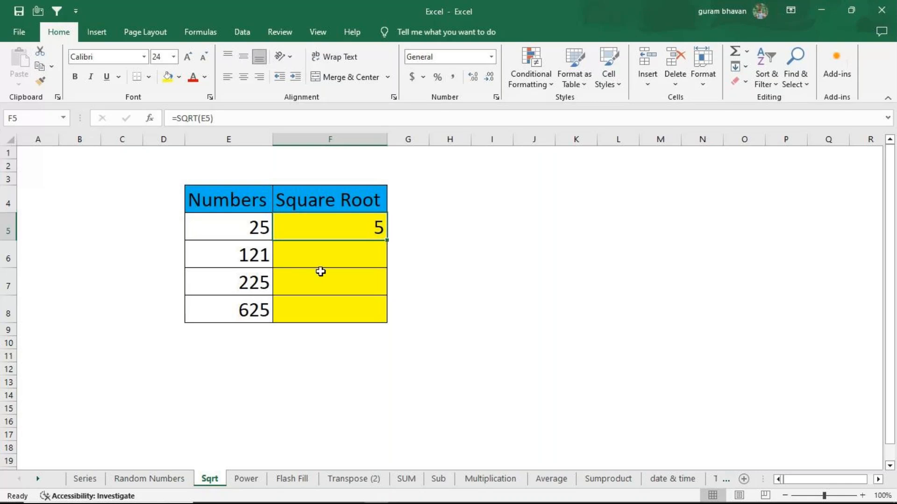
click(337, 256)
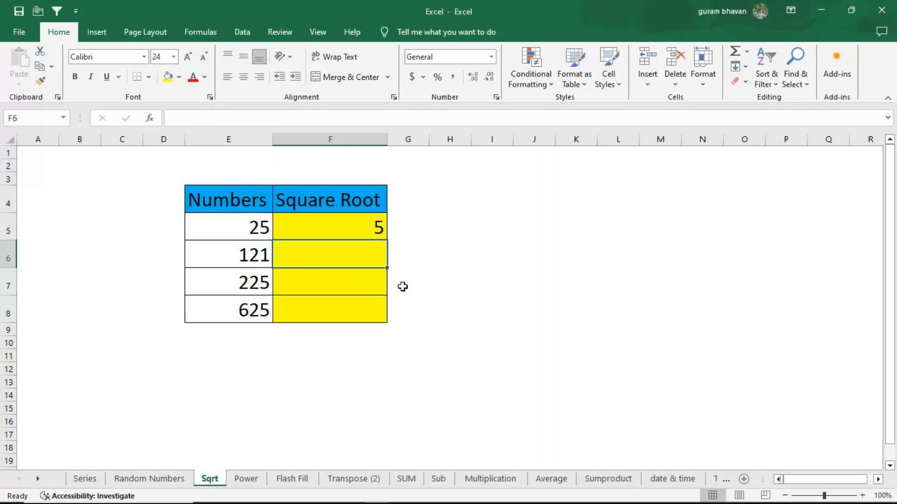
text(=sqrt)
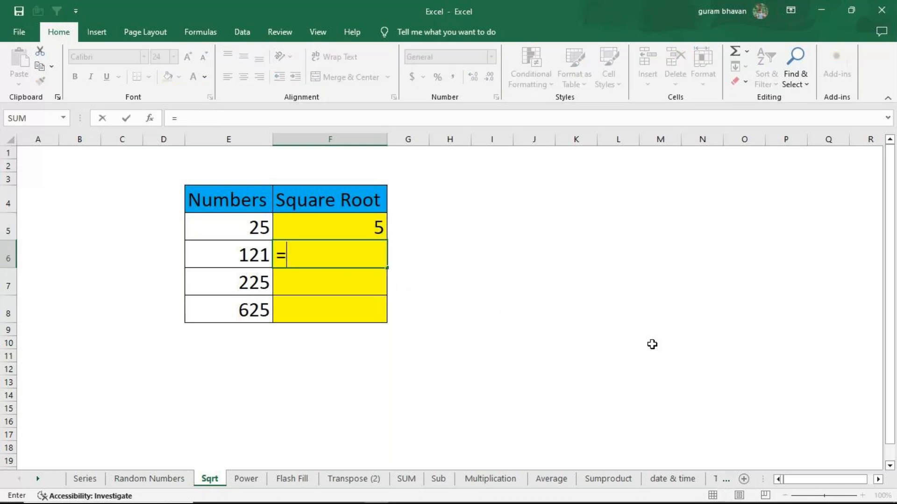
key(Tab)
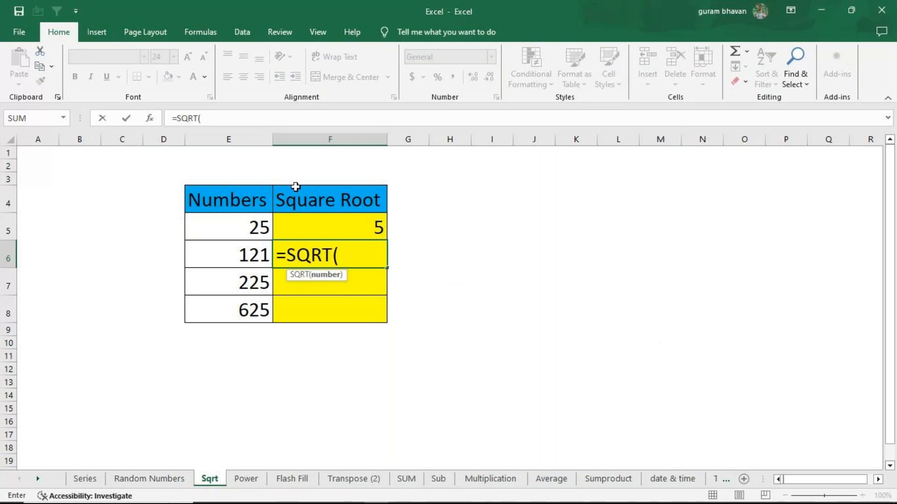
click(236, 267)
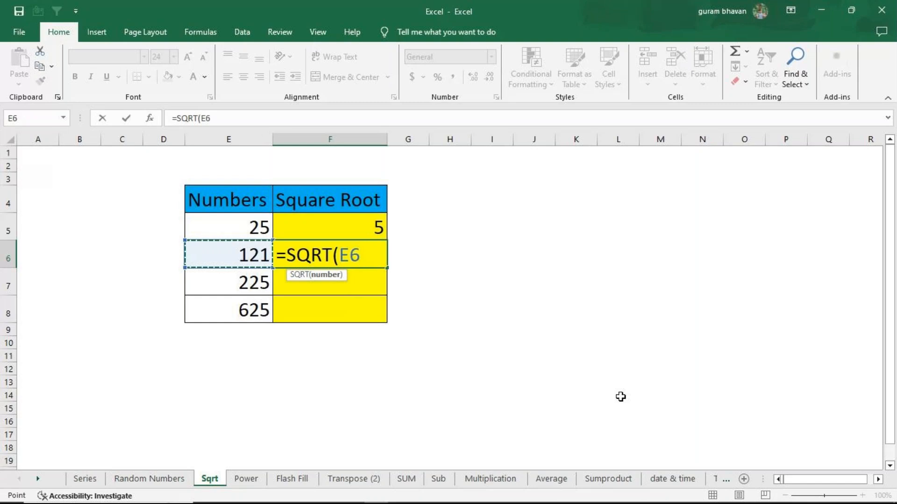
text())
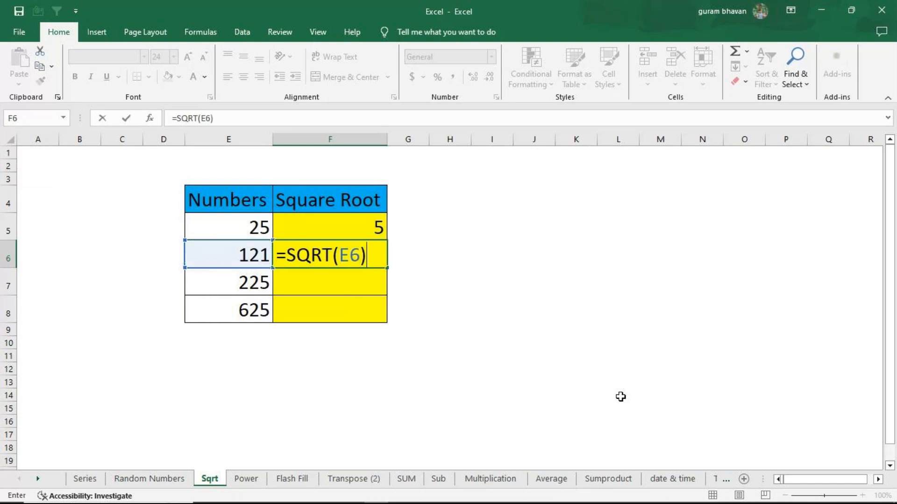
key(Return)
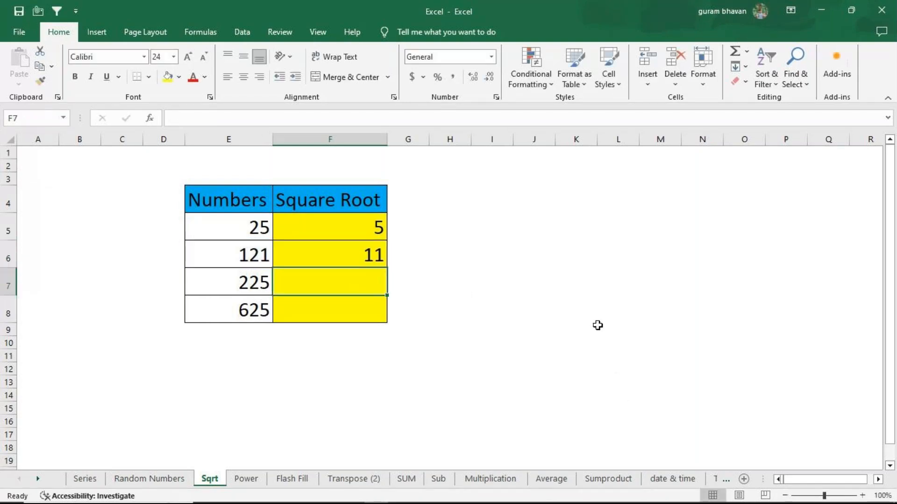
click(356, 258)
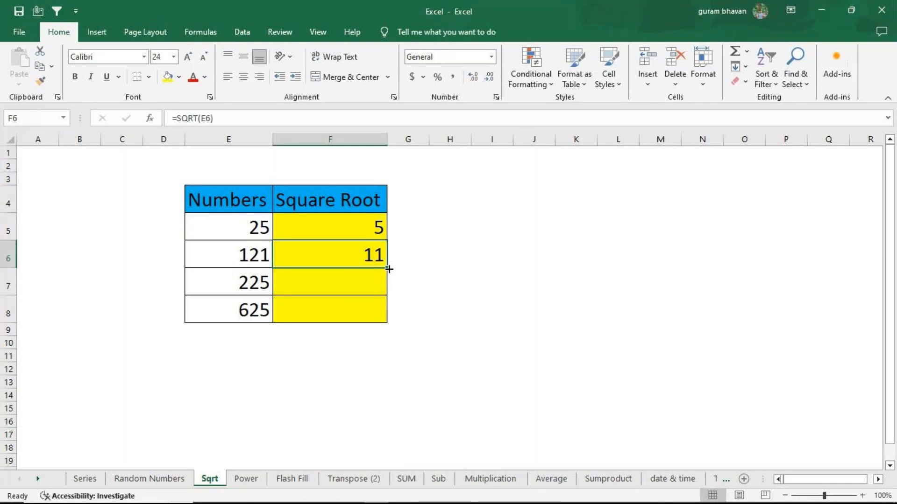
drag(389, 269, 386, 317)
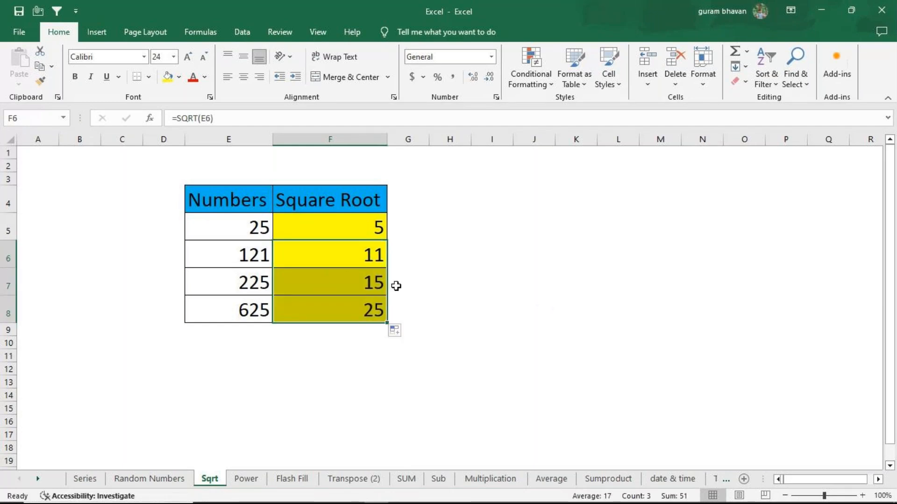
Widen column I to a little over twice its default width
click(497, 260)
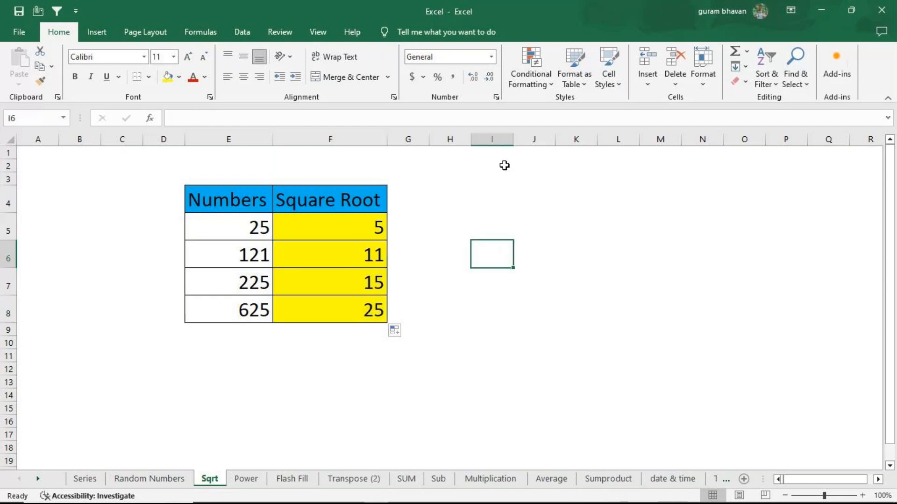
drag(513, 139, 570, 138)
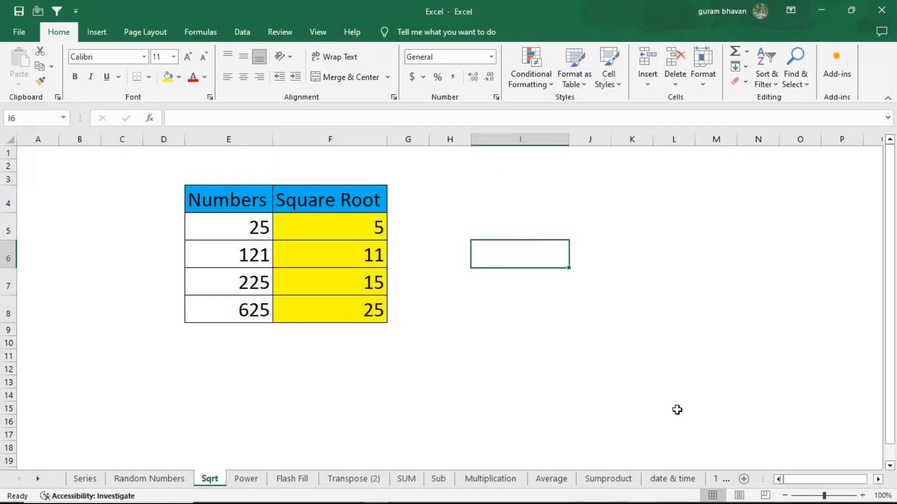
text(=s)
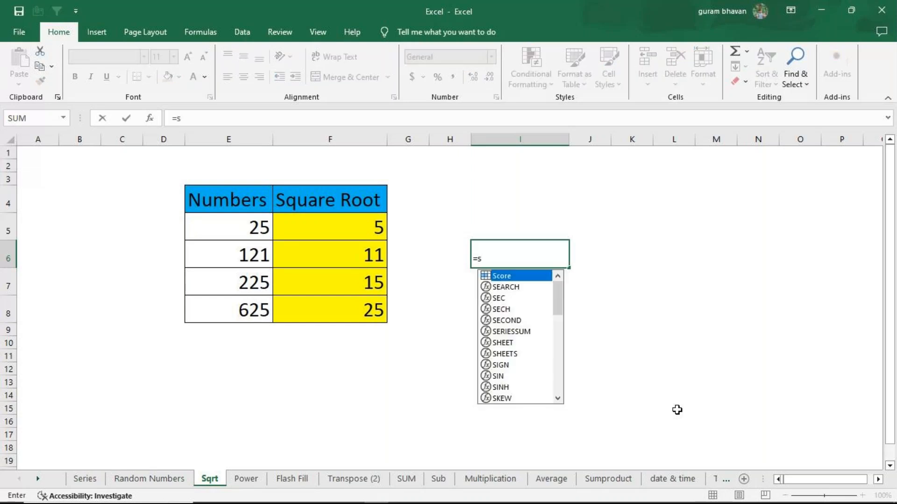
text(qrt)
key(Tab)
key(BackSpace)
key(Escape)
key(Return)
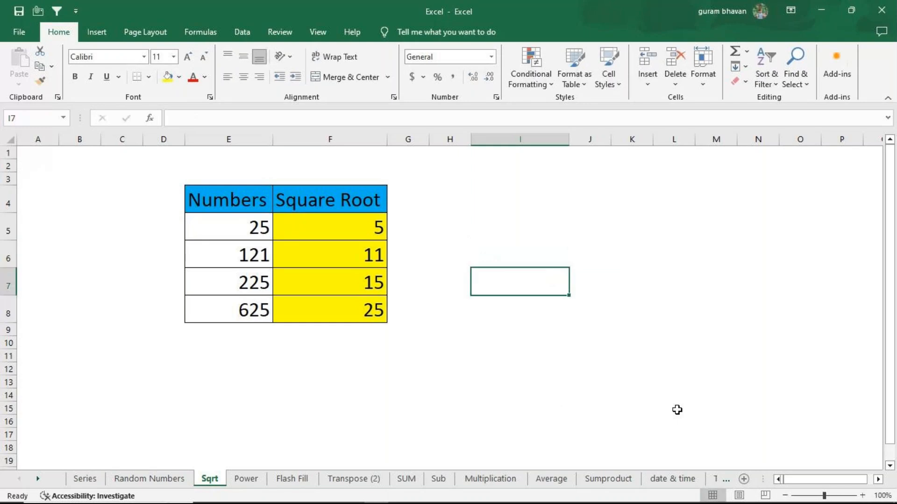
key(Up)
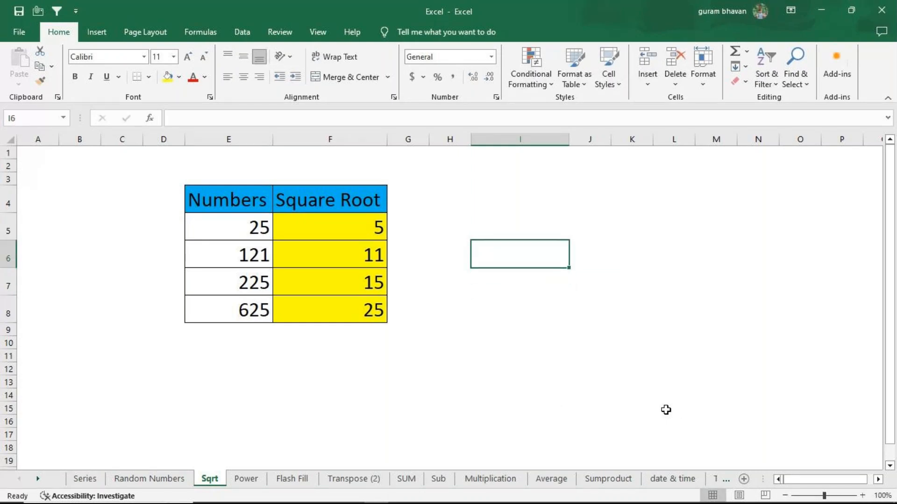
Increase the font size of cells I6:I7 to 20
drag(523, 259, 523, 282)
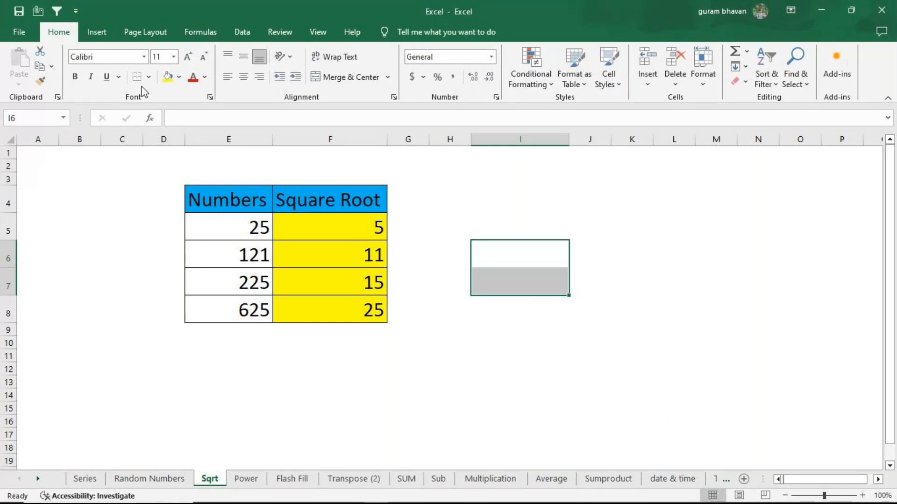
click(191, 60)
click(190, 59)
click(190, 59)
click(191, 59)
click(190, 60)
Enter =SQRT(500) in I6 to compute the square root of a number given directly
click(519, 250)
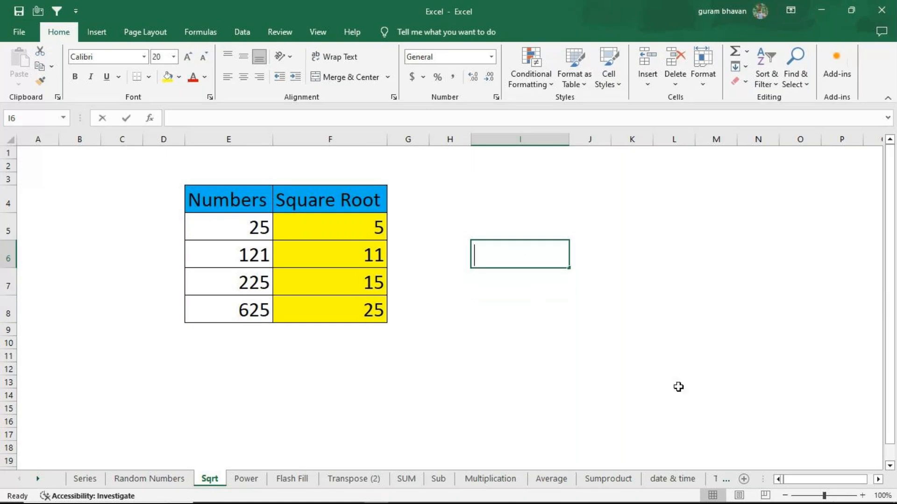
text(=sqrt)
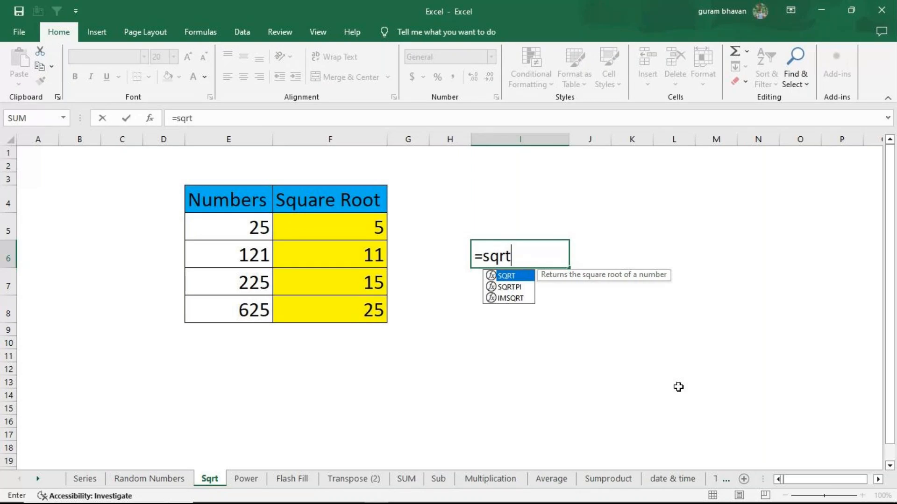
key(Tab)
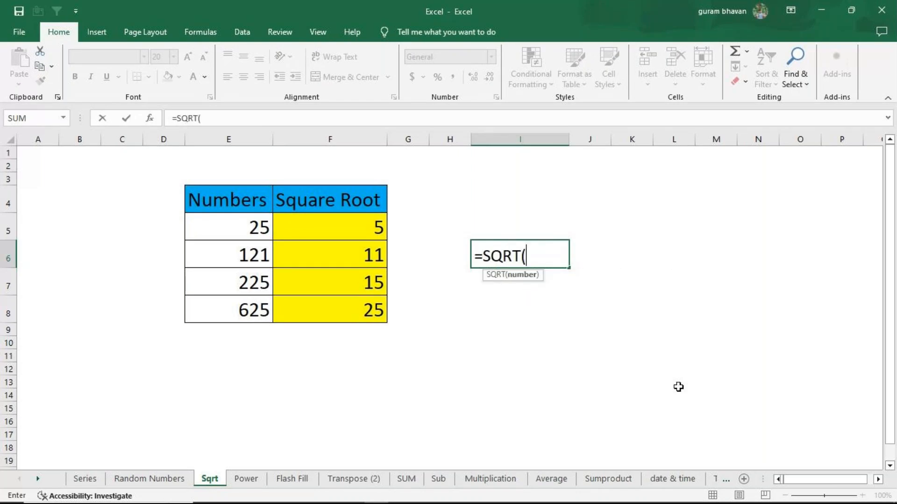
text(500)
key(Return)
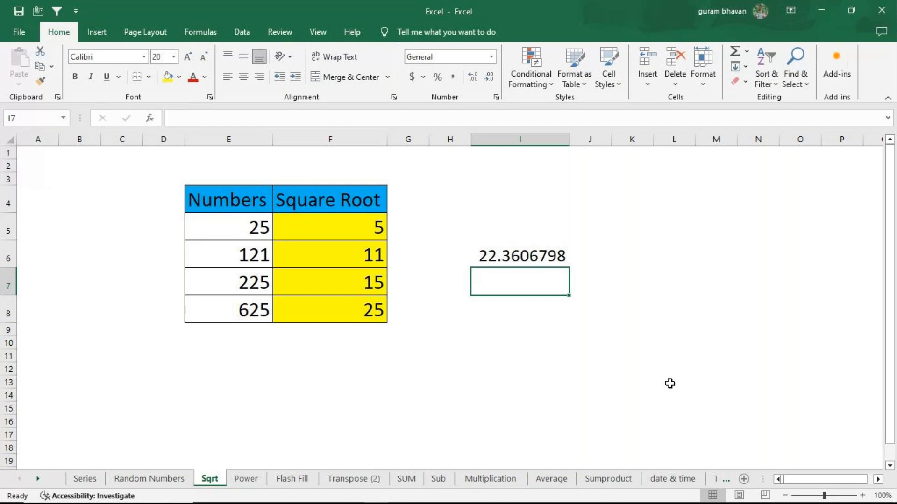
Enter =SQRT(E8) in I7 to compute the square root of the last number in the table
mouse_move(639, 503)
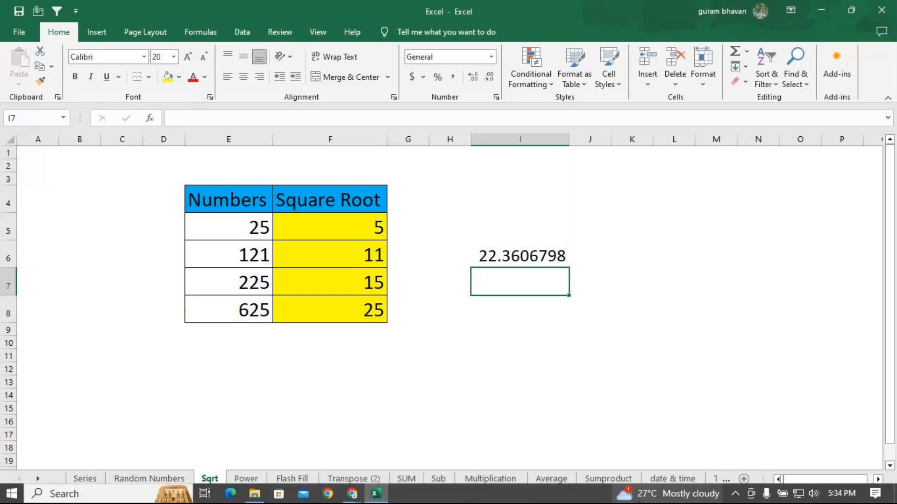
text(=sqrt)
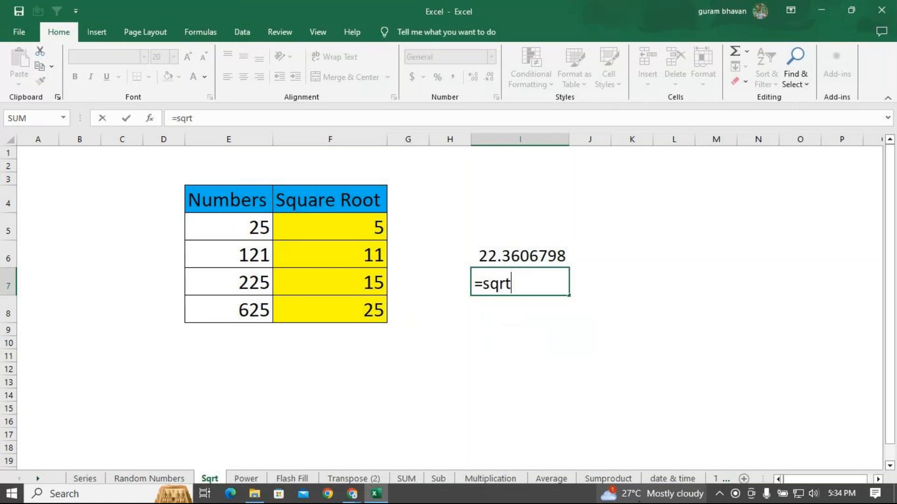
key(Tab)
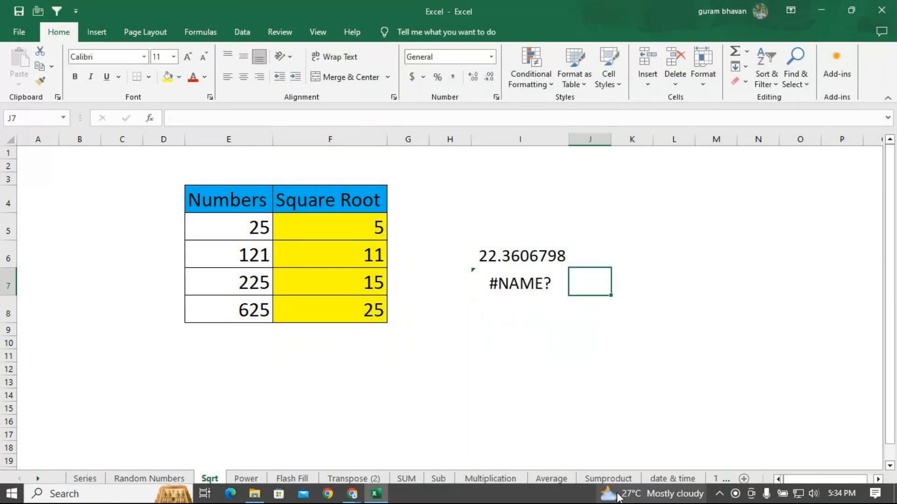
click(519, 283)
double_click(519, 282)
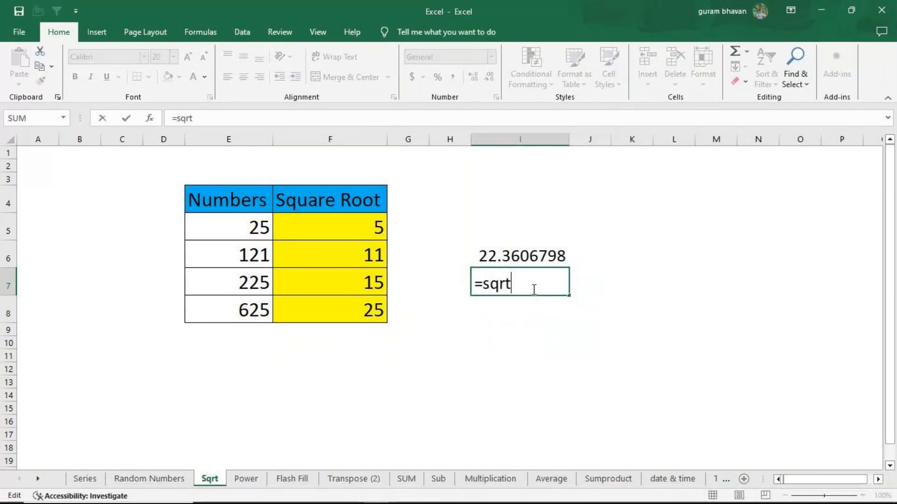
text(()
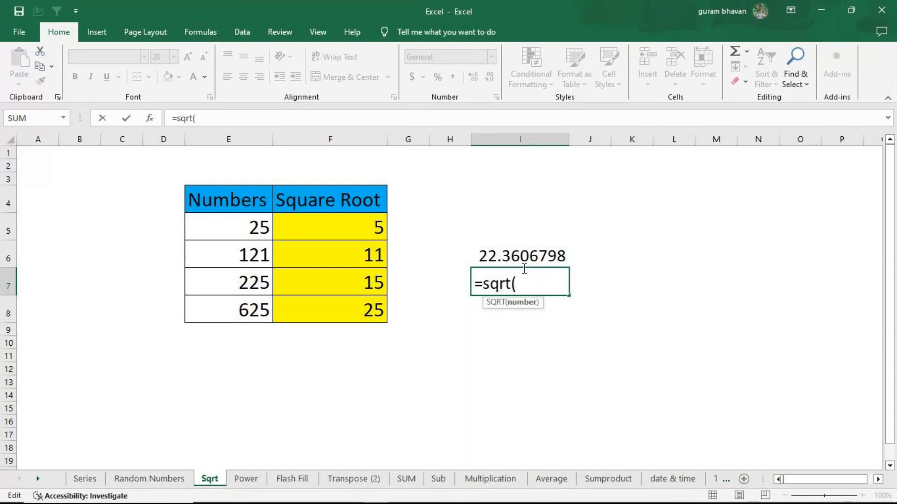
click(258, 314)
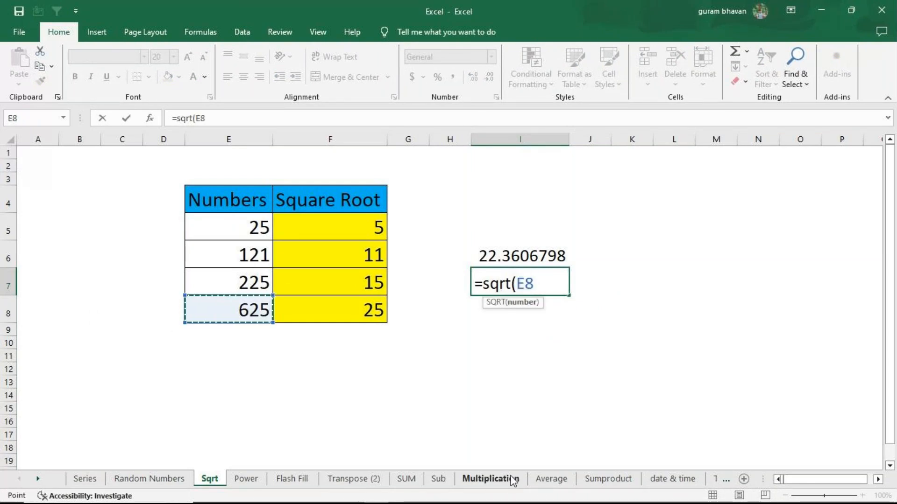
text())
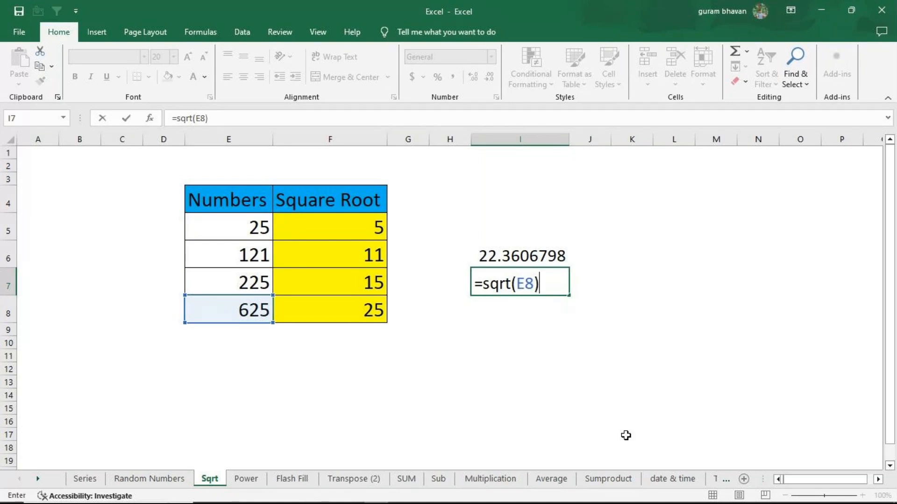
key(Return)
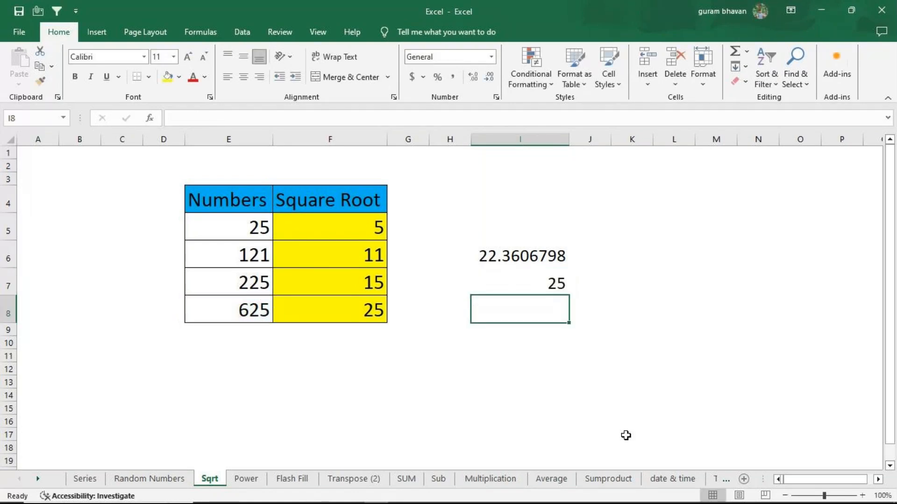
Open the SQRT formulas in I6 and I7 to compare the direct number with the cell reference
click(500, 258)
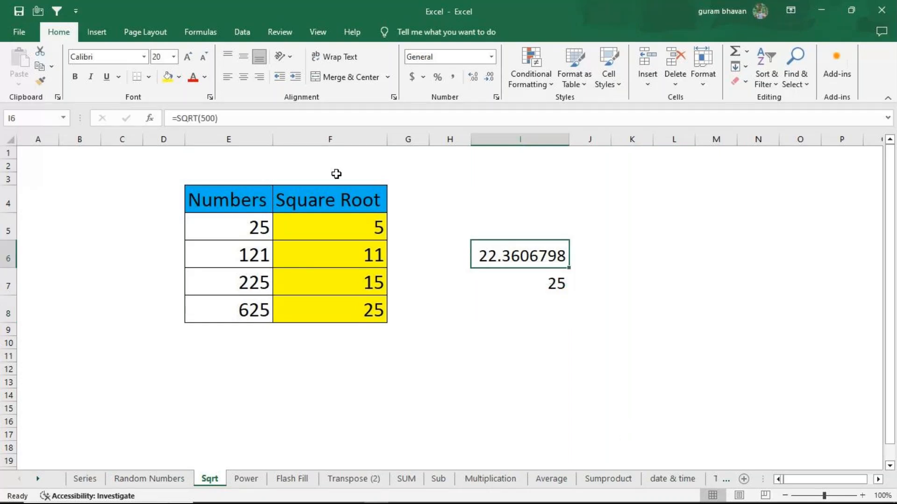
key(F2)
key(Return)
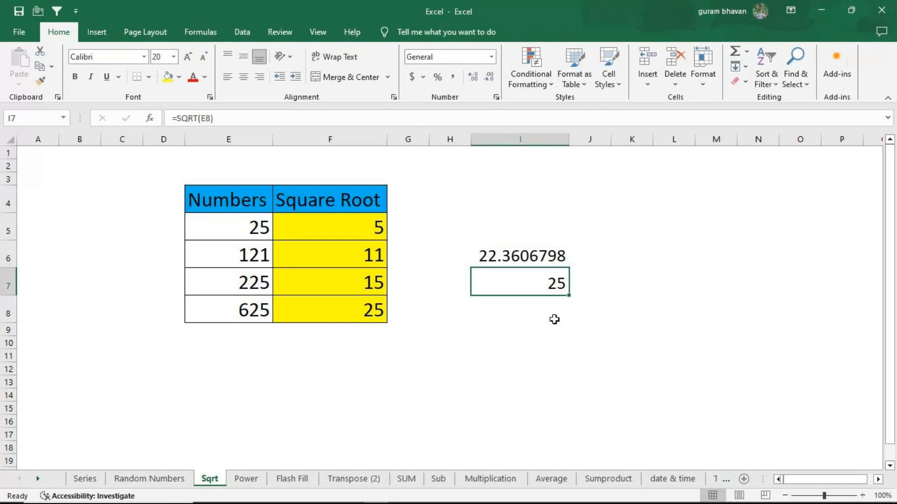
key(F2)
key(Return)
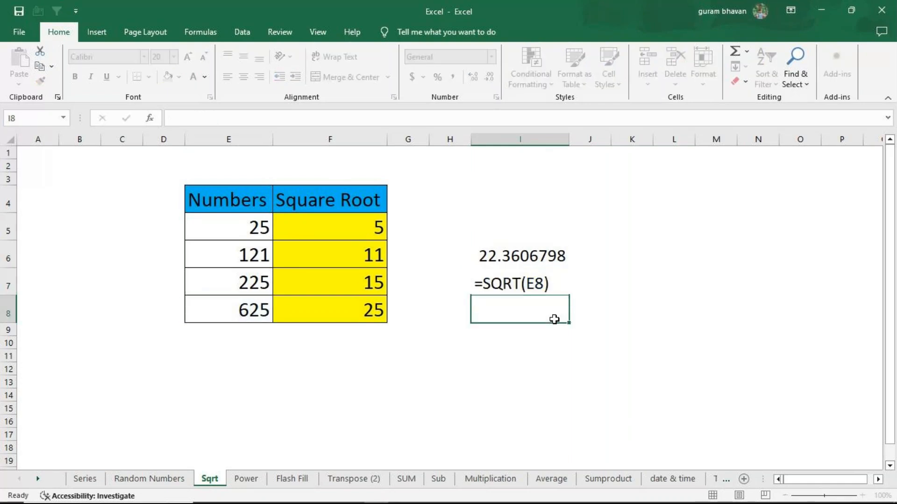
Clear the two example formulas from I6:I7 and select F5, the first square root cell
mouse_move(539, 260)
mouse_down()
mouse_move(524, 282)
mouse_move(540, 290)
mouse_up()
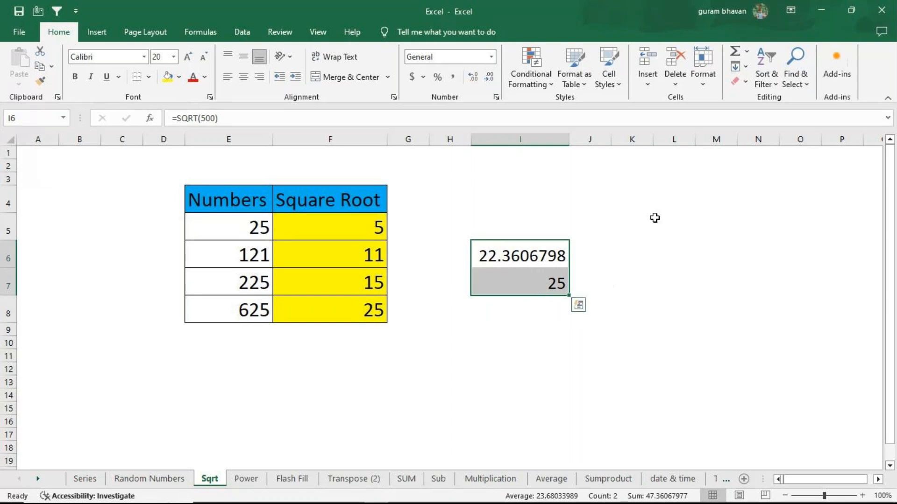
key(Delete)
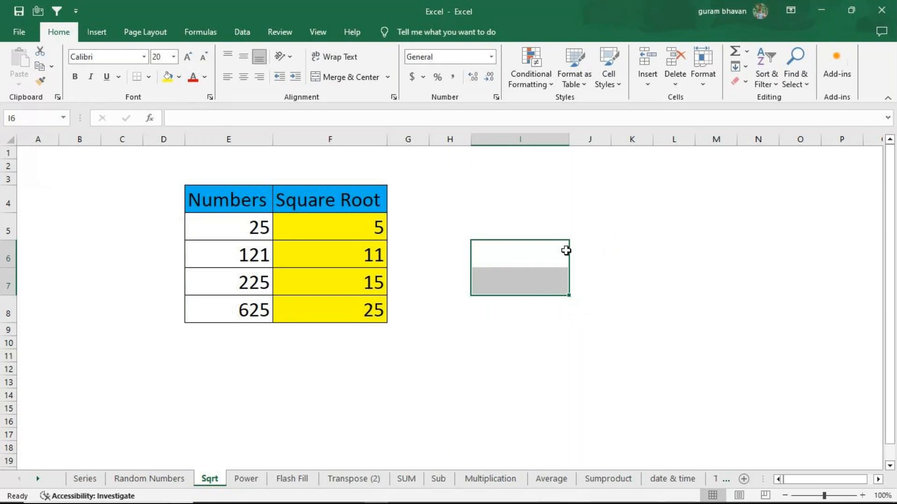
click(354, 237)
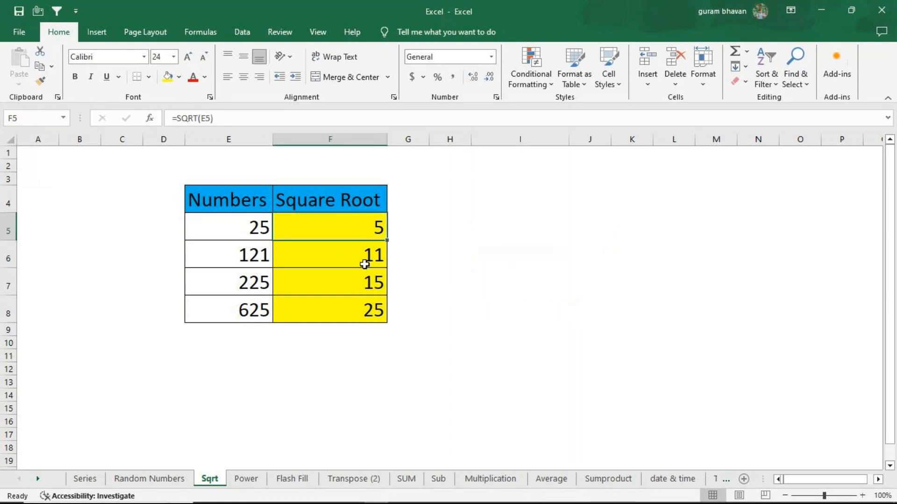
Replace the cell reference in F5's square root formula with the direct number, making it =SQRT(25)
click(364, 263)
click(362, 235)
double_click(363, 233)
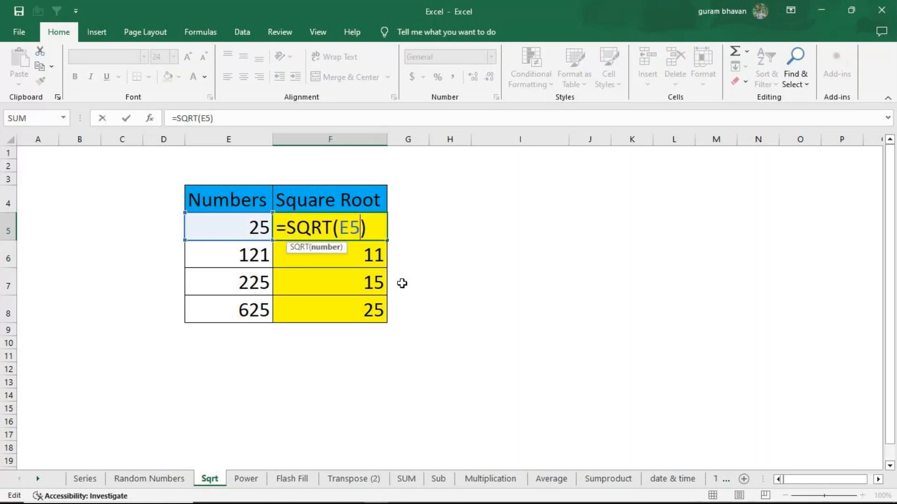
key(BackSpace)
key(BackSpace)
text(25)
key(Return)
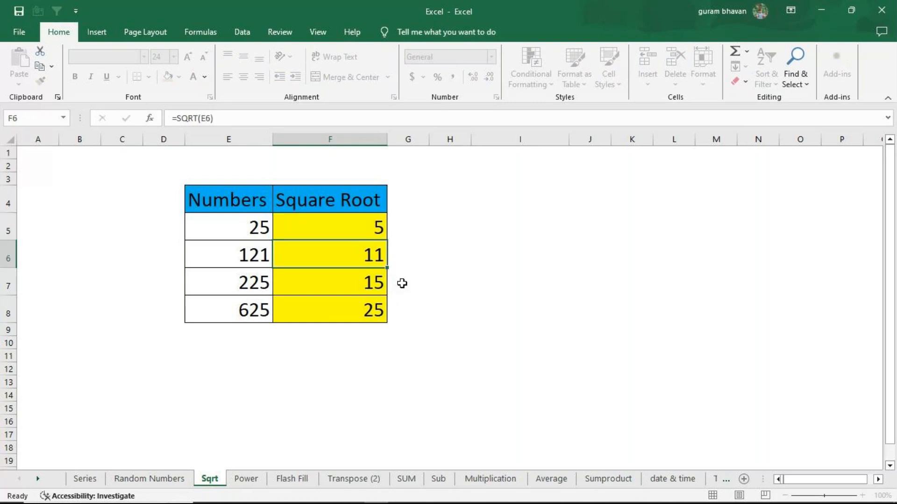
Clear the square roots in F7:F8 and briefly show the sheet's formulas to compare the direct number with the cell reference
drag(348, 282, 355, 308)
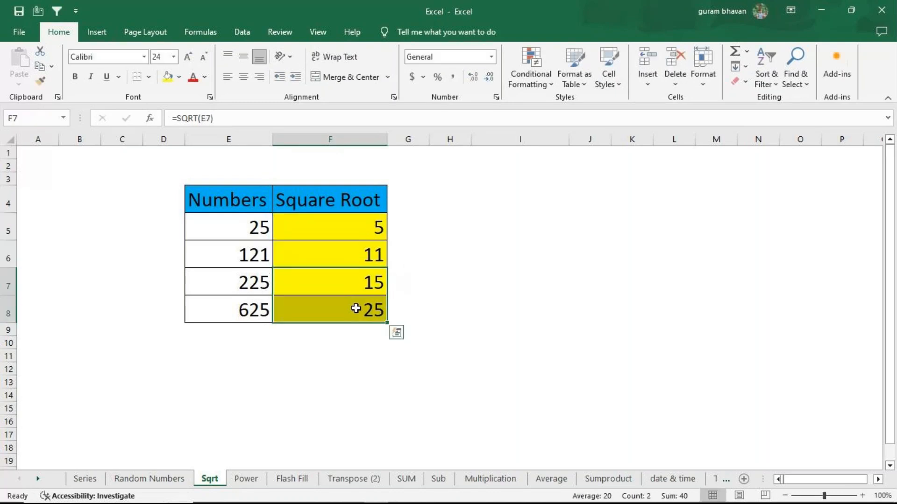
key(Delete)
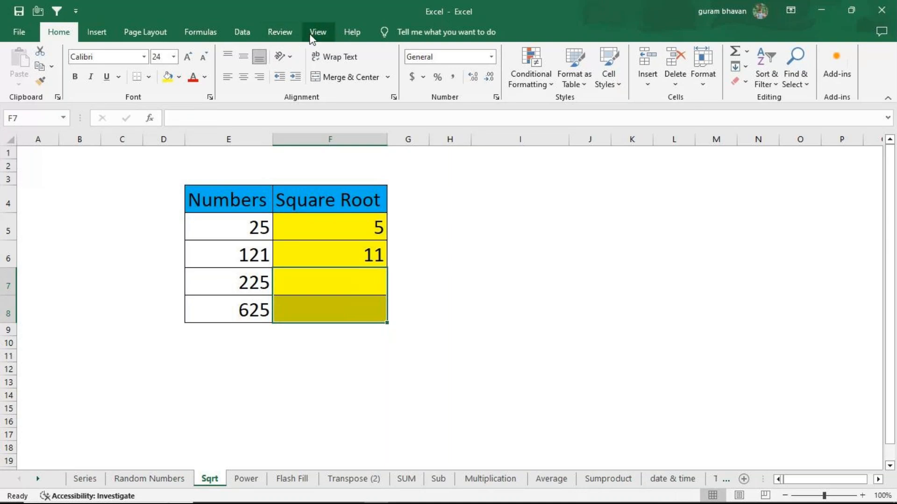
click(184, 28)
click(631, 52)
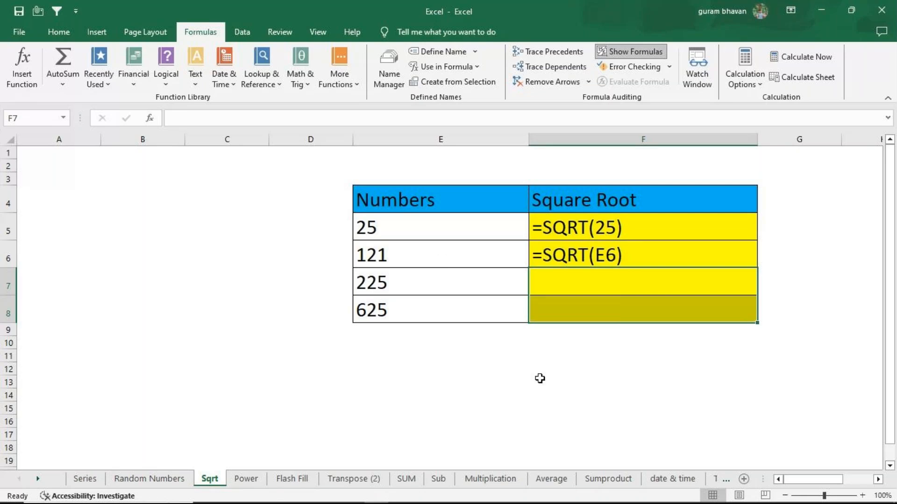
click(634, 52)
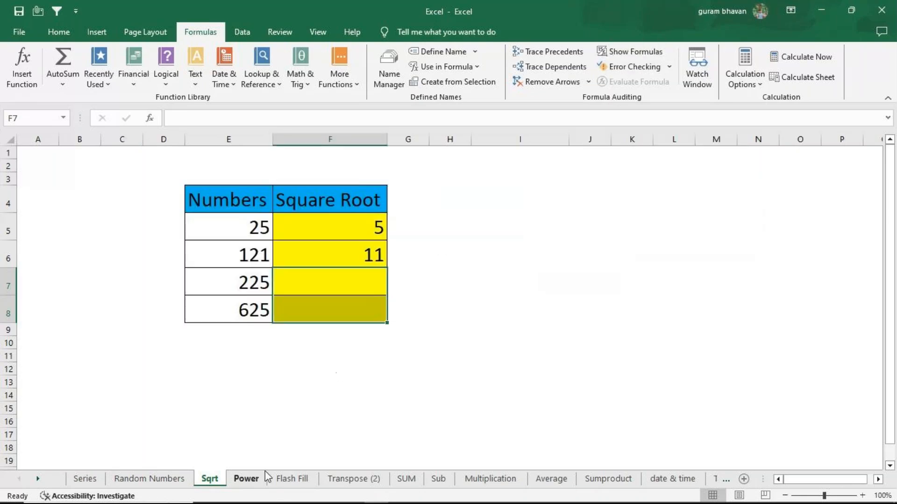
On the Power sheet, enter =9^6 in D10 and widen column D slightly to fit the result
click(253, 482)
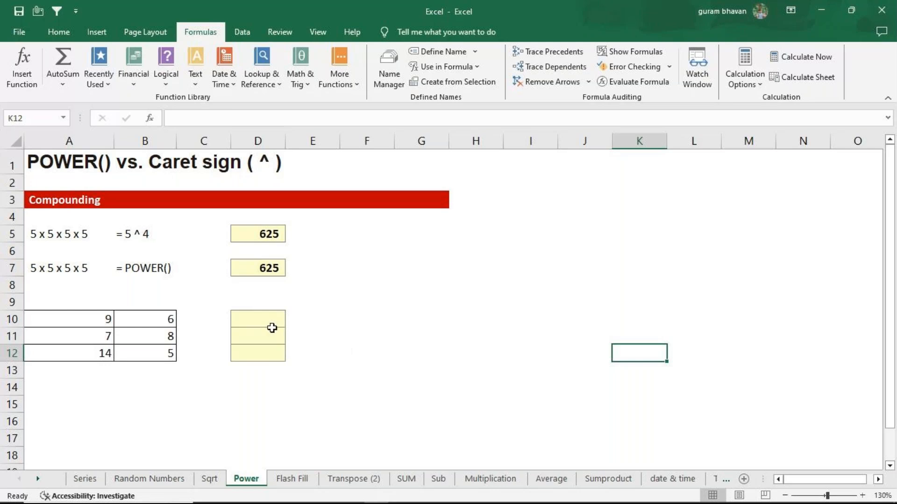
click(258, 321)
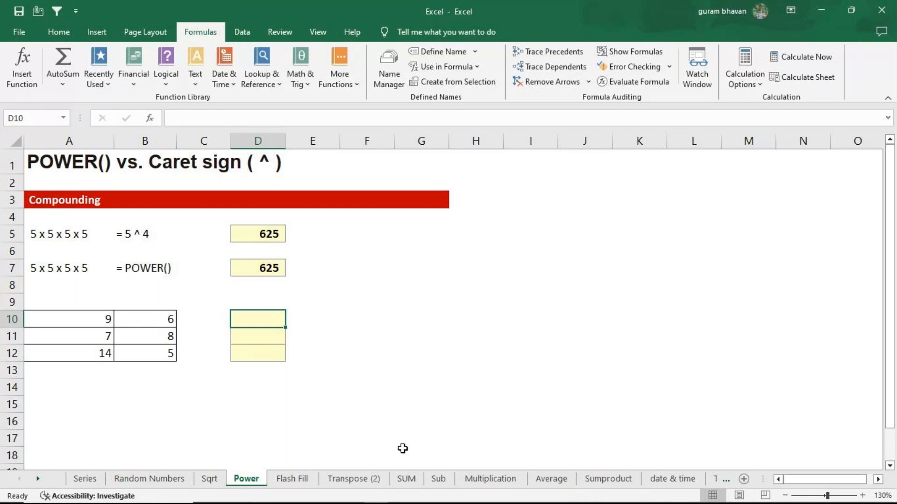
text(=)
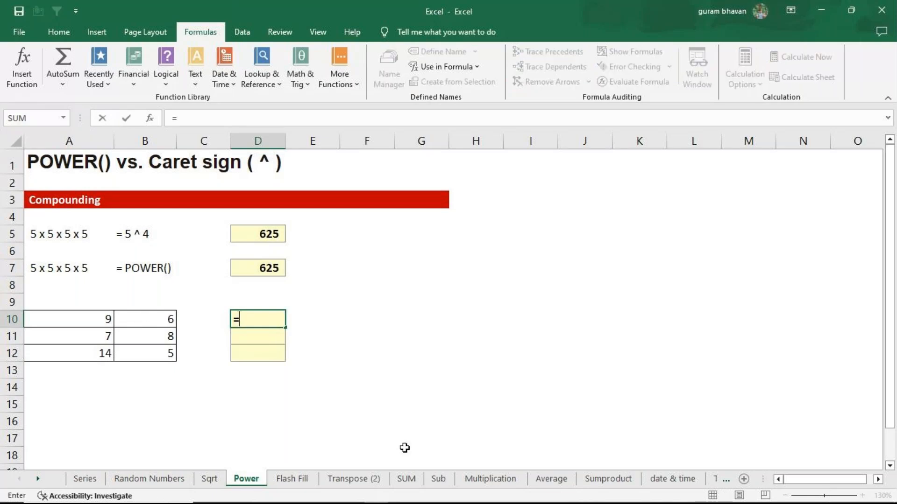
text(9)
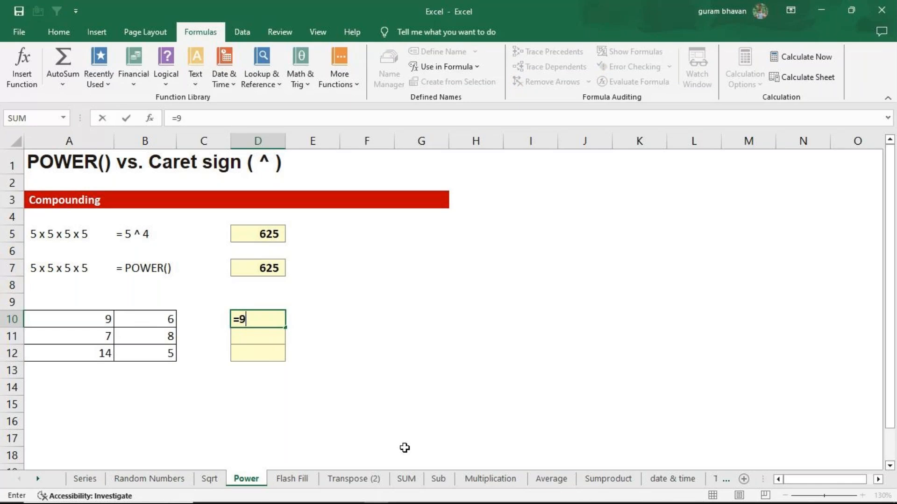
text(^6)
key(Return)
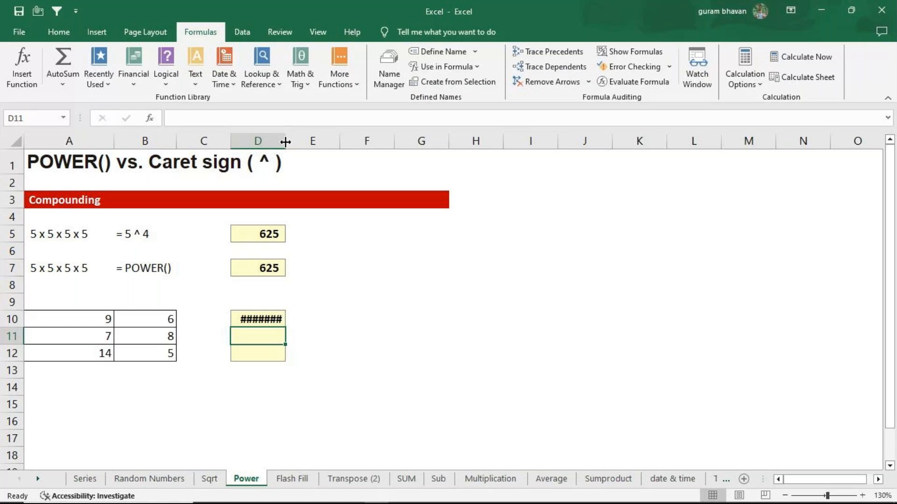
drag(286, 141, 287, 142)
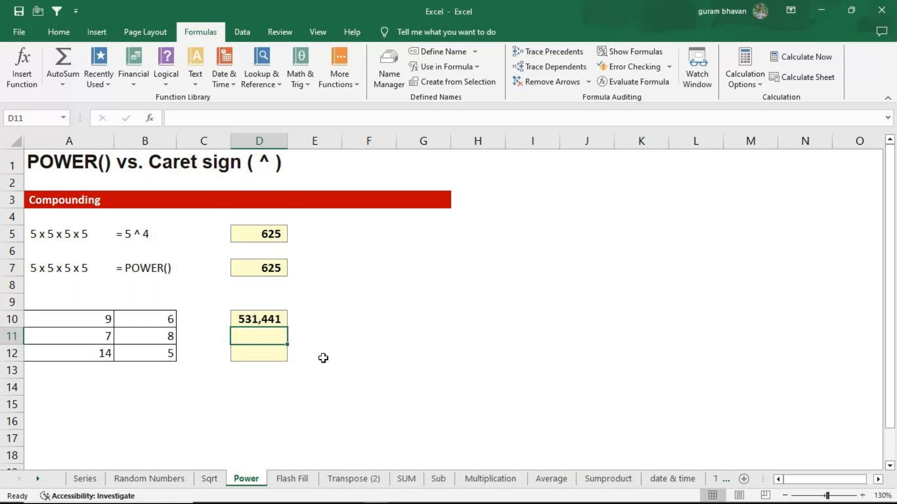
Enter =POWER(A11,B11) in D11 and autofit column D to its contents
text(=power)
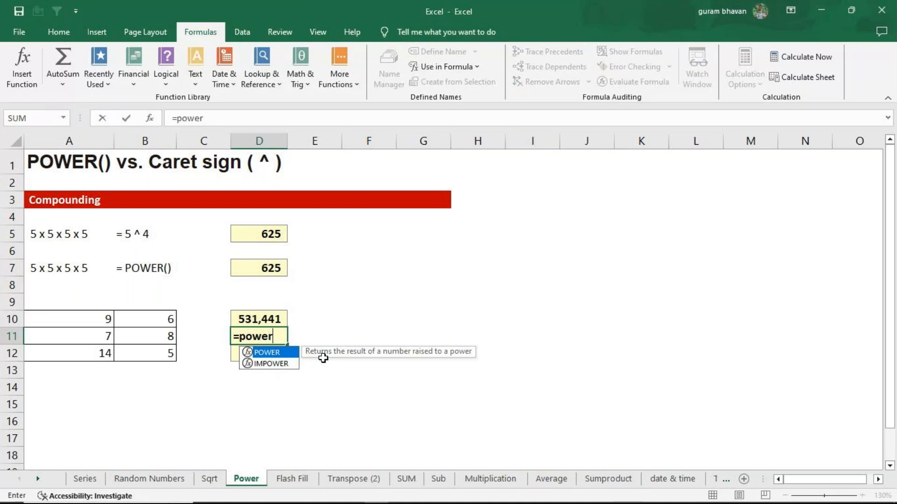
key(Tab)
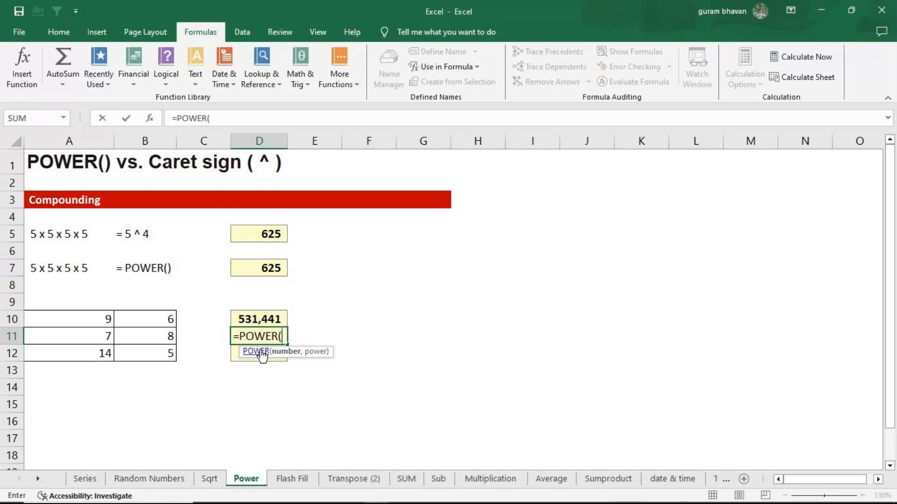
click(91, 338)
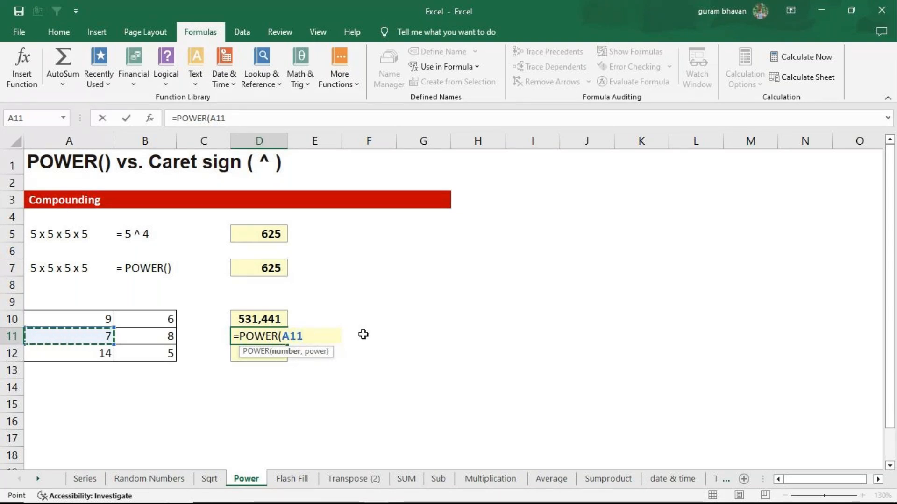
text(,)
click(133, 336)
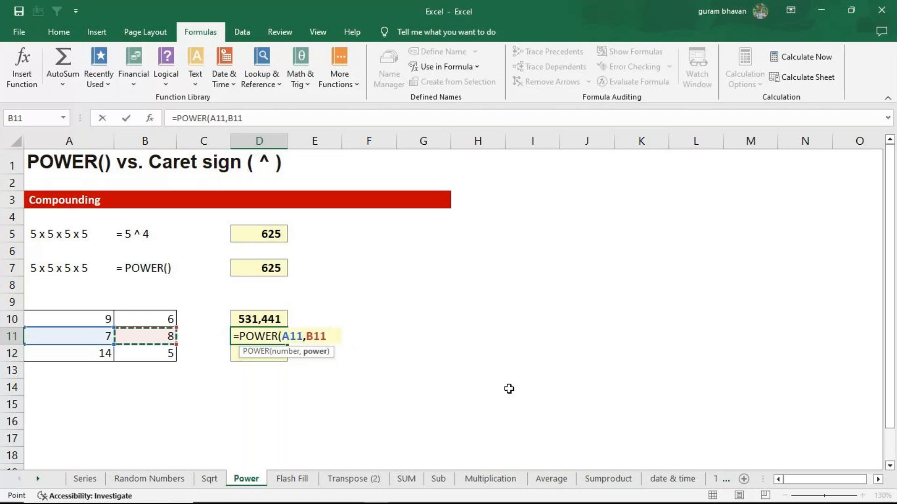
text())
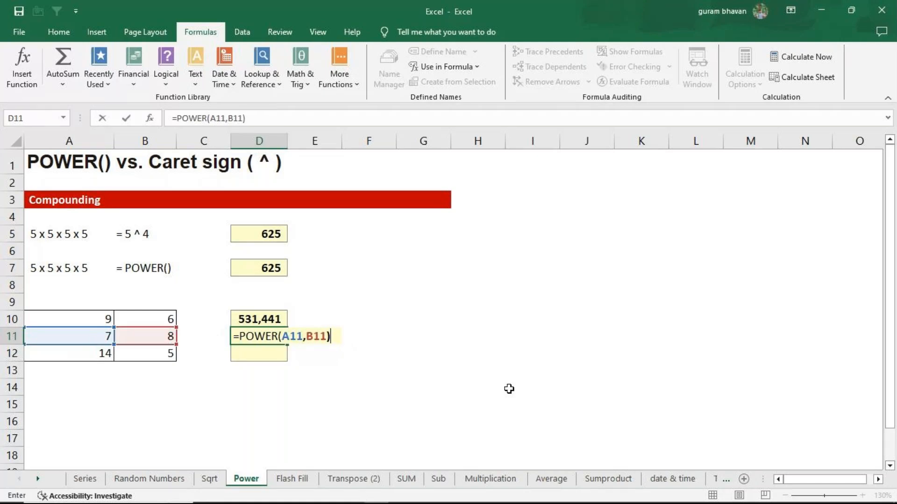
key(Return)
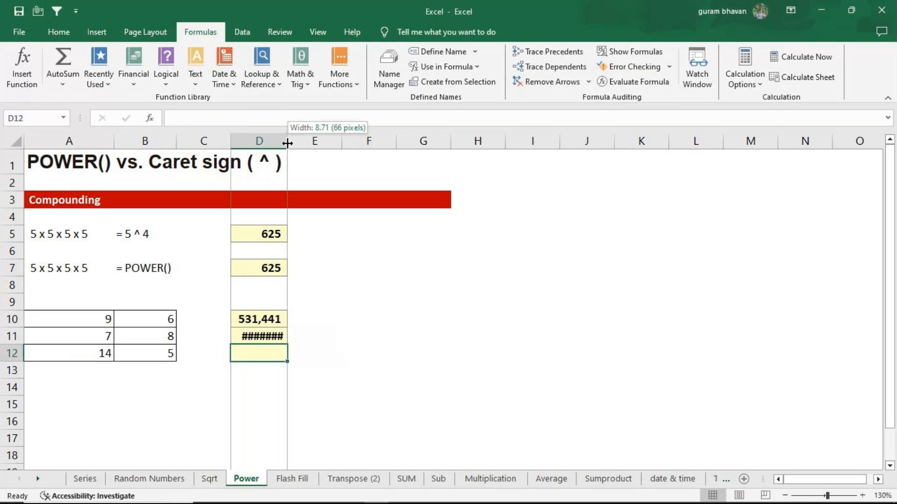
double_click(287, 143)
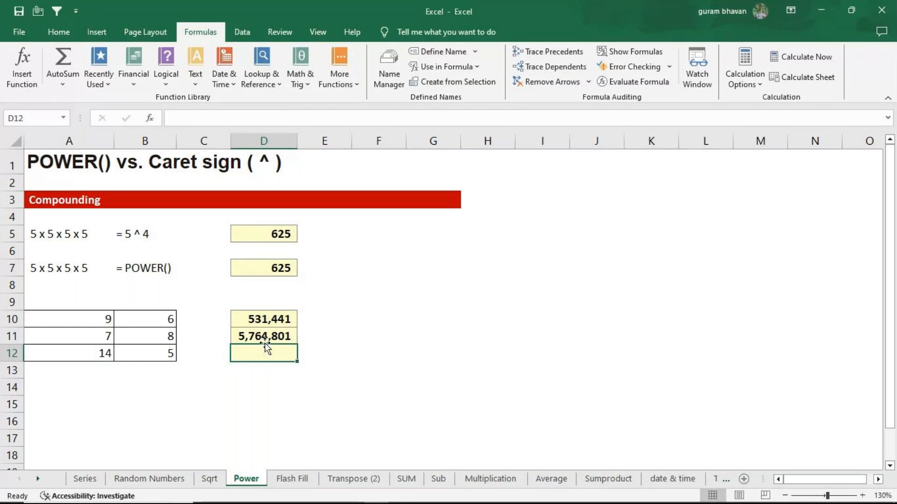
Show the Power sheet's formulas and select D10:D12 to compare the caret and POWER versions
click(651, 53)
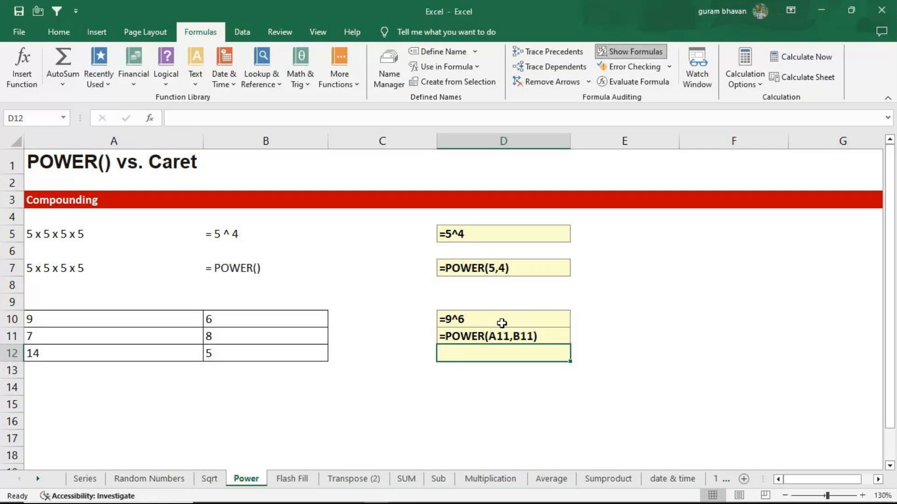
drag(502, 320, 502, 353)
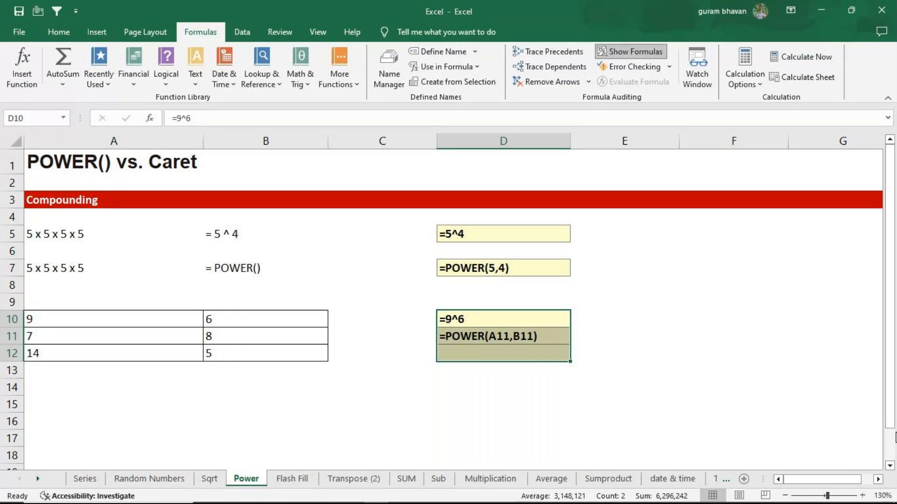
Hide the Power sheet's formulas and widen column A on the Flash Fill sheet to fit the product codes
click(653, 52)
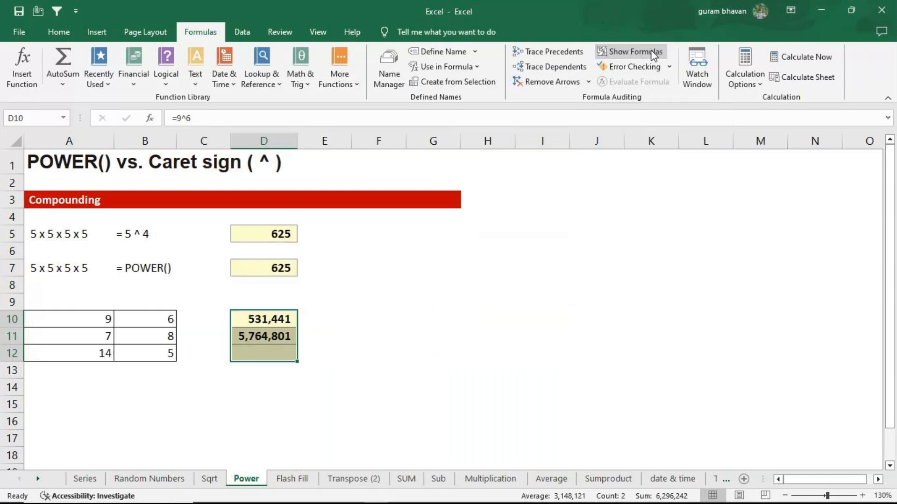
click(292, 478)
click(639, 324)
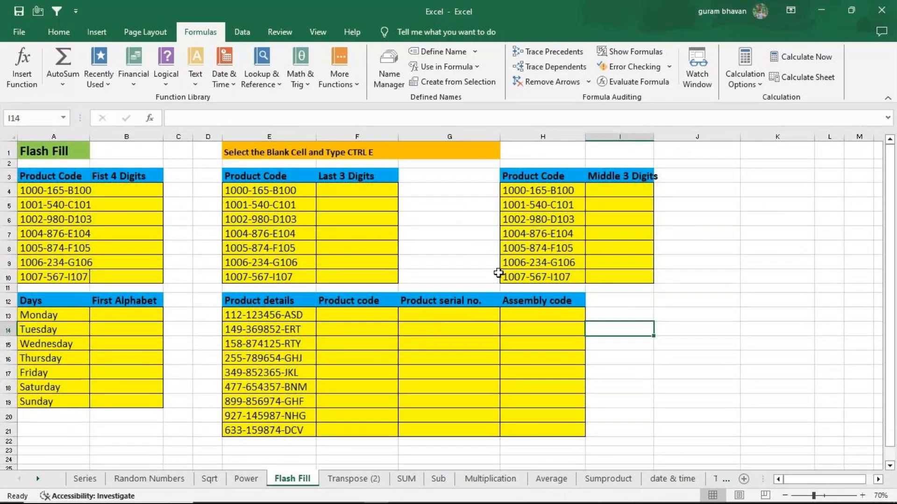
drag(90, 137, 108, 136)
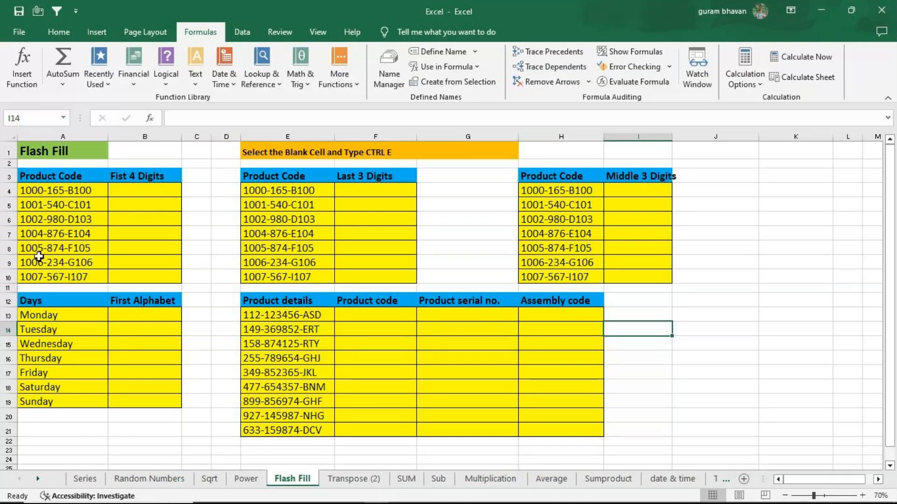
Enter 1000 in B4 and Flash Fill the first four digits of the product codes down to B10
click(128, 192)
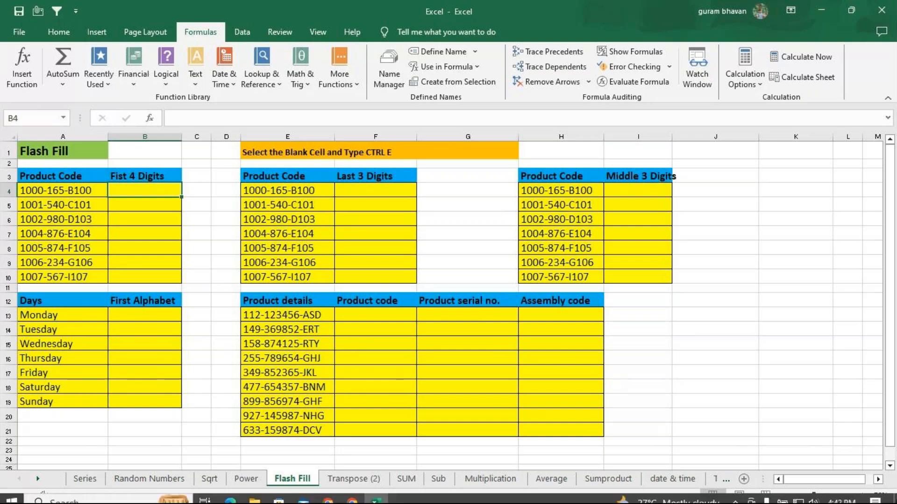
text(1)
key(super+d)
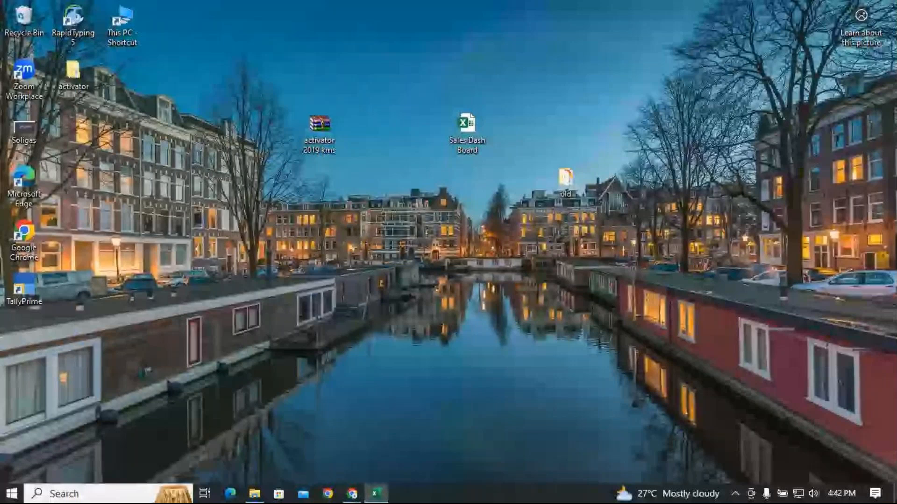
key(super+d)
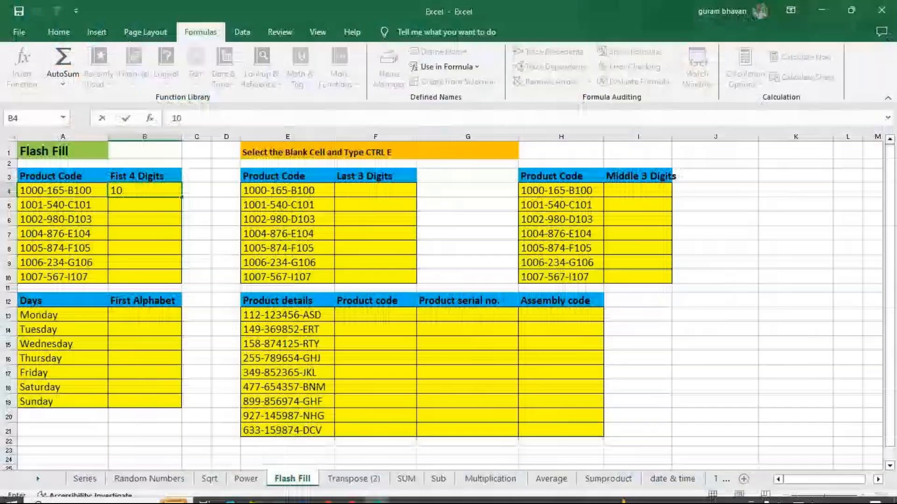
key(super+d)
key(super+d)
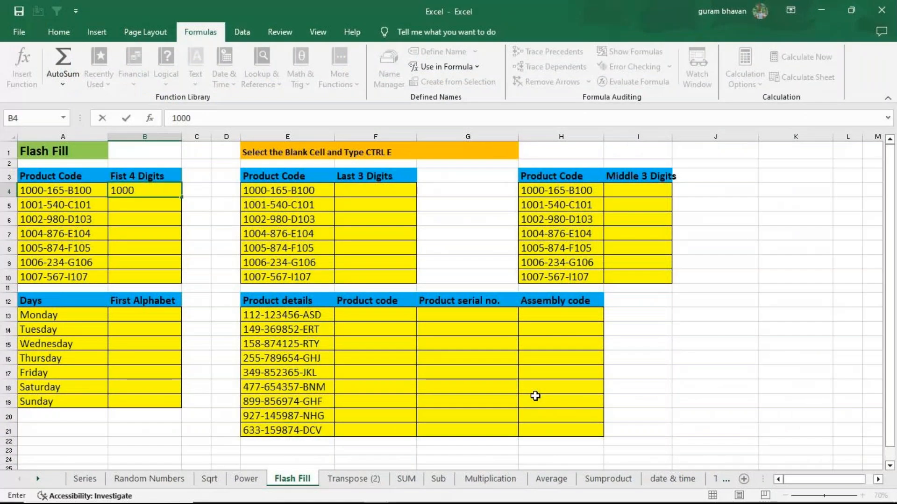
key(Return)
click(150, 192)
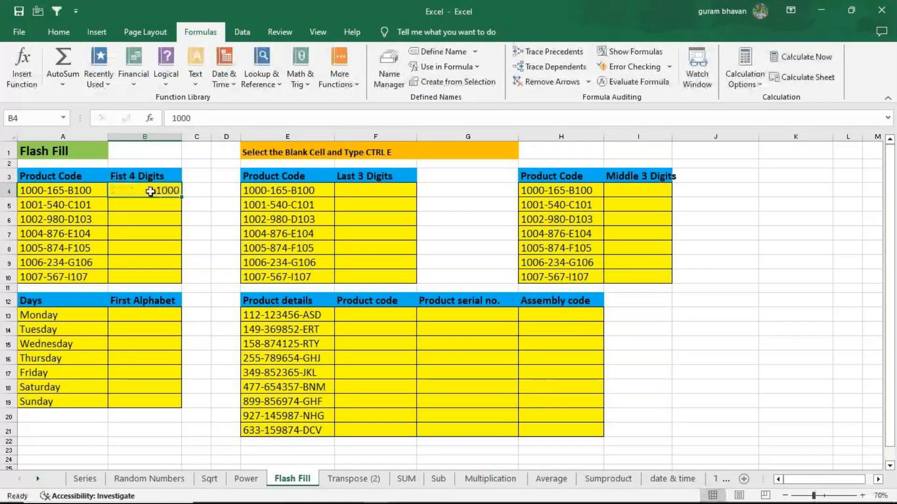
key(ctrl+e)
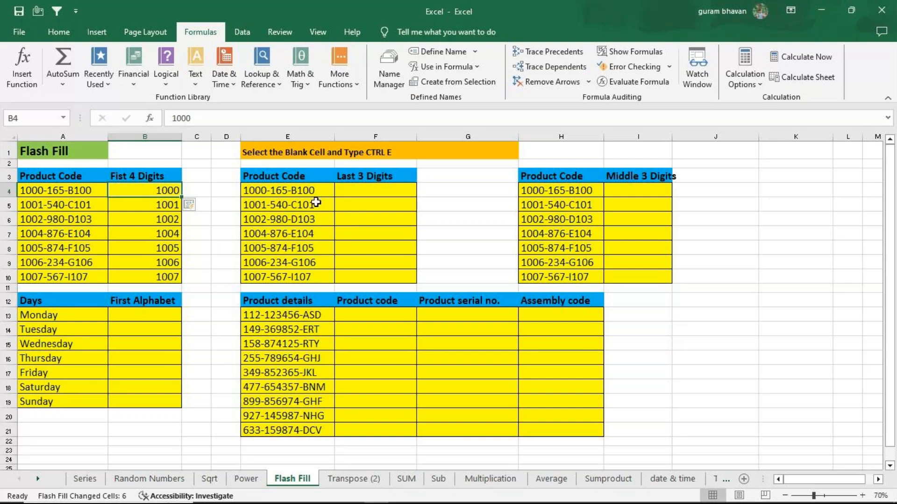
Try to Flash Fill the Last 3 Digits column from 100 in F4, and clear F4:F10
click(356, 195)
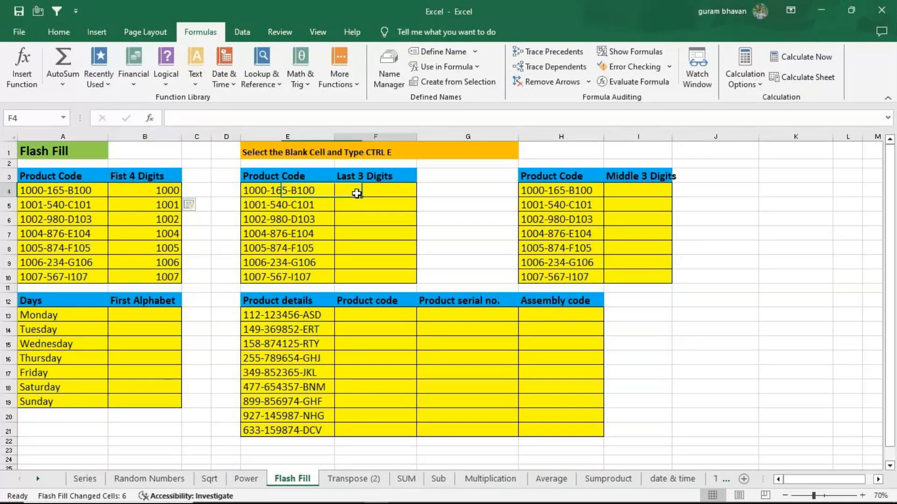
text(100)
key(Return)
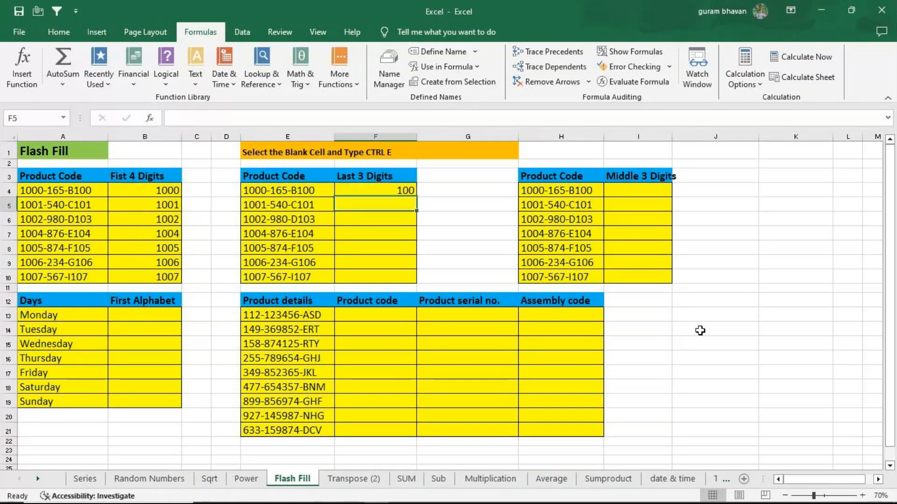
click(388, 190)
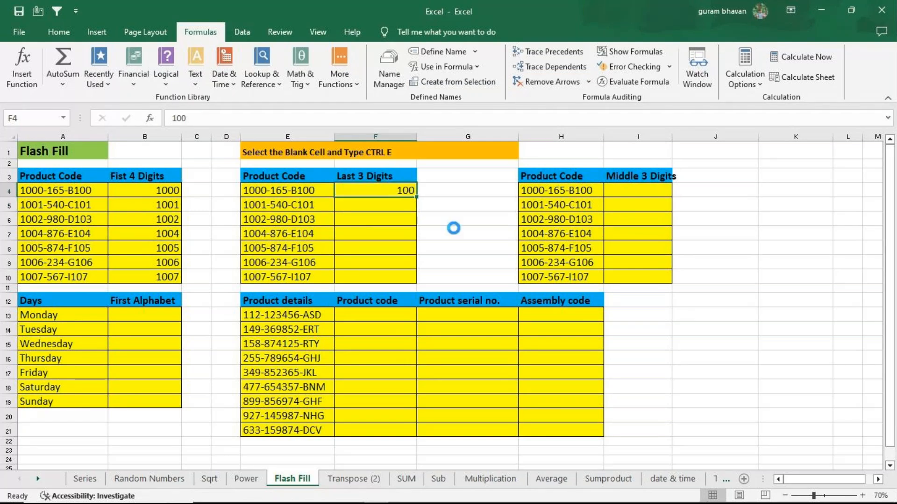
key(ctrl+e)
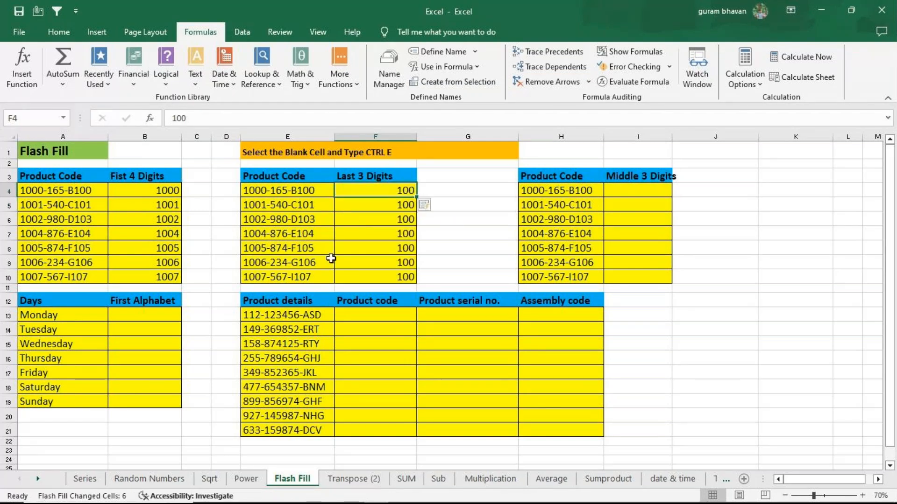
drag(390, 191, 403, 276)
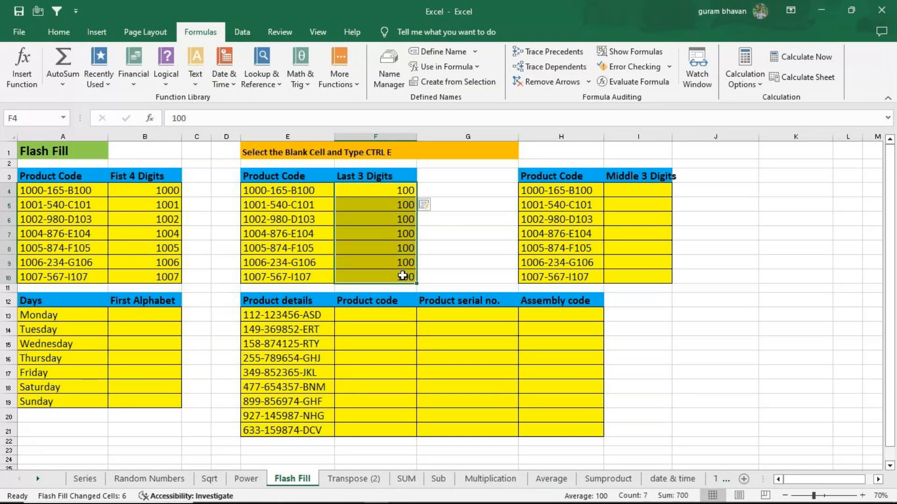
key(Delete)
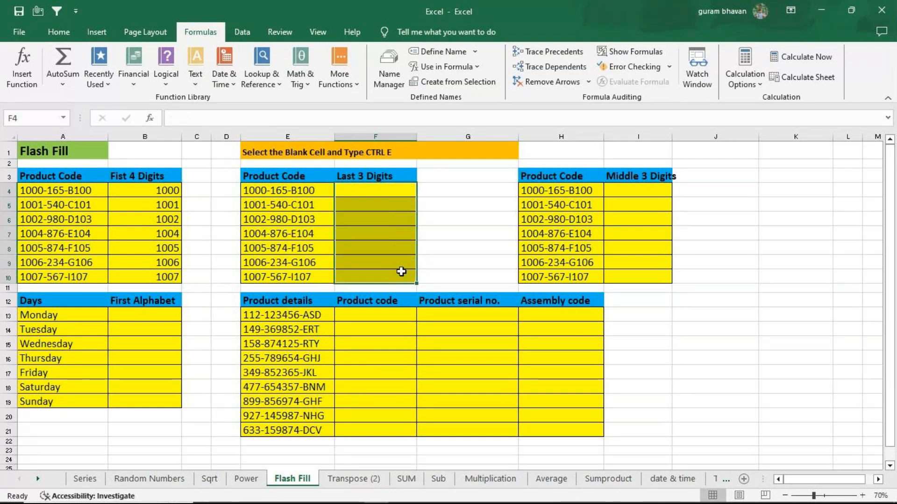
Enter B100 in F4 and Flash Fill the product codes' last parts, letter included, down to F10
drag(374, 187, 371, 188)
click(372, 188)
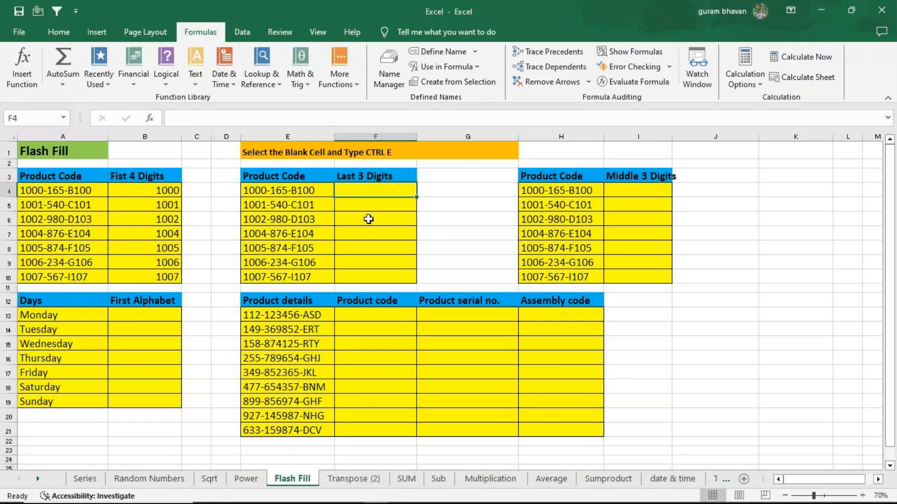
text(B)
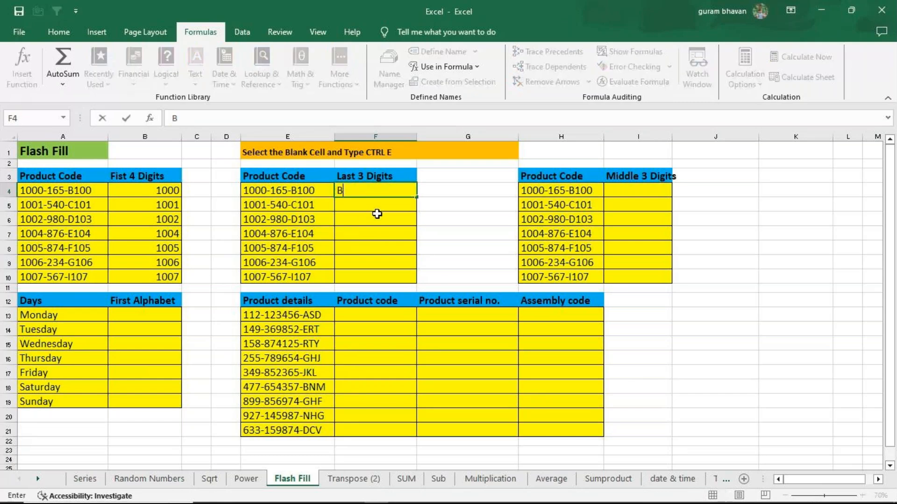
text(100)
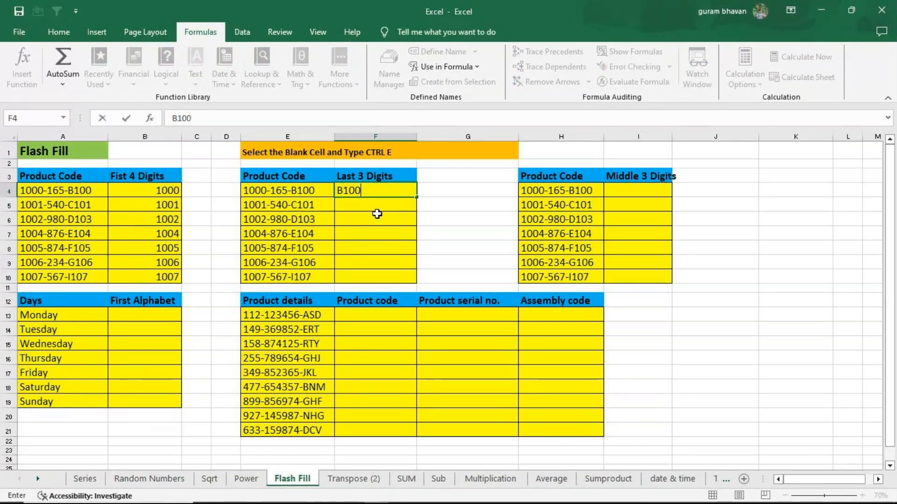
key(Return)
key(Up)
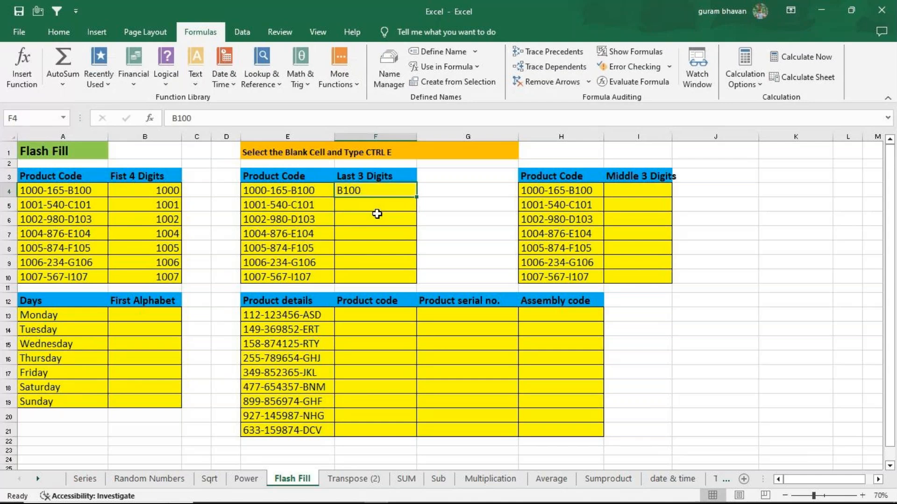
key(ctrl+e)
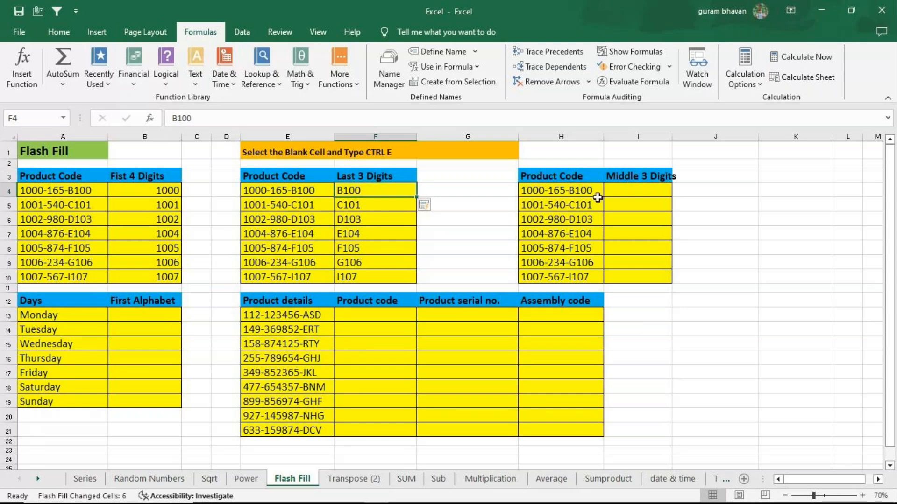
Enter 165 in I4 and Flash Fill the middle three digits of the product codes down to I10
click(644, 192)
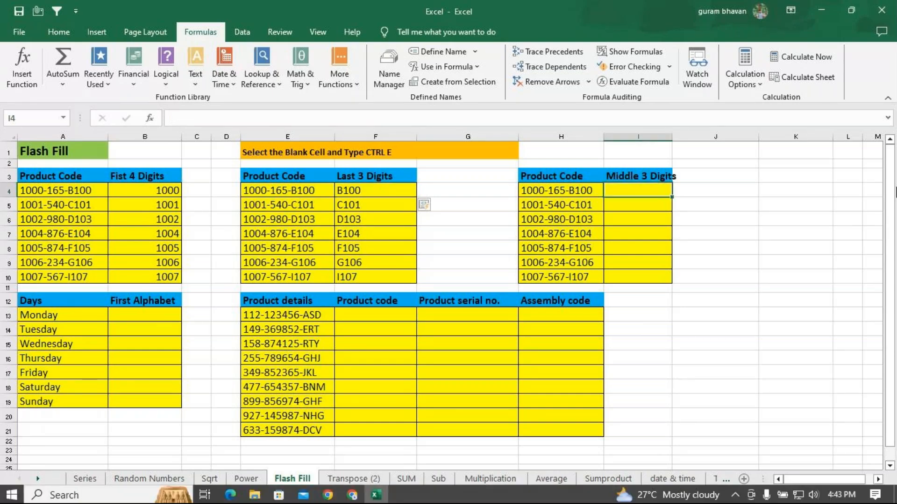
text(165)
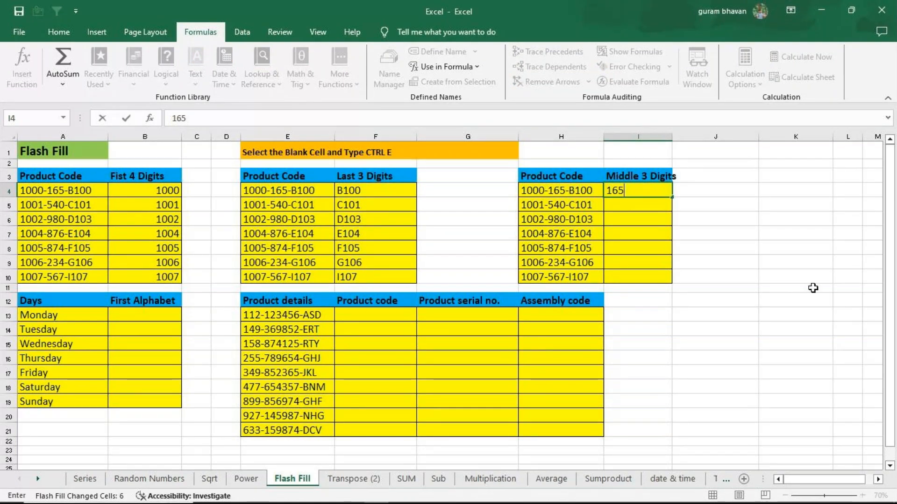
key(Return)
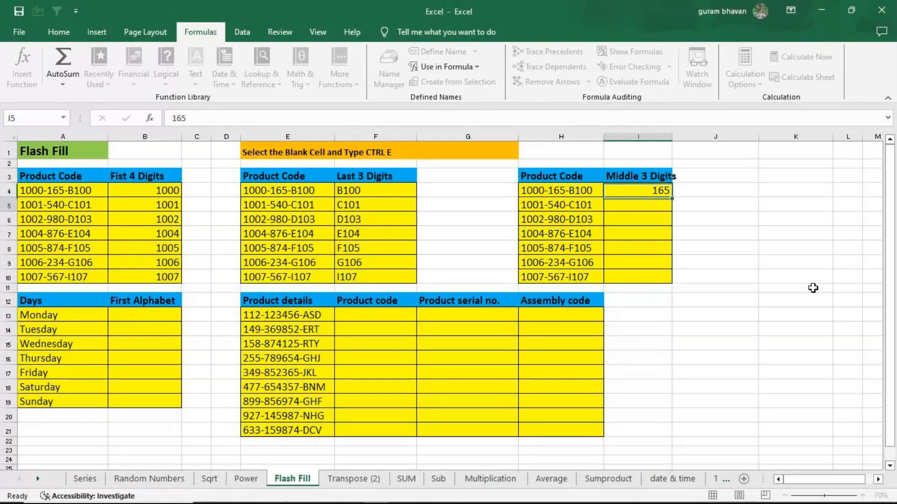
click(651, 192)
key(ctrl+e)
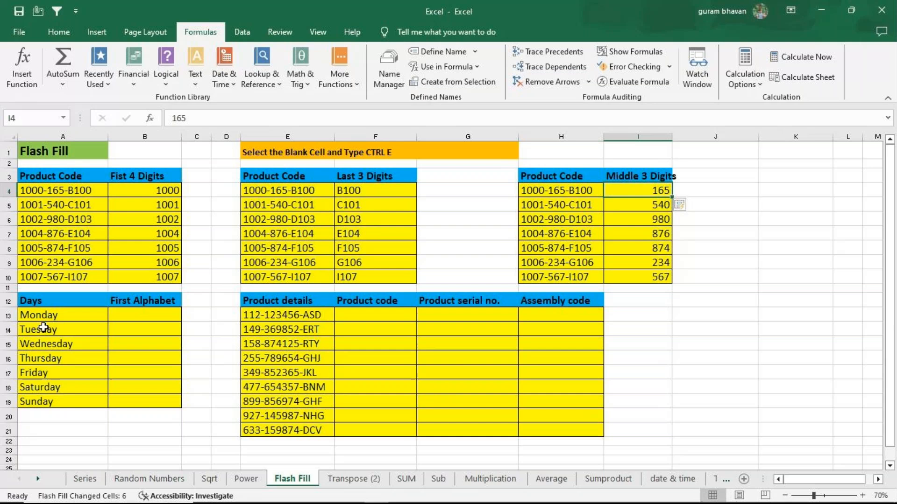
Flash Fill the weekdays' first letters from M in B13, and clear B13:B19
click(126, 310)
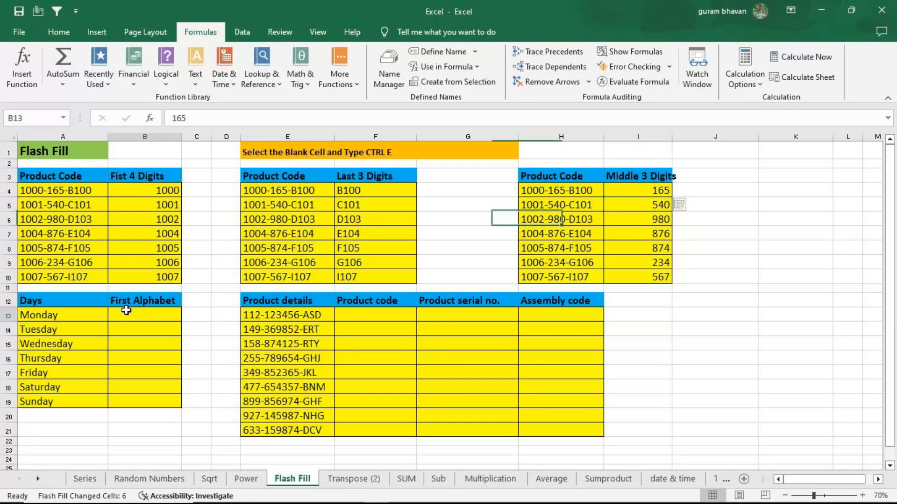
text(M)
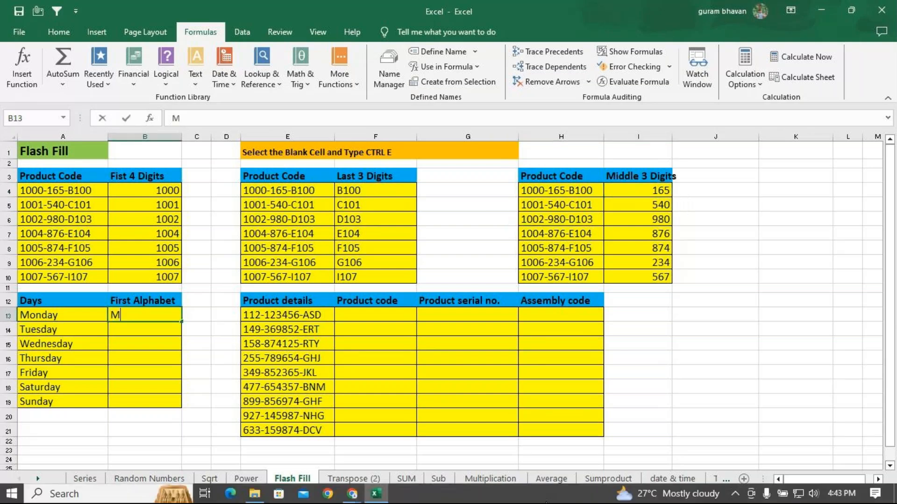
key(Return)
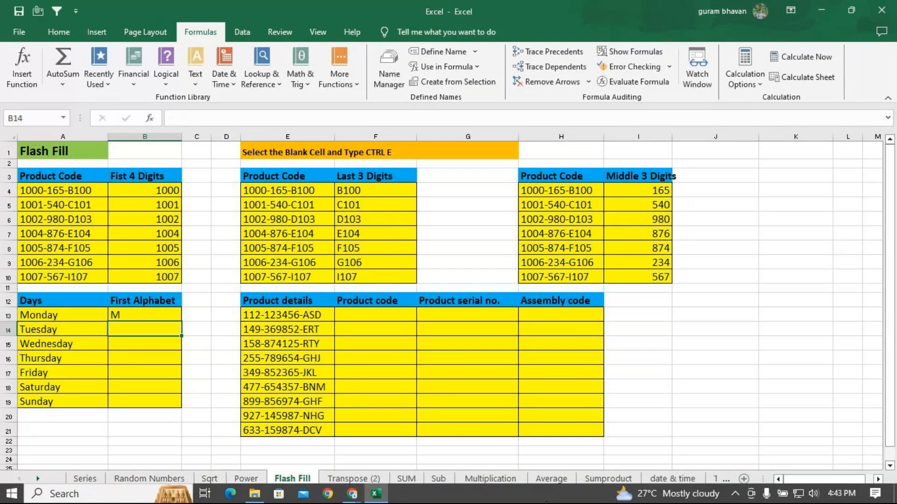
click(149, 318)
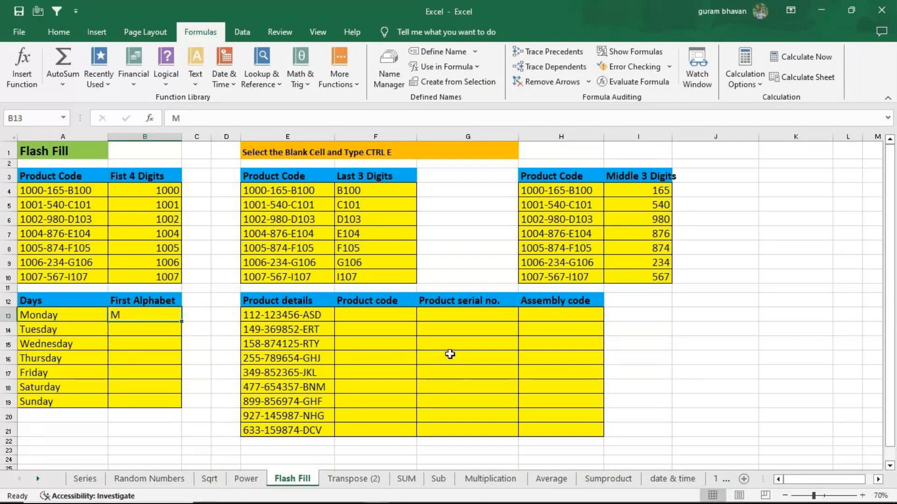
key(ctrl+e)
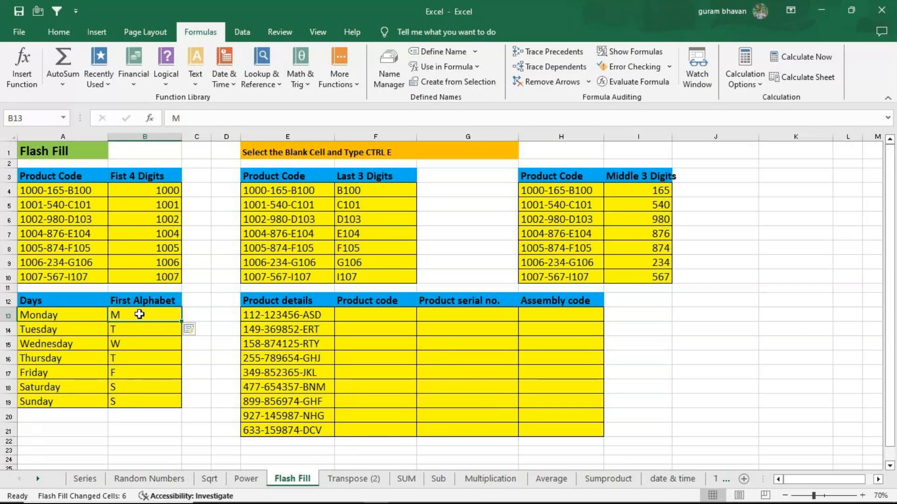
drag(140, 315, 126, 397)
key(Delete)
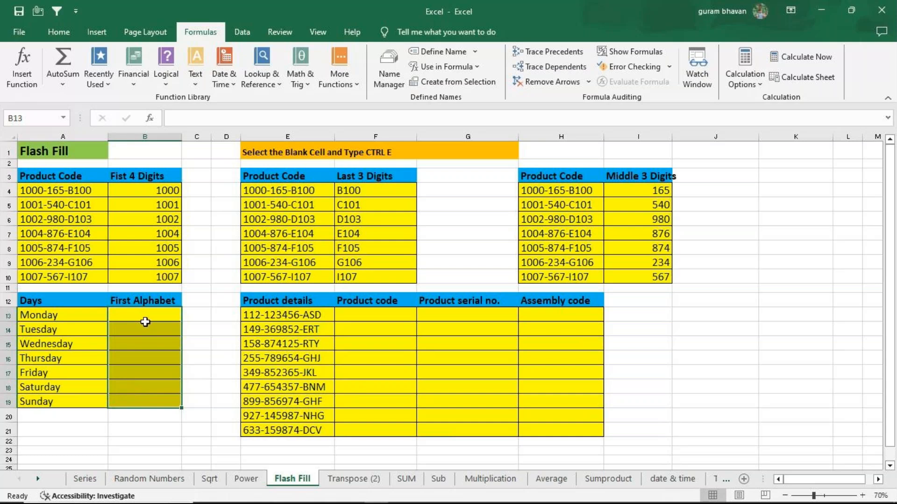
Enter MON in B13 and Flash Fill the three-letter weekday abbreviations down to B19
click(161, 322)
text(M)
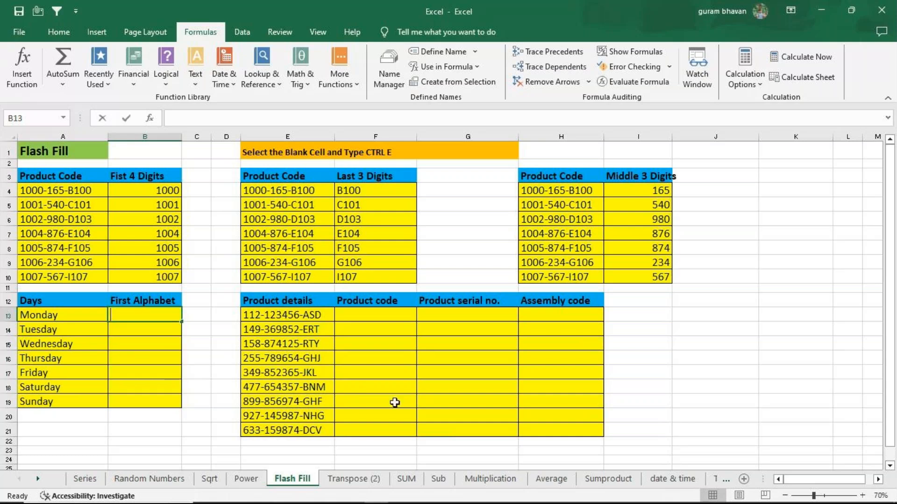
text(ON)
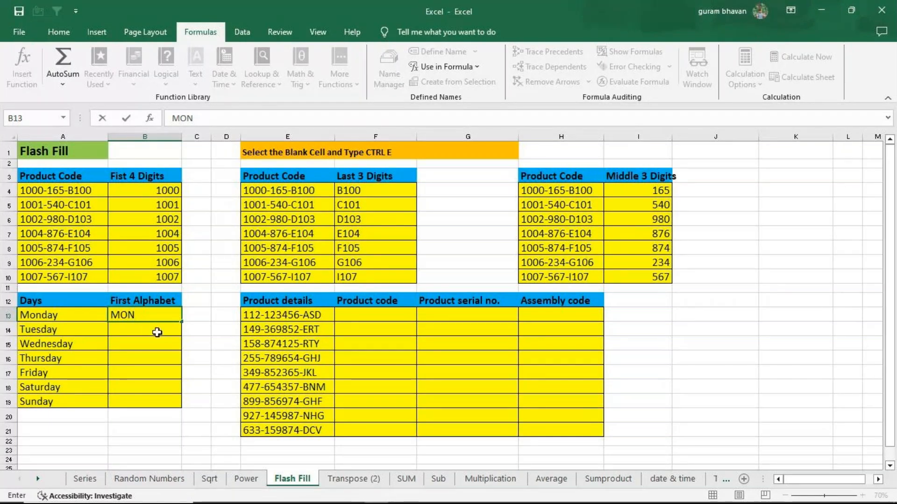
key(ctrl+Return)
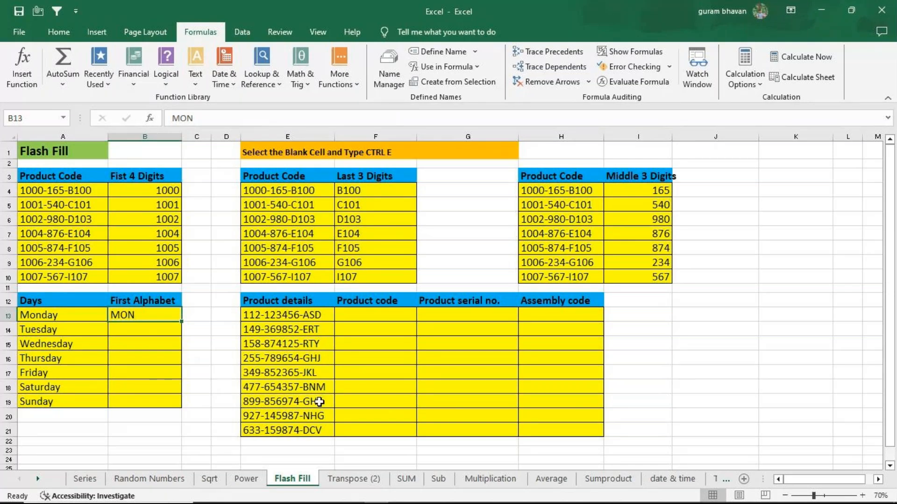
key(ctrl+e)
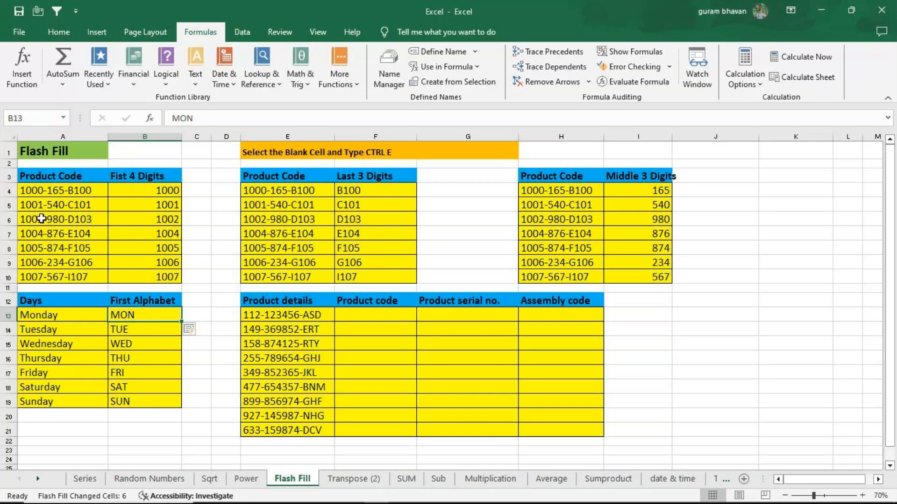
click(771, 315)
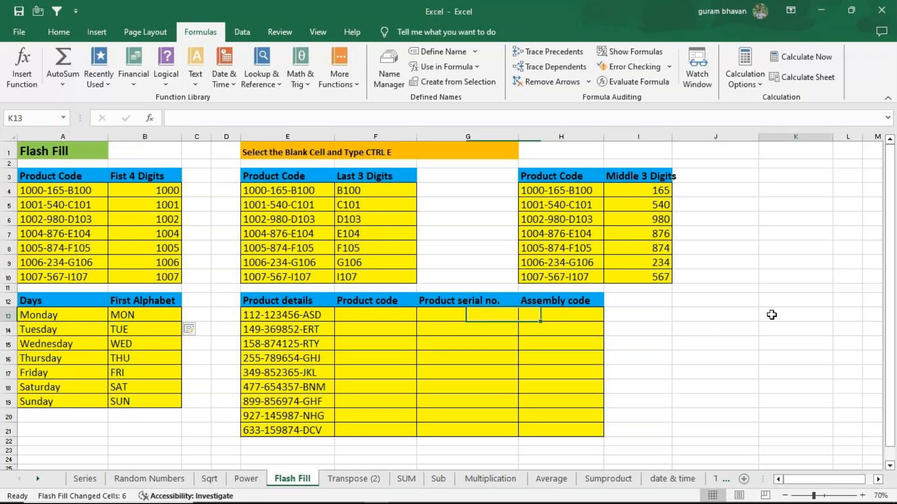
Try Flash Fill on 165 entered in the isolated cell K13, and clear the cell
text(165)
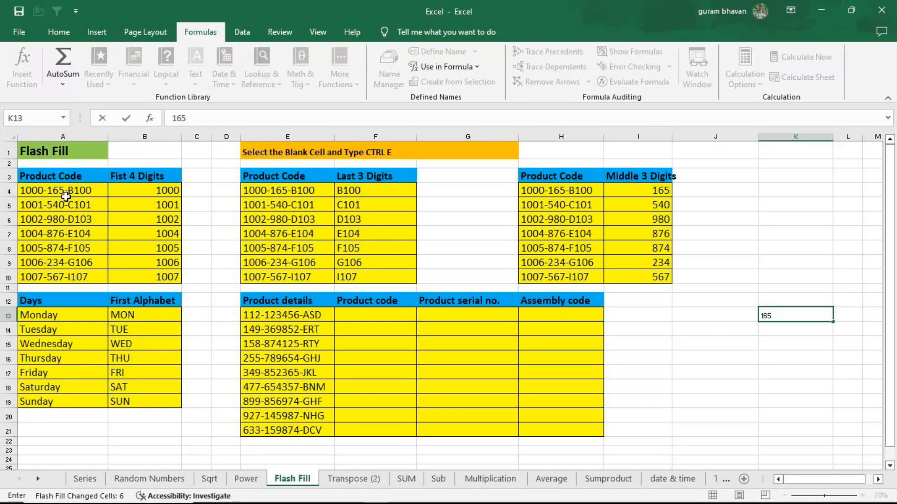
key(Return)
key(Up)
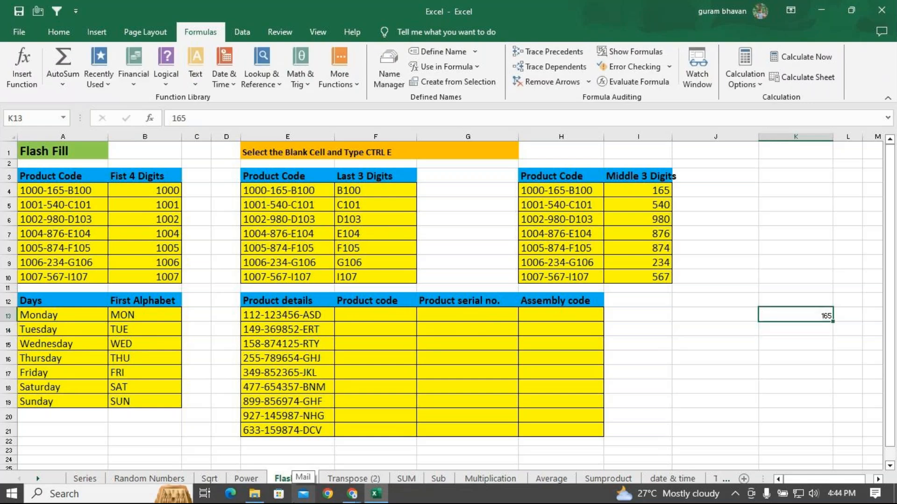
key(ctrl+e)
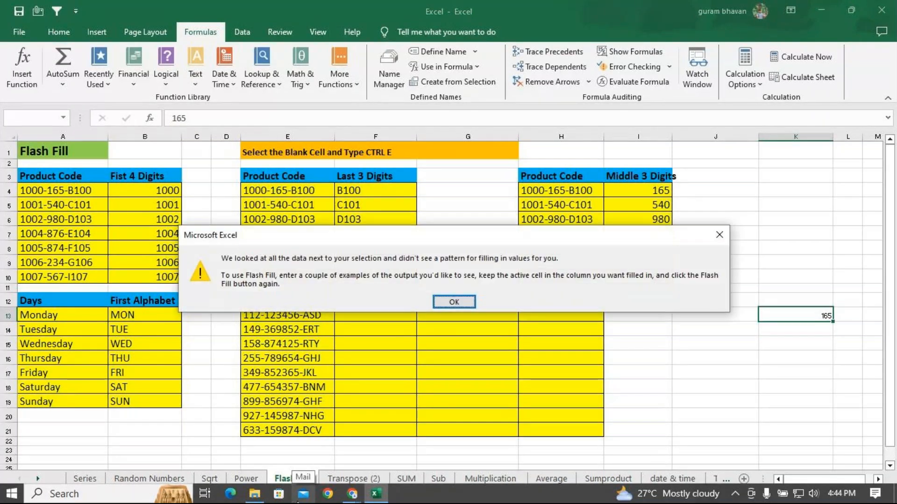
key(Return)
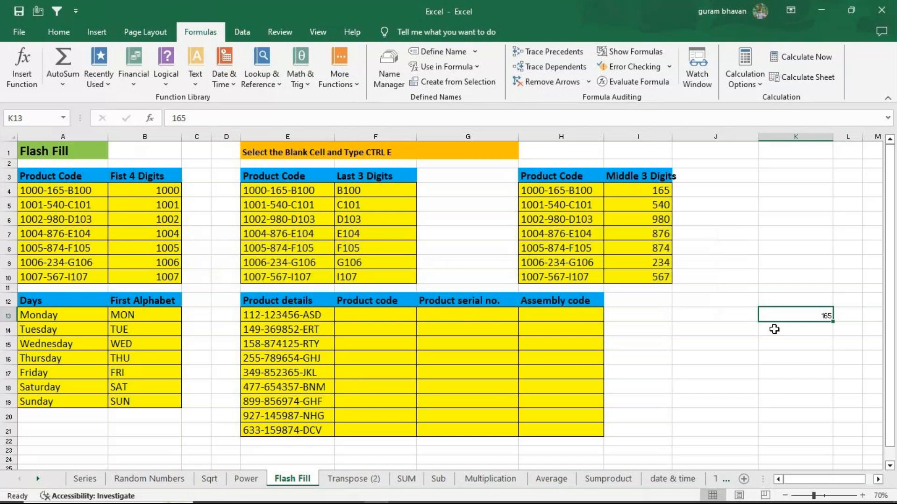
key(Delete)
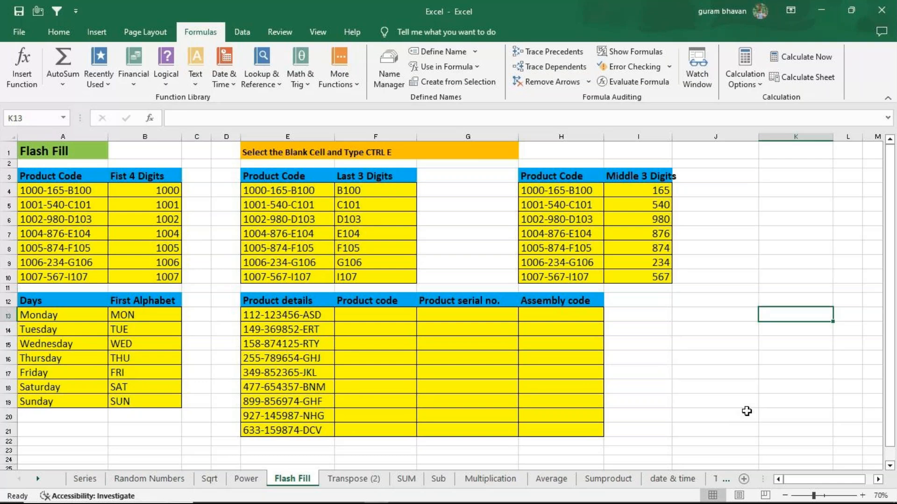
click(713, 372)
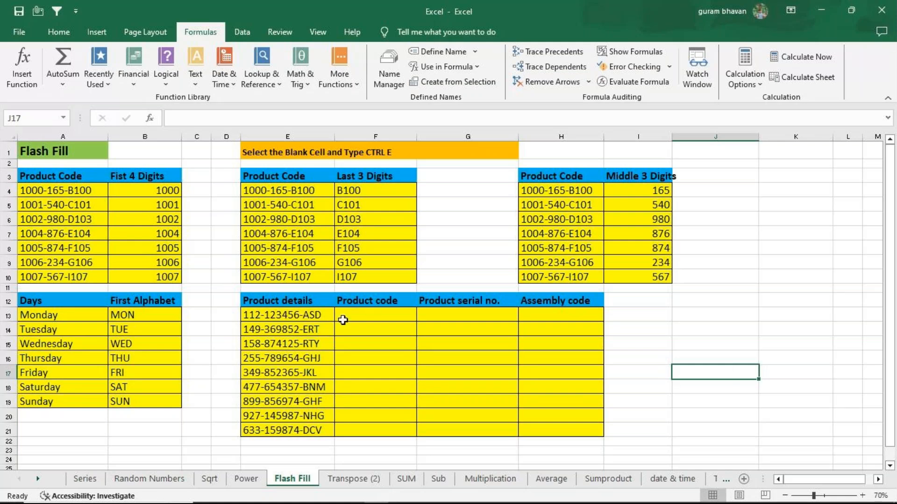
drag(51, 176, 56, 279)
drag(795, 343, 798, 453)
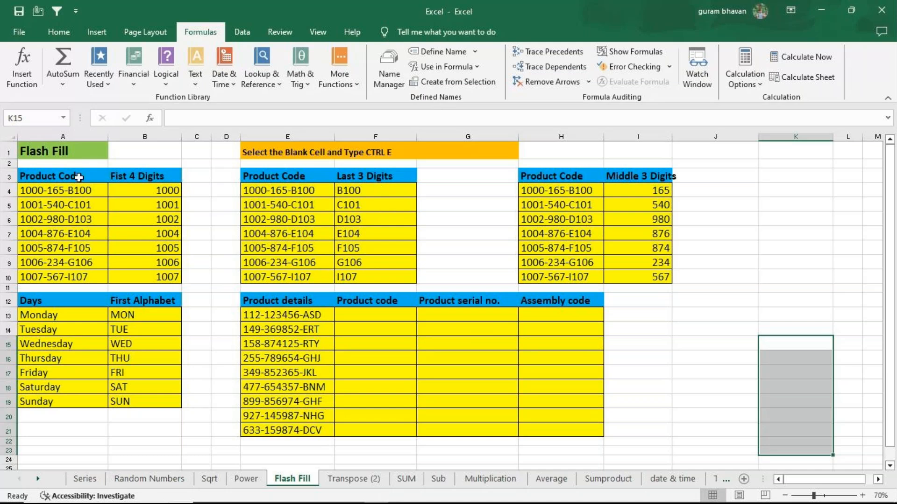
Clear B4:B10, enter 1000 in B4 and Flash Fill the product codes' first four digits down to B10
drag(140, 189, 152, 277)
key(Delete)
click(135, 189)
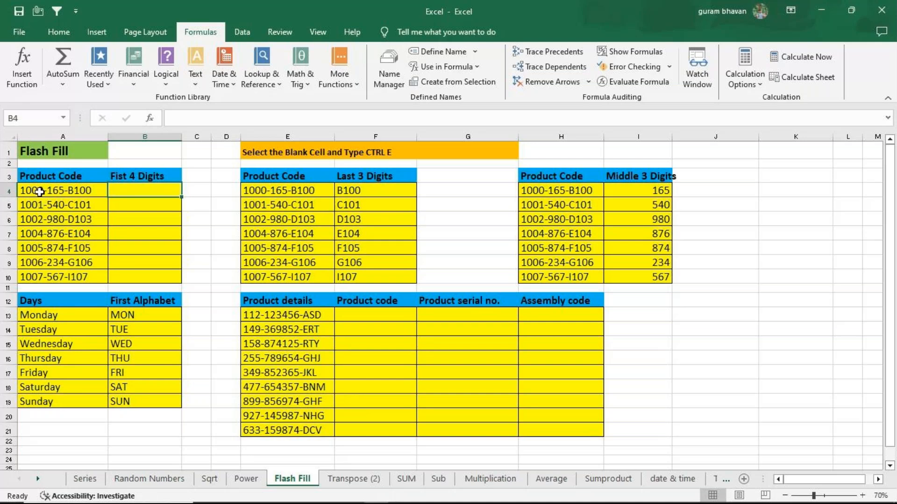
text(1000)
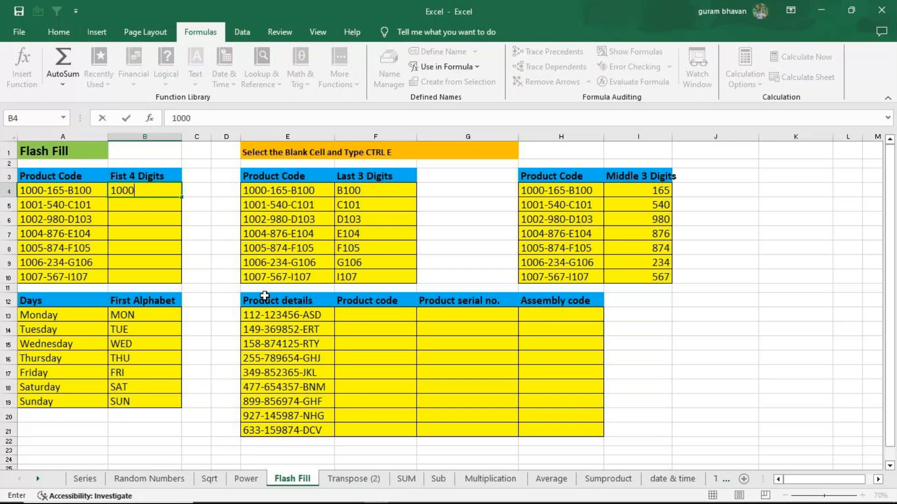
key(Return)
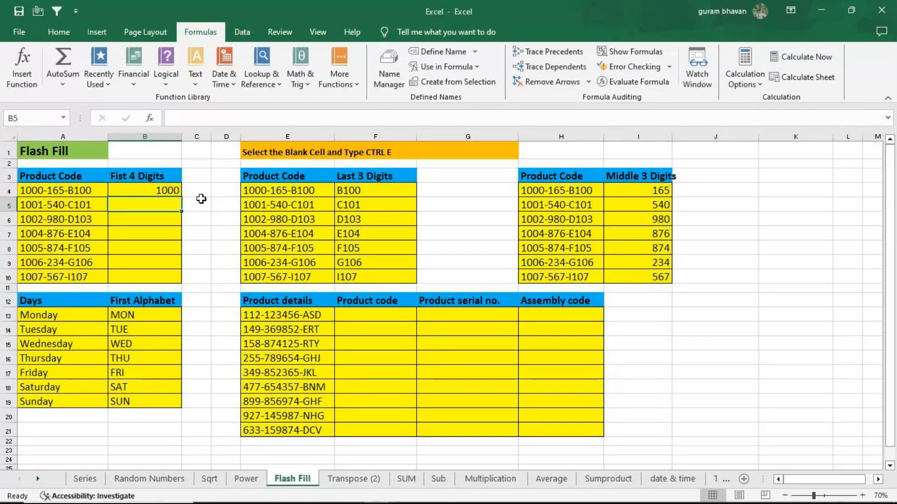
click(149, 190)
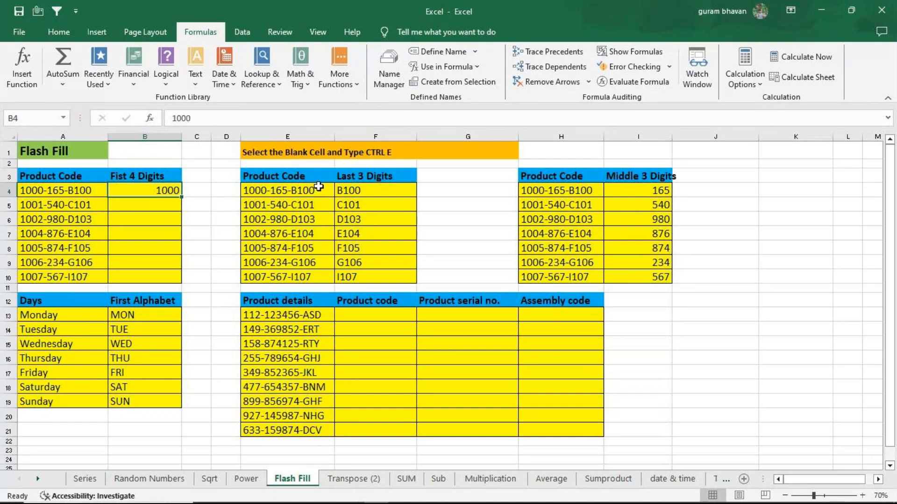
key(ctrl+e)
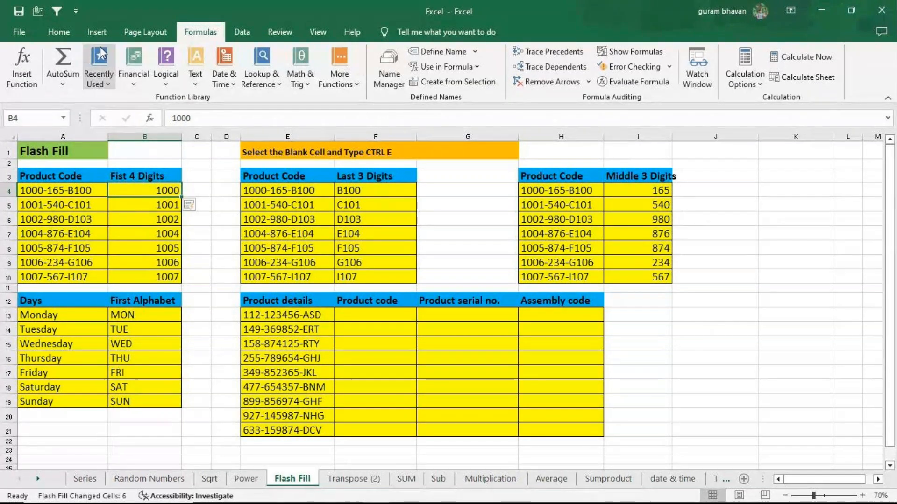
Enter asd in H13 and Flash Fill the lowercase assembly codes from the product details down to H21
click(242, 31)
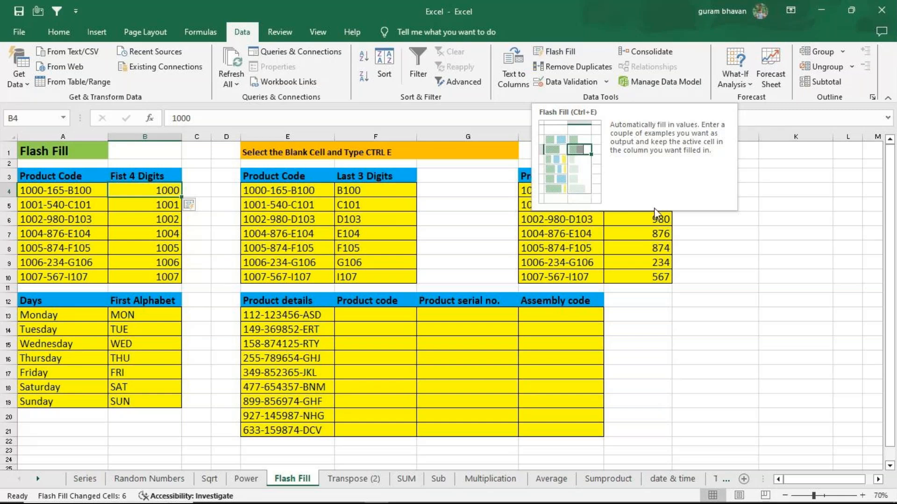
click(638, 329)
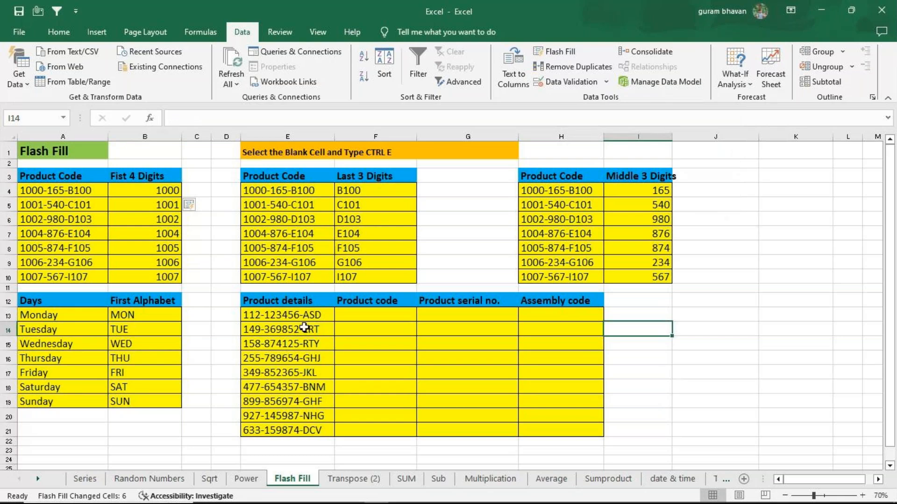
click(569, 315)
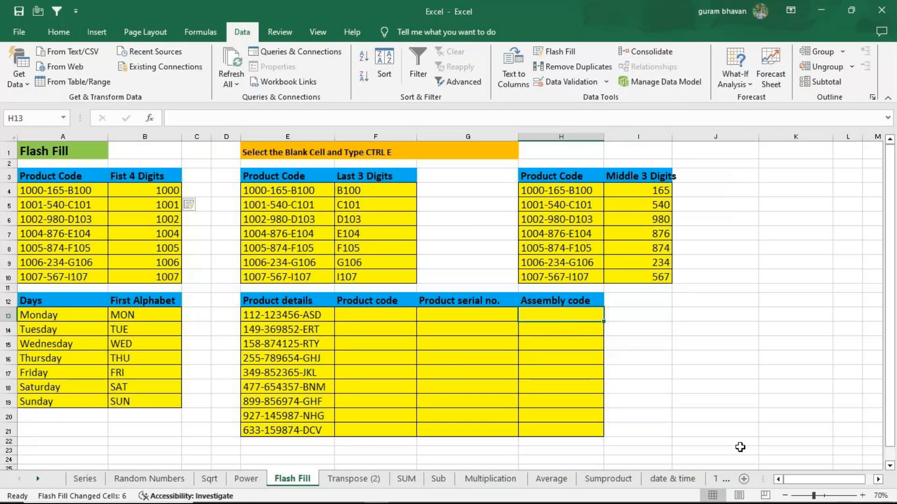
text(A)
text(asd)
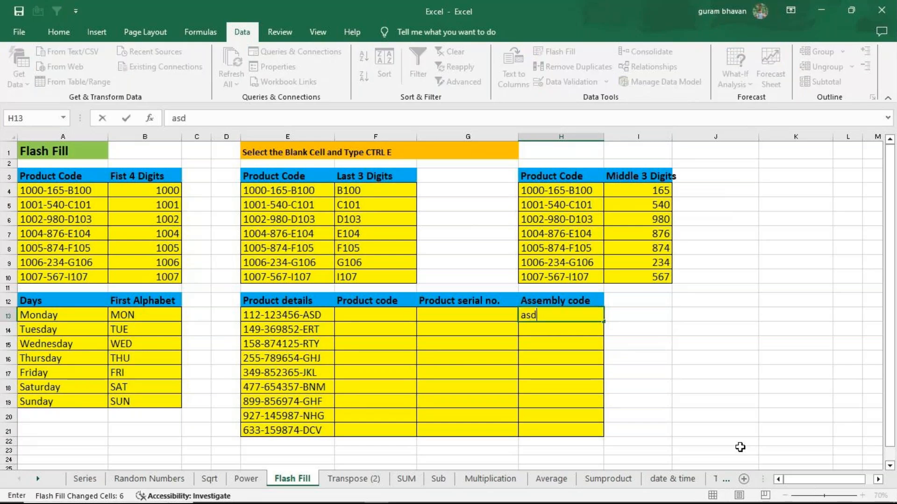
key(Return)
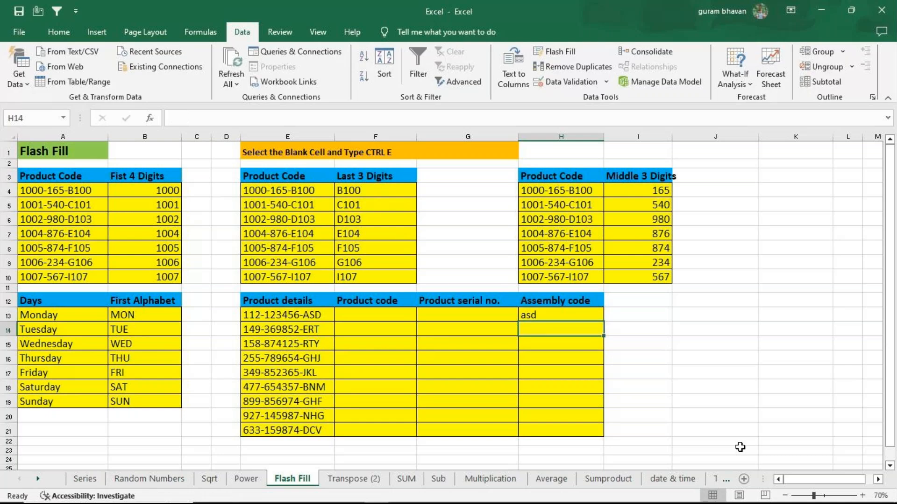
key(Up)
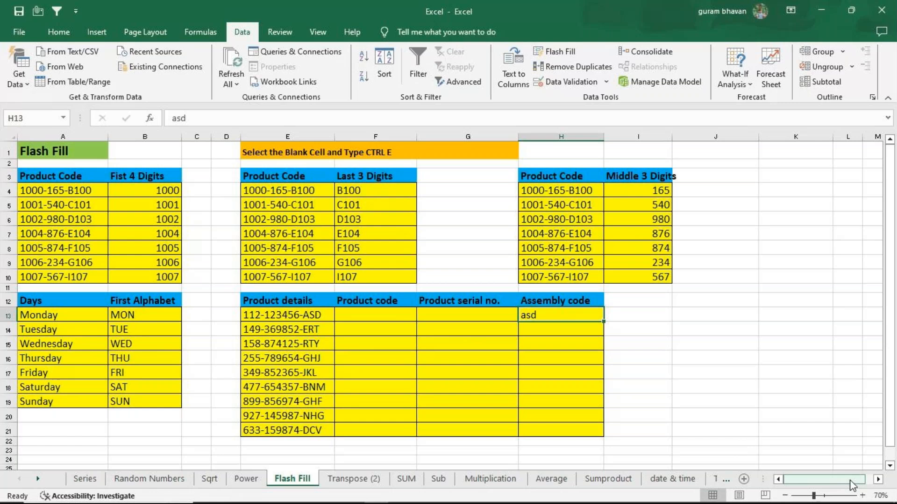
key(ctrl+e)
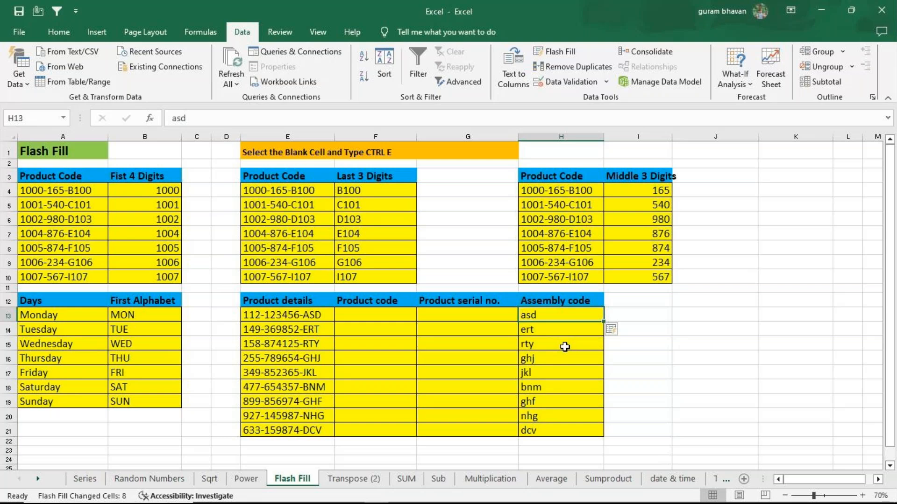
On the Transpose (2) sheet, copy the credit card table A3:C14 and paste it transposed at E7 with Paste Special
click(358, 479)
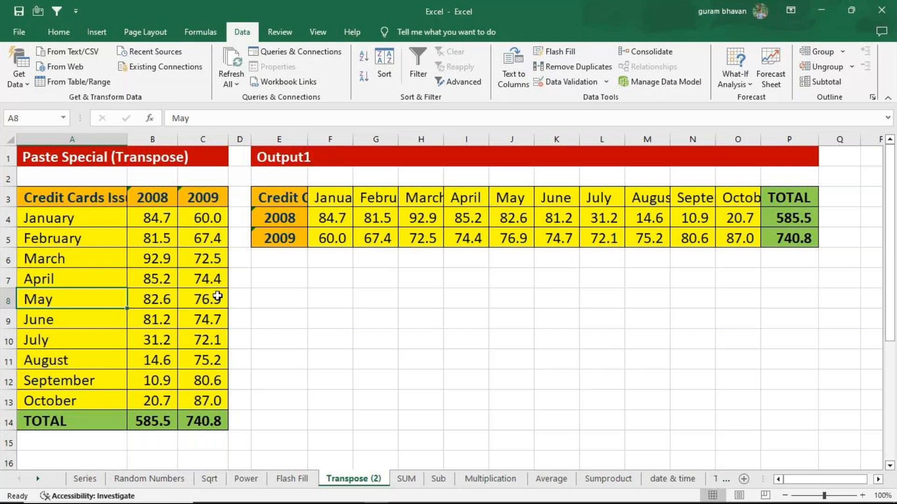
drag(52, 198, 202, 421)
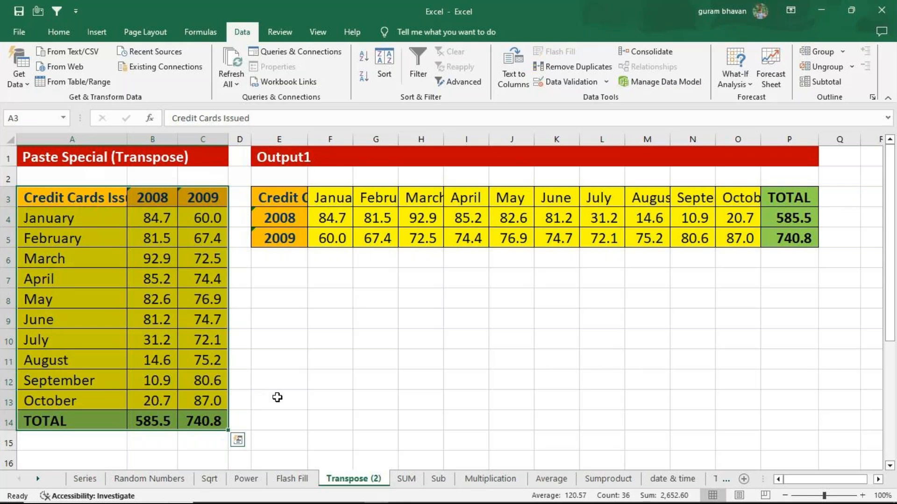
key(ctrl+c)
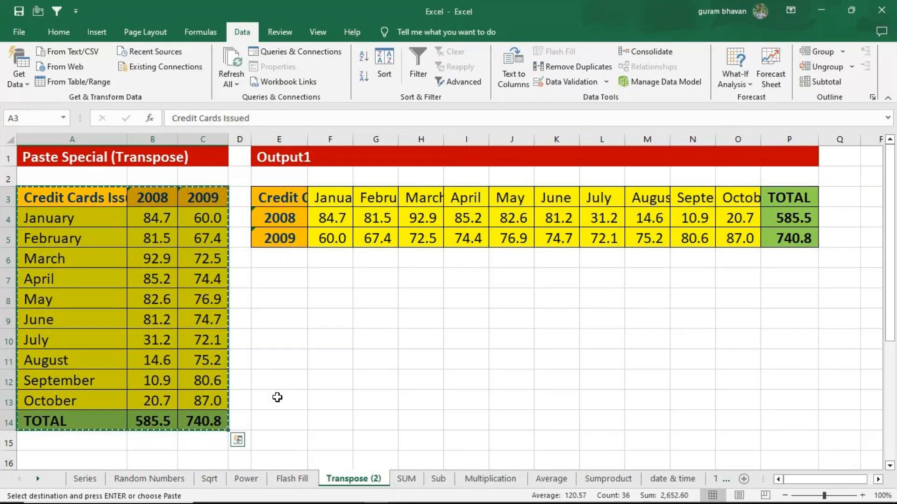
click(280, 278)
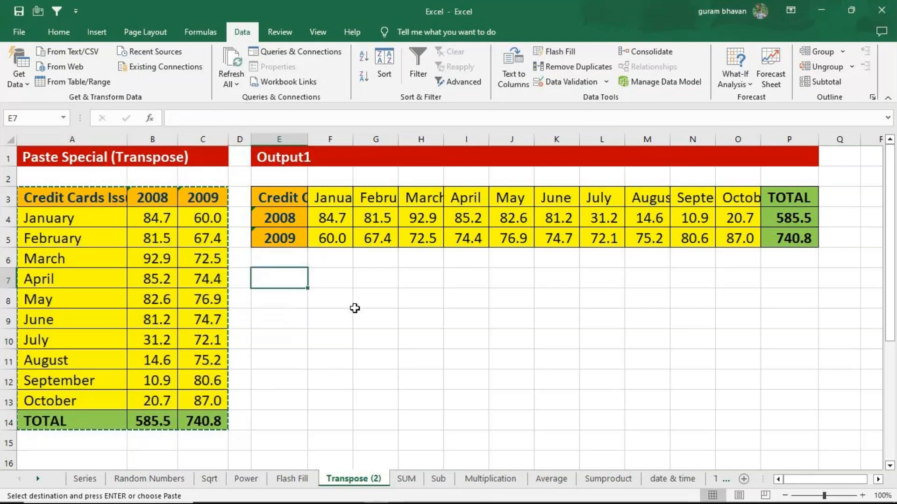
key(ctrl+alt+v)
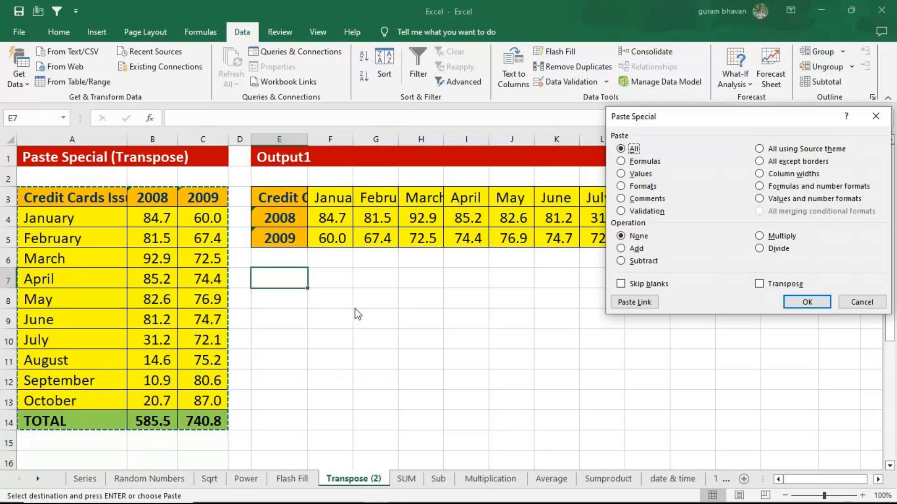
drag(786, 122, 752, 142)
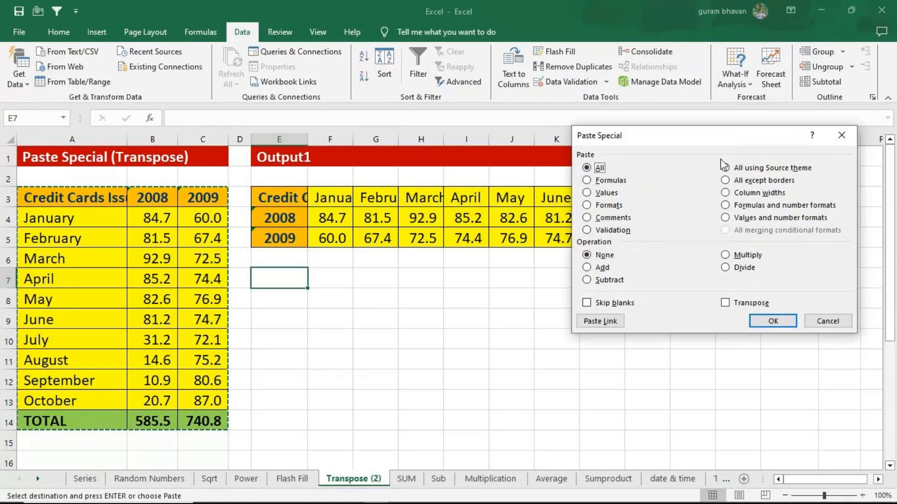
click(725, 304)
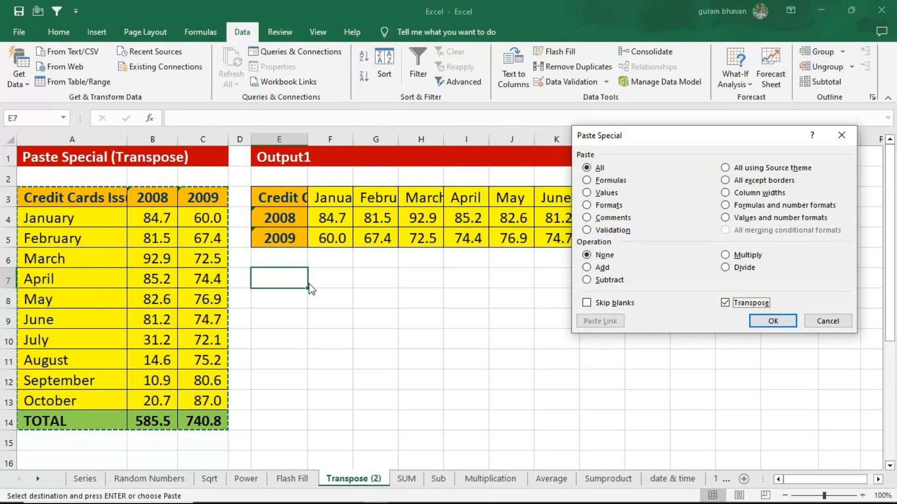
click(773, 322)
click(514, 399)
Copy the horizontal table E7:P9 and paste it transposed at E11 with Paste Special
drag(290, 280, 796, 322)
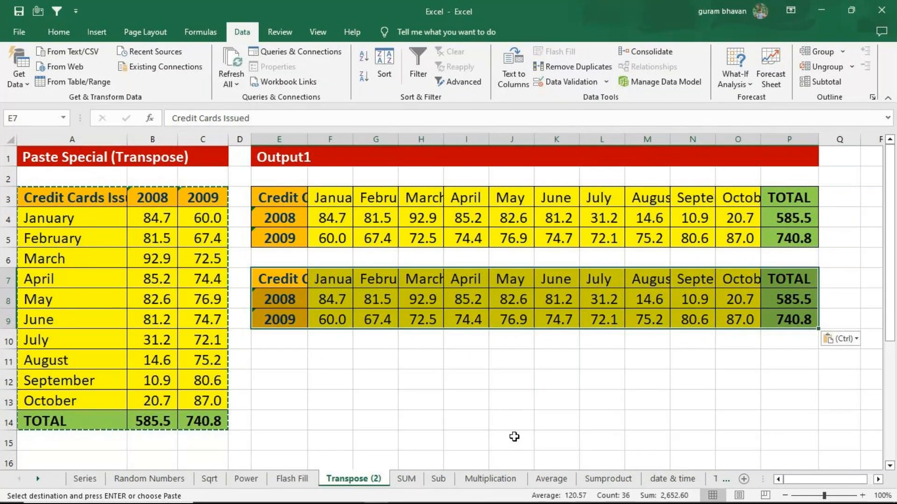
key(ctrl+c)
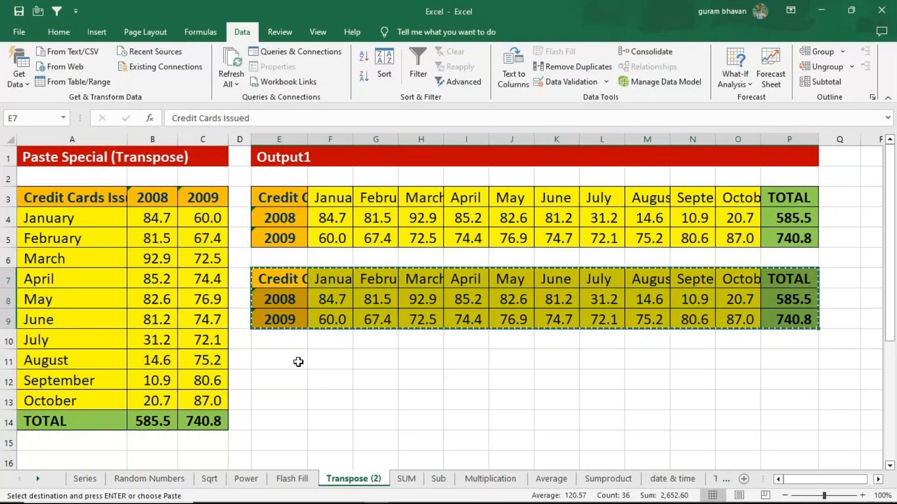
click(298, 362)
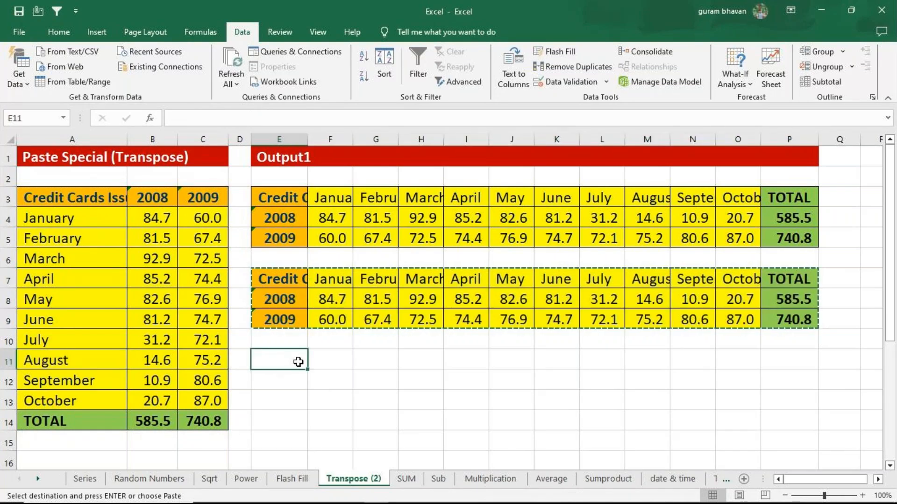
key(ctrl+alt+v)
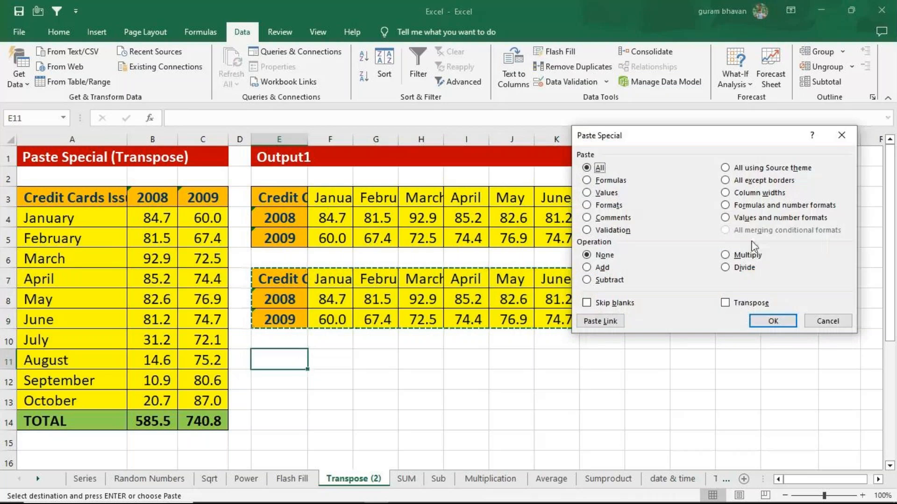
click(725, 302)
click(773, 320)
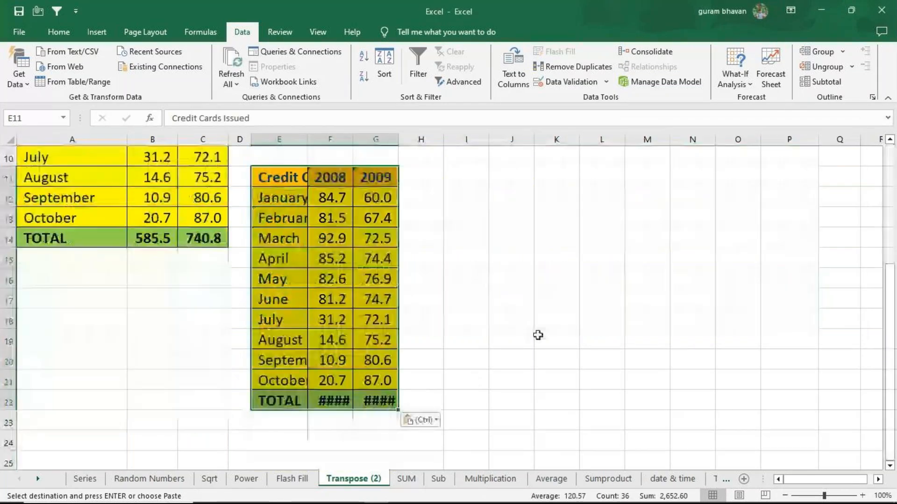
scroll(538, 335, up, 2)
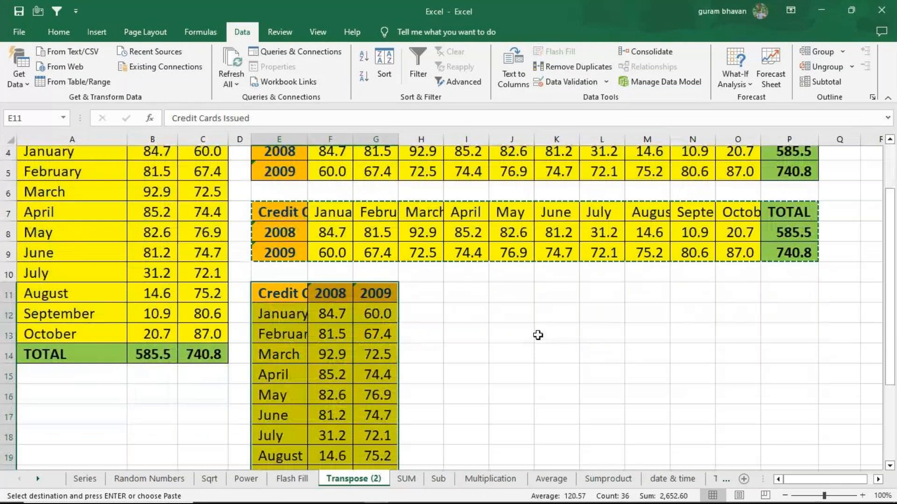
scroll(538, 335, up, 1)
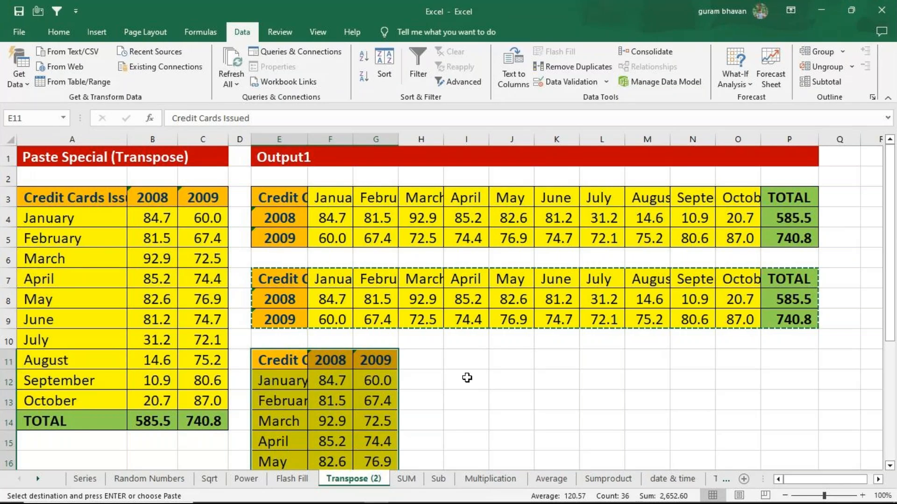
click(528, 375)
scroll(414, 353, down, 2)
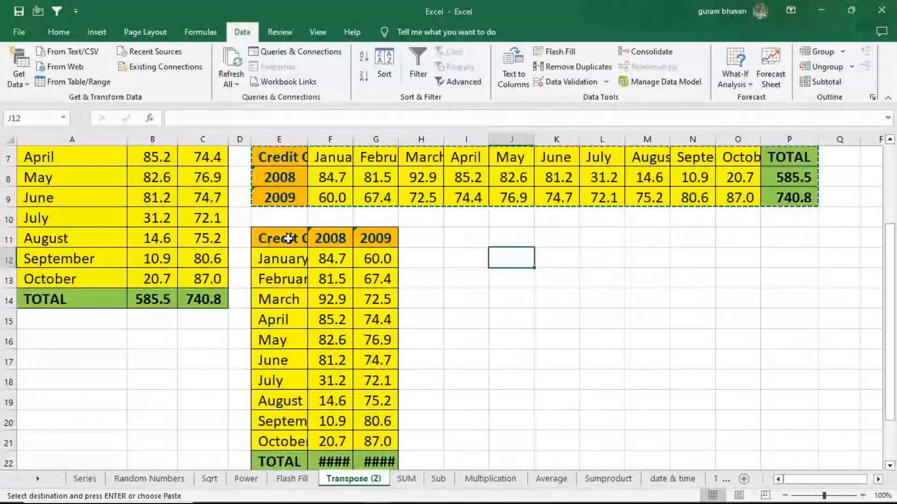
drag(288, 239, 376, 462)
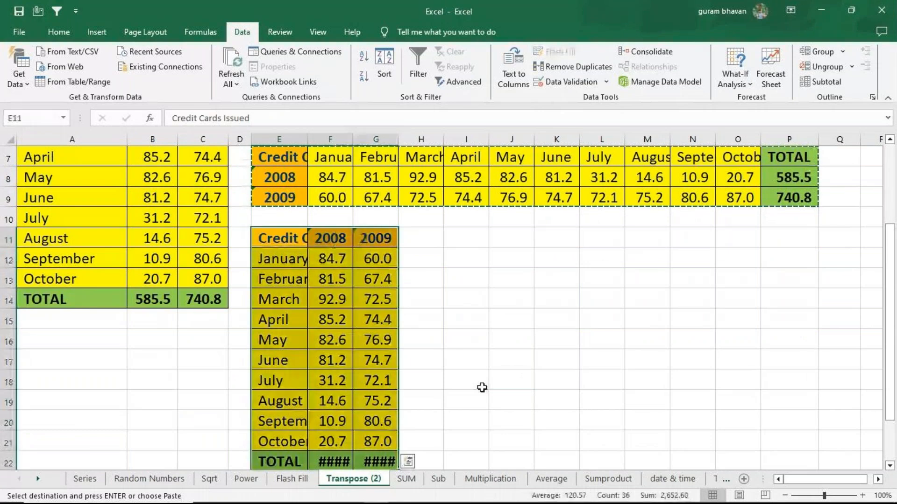
scroll(503, 365, down, 1)
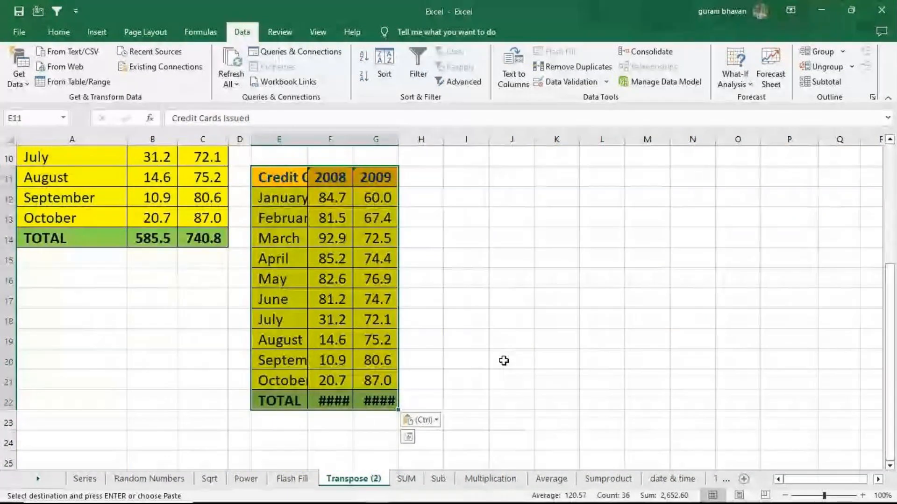
key(ctrl+c)
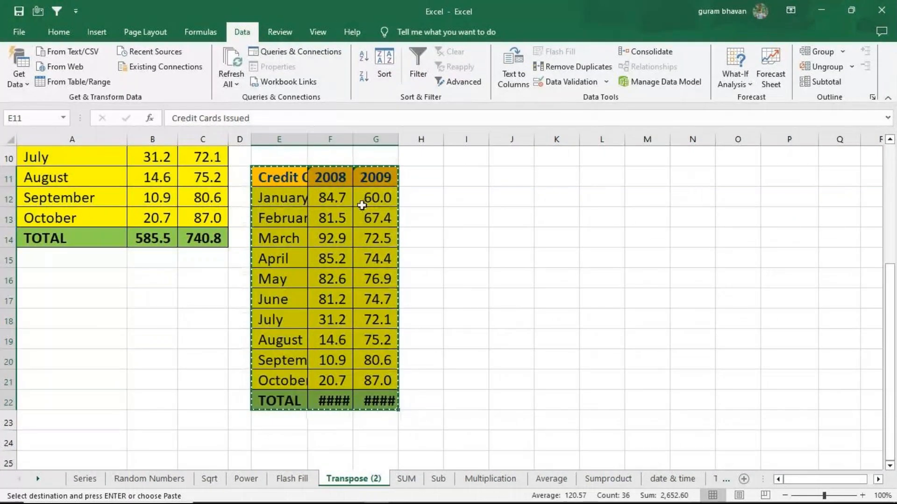
click(468, 175)
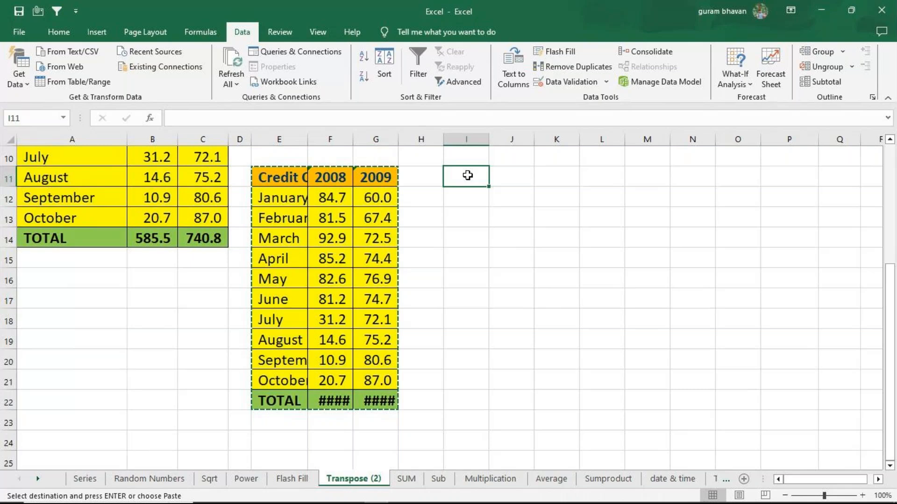
key(ctrl+alt+v)
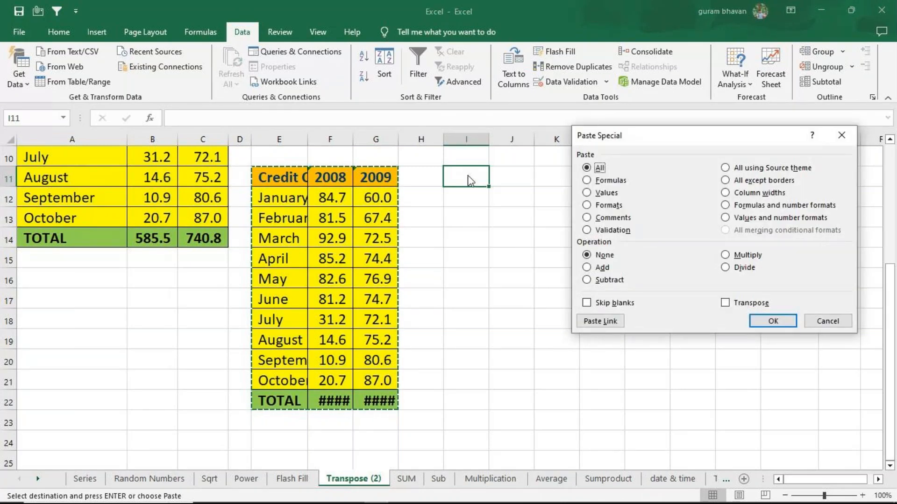
click(726, 303)
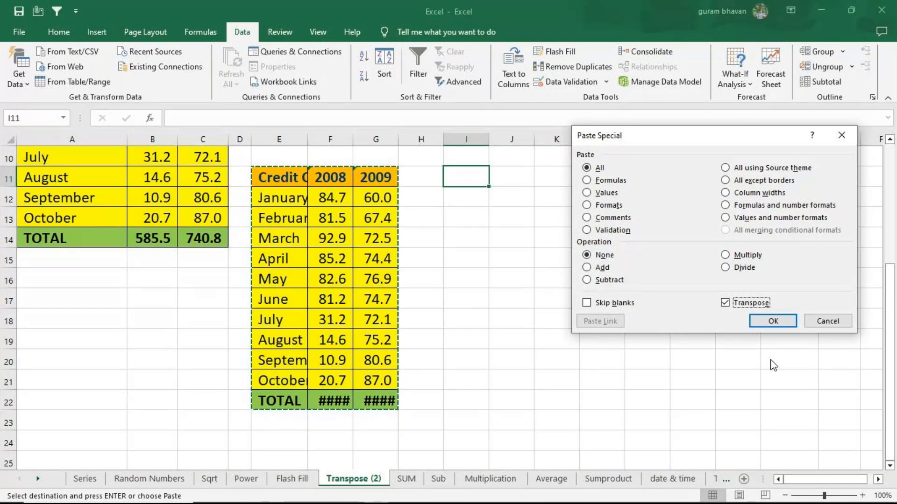
click(841, 135)
Widen column K and enter the note ctrl+alt+v in cell K19
click(570, 343)
drag(579, 141, 668, 154)
text(ctrl)
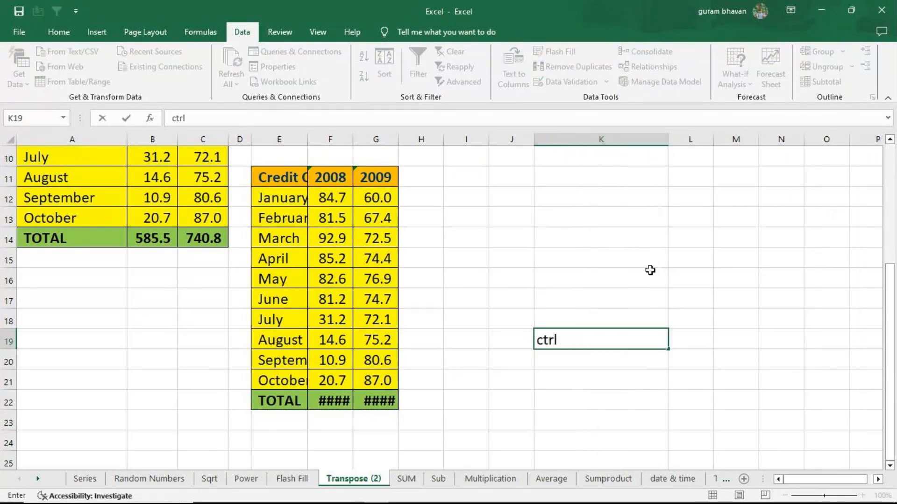
text(+alt+v)
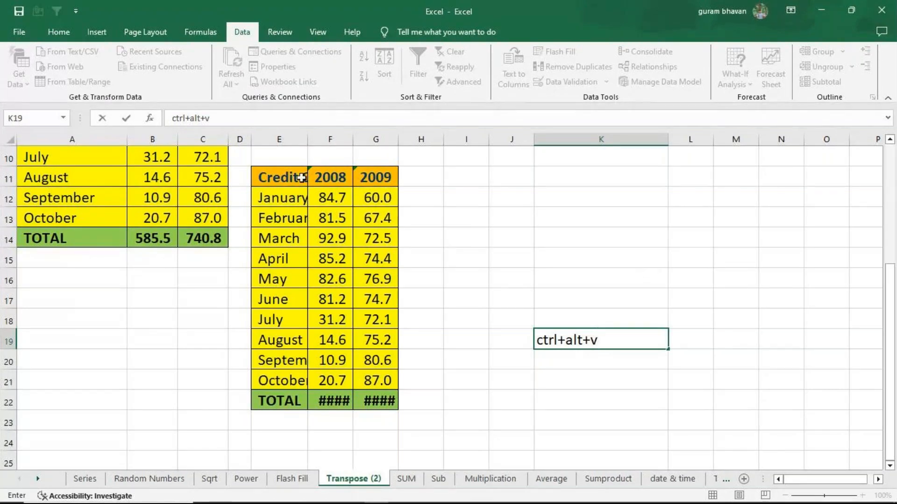
click(376, 182)
Copy the vertical table E11:G22 and examine the Paste Special options for pasting at I11, leaving without pasting
drag(286, 176, 385, 400)
key(ctrl+c)
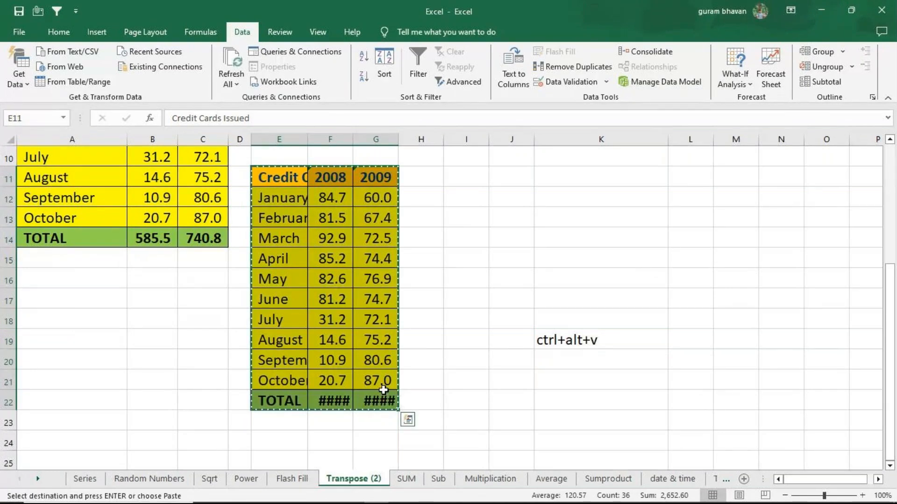
click(481, 182)
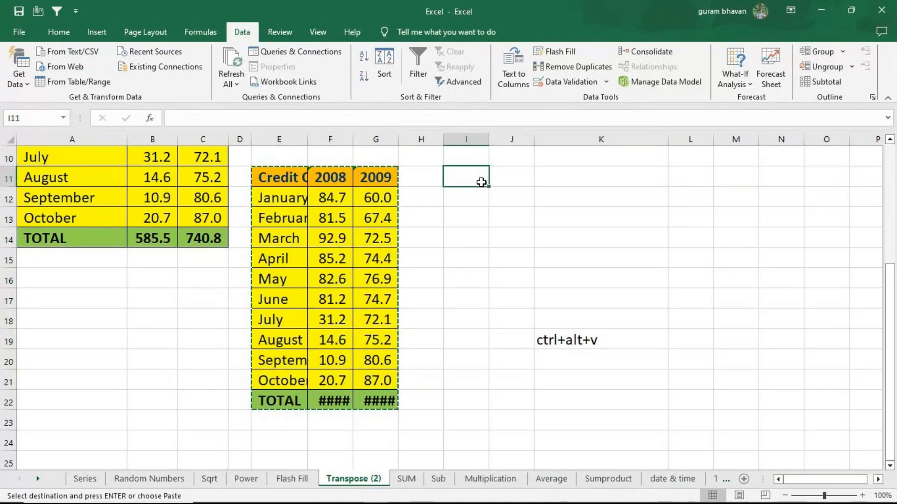
key(ctrl+alt+v)
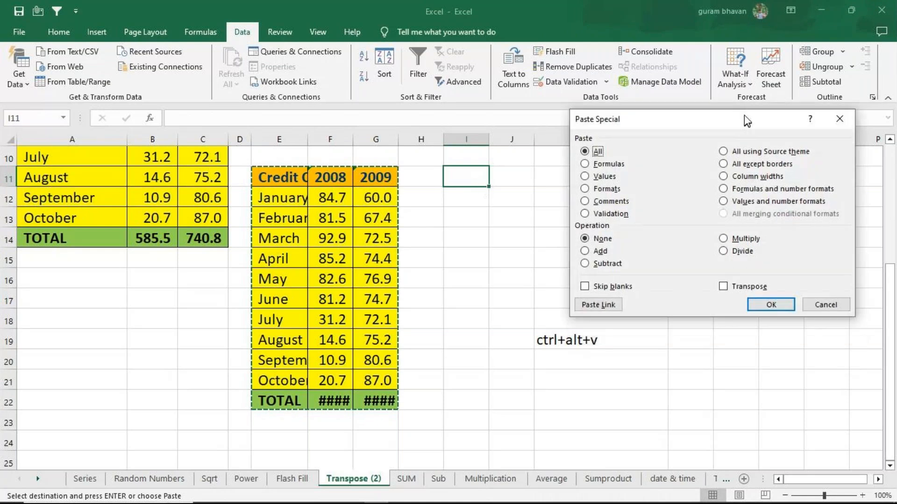
drag(746, 120, 737, 69)
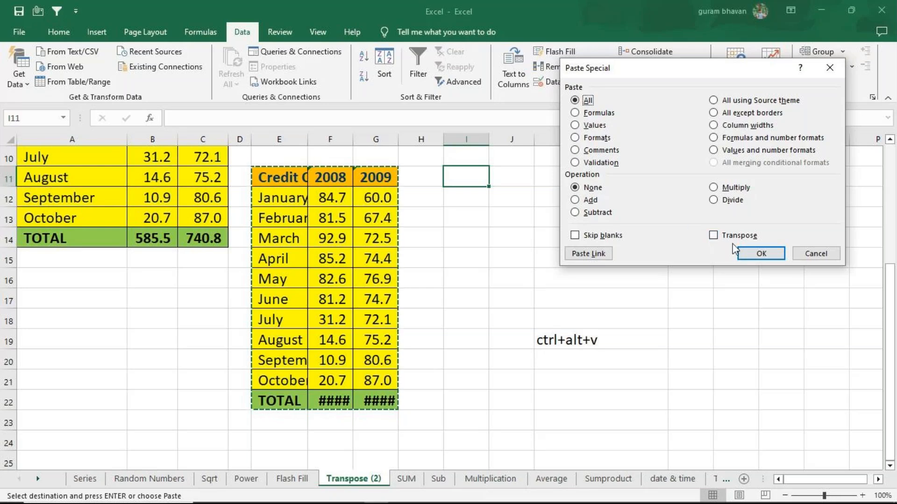
click(815, 254)
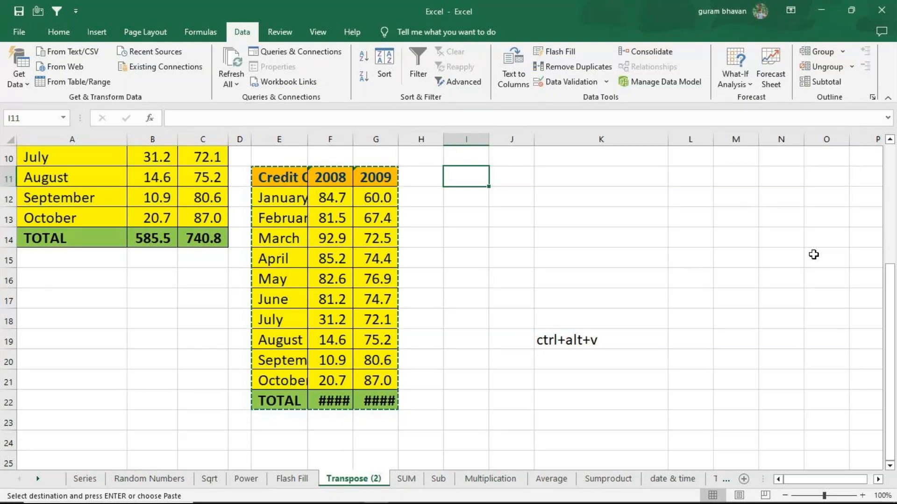
On the SUM sheet, total the first student's marks in F3 with the formula =80+36+83
click(406, 478)
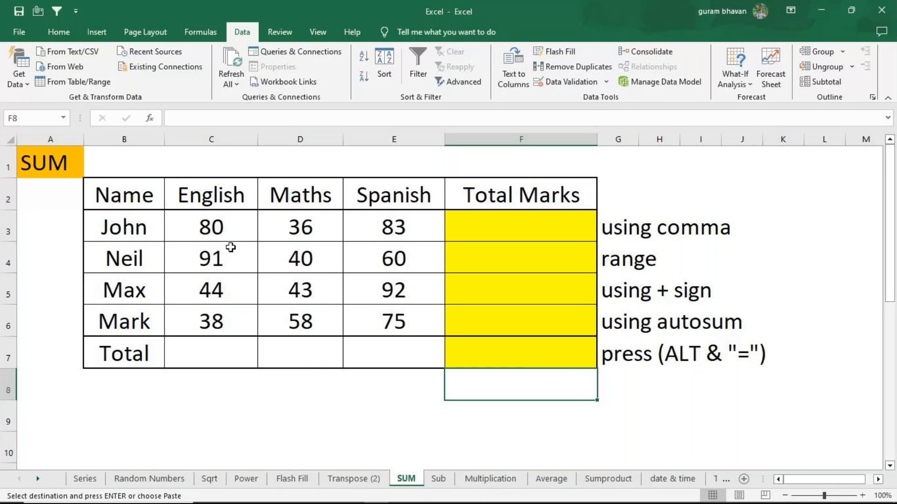
click(499, 232)
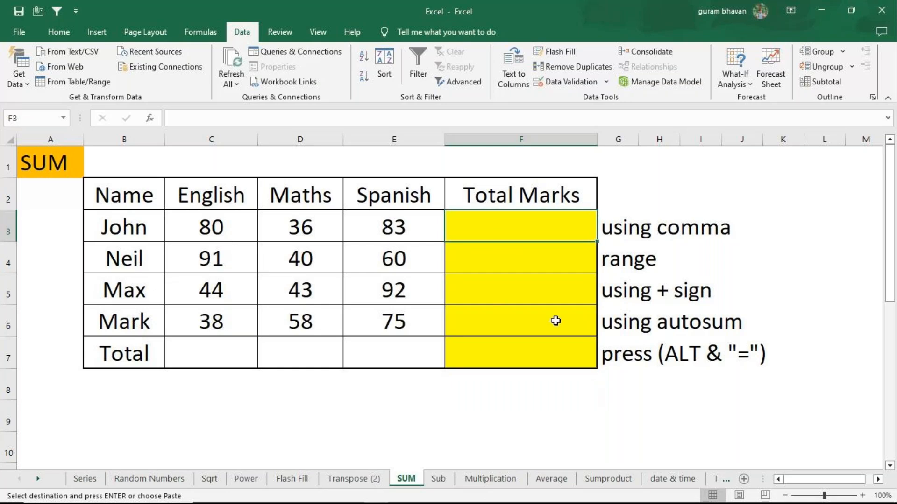
text(=)
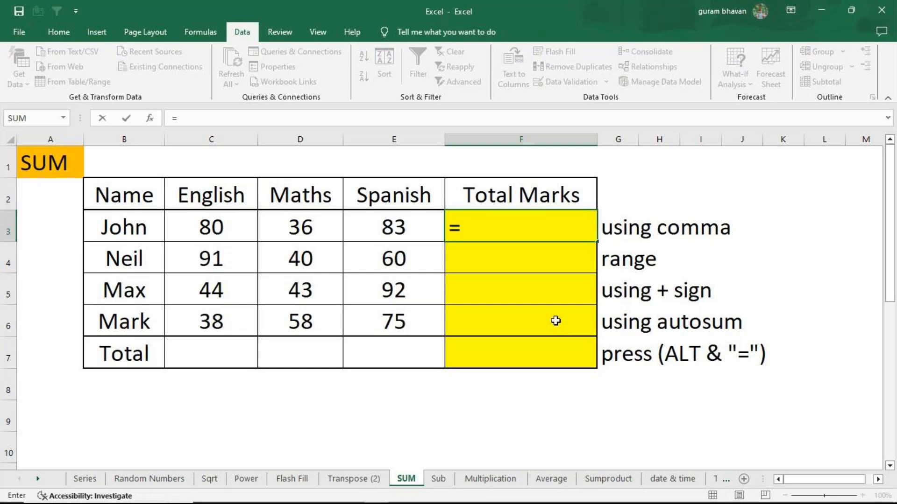
text(80+36+83)
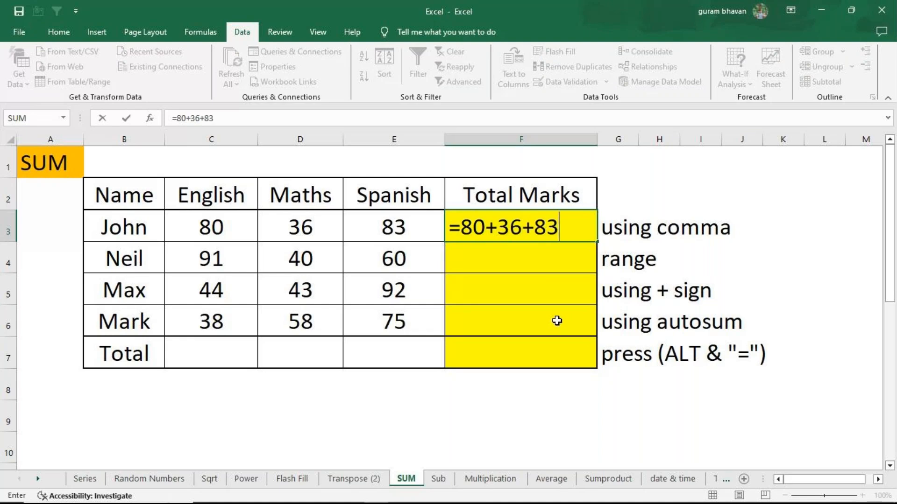
key(Return)
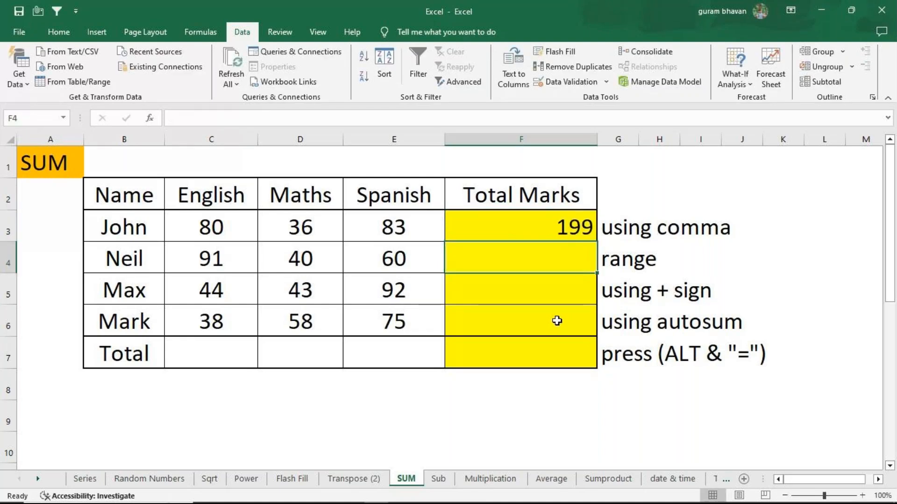
Total the second student's marks in F4 with the range formula =SUM(C4:E4) and recheck its cell references
text(=)
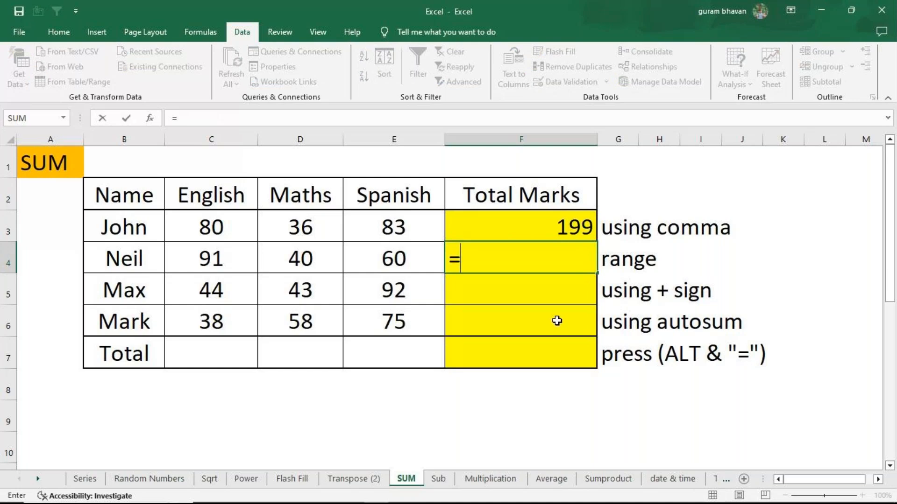
text(sum)
key(Tab)
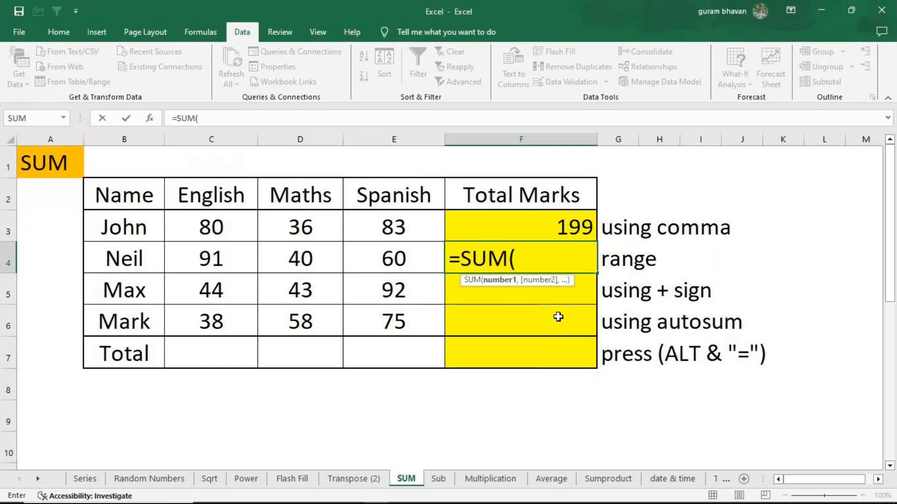
click(216, 265)
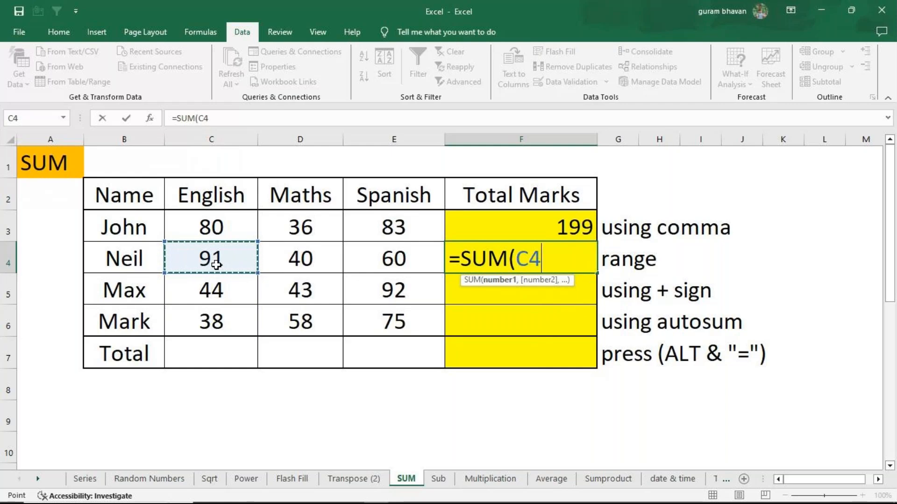
drag(216, 264, 368, 259)
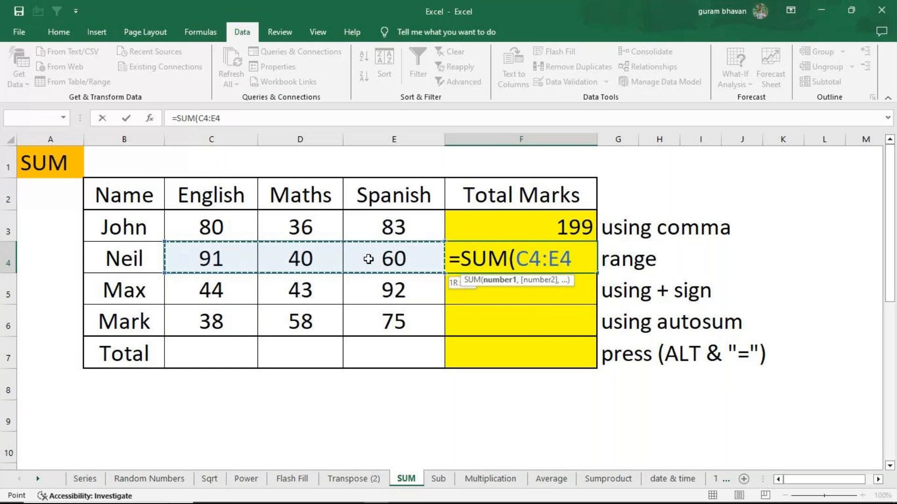
drag(368, 260, 368, 259)
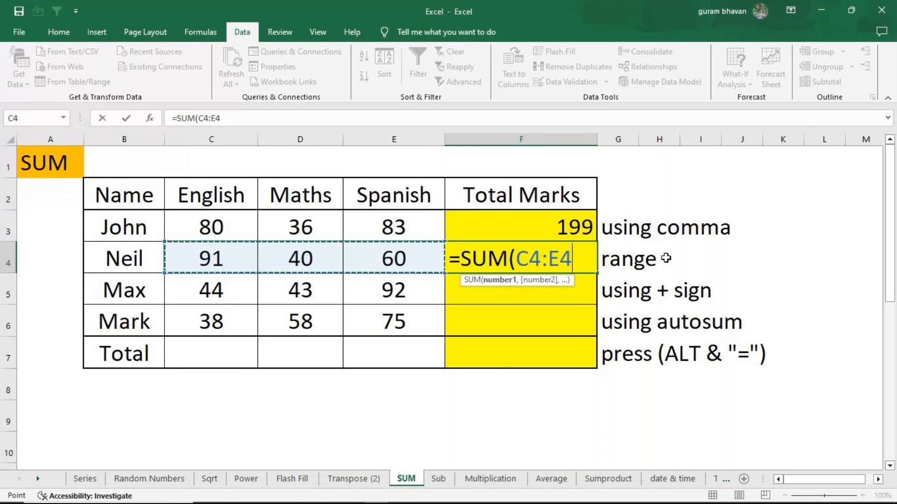
text())
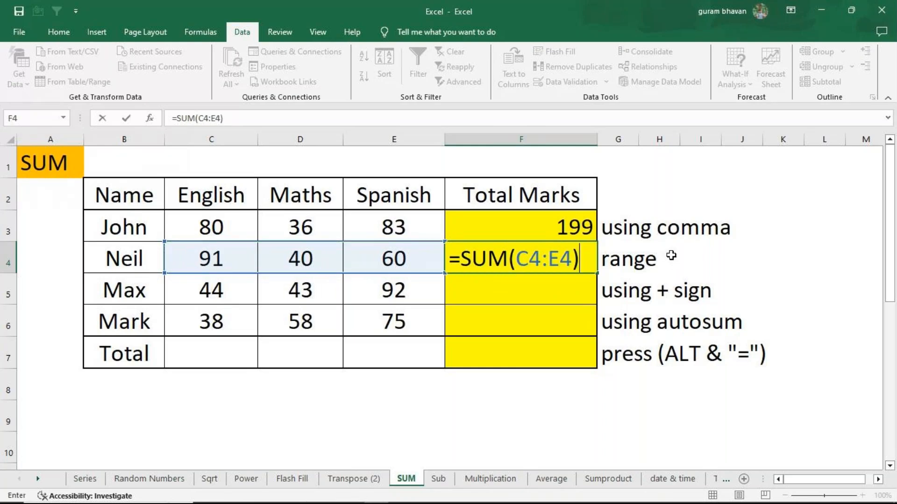
key(Return)
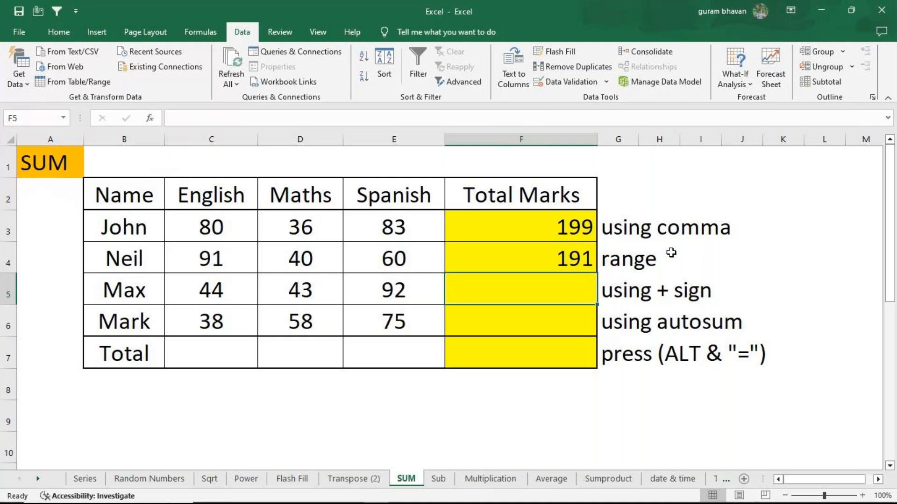
double_click(516, 254)
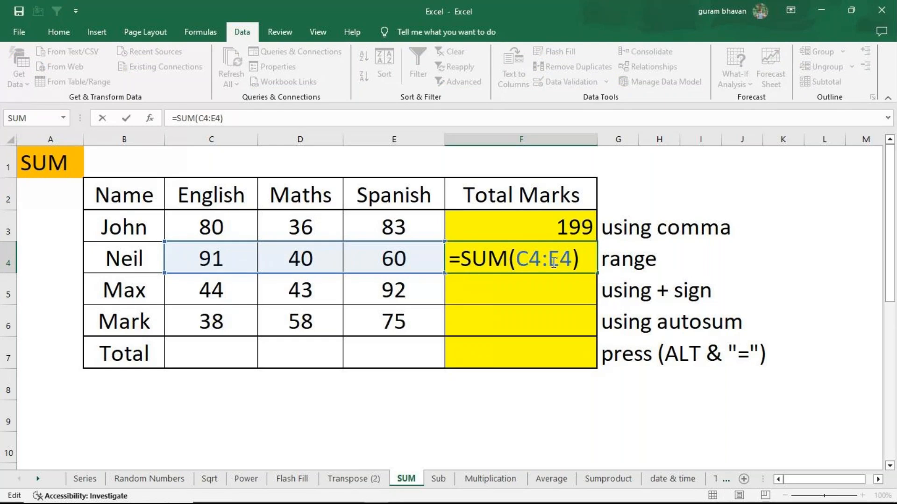
key(Return)
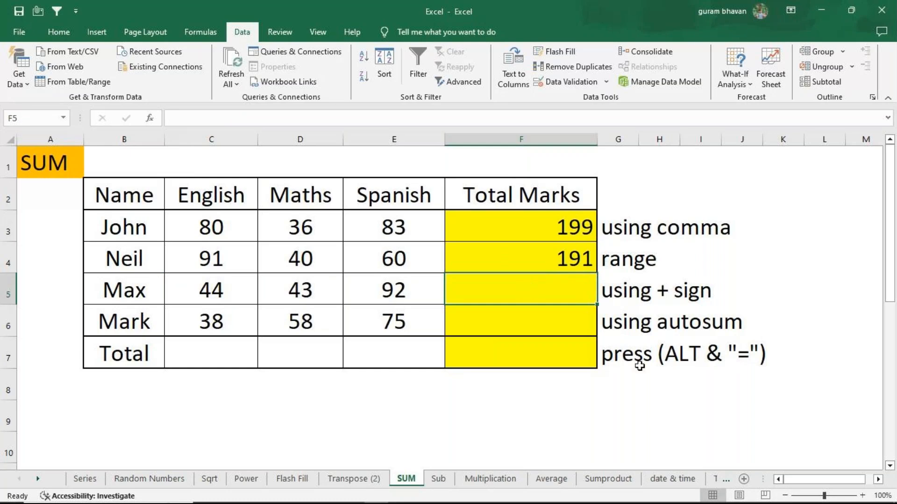
Total the third student's marks in F5 with the comma-separated formula =SUM(44,43,92)
text(=sum)
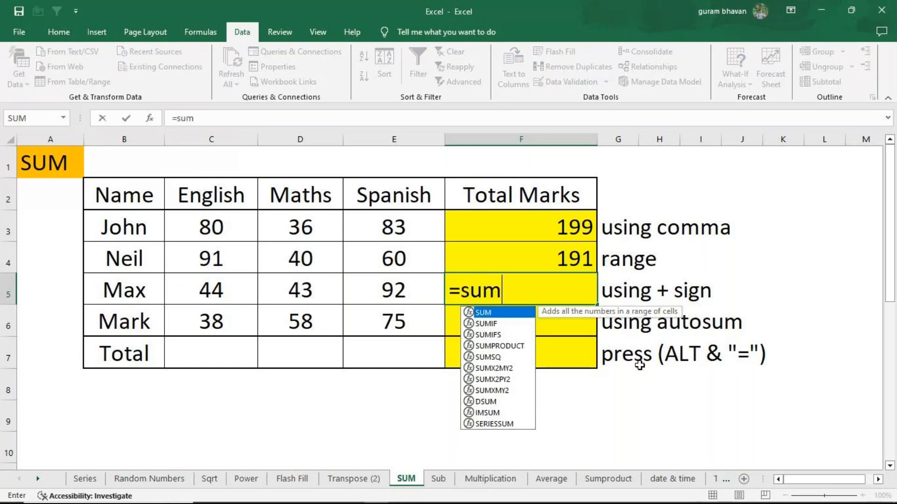
key(Tab)
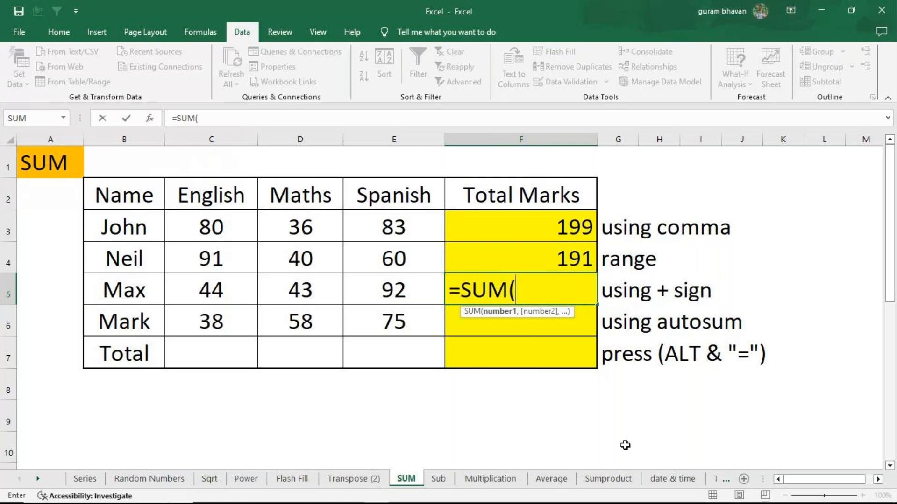
text(44)
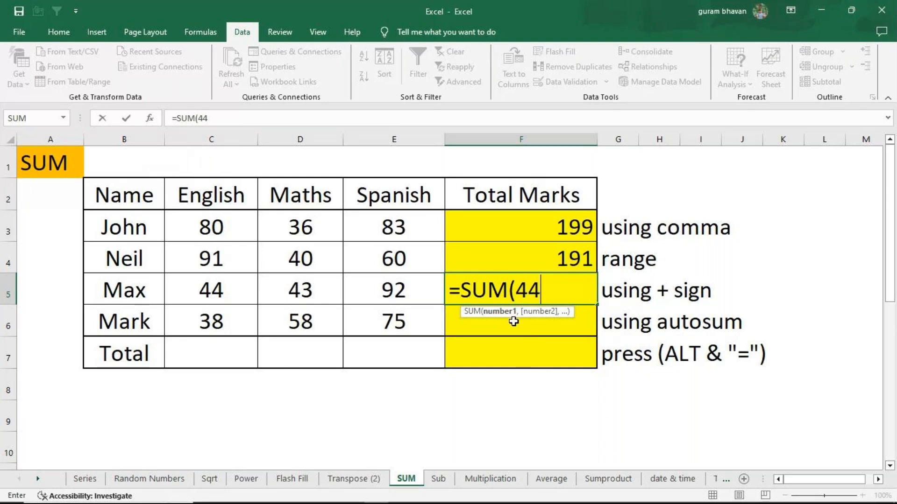
text(,)
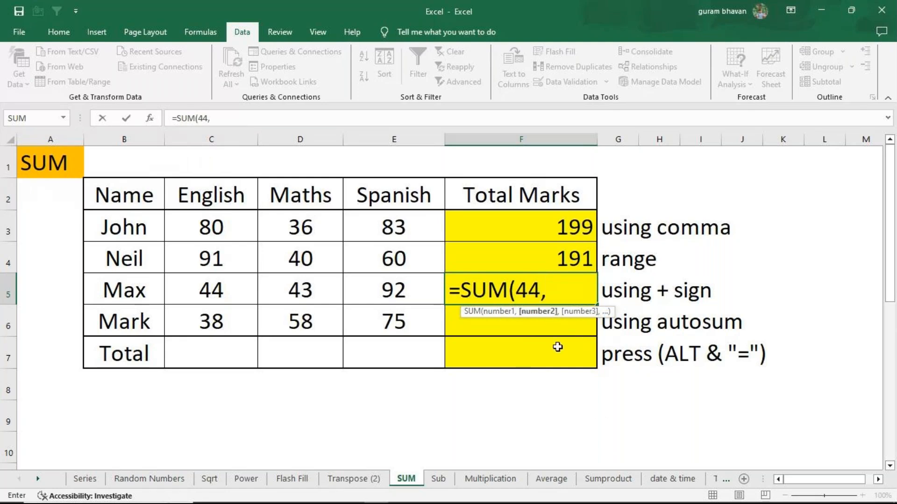
text(49)
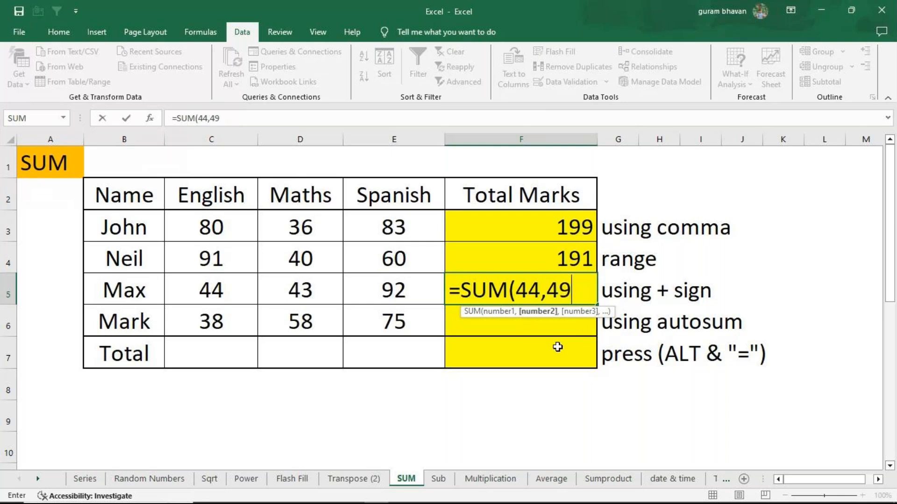
key(BackSpace)
text(3,92)
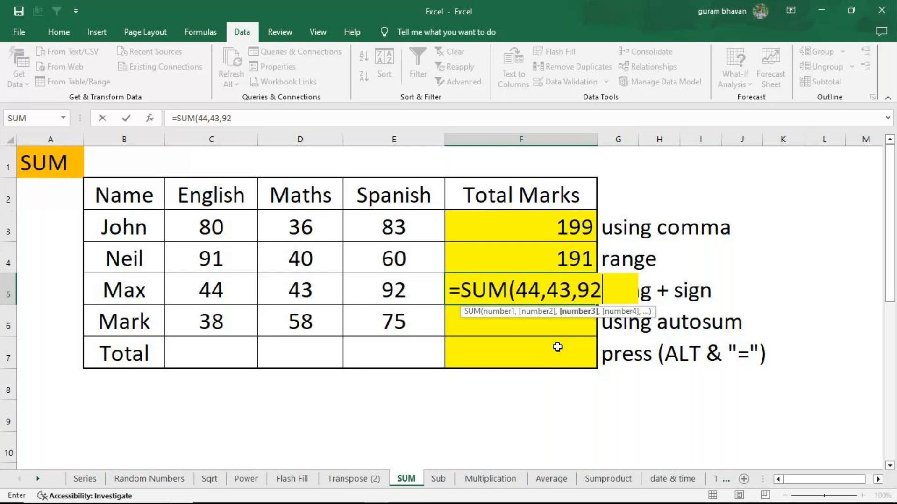
text())
key(Return)
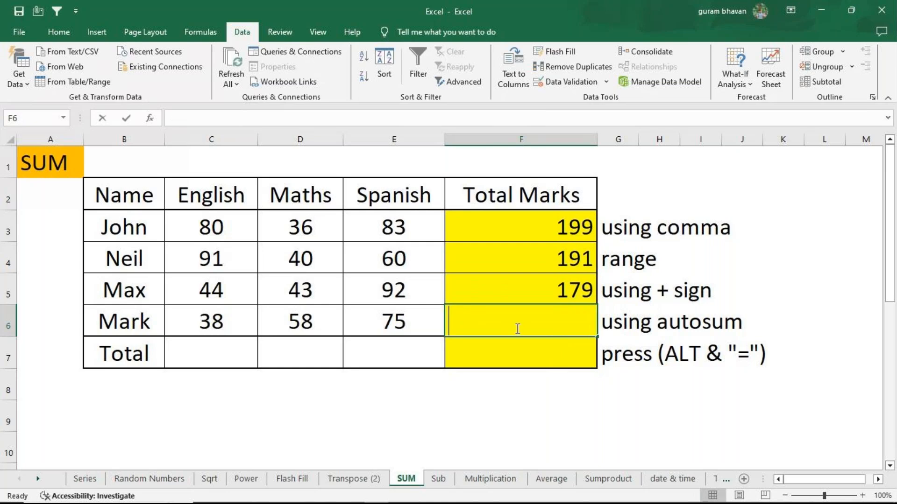
Total the fourth student's marks in F6 with the cell-reference formula =SUM(C6,D6,E6)
text(=sum)
key(Tab)
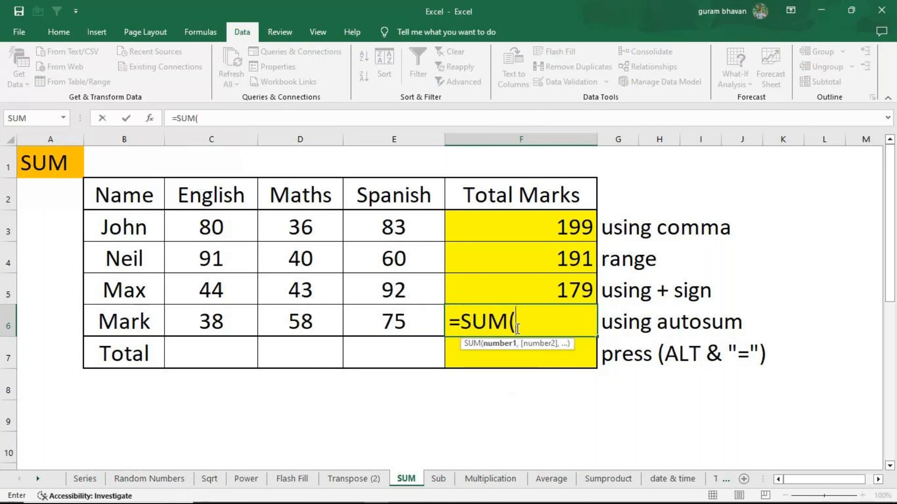
click(226, 331)
text(,)
click(288, 323)
text(,)
click(392, 321)
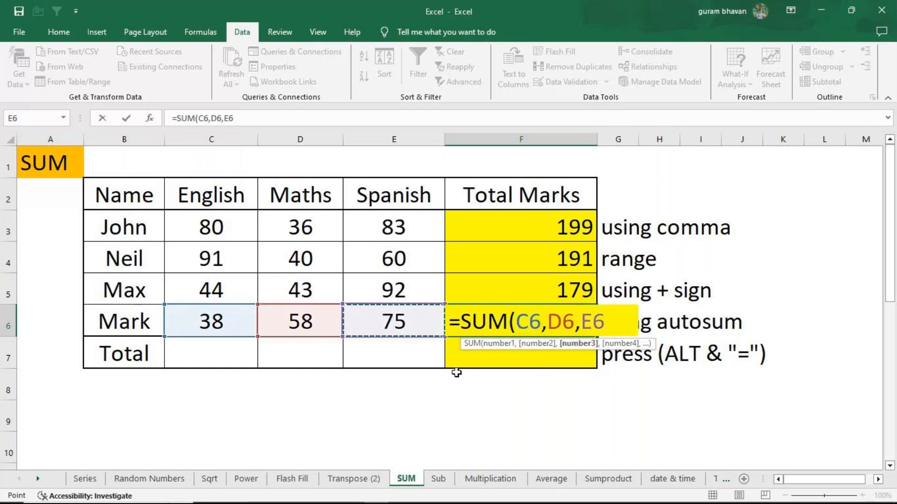
text())
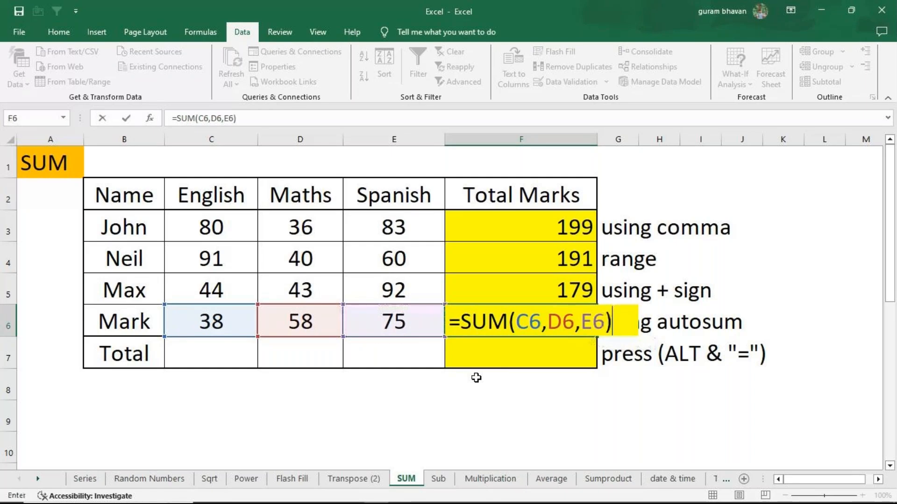
key(Return)
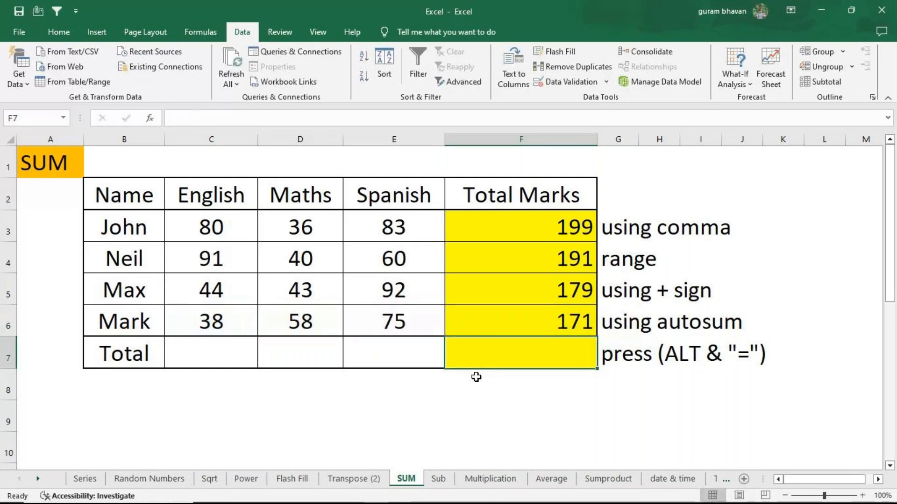
Total the English column in C7 with AutoSum over C3:C6
click(189, 348)
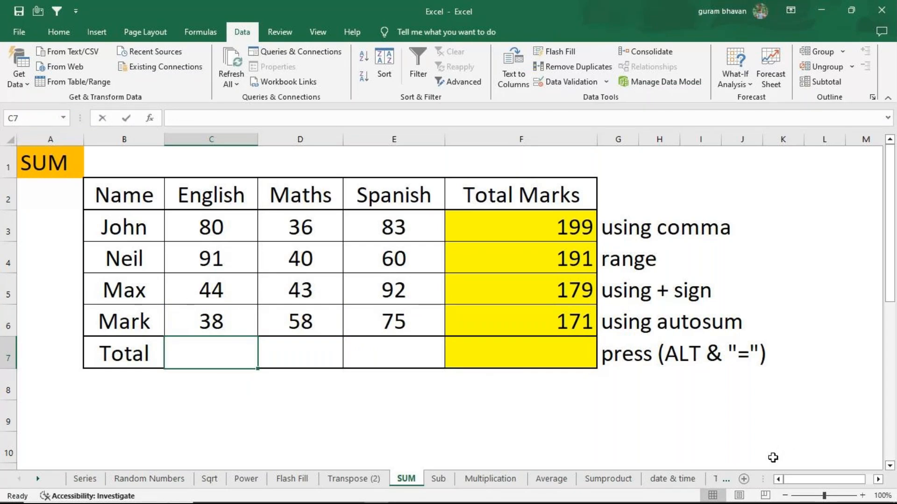
key(alt+equal)
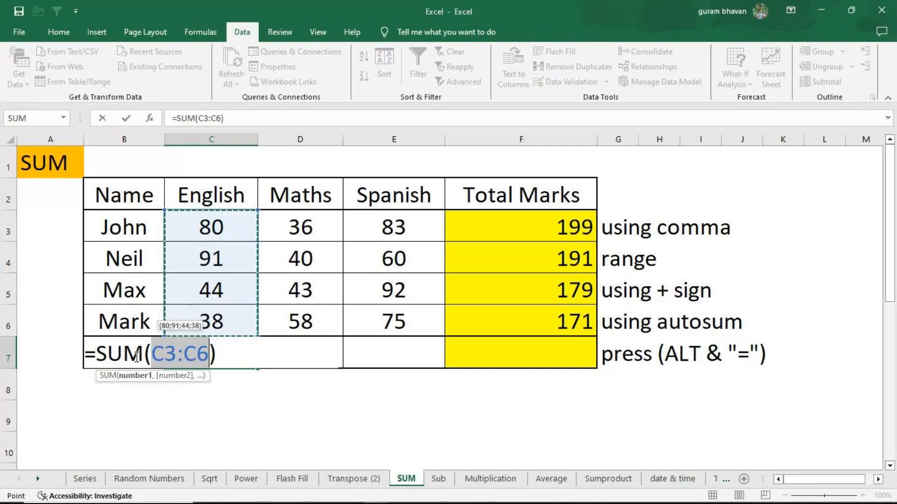
key(Return)
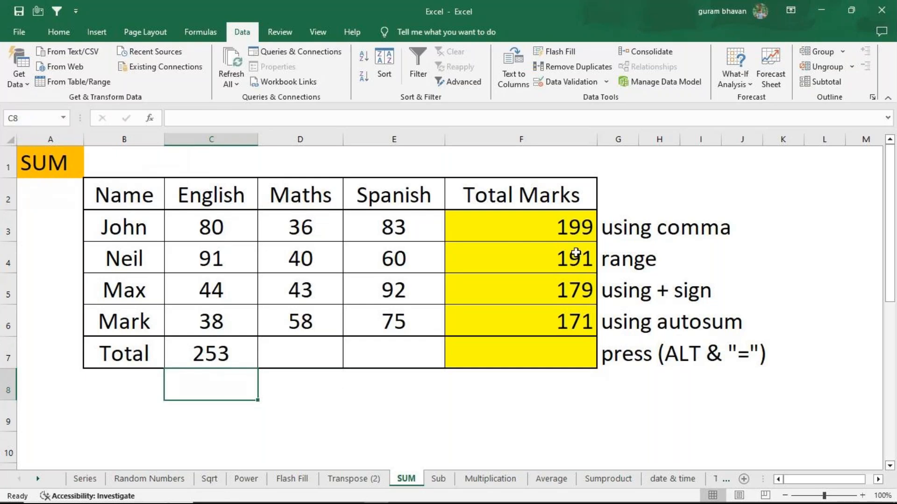
Show the sheet's formulas instead of values and narrow the Maths and Spanish columns so the Total Marks formulas fit in view
click(202, 35)
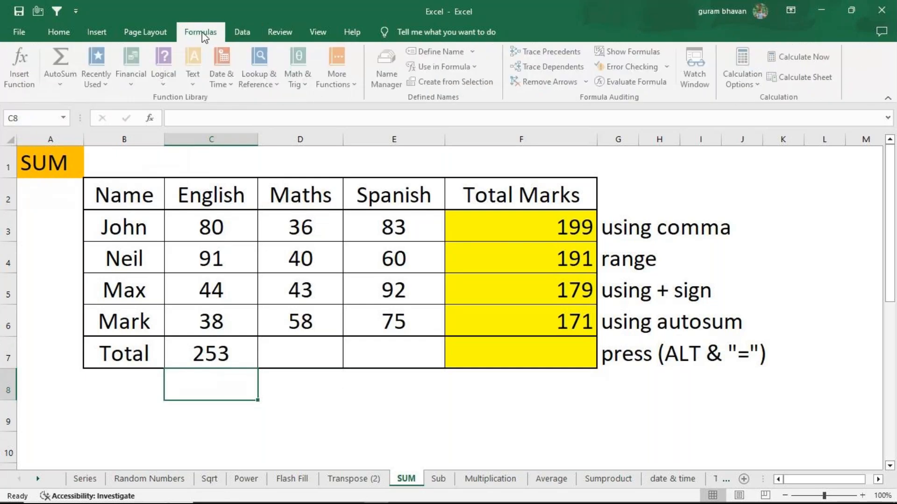
click(635, 53)
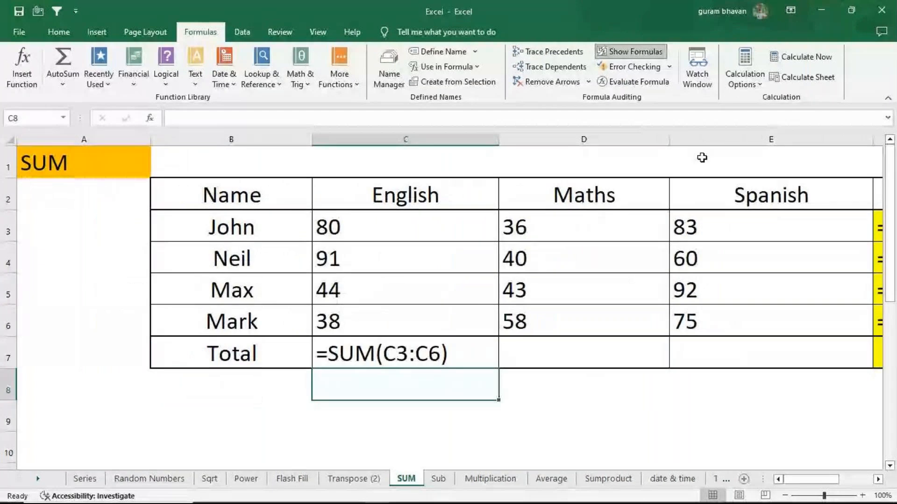
drag(671, 140, 616, 142)
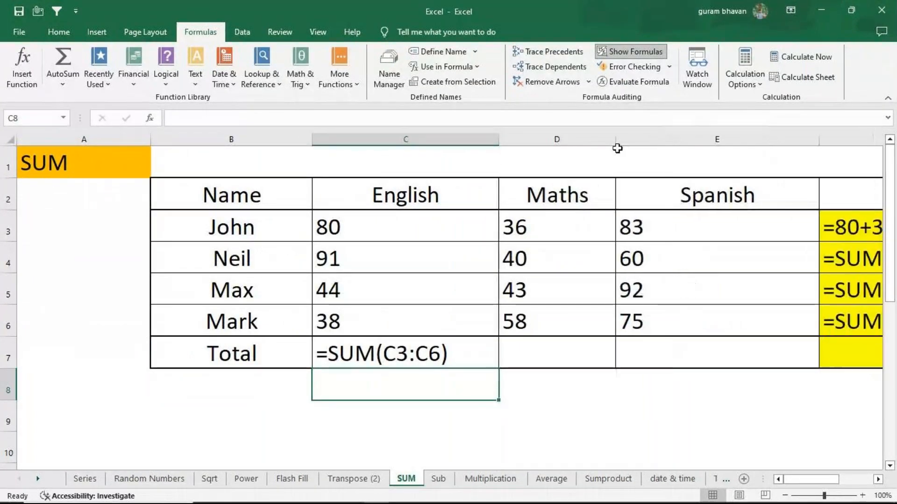
drag(823, 143, 761, 143)
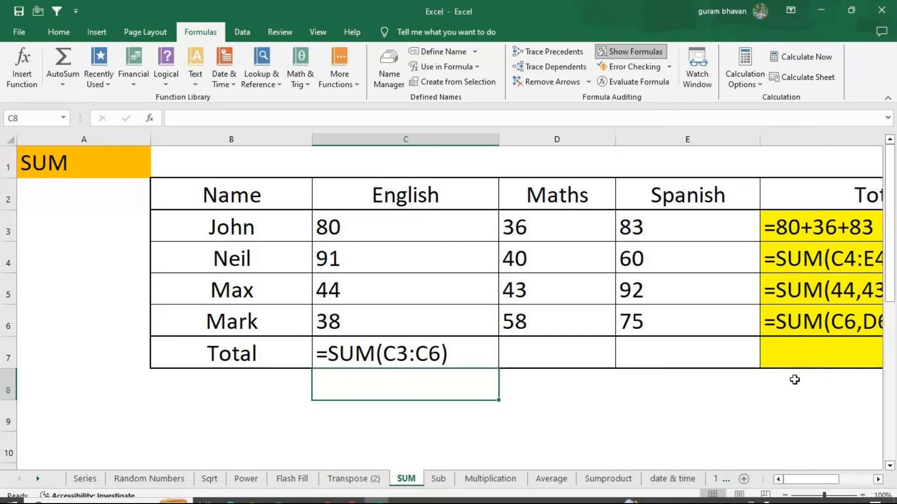
click(784, 496)
click(784, 496)
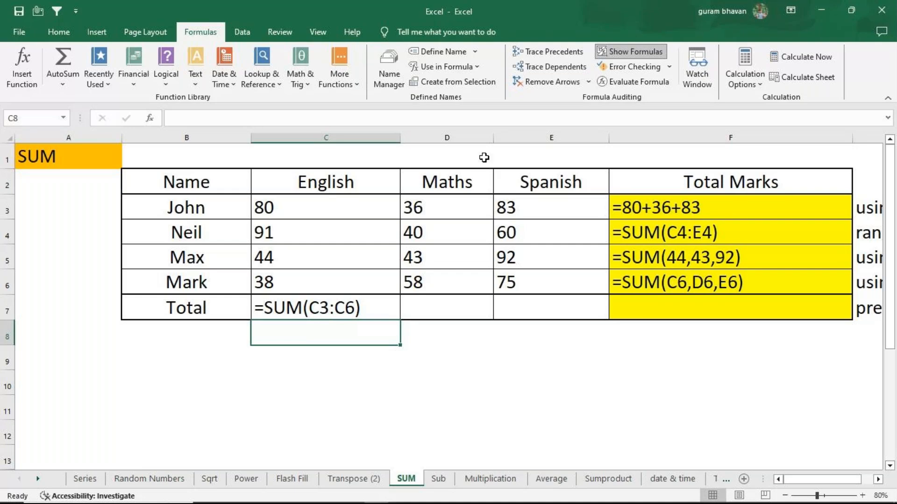
Check the formulas in F4 and F3, then switch the sheet back to showing values
click(714, 226)
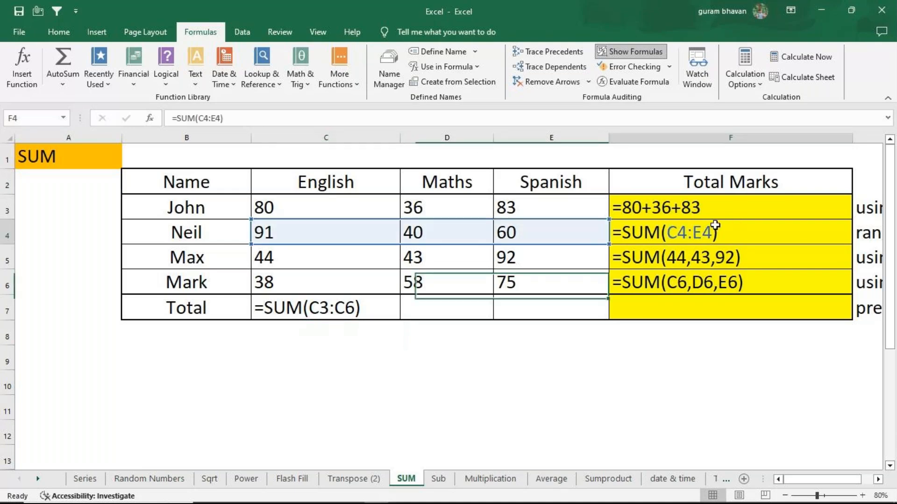
click(662, 207)
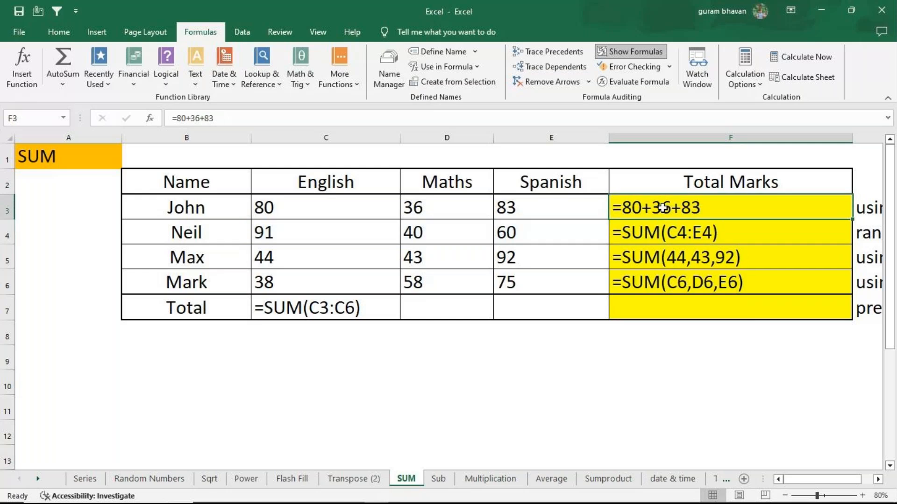
click(652, 52)
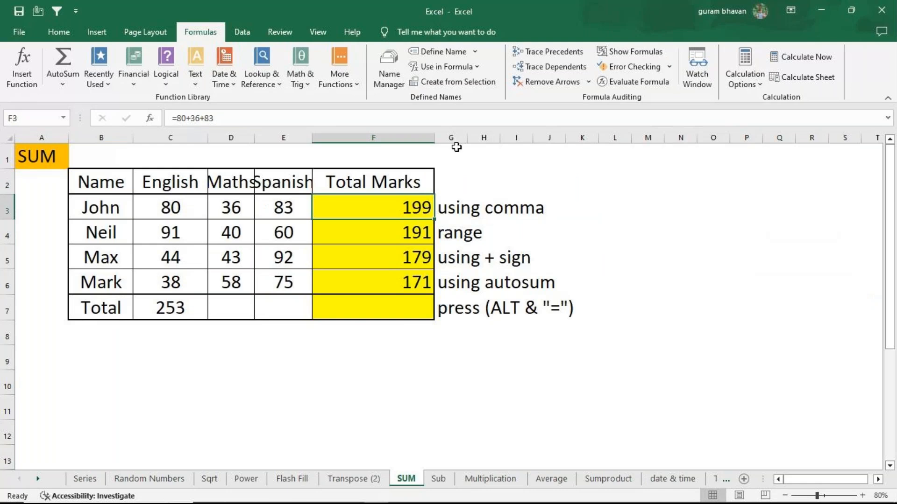
Clear the method notes in G3:G7 and widen column G
drag(461, 208, 471, 308)
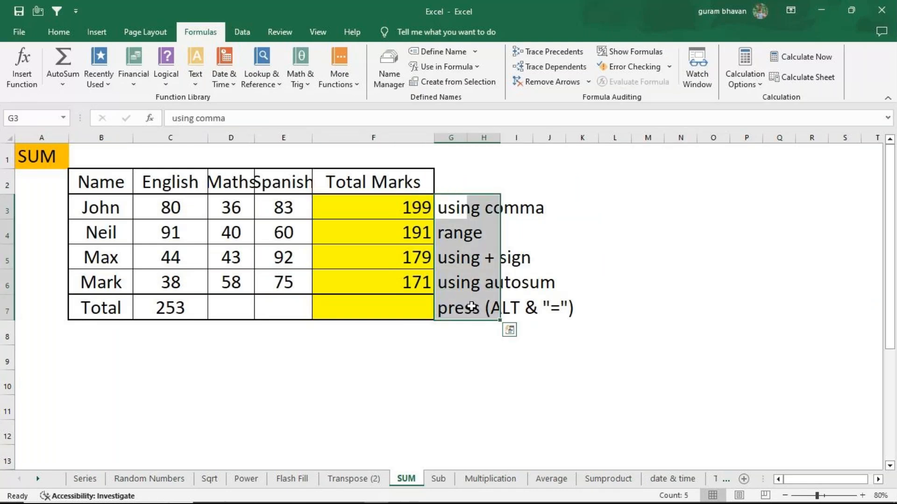
key(Delete)
click(457, 204)
drag(471, 137, 569, 137)
drag(496, 243, 497, 283)
click(60, 38)
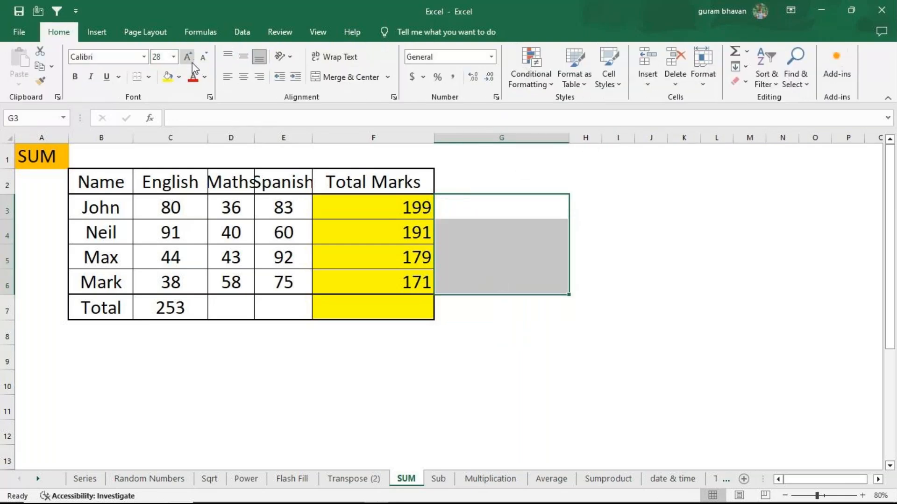
Repeat the first student's total in G3 with the formula =80+36+83
click(455, 204)
text(=)
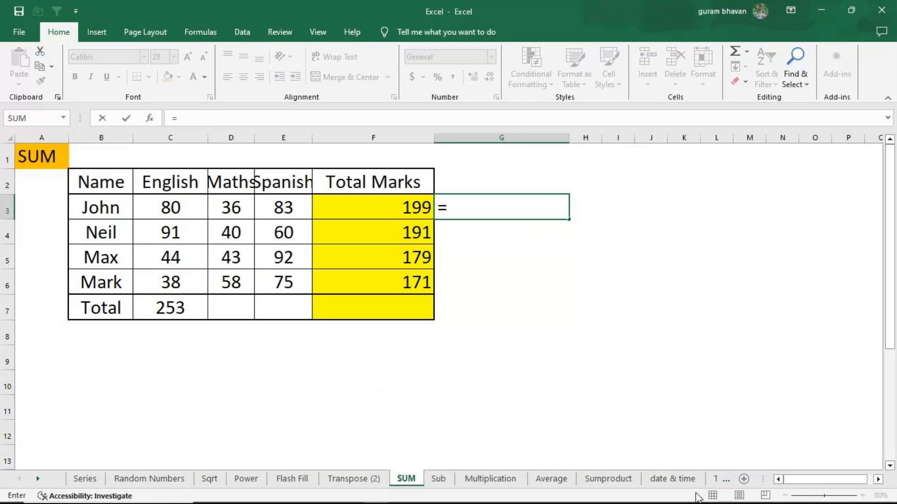
text( 80+)
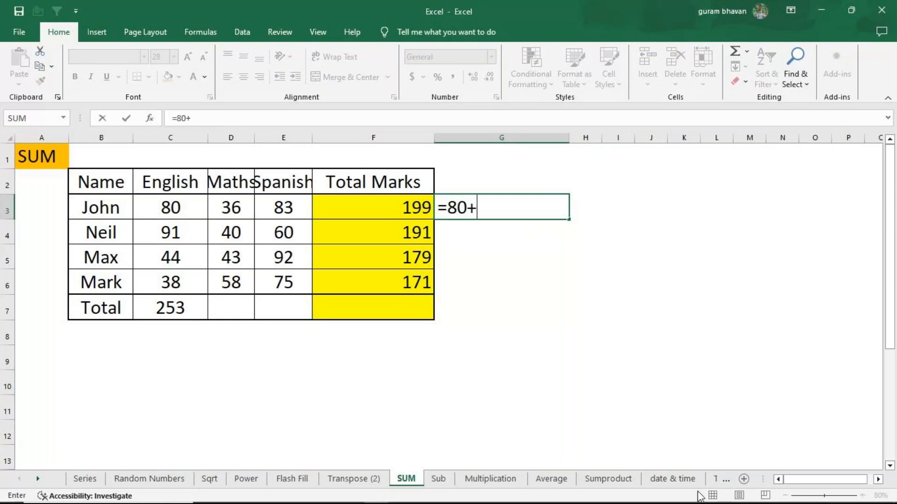
text(36+83)
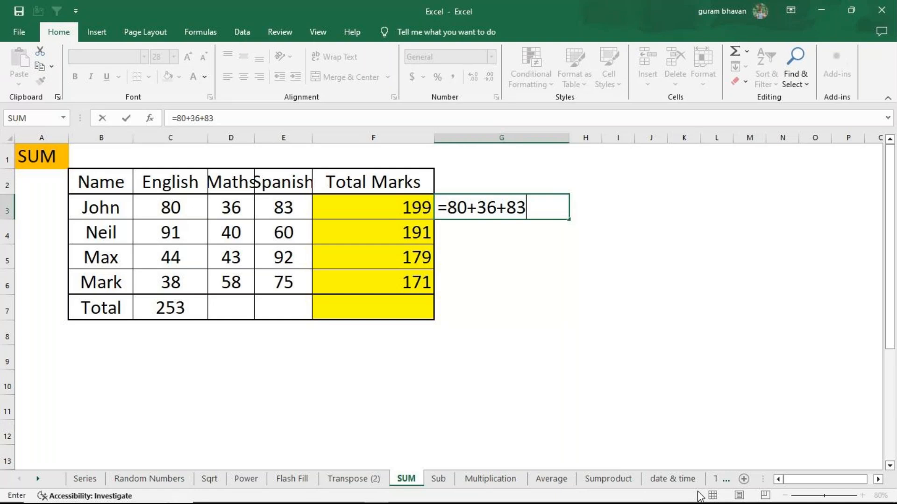
key(Return)
Repeat the second student's total in G4 with the range formula =SUM(C4:E4)
text(=sum)
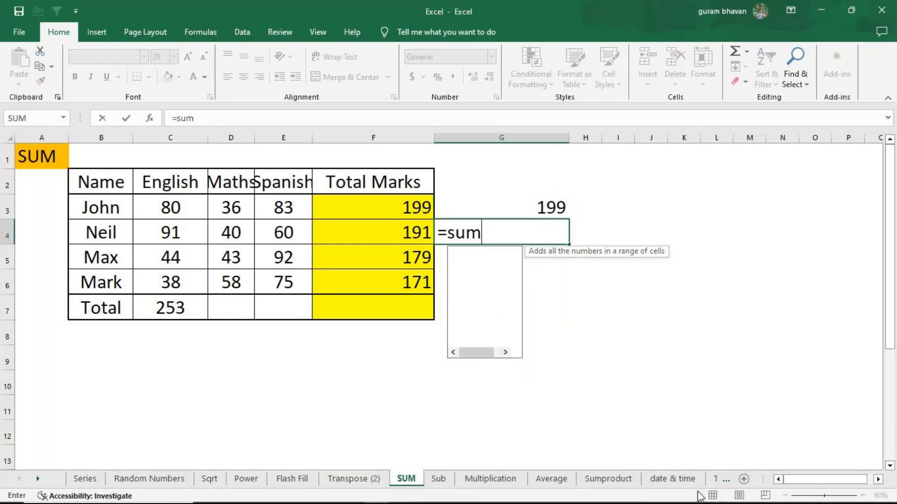
key(Tab)
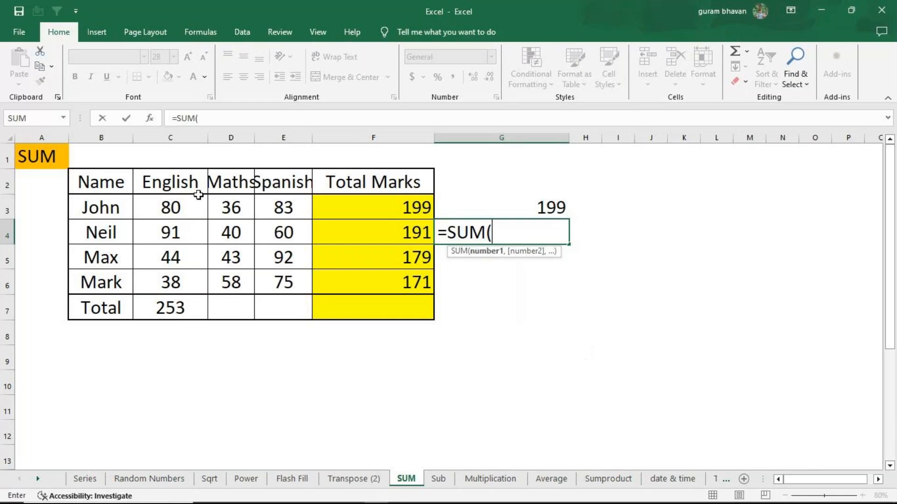
click(173, 232)
drag(172, 232, 266, 233)
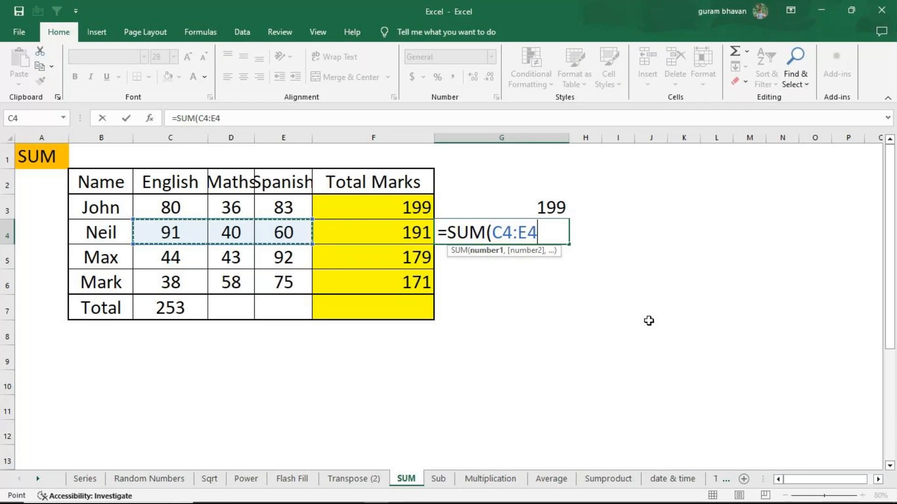
text())
key(Return)
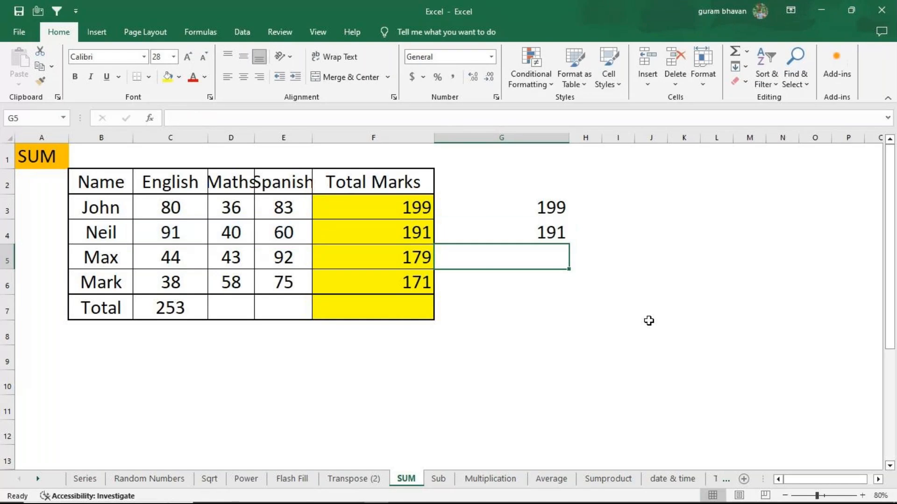
Repeat the third student's total in G5 with the comma-separated formula =SUM(44,43,92)
text(=sum)
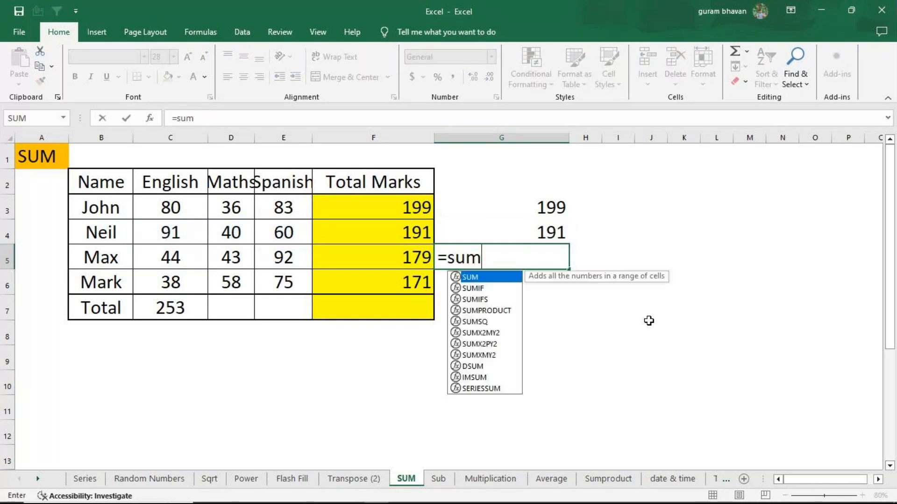
key(Tab)
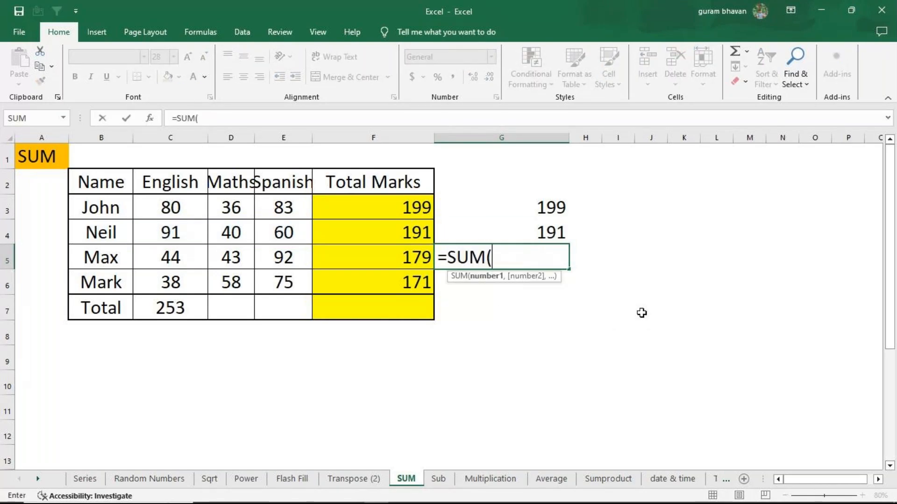
text(44,)
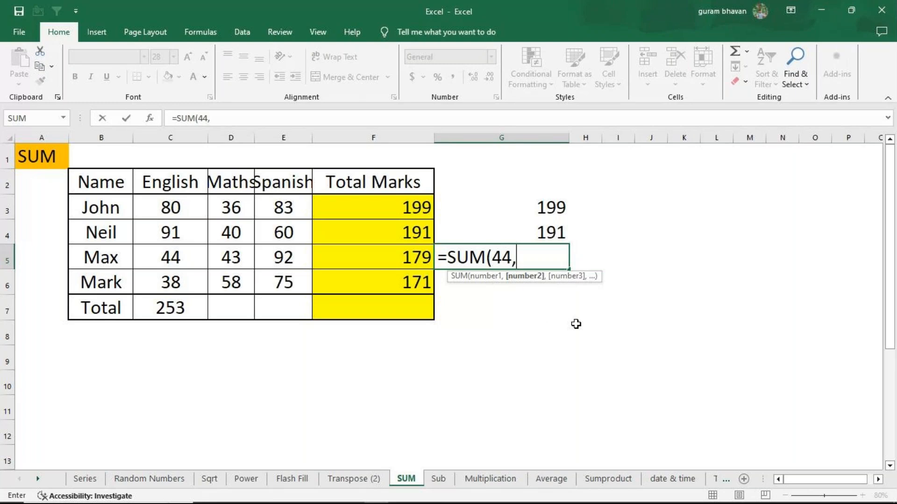
text(43)
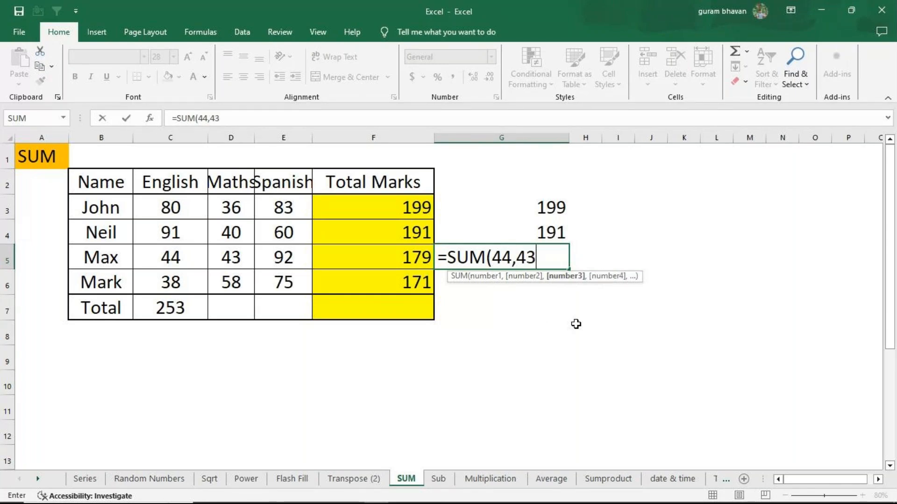
text(,92))
key(Return)
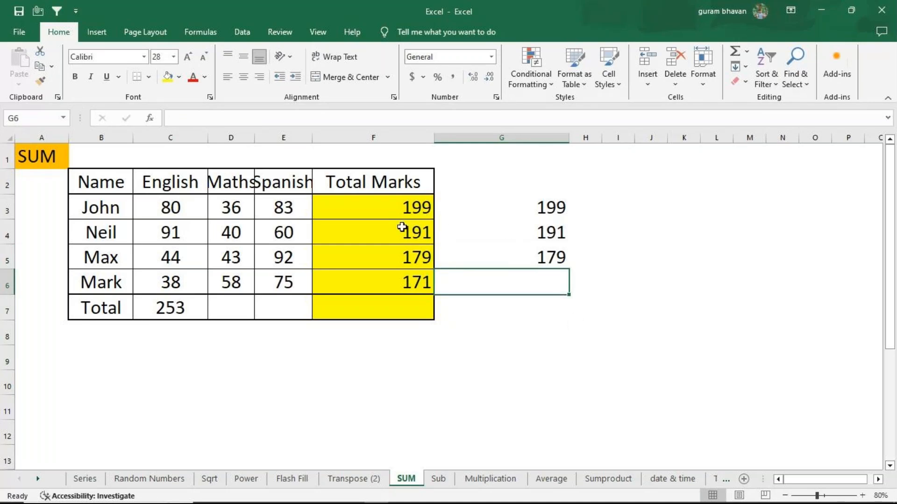
Widen the Maths column and total it in D7 with AutoSum over D3:D6
click(180, 301)
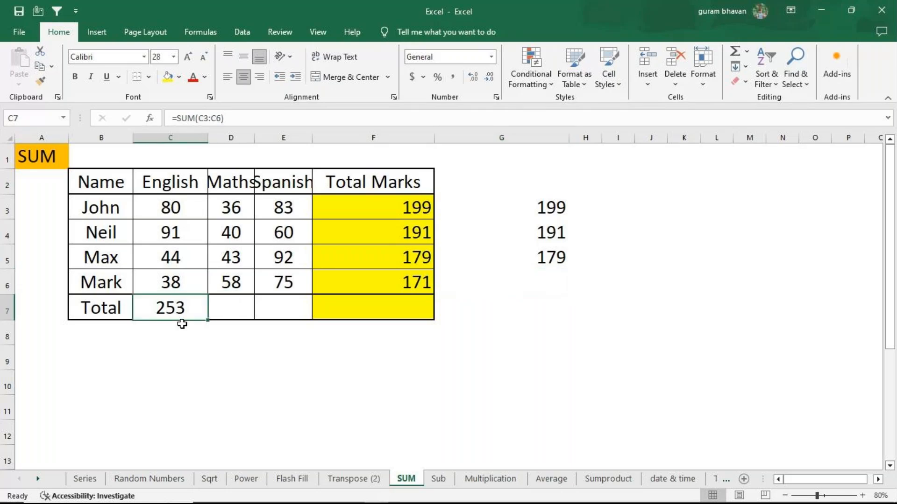
click(217, 312)
drag(254, 137, 291, 137)
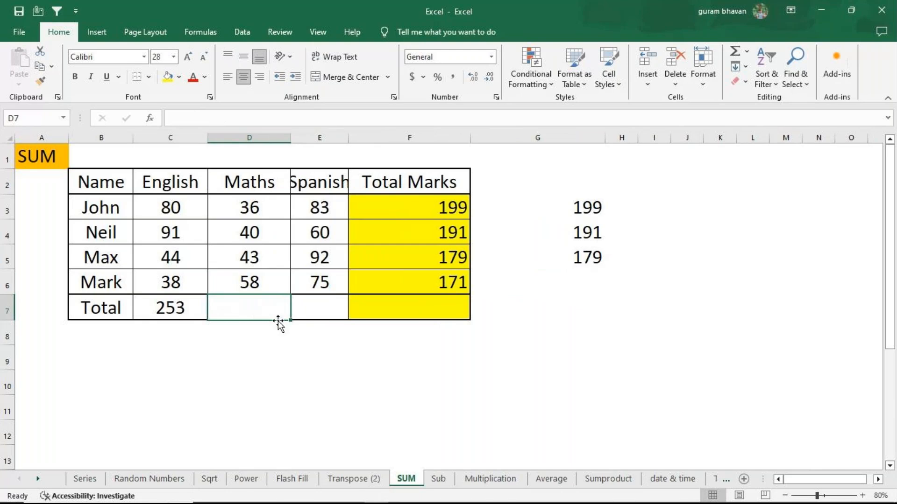
key(alt+equal)
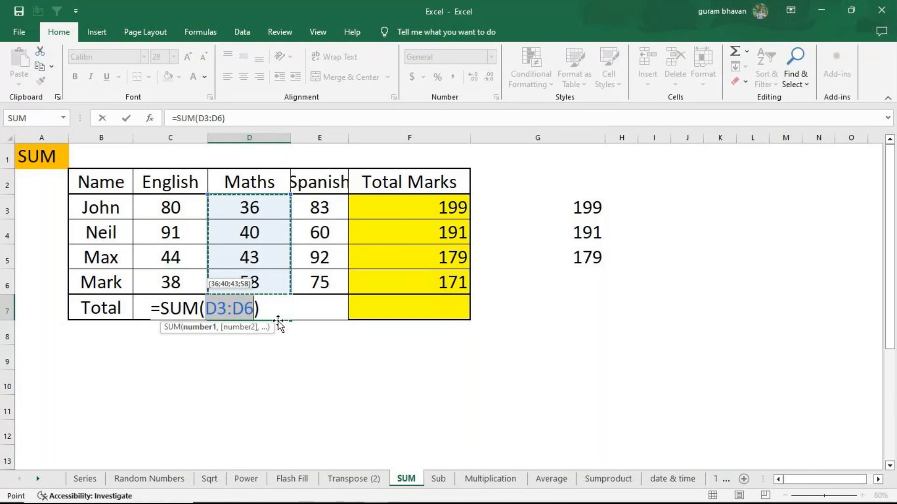
key(Return)
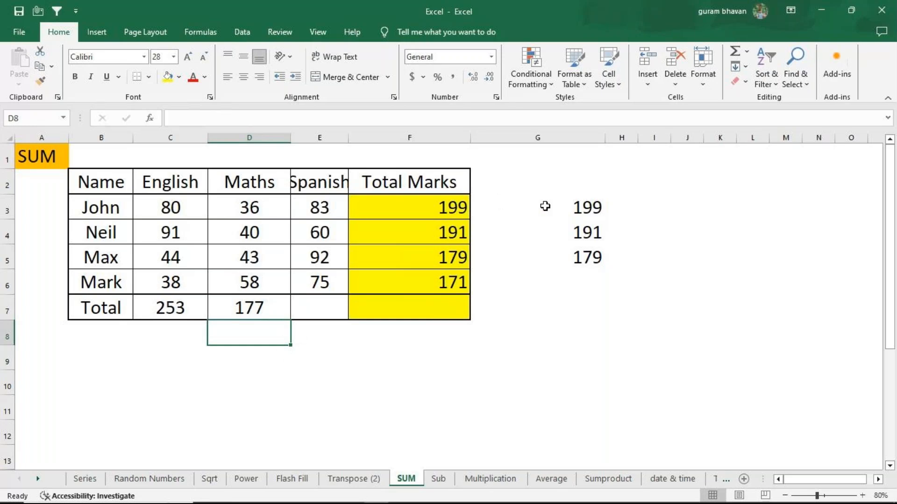
Clear the repeated totals from G3:G5
drag(545, 206, 546, 260)
key(Delete)
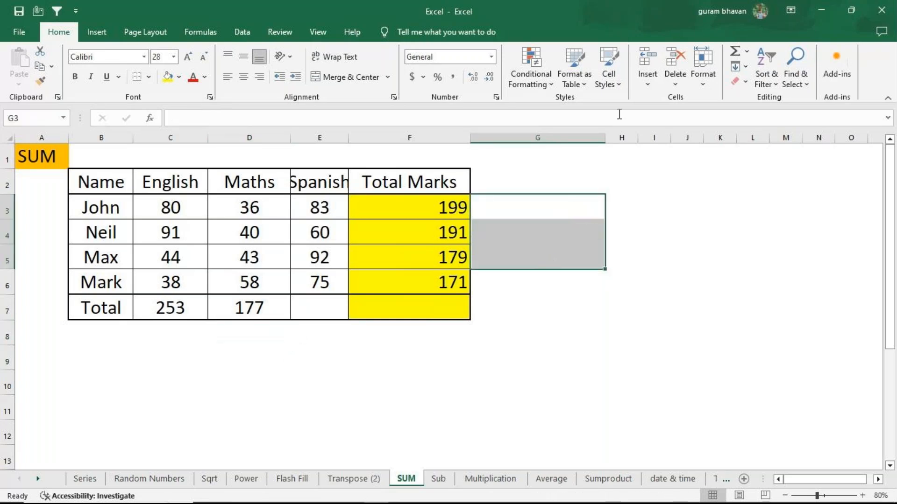
Show the formulas in the SUM sheet's cells and narrow the Maths and Spanish columns so the whole marks table fits in view
click(199, 33)
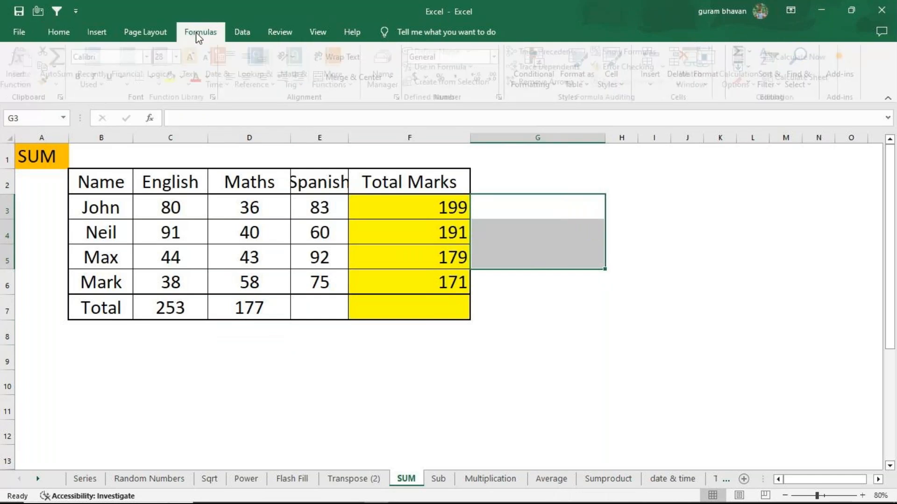
click(640, 50)
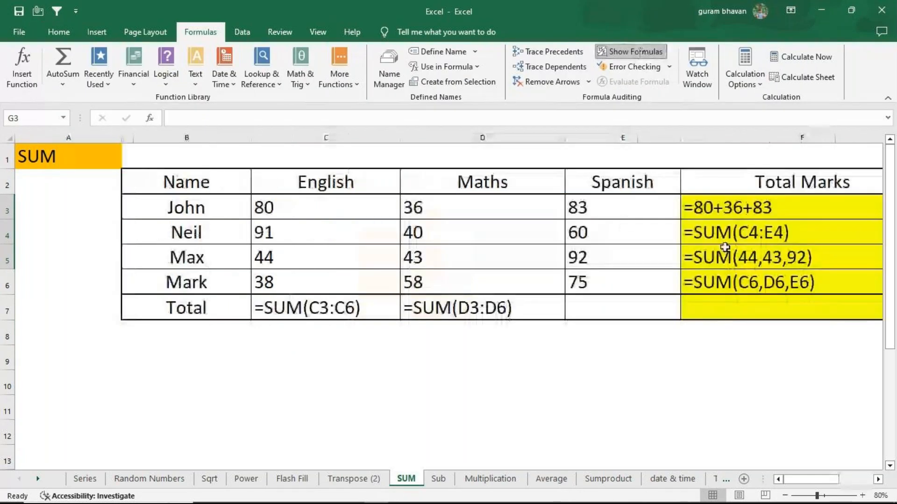
drag(566, 134, 533, 137)
drag(649, 138, 633, 142)
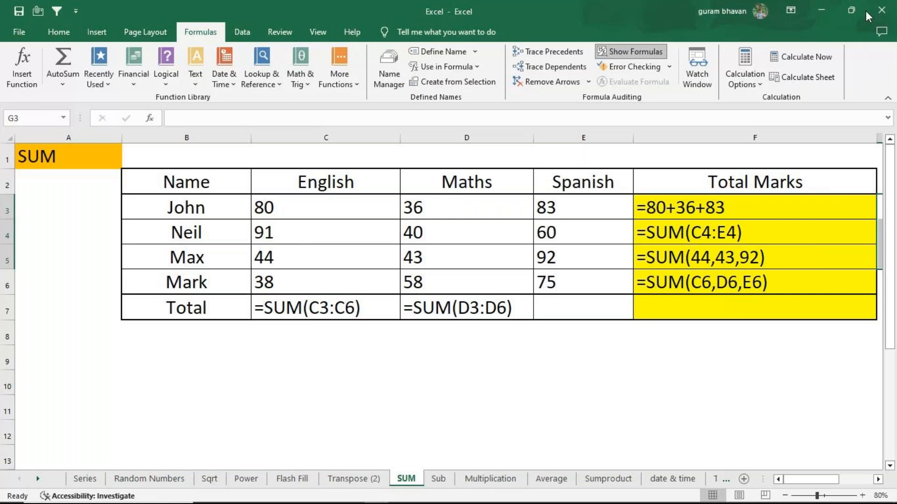
Close the Excel workbook without saving its changes and close the MCC folder window
click(881, 11)
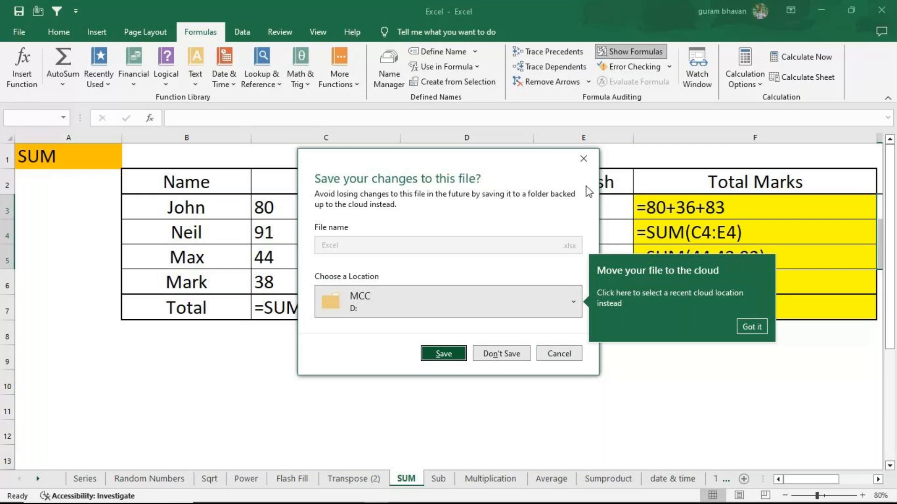
click(514, 357)
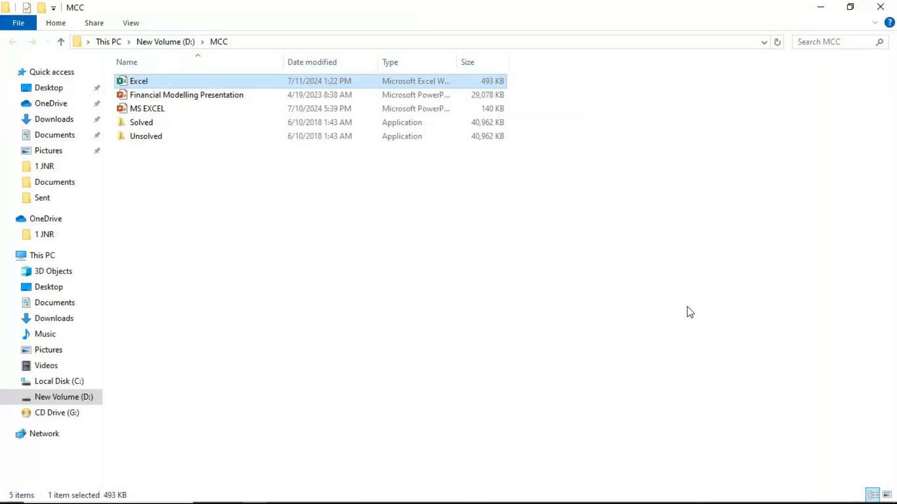
click(877, 6)
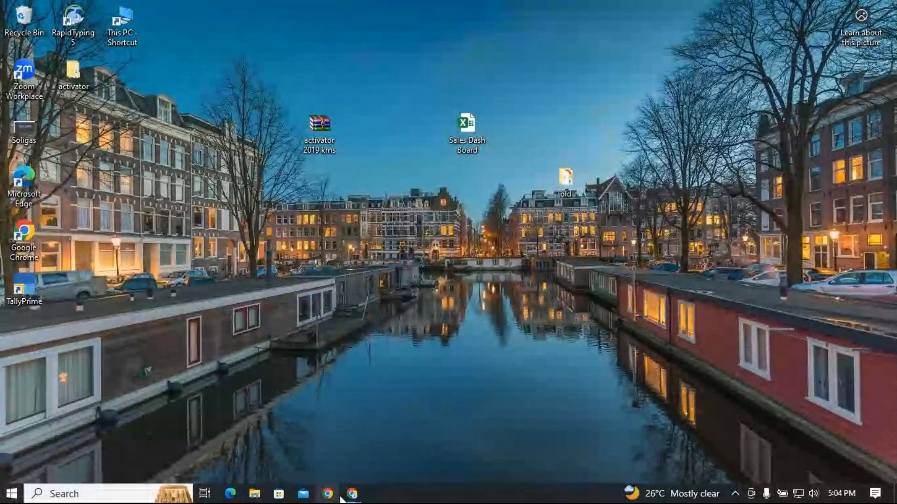
Switch to the GoTo Meeting window in Chrome and leave the session
mouse_move(353, 494)
click(407, 448)
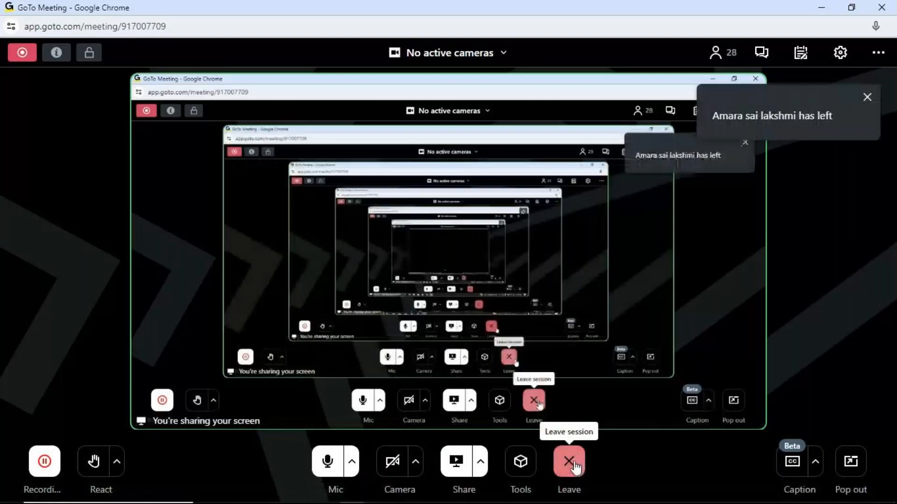
click(571, 463)
click(568, 404)
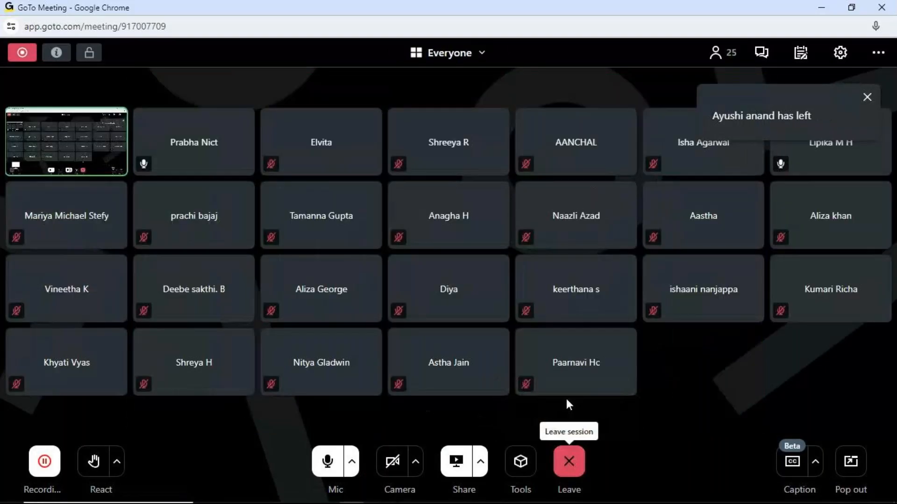